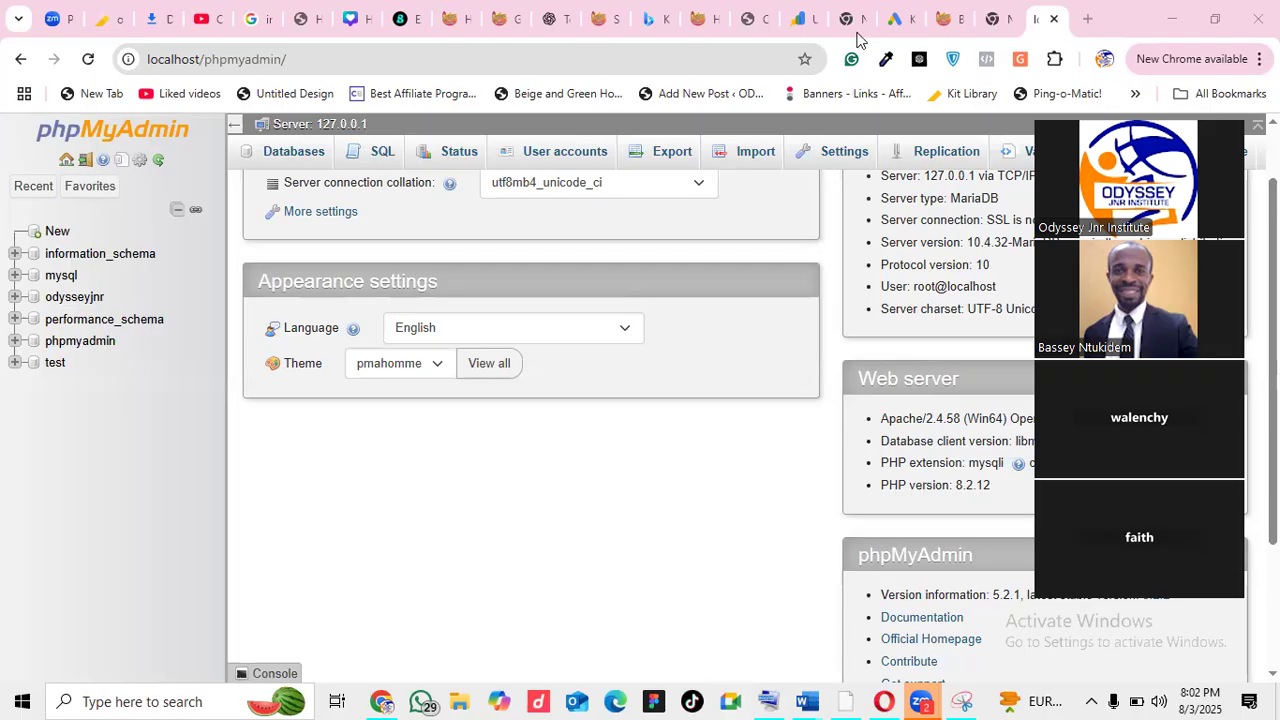
# Close the phpMyAdmin browser tab, leaving the Google start page showing
pyautogui.click(1053, 19)
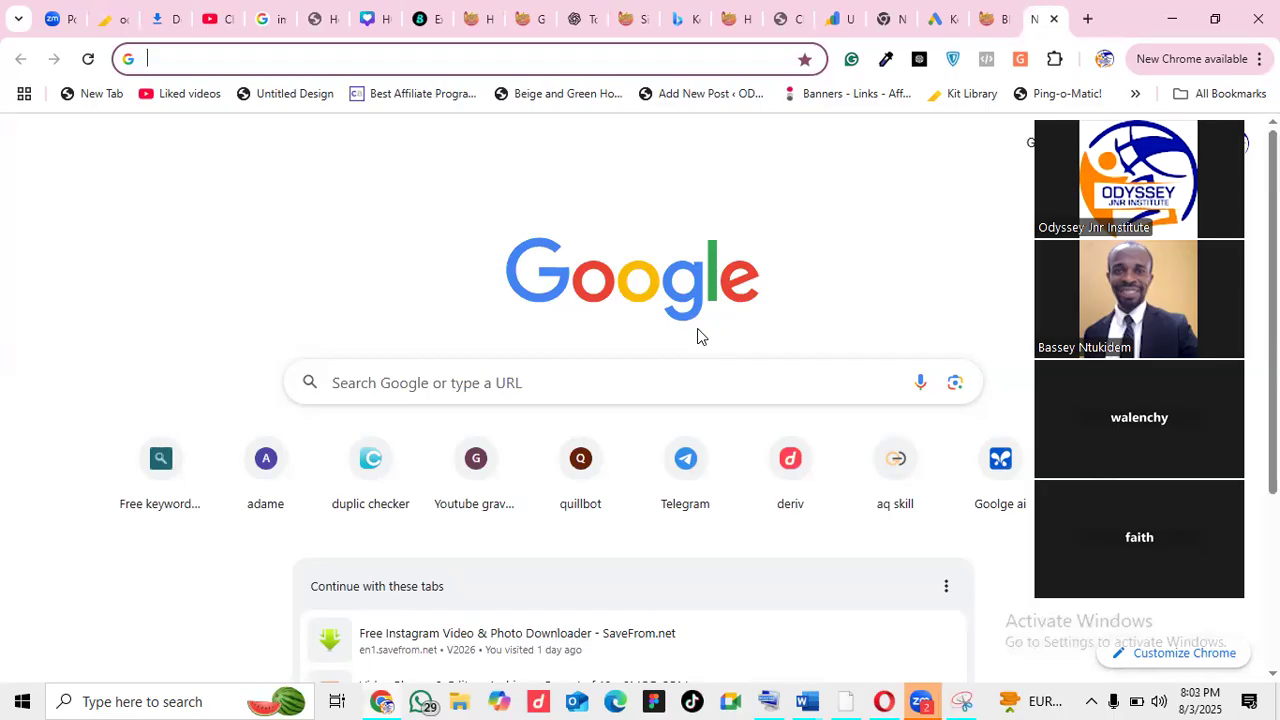
# Launch XAMPP Control Panel from Windows search, relaunching it after closing it once
pyautogui.click(155, 701)
pyautogui.write('xa')
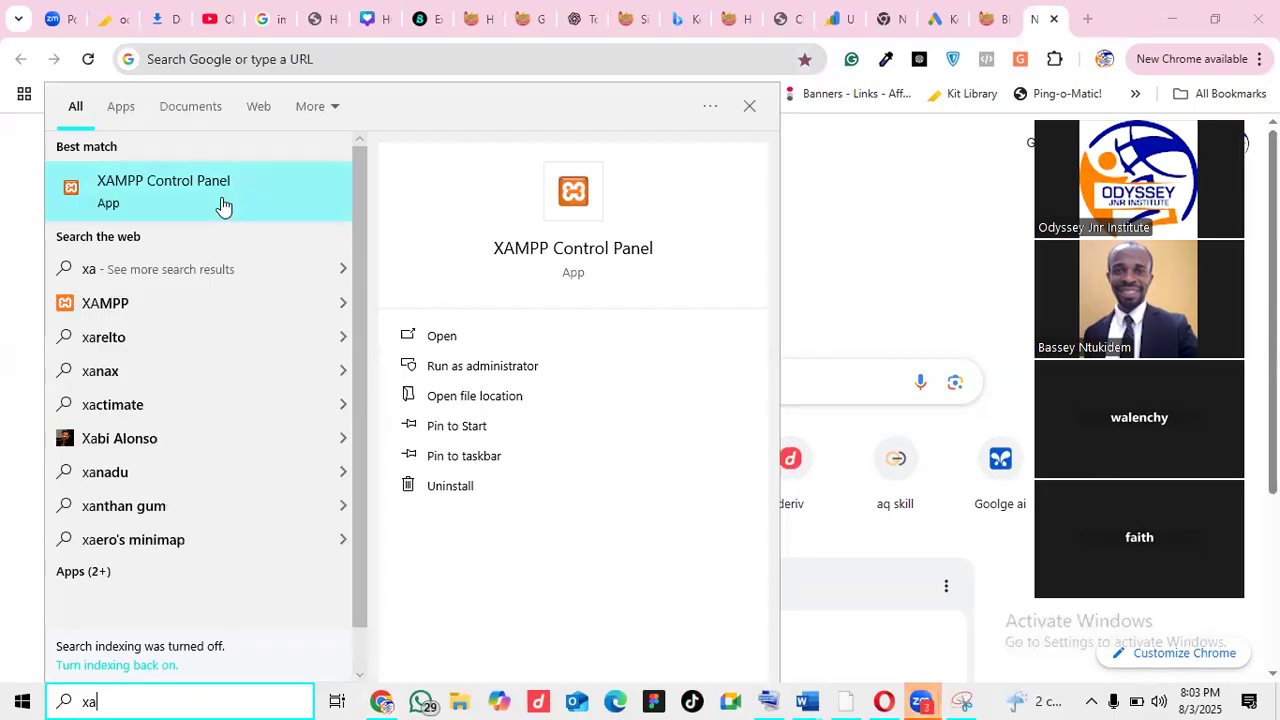
pyautogui.click(453, 340)
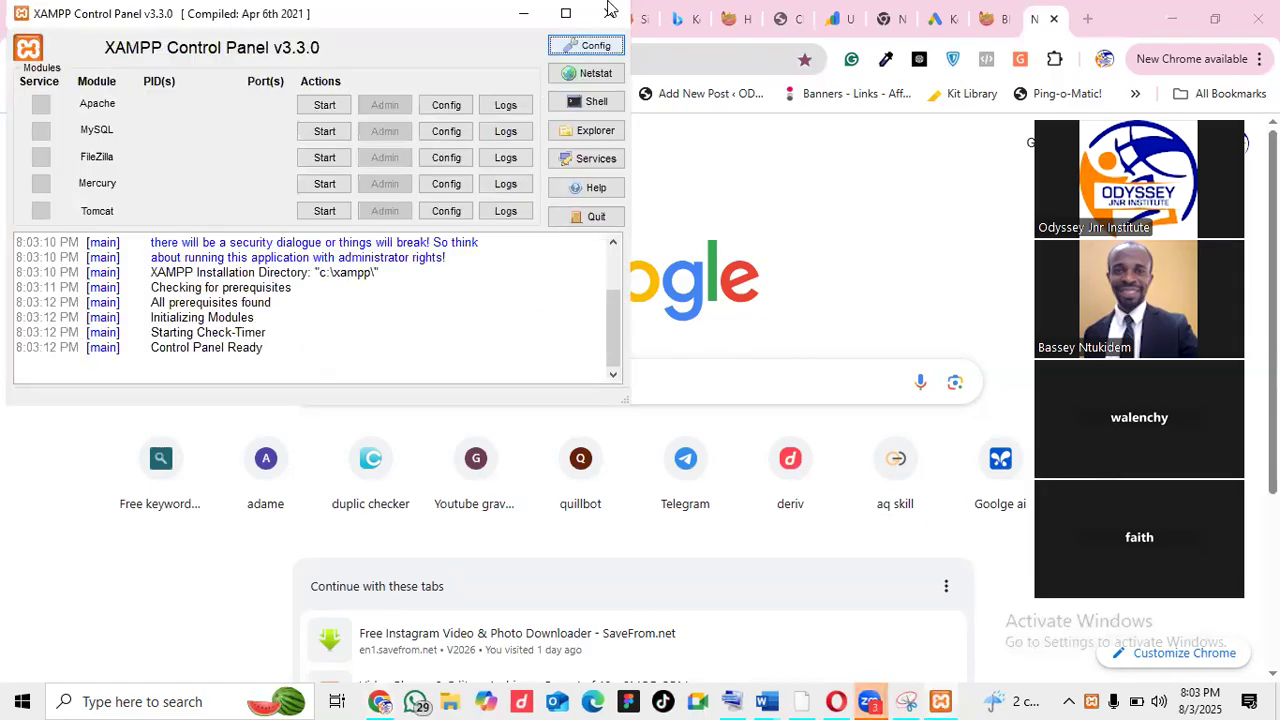
pyautogui.click(612, 10)
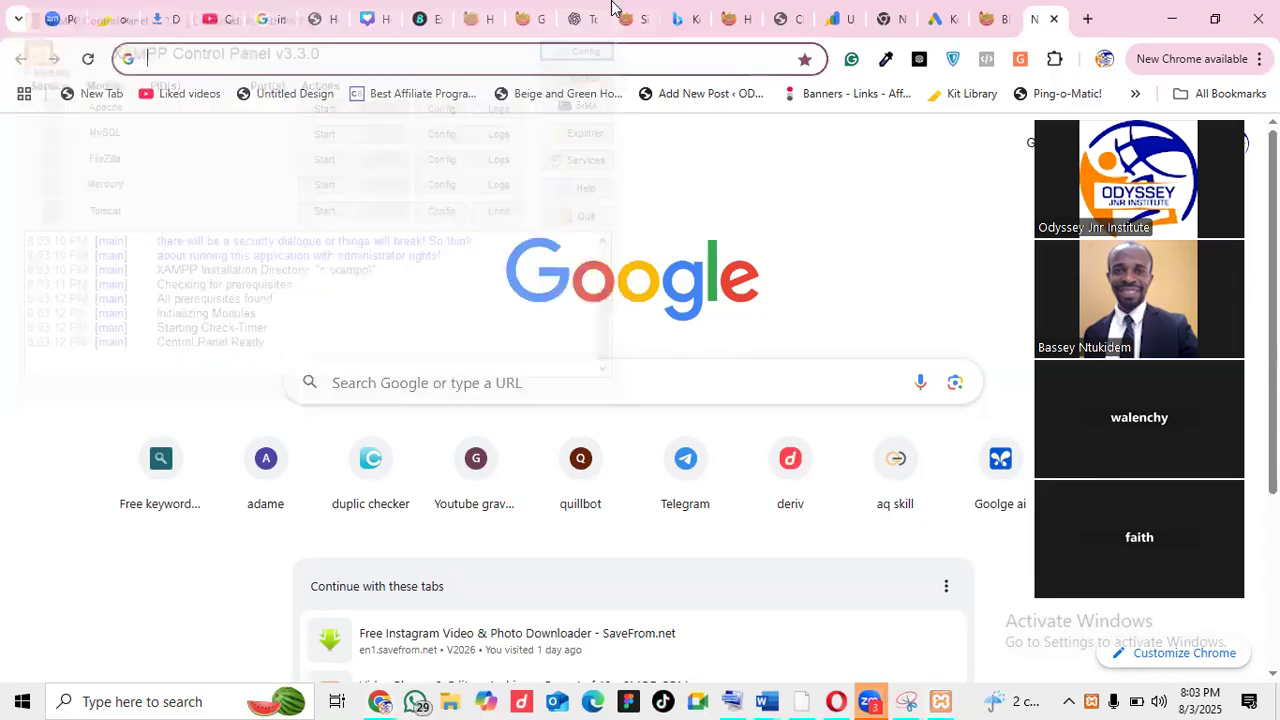
pyautogui.click(128, 700)
pyautogui.write('xamm')
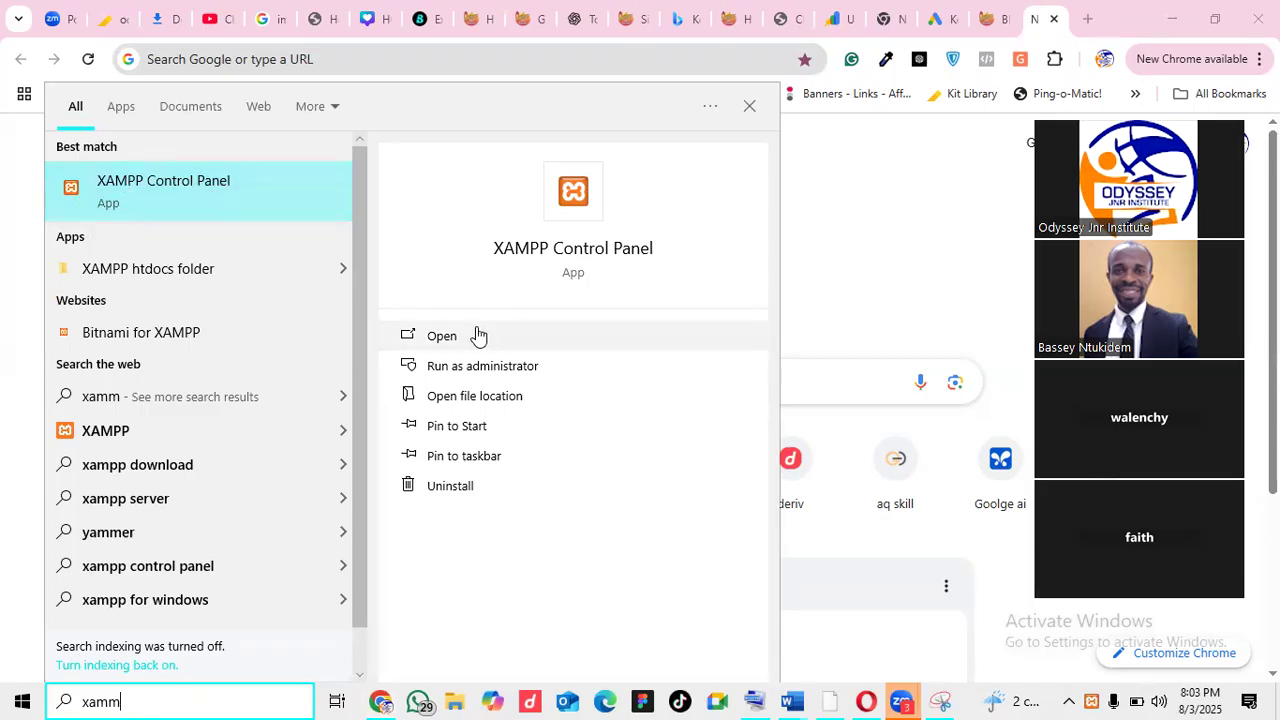
pyautogui.click(443, 338)
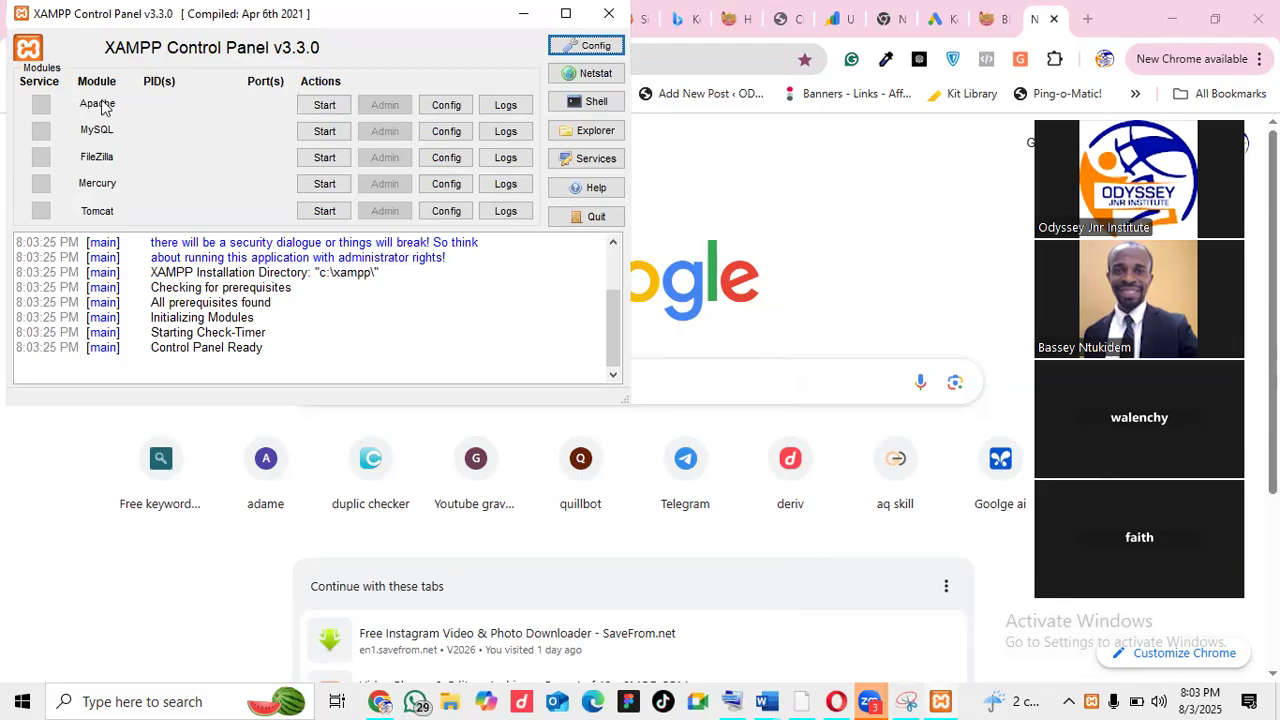
# Start the Apache and MySQL servers and minimise the XAMPP Control Panel
pyautogui.click(324, 105)
pyautogui.click(333, 132)
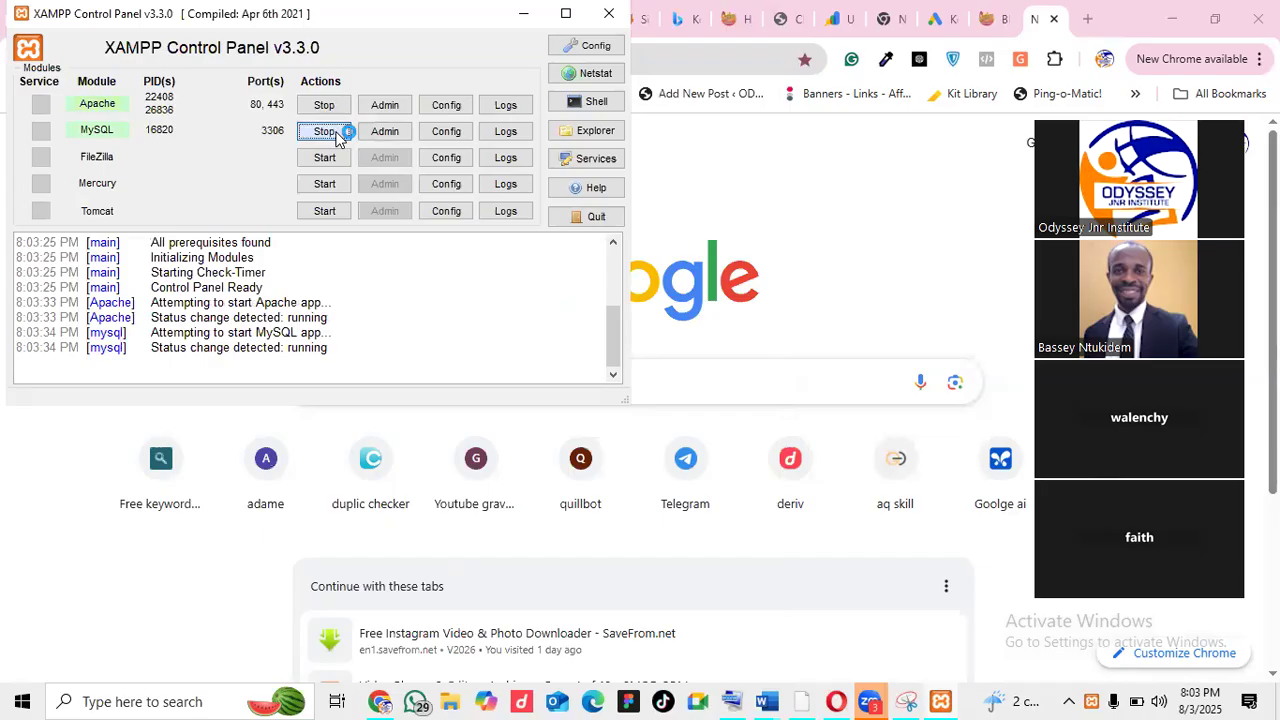
pyautogui.click(521, 14)
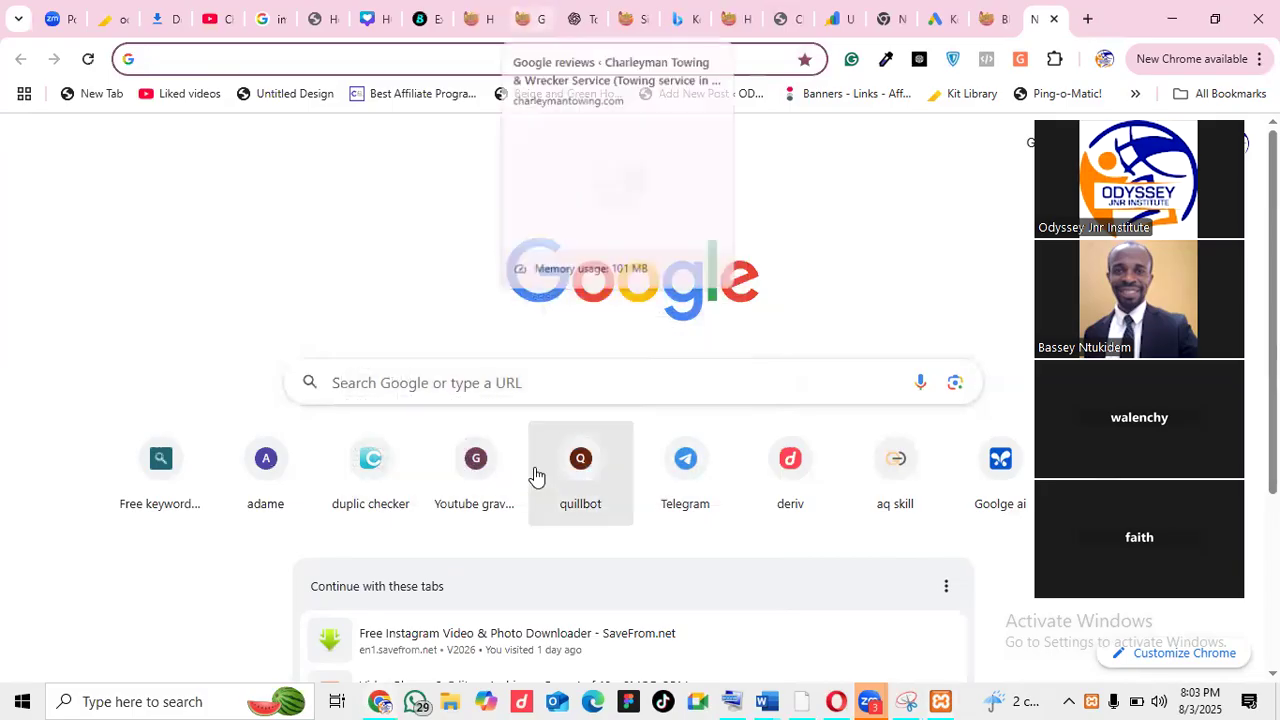
# Bring Chrome back and load localhost/phpmyadmin
pyautogui.click(553, 699)
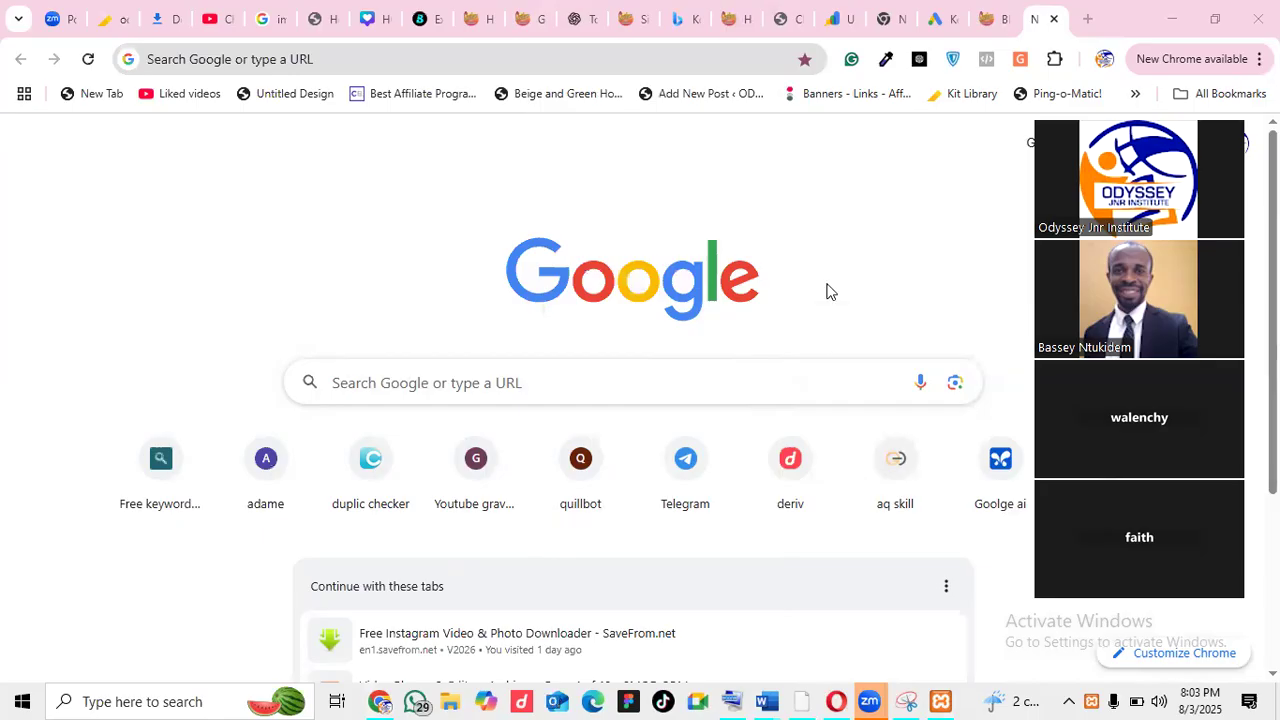
pyautogui.click(868, 287)
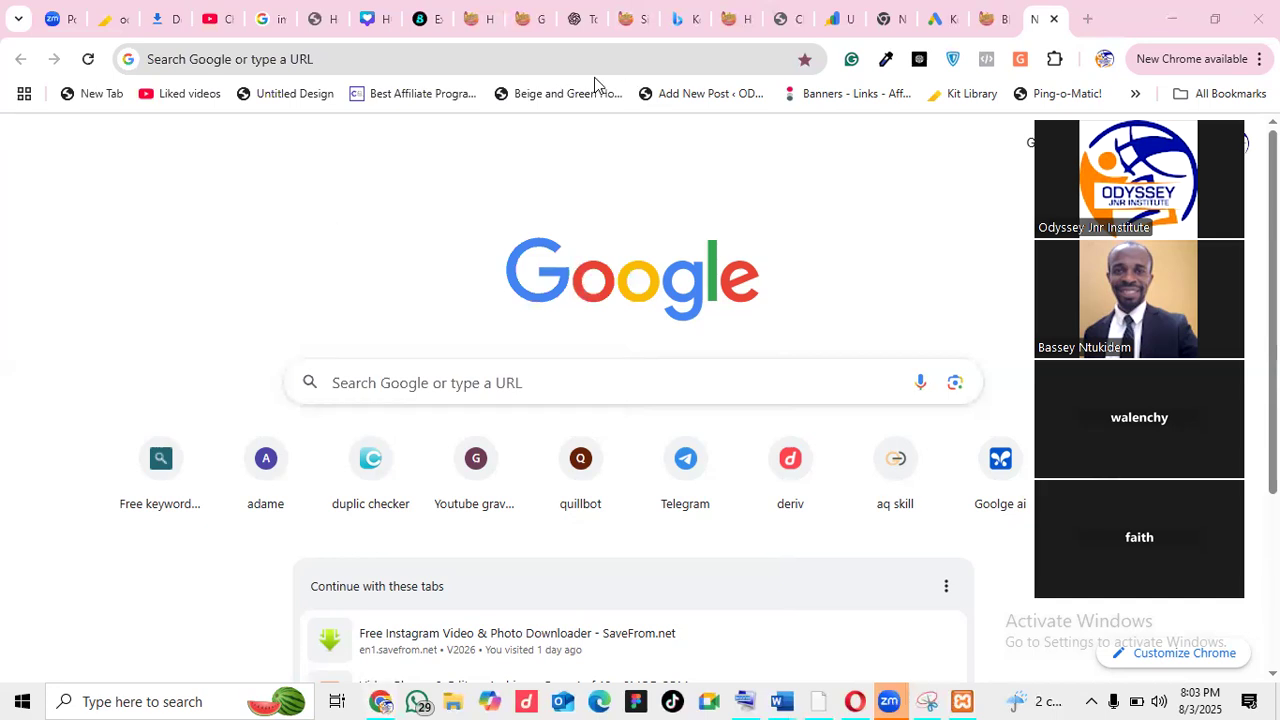
pyautogui.click(562, 63)
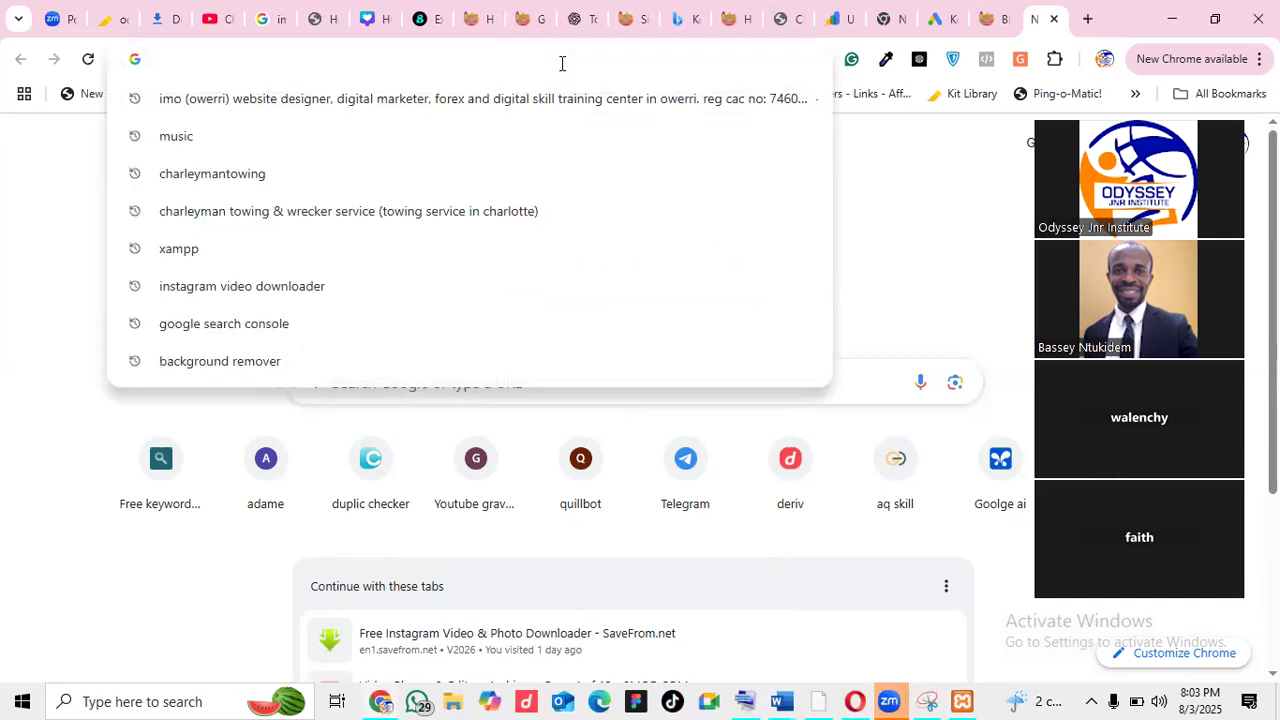
pyautogui.write('lo')
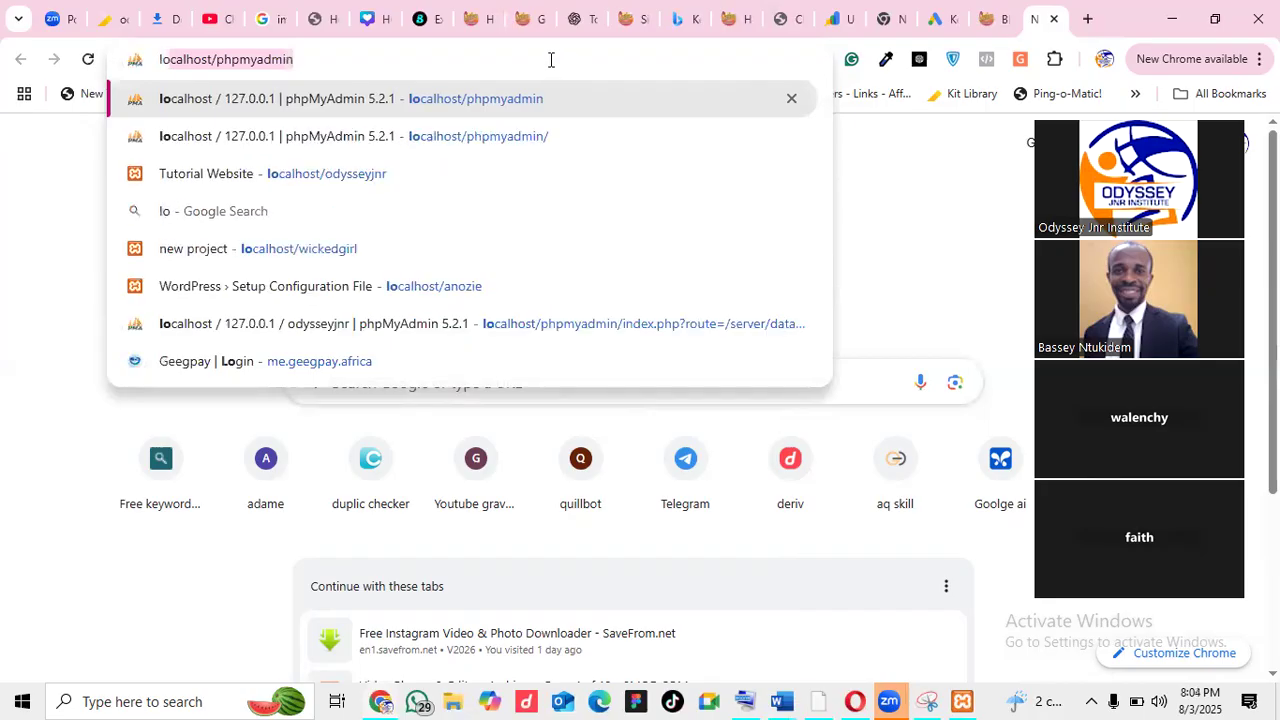
pyautogui.press('Right')
pyautogui.press('Return')
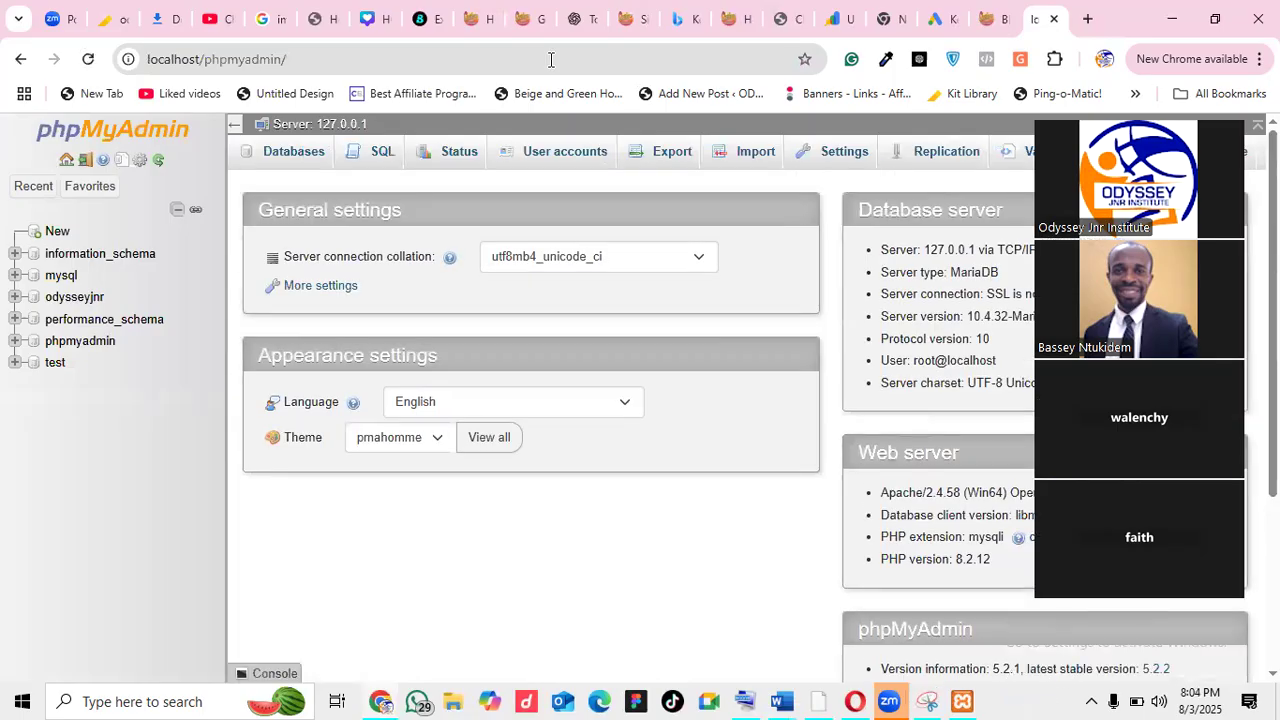
# In a new tab, load the local WordPress site at localhost/odysseyjnr
pyautogui.click(1087, 18)
pyautogui.click(613, 57)
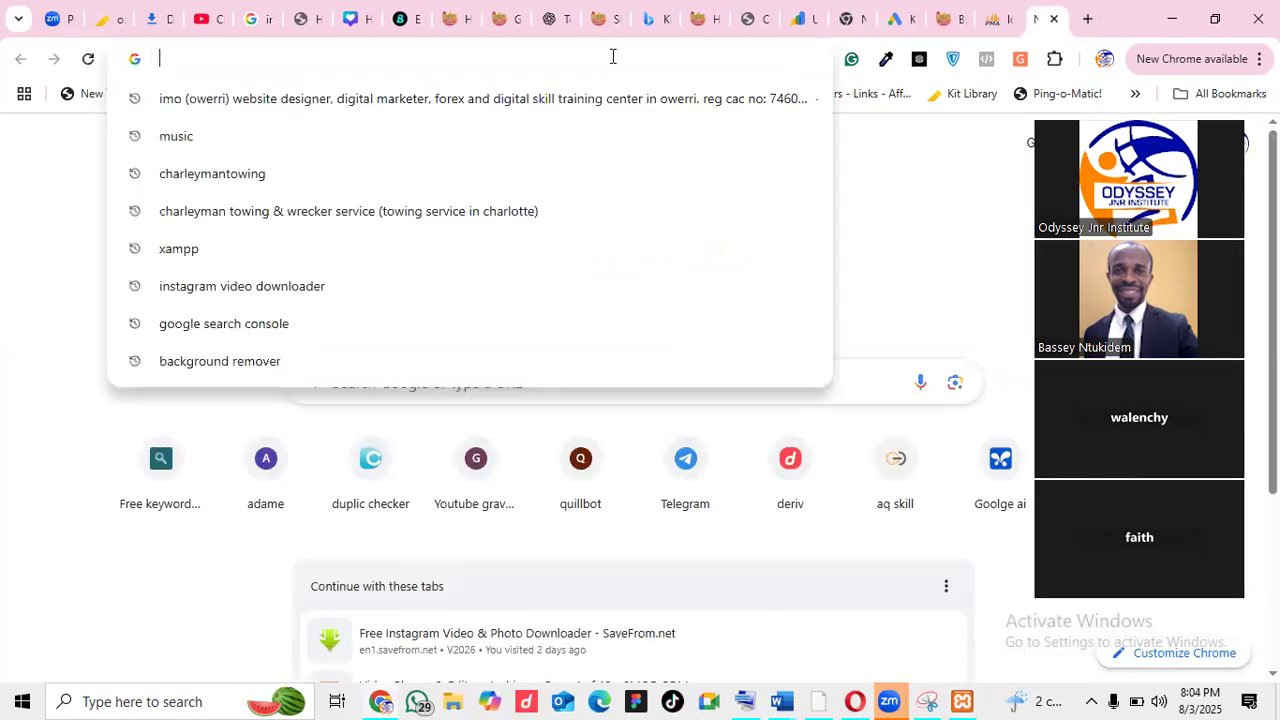
pyautogui.write('loc')
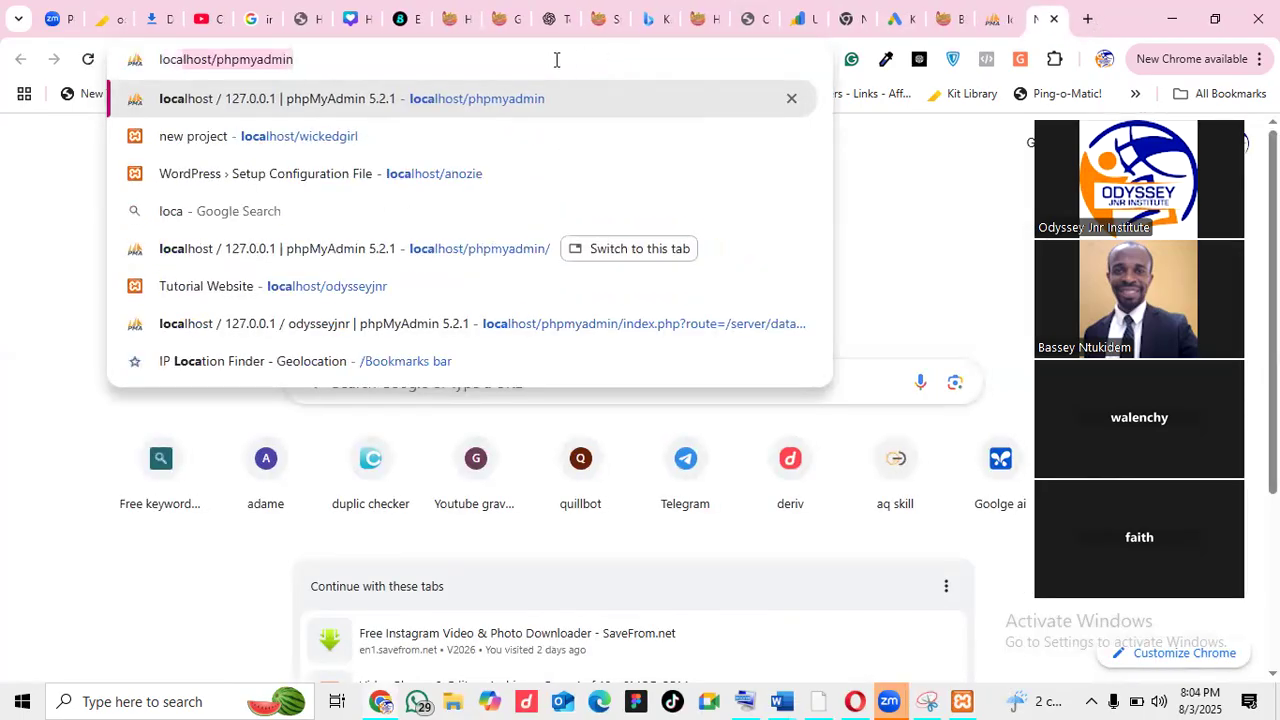
pyautogui.write('alhost/phpmyadm')
pyautogui.press('BackSpace')
pyautogui.press('BackSpace')
pyautogui.press('BackSpace')
pyautogui.press('BackSpace')
pyautogui.press('BackSpace')
pyautogui.press('BackSpace')
pyautogui.press('BackSpace')
pyautogui.press('BackSpace')
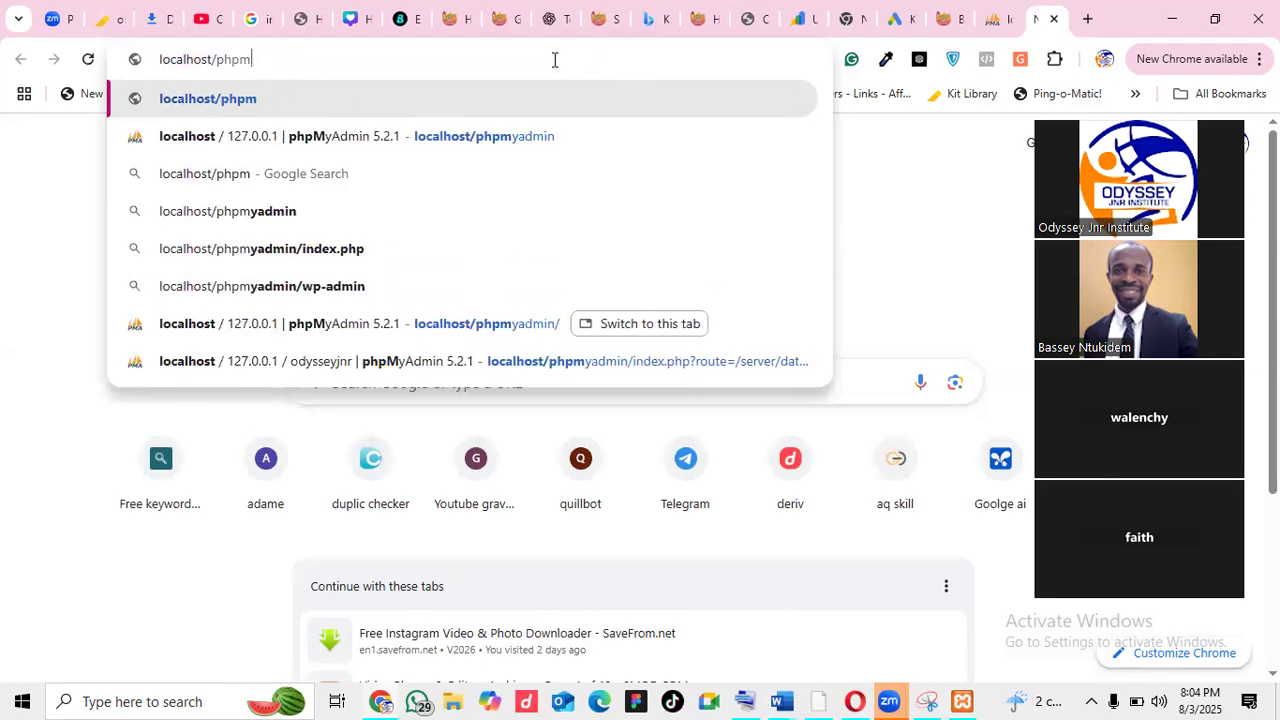
pyautogui.write('odysseyjnr')
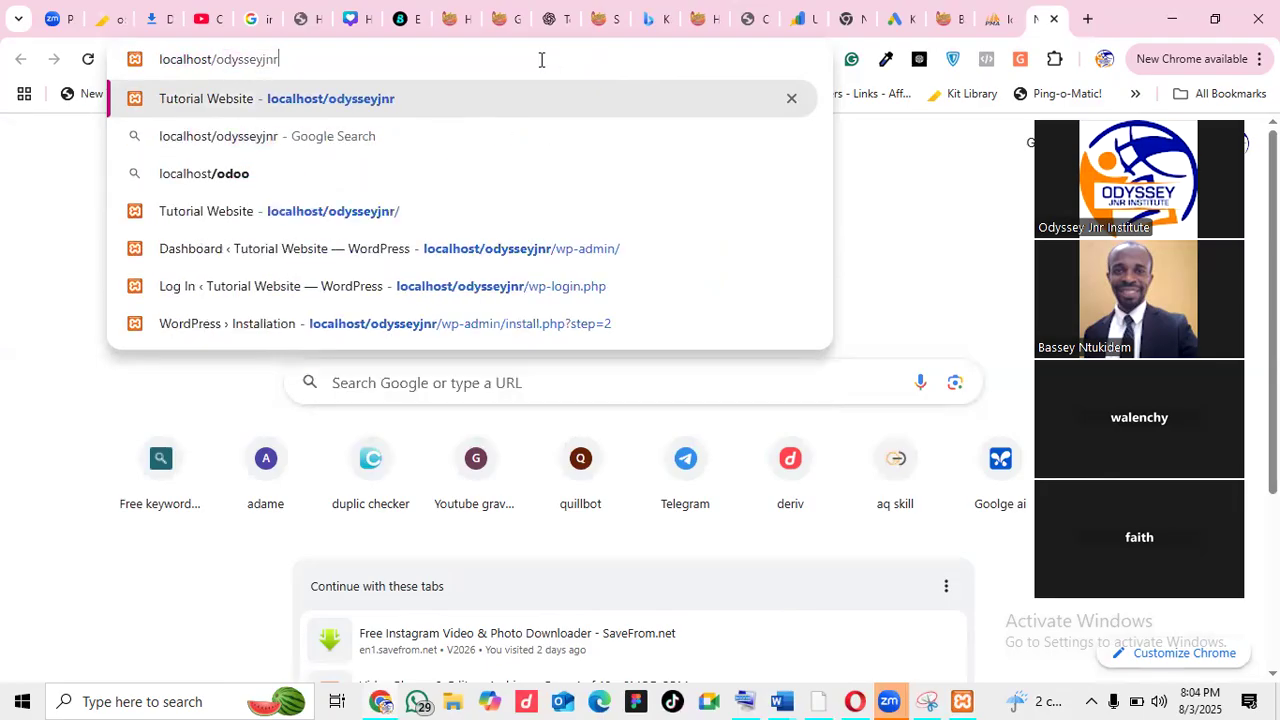
pyautogui.press('Return')
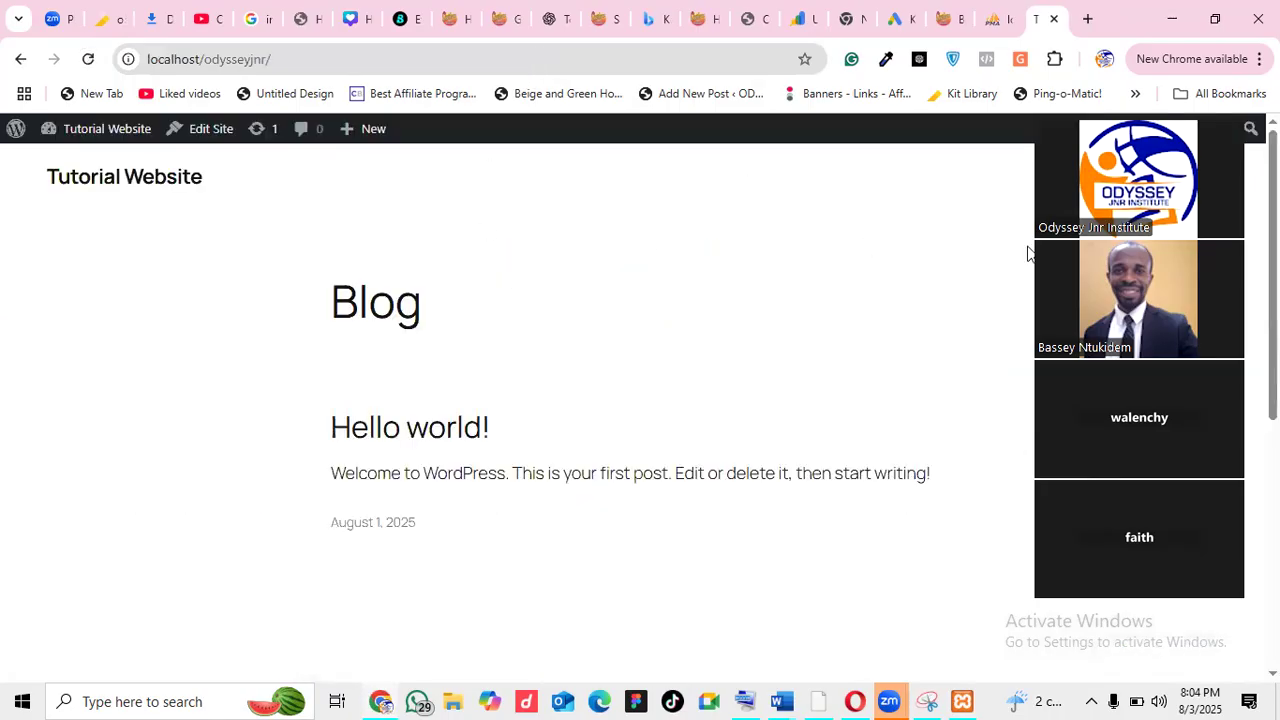
# Open the Tutorial Website admin Dashboard from the admin-bar site menu
pyautogui.scroll(-3, 500, 400)
pyautogui.scroll(3, 500, 400)
pyautogui.moveTo(80, 137)
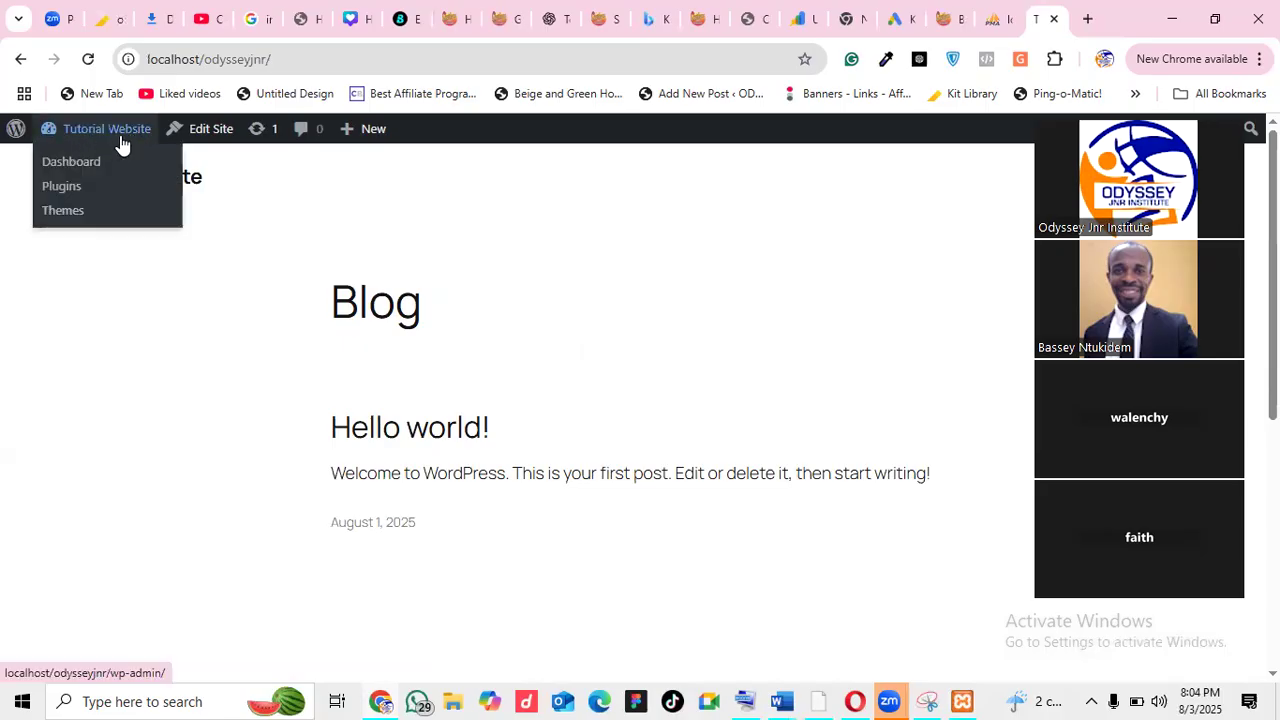
pyautogui.click(57, 166)
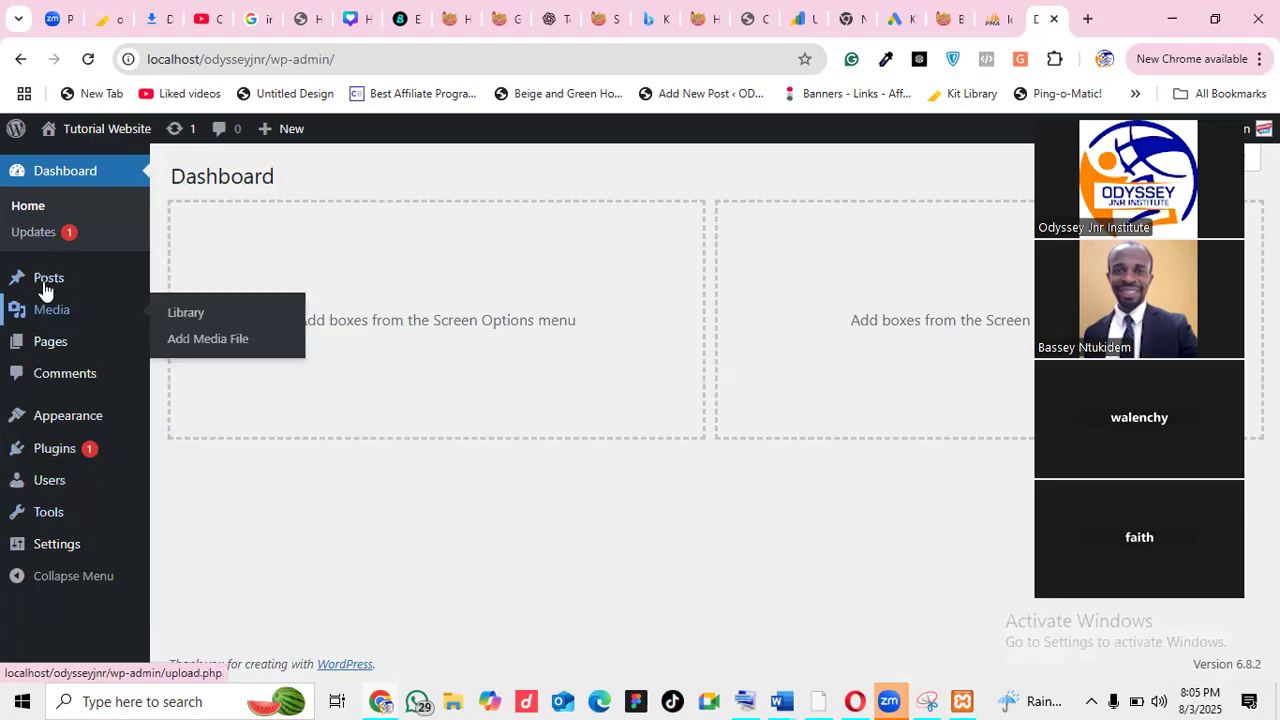
pyautogui.moveTo(46, 277)
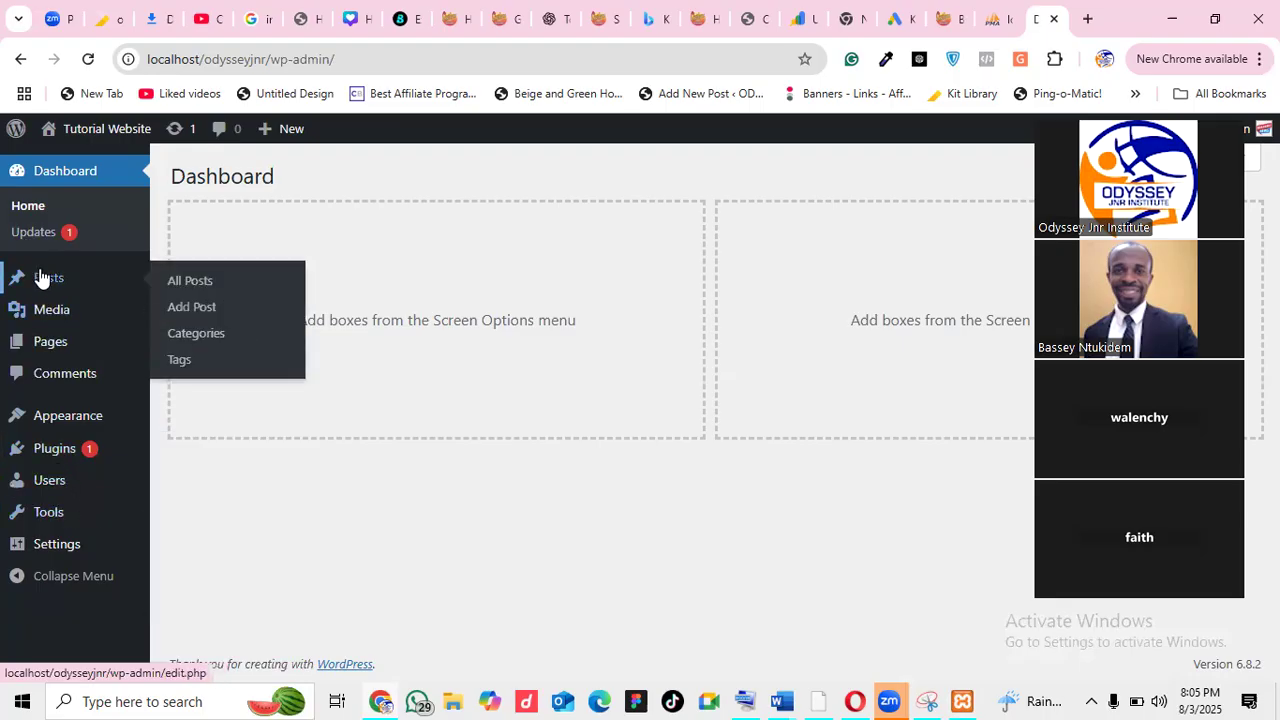
# Start a new post and type the title 'How pres. Tinubu Comission'
pyautogui.click(192, 310)
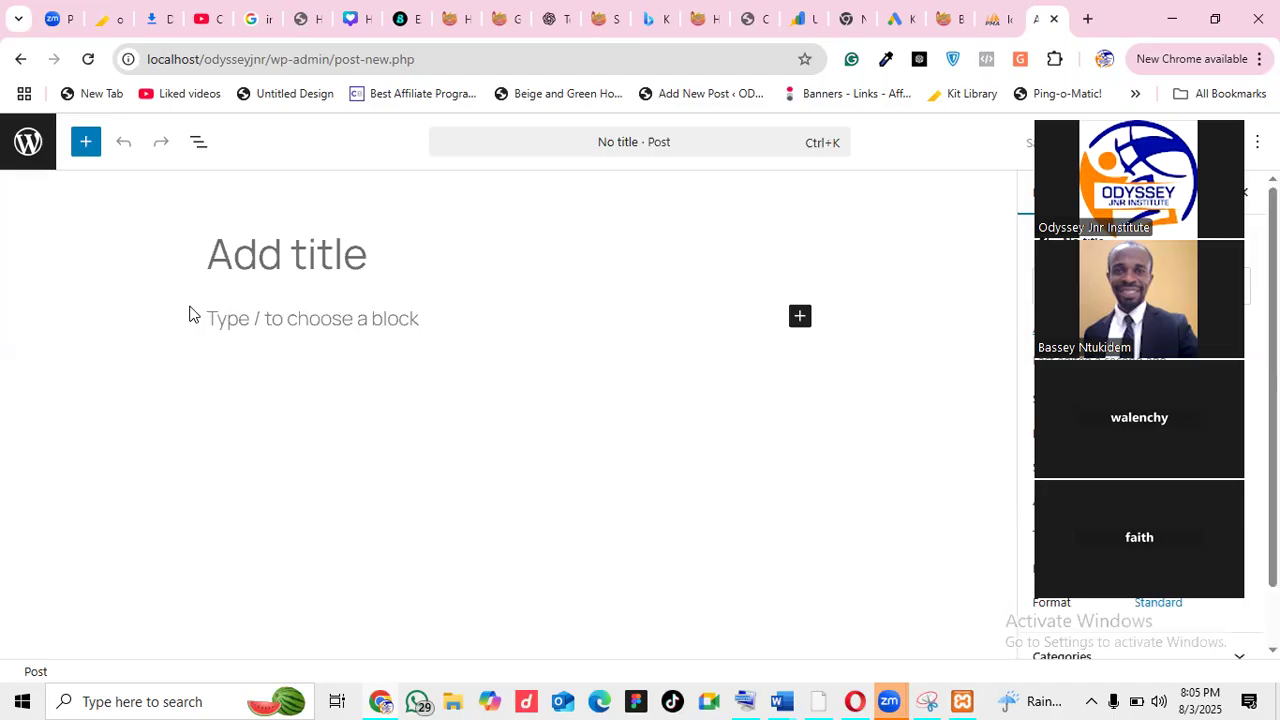
pyautogui.click(270, 242)
pyautogui.write('How b')
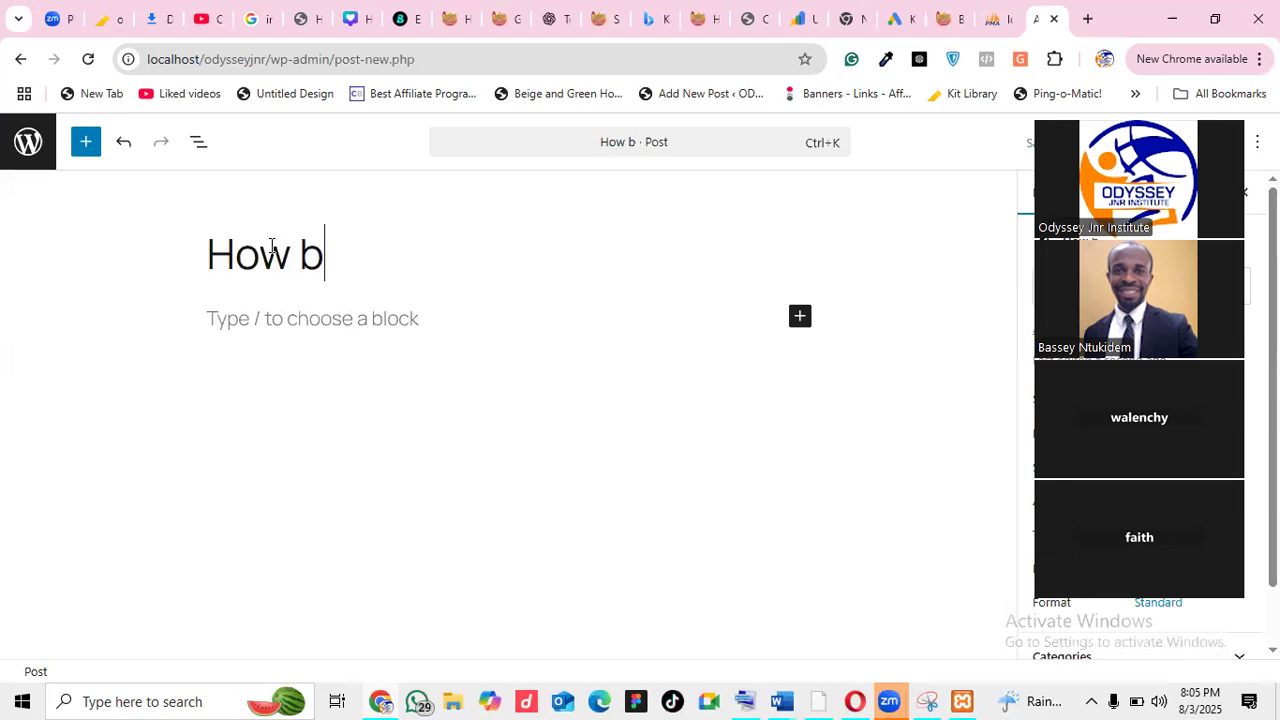
pyautogui.press('BackSpace')
pyautogui.write('pre')
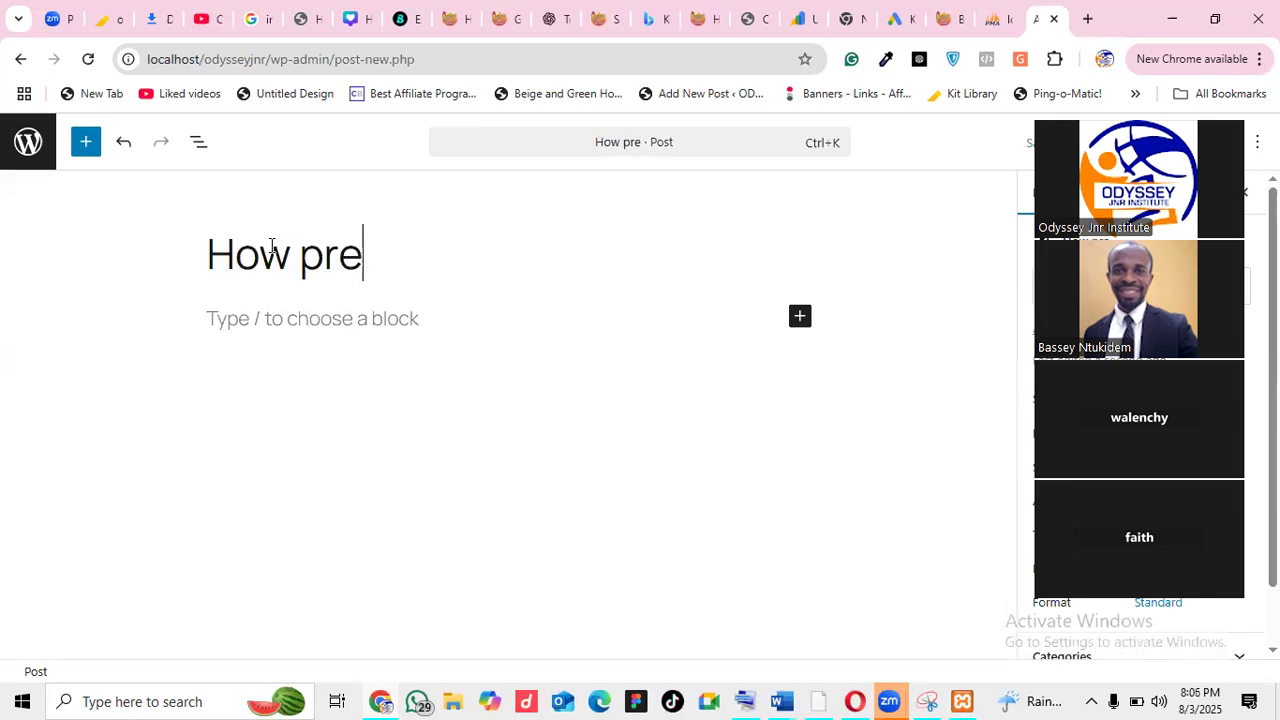
pyautogui.write('s. T')
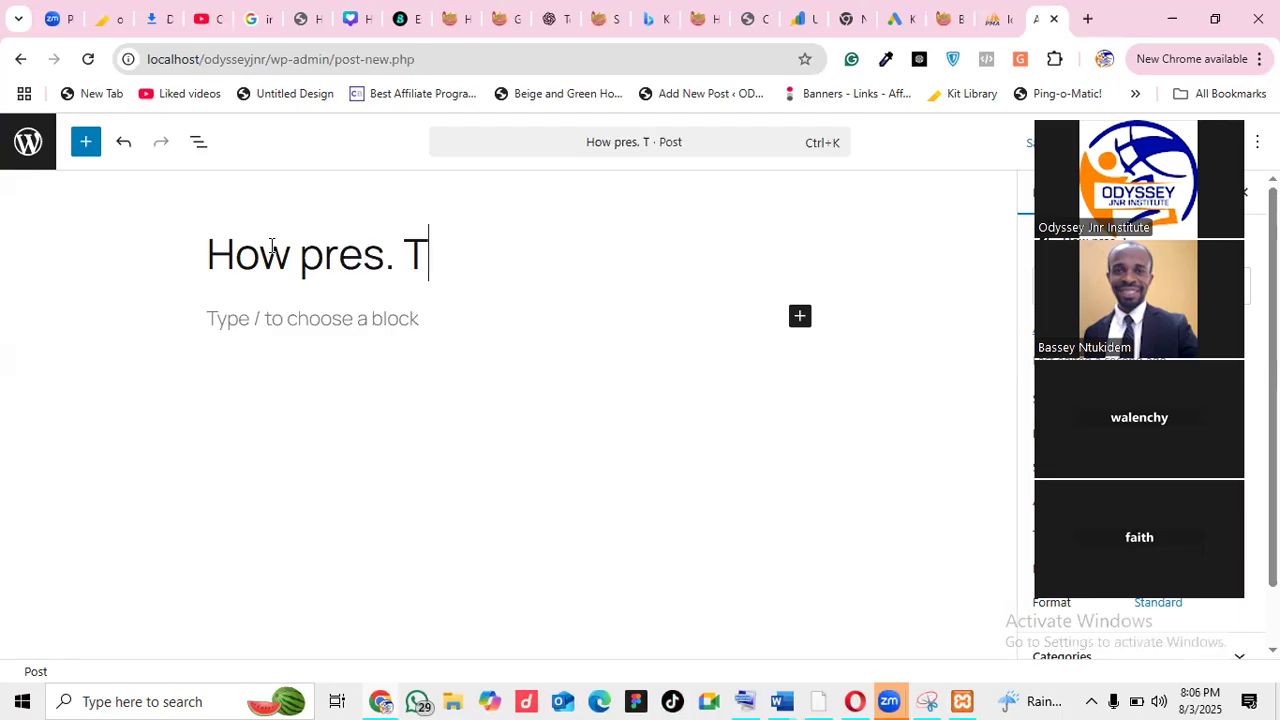
pyautogui.write('inubu ')
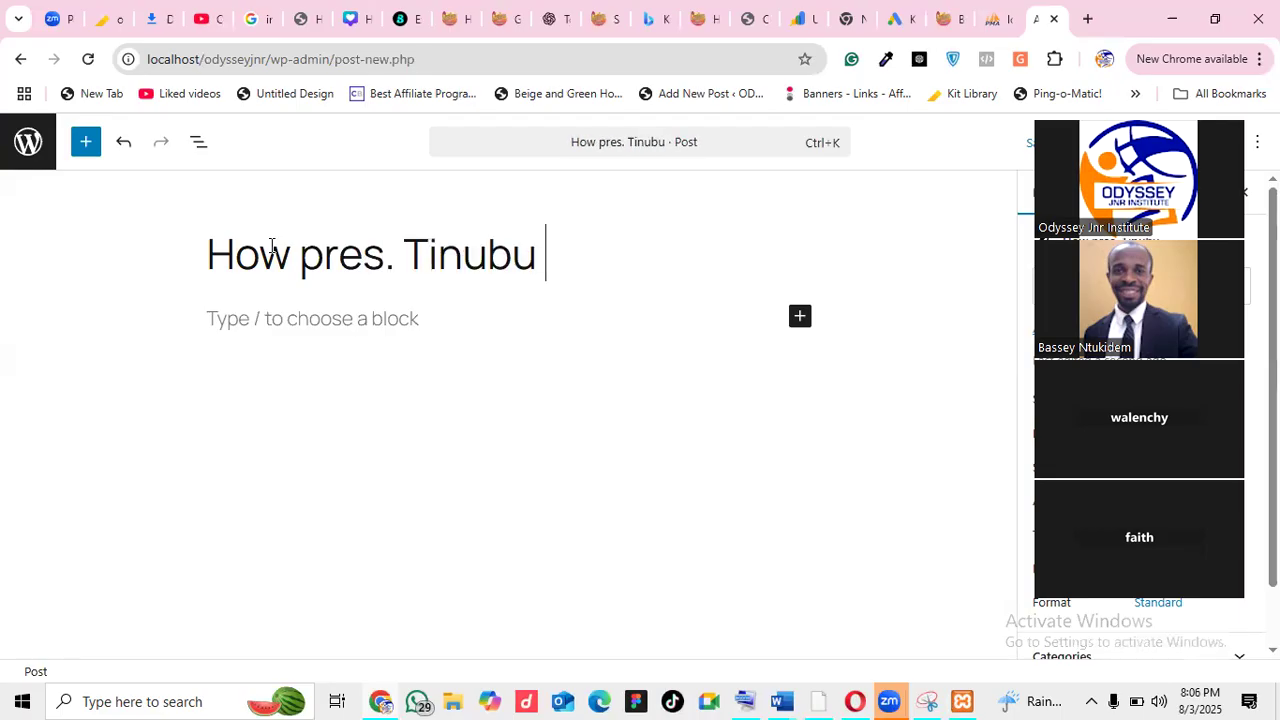
pyautogui.write('gave')
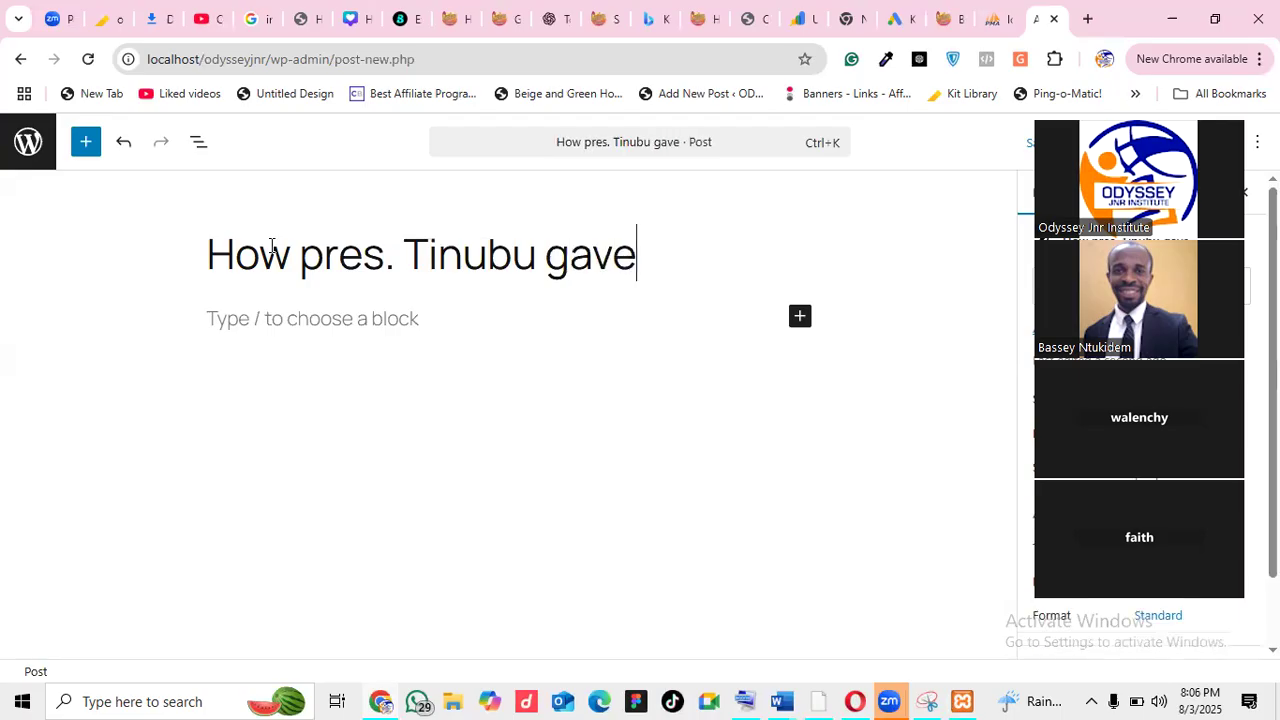
pyautogui.write(' a sp')
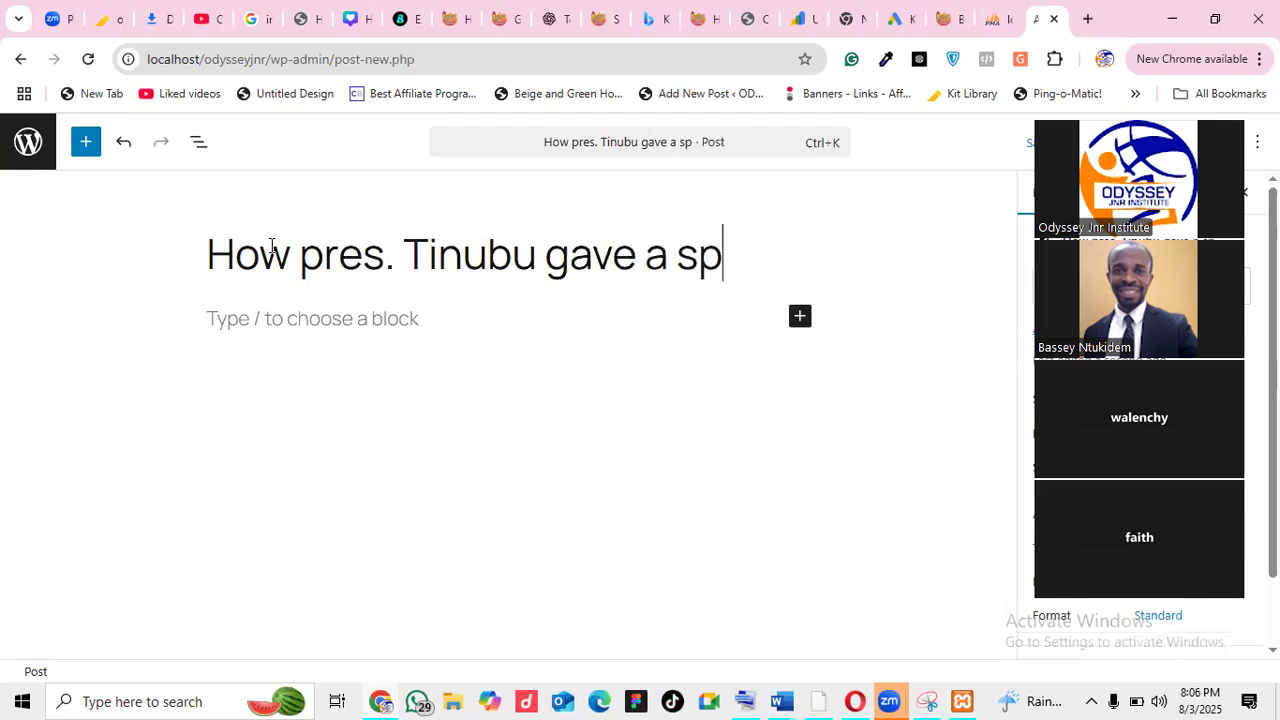
pyautogui.write('eec')
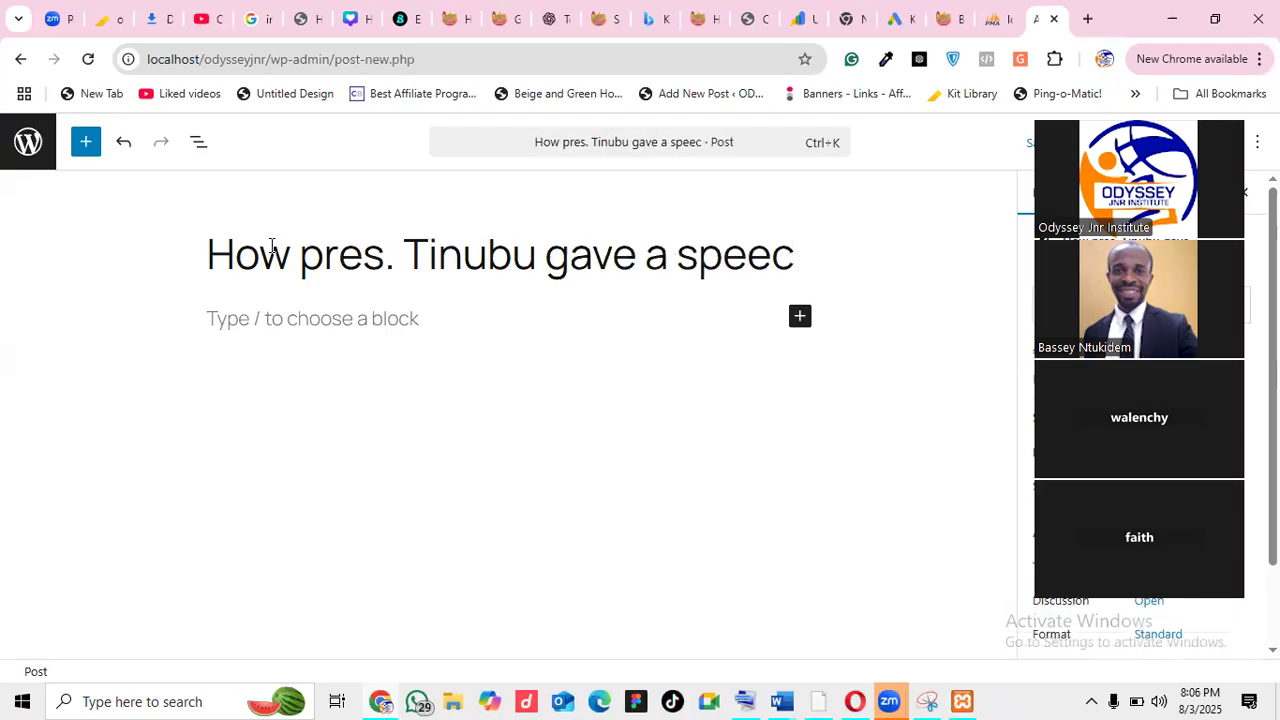
pyautogui.press('BackSpace')
pyautogui.press('BackSpace')
pyautogui.press('BackSpace')
pyautogui.press('BackSpace')
pyautogui.press('BackSpace')
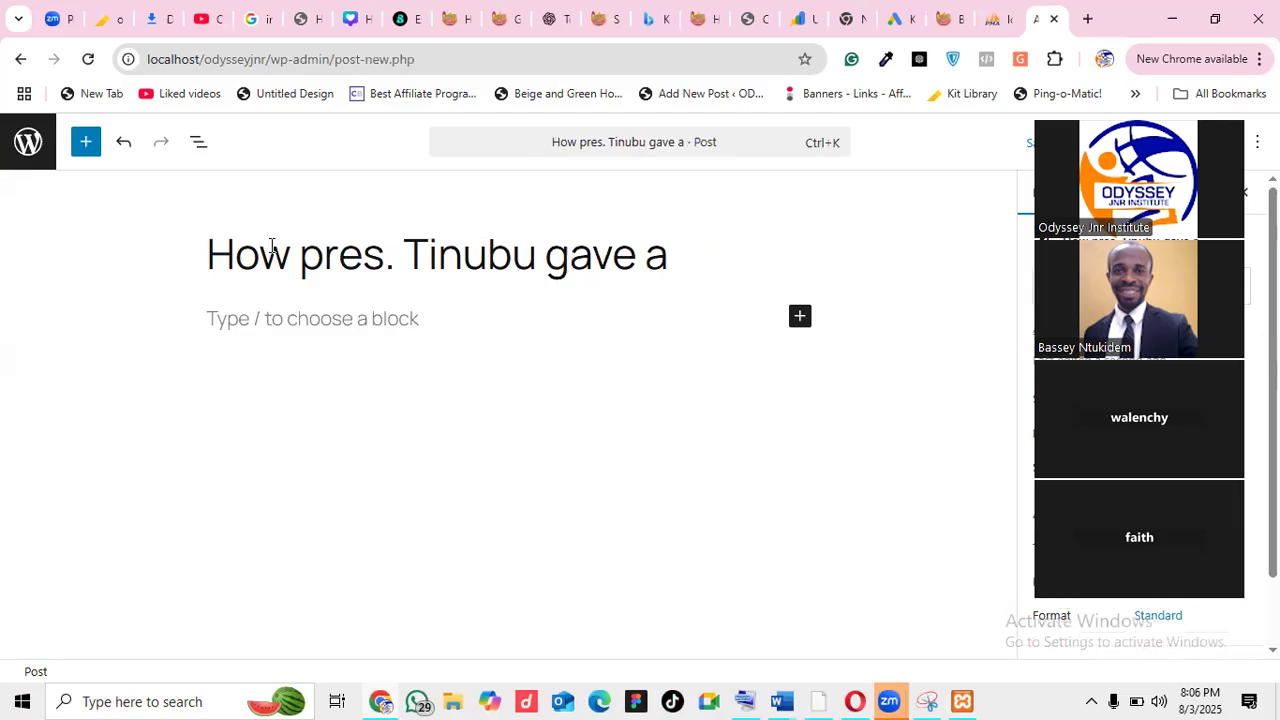
pyautogui.press('BackSpace')
pyautogui.press('BackSpace')
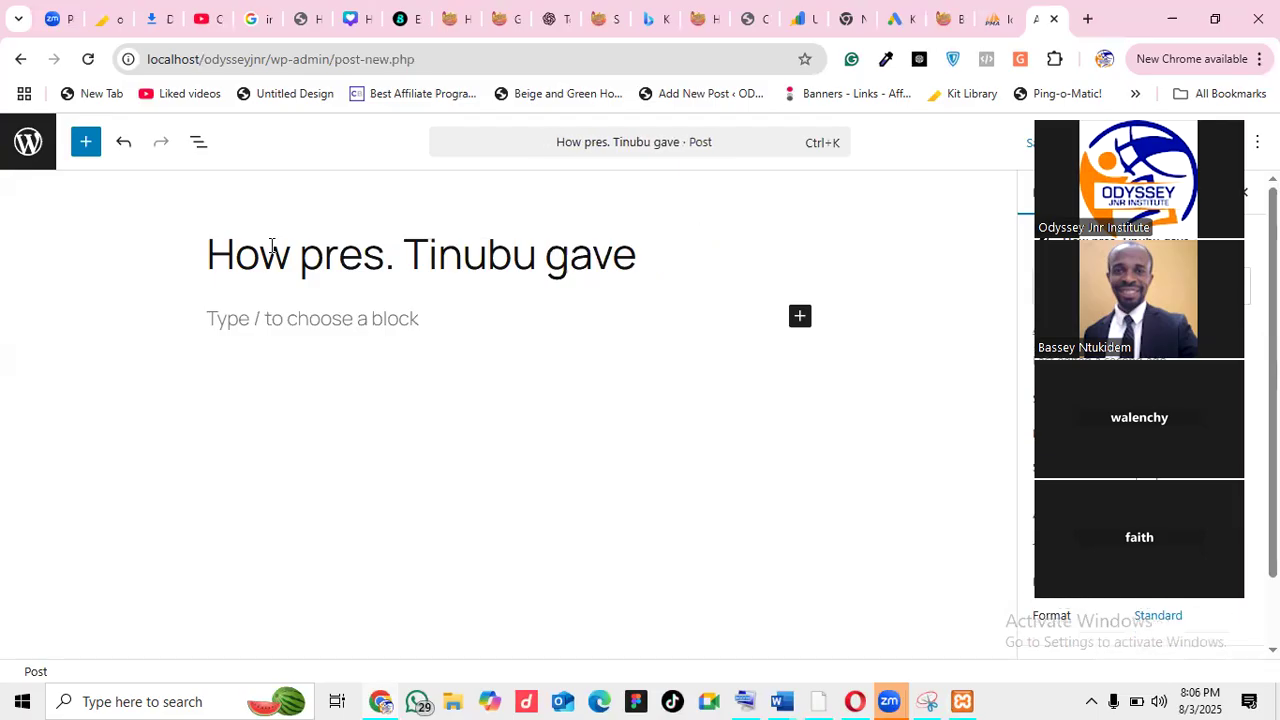
pyautogui.press('BackSpace')
pyautogui.press('BackSpace')
pyautogui.press('BackSpace')
pyautogui.press('BackSpace')
pyautogui.write('Comi')
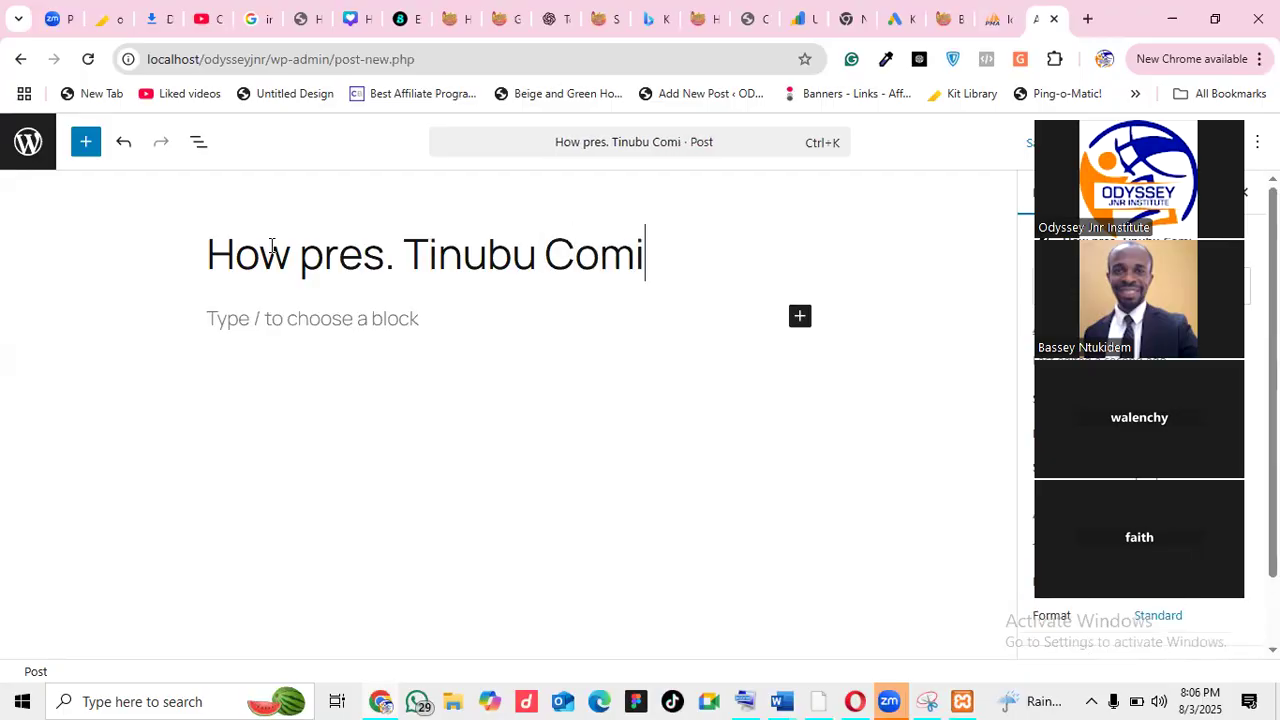
pyautogui.write('ssion')
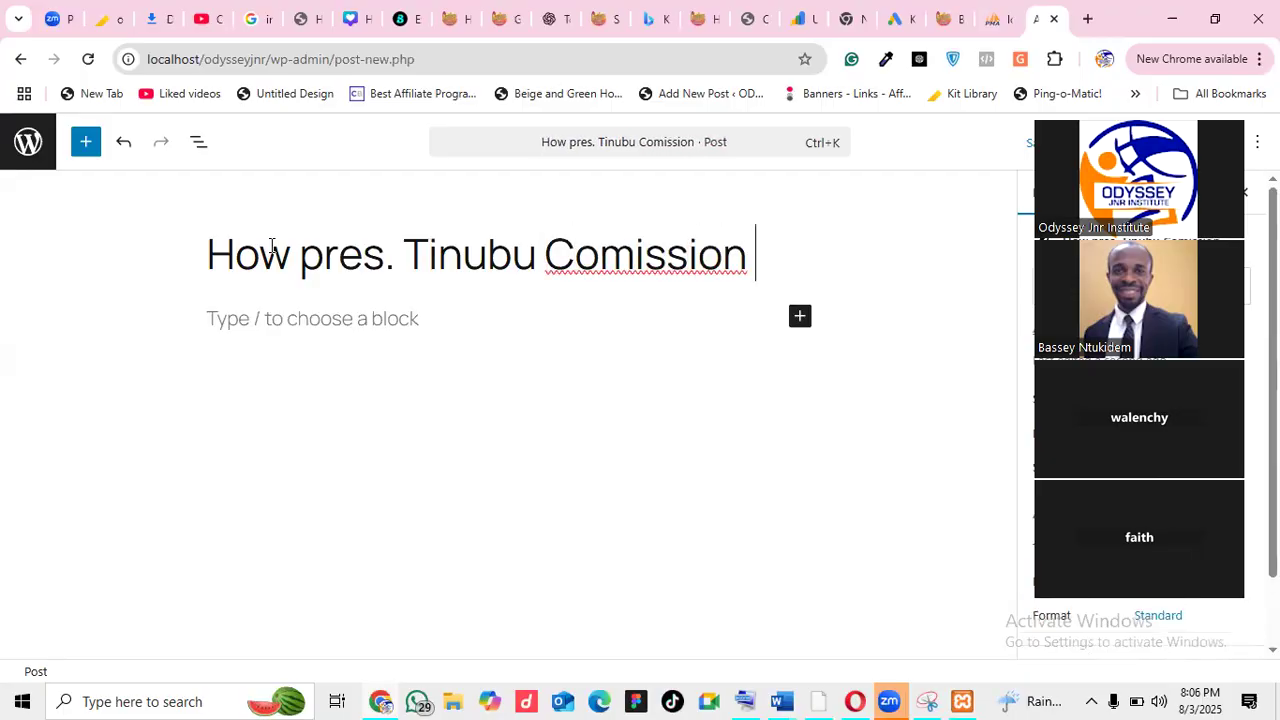
# Correct 'Comission' to 'Commission' via spell-check and append 'the new road' to the title
pyautogui.click(648, 255)
pyautogui.rightClick(645, 253)
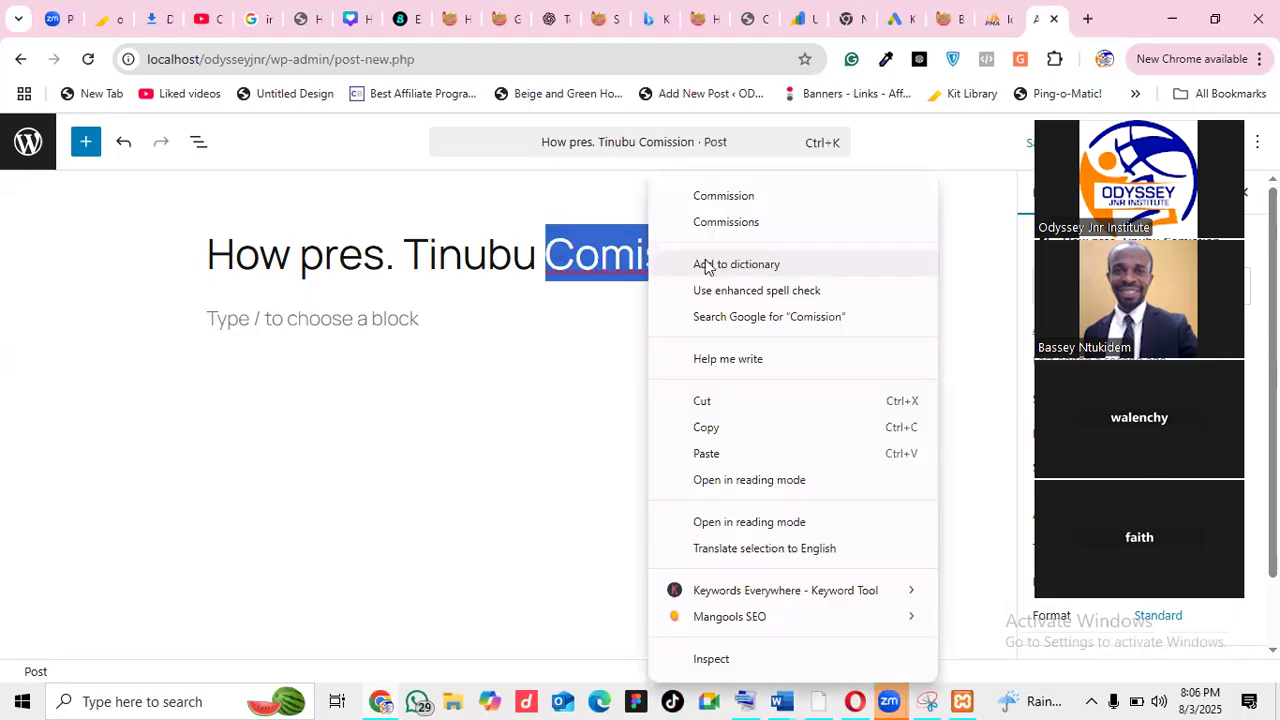
pyautogui.click(720, 196)
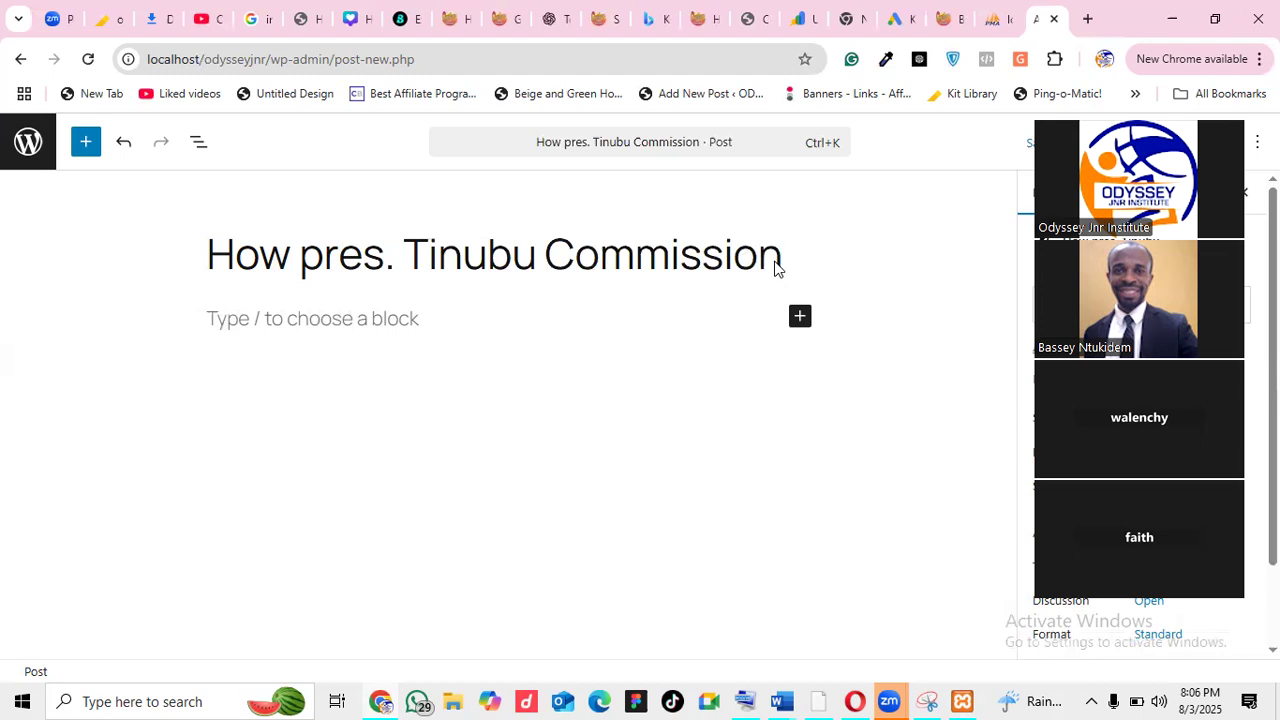
pyautogui.write('the ')
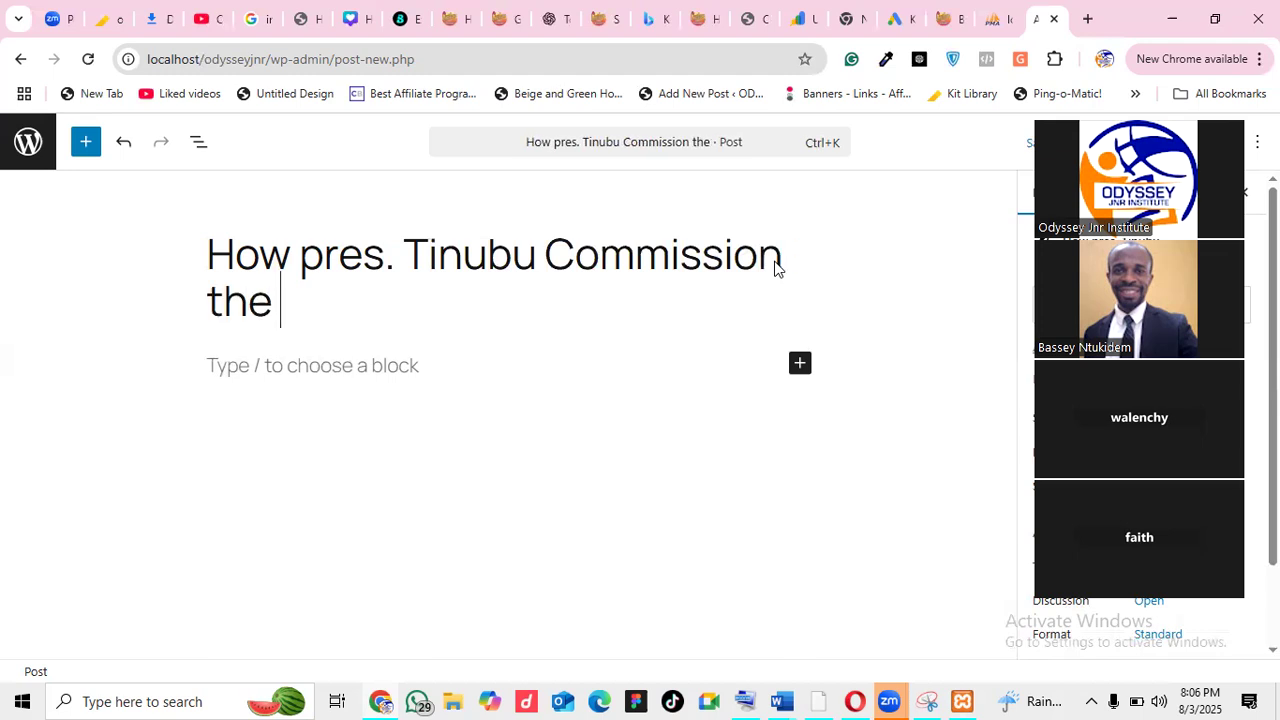
pyautogui.write('new road')
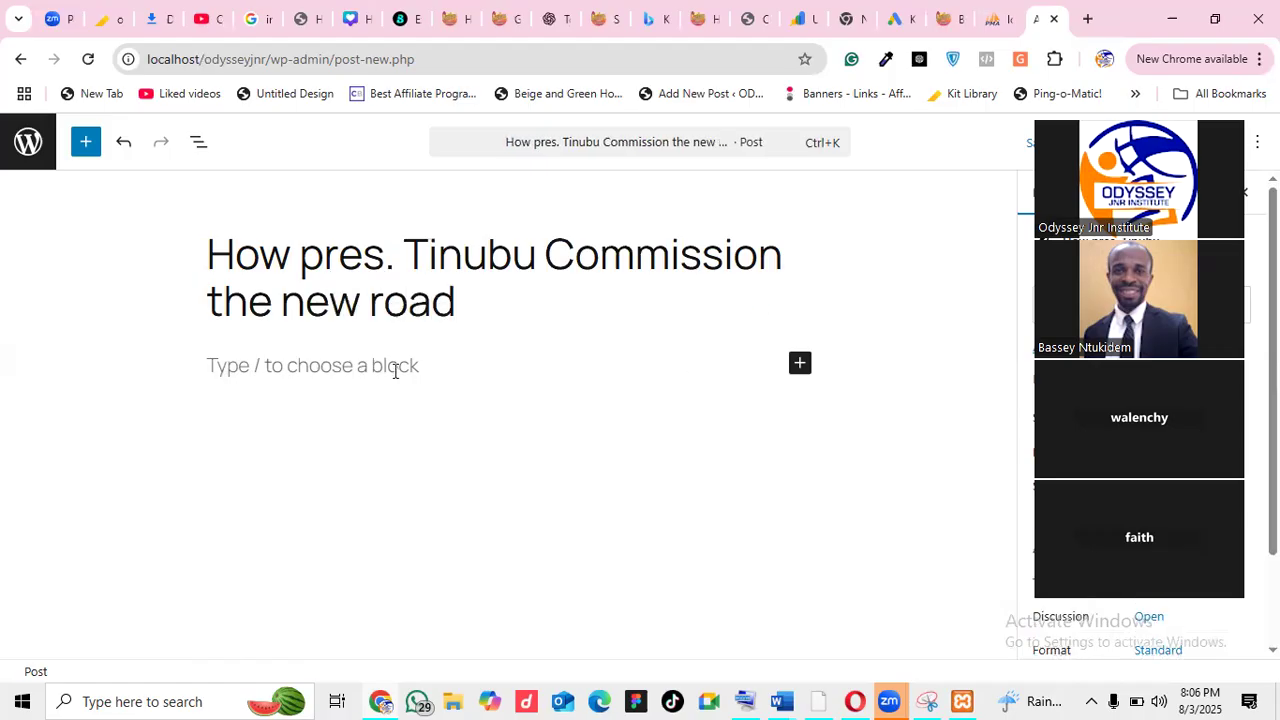
# Type and then delete test text in the post body, and open a new browser tab
pyautogui.click(395, 371)
pyautogui.write('gjk4jhm,rbkjwegke ge')
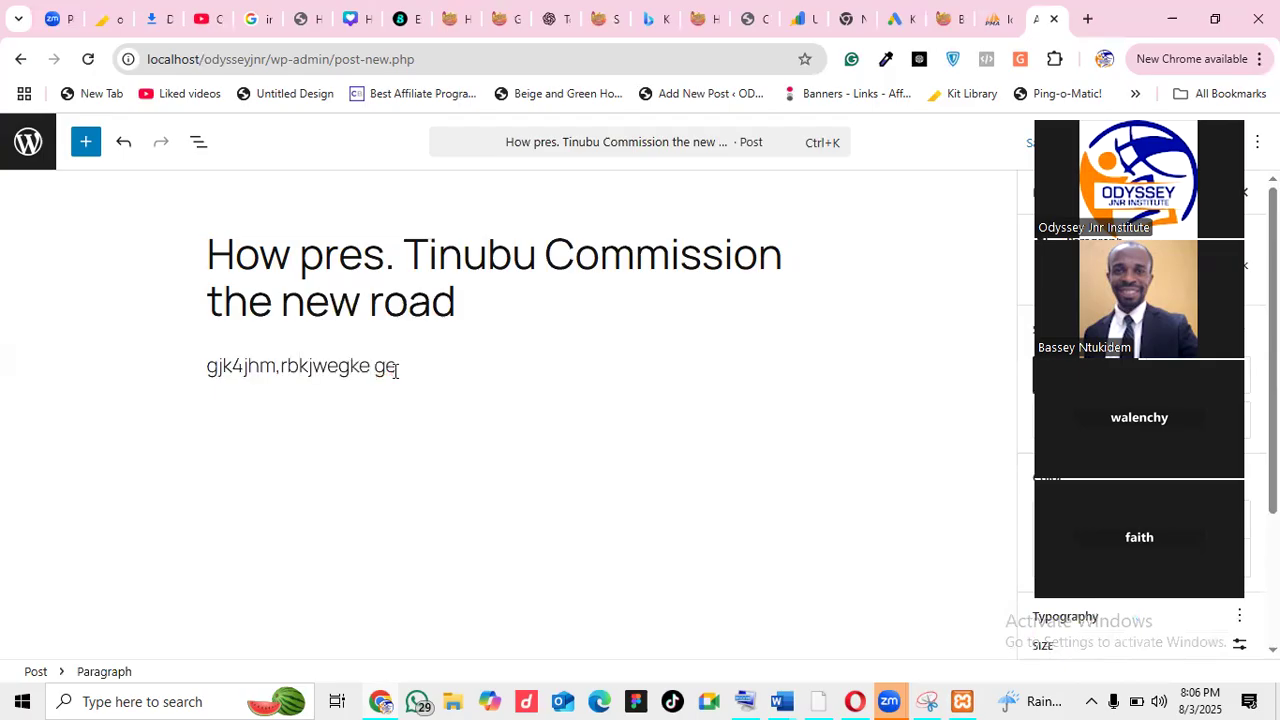
pyautogui.press('BackSpace')
pyautogui.press('BackSpace')
pyautogui.press('BackSpace')
pyautogui.press('BackSpace')
pyautogui.press('BackSpace')
pyautogui.press('BackSpace')
pyautogui.press('BackSpace')
pyautogui.press('BackSpace')
pyautogui.press('BackSpace')
pyautogui.press('BackSpace')
pyautogui.press('BackSpace')
pyautogui.press('BackSpace')
pyautogui.press('BackSpace')
pyautogui.press('BackSpace')
pyautogui.press('BackSpace')
pyautogui.press('BackSpace')
pyautogui.press('BackSpace')
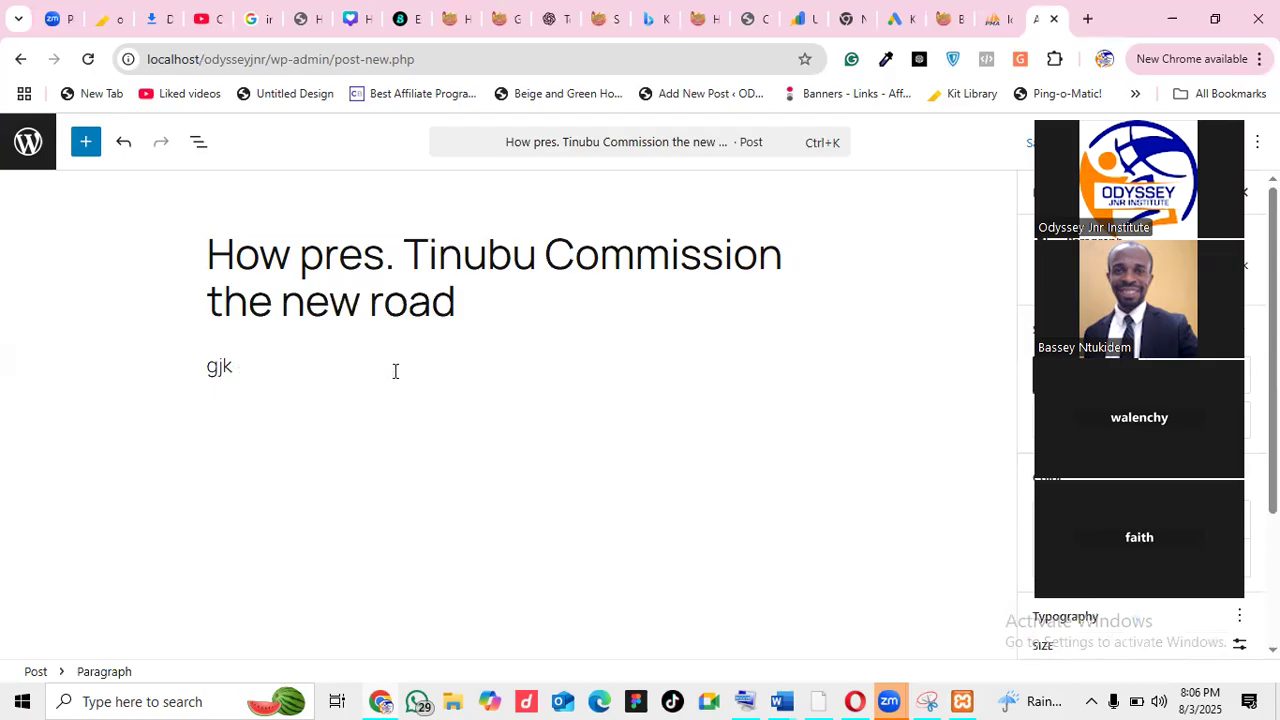
pyautogui.press('BackSpace')
pyautogui.press('BackSpace')
pyautogui.press('BackSpace')
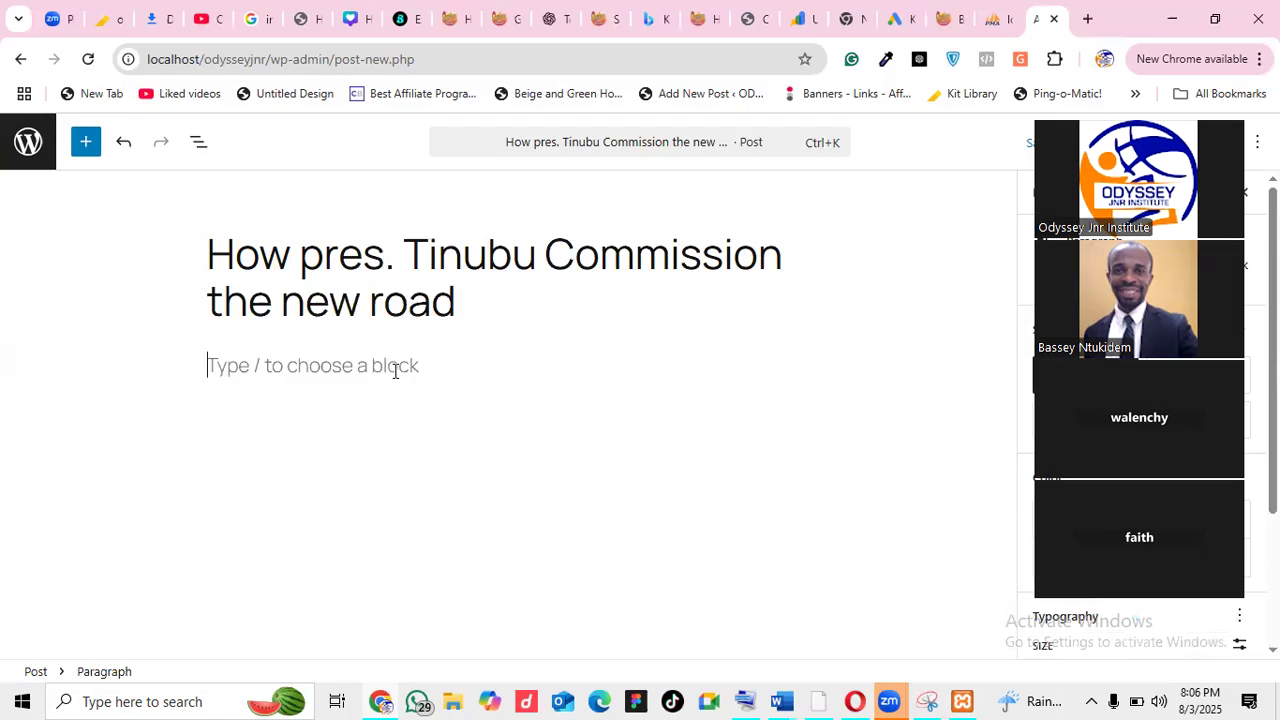
pyautogui.click(1088, 19)
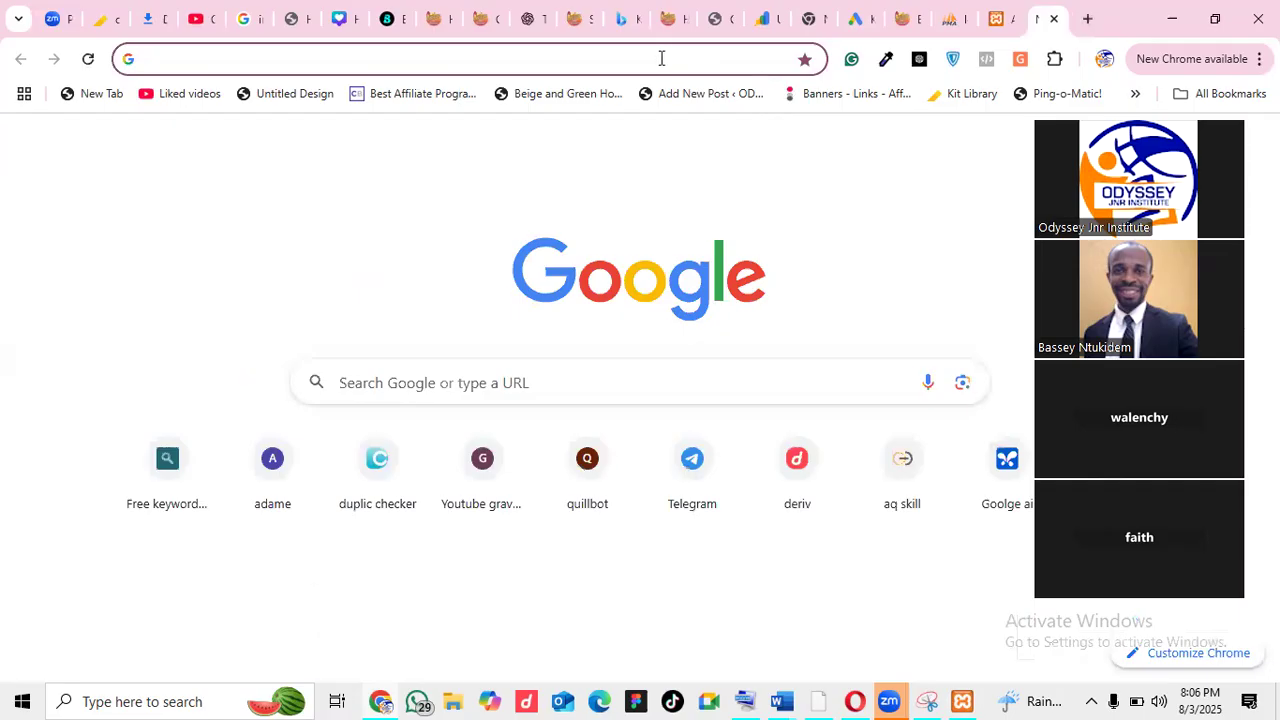
# Search 'news', open Al Jazeera's lead story on the Yemen boat sinking, and copy its headline
pyautogui.click(661, 58)
pyautogui.write('news')
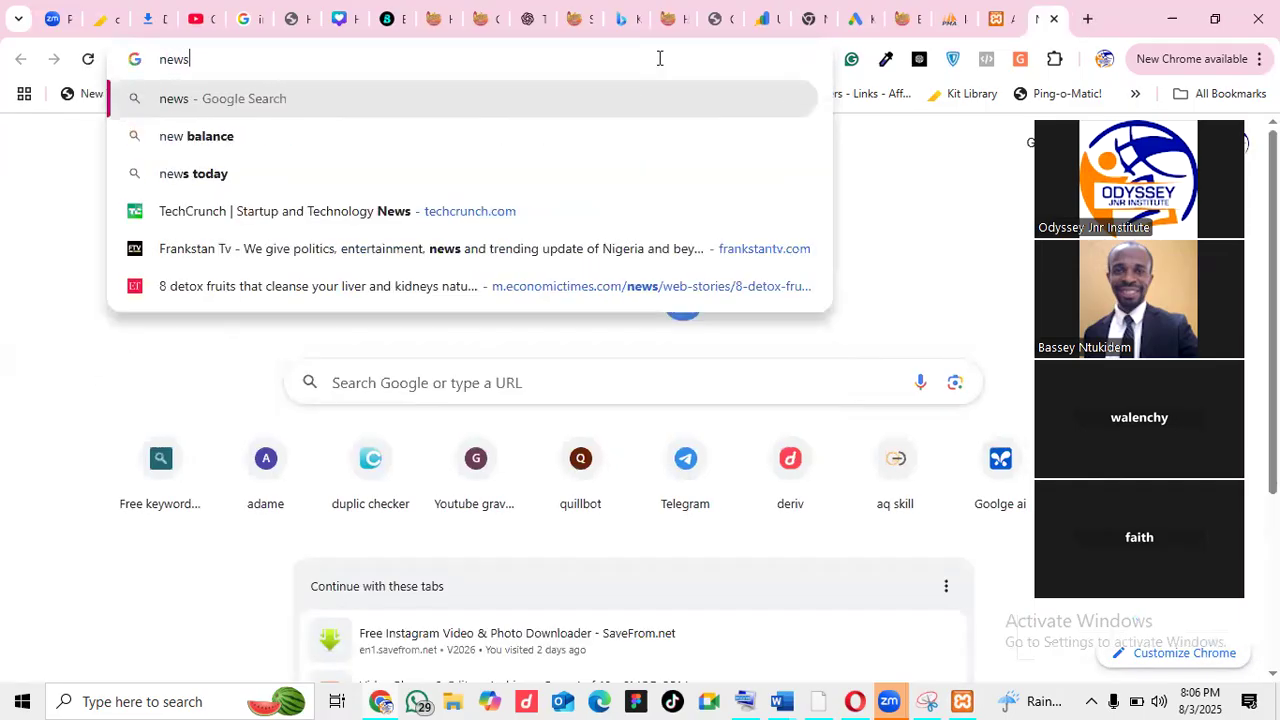
pyautogui.press('Return')
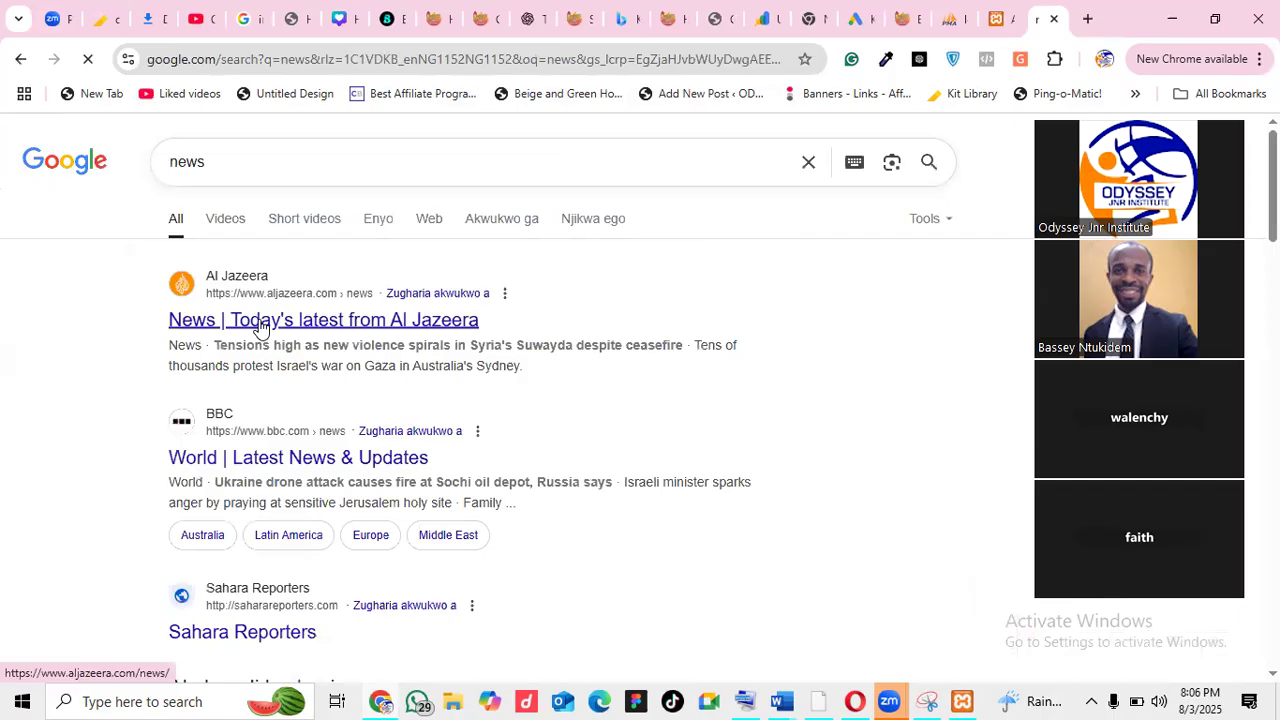
pyautogui.click(259, 322)
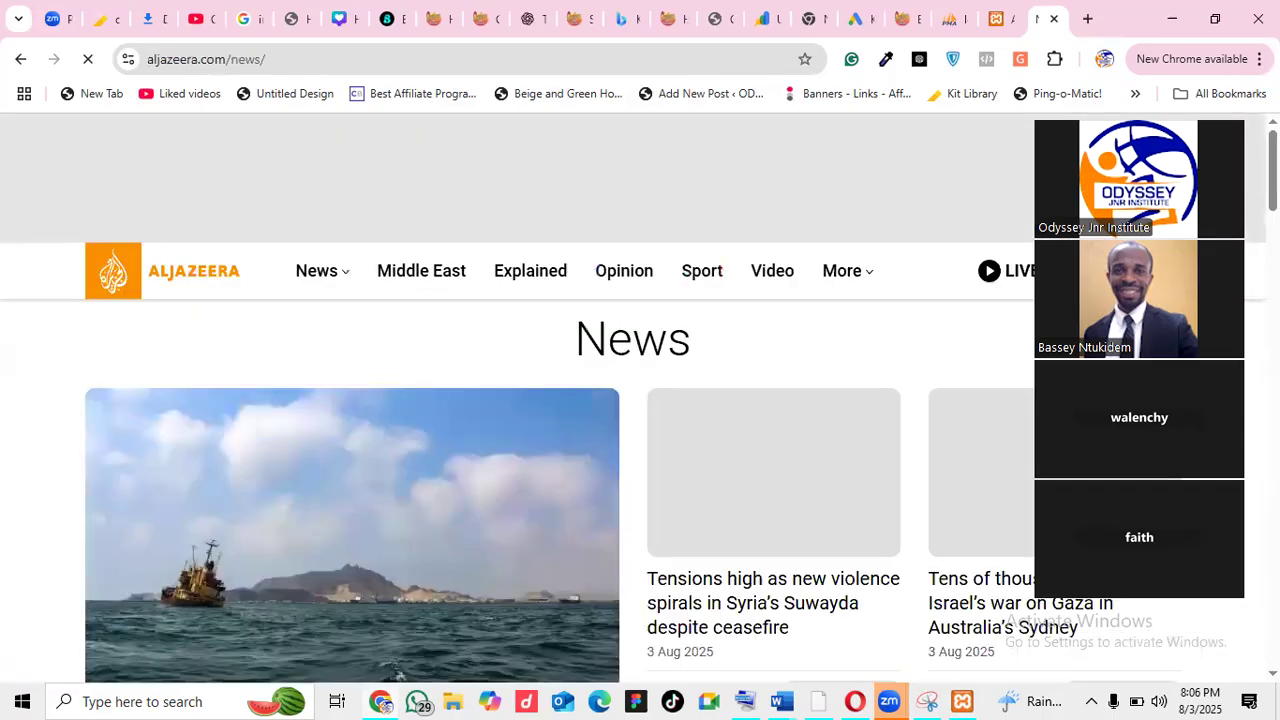
pyautogui.scroll(-3, 306, 502)
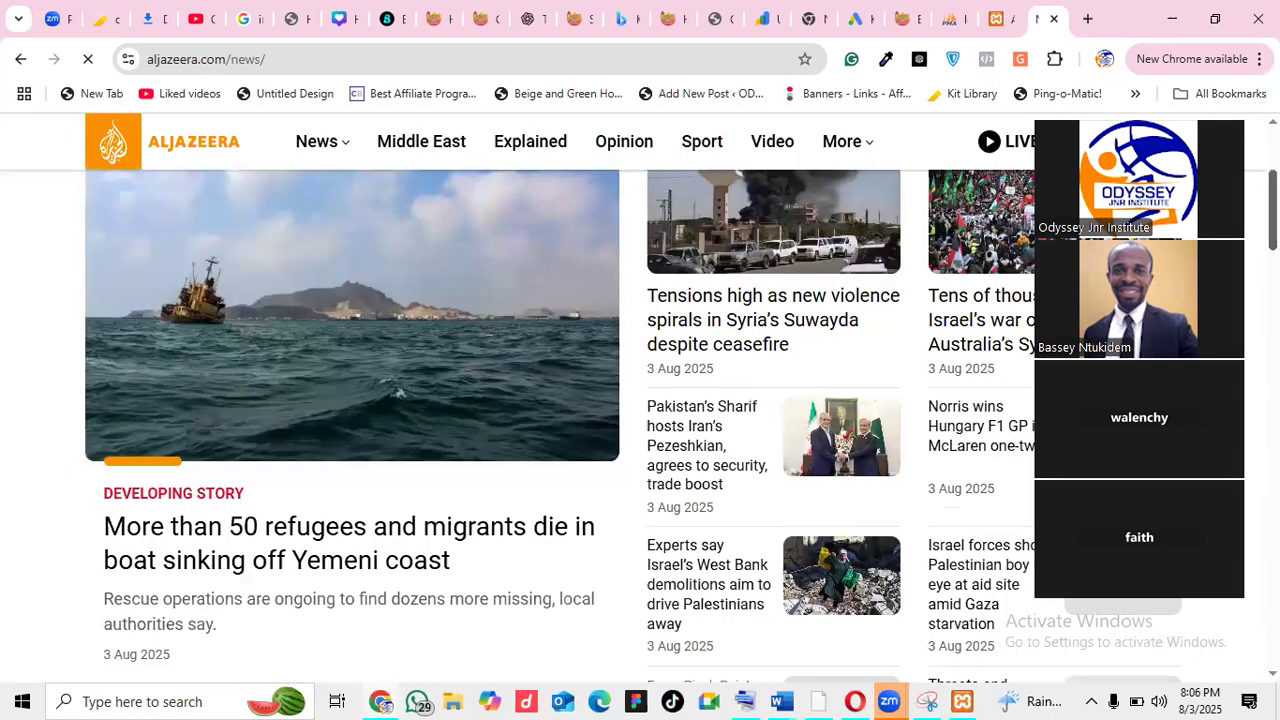
pyautogui.click(306, 502)
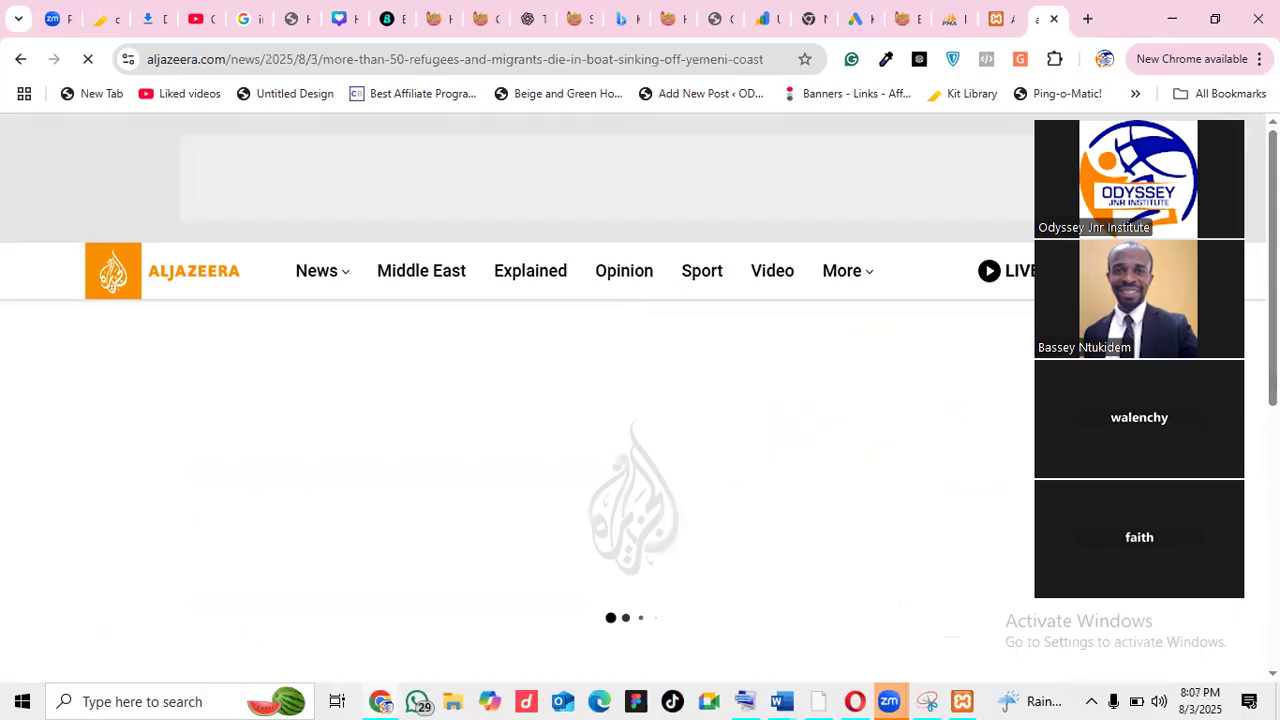
pyautogui.tripleClick(50, 415)
pyautogui.hotkey('ctrl', 'c')
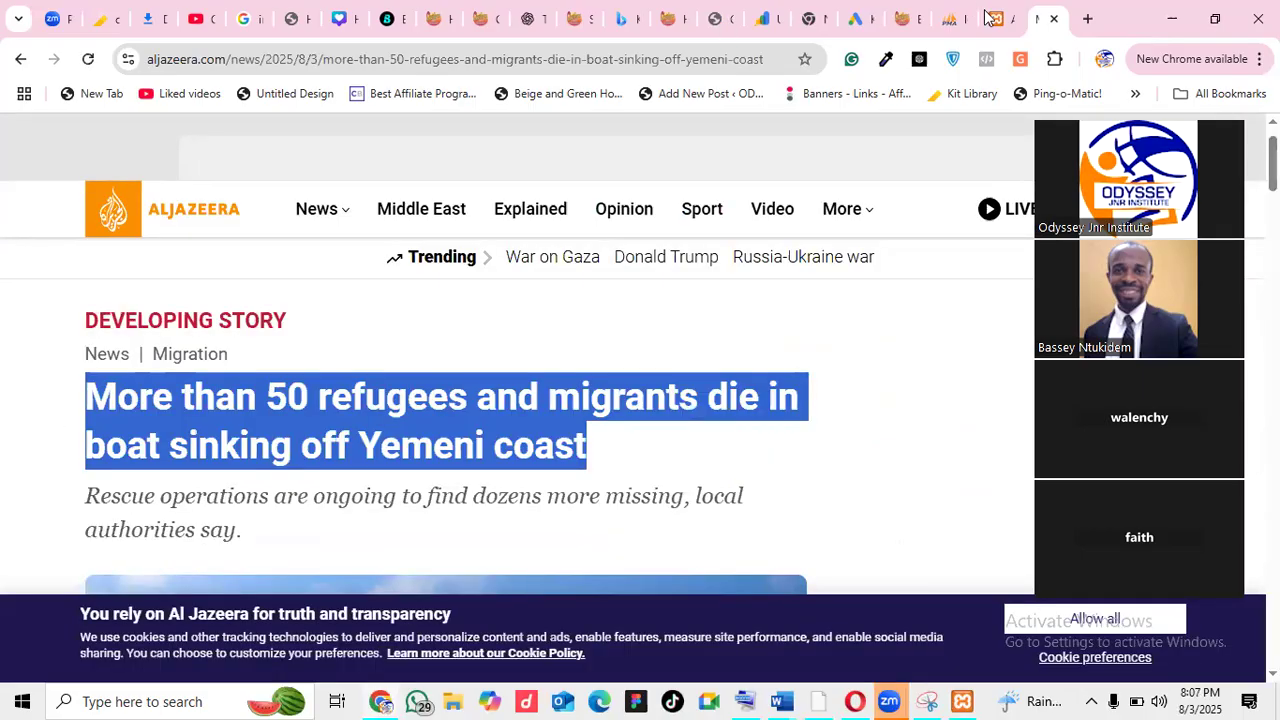
pyautogui.hotkey('ctrl', 'shift', 'Tab')
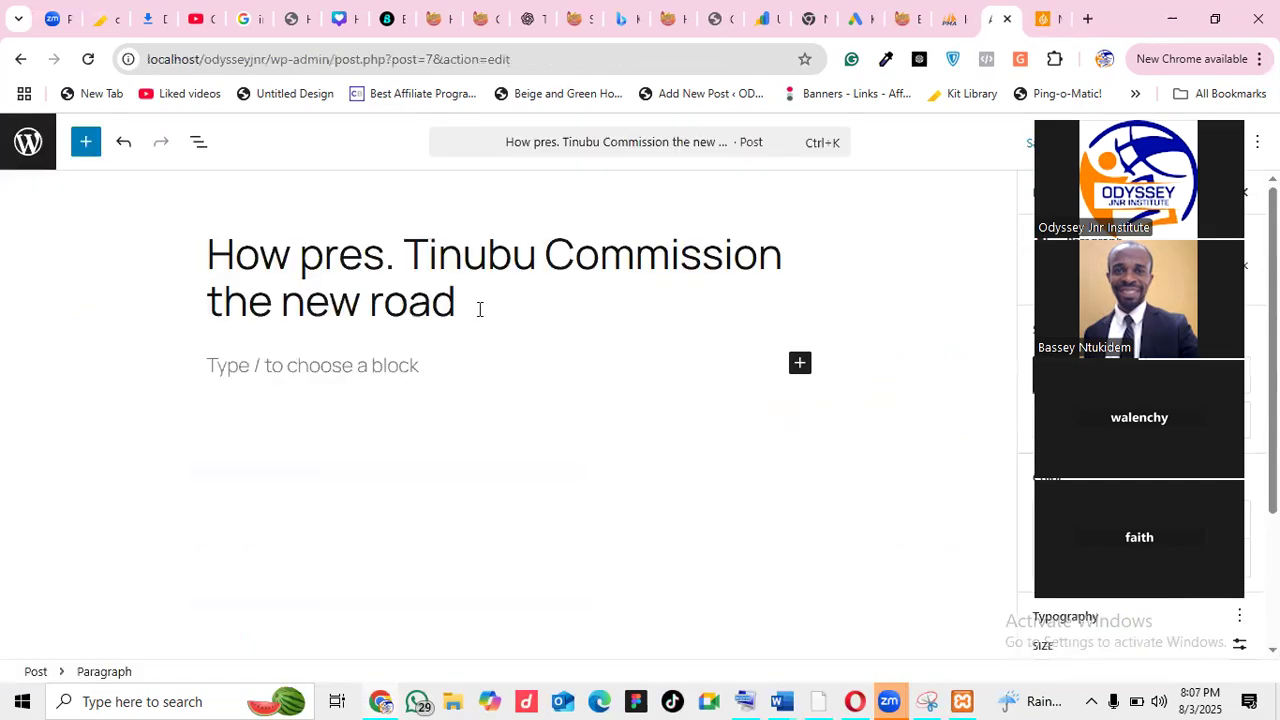
# Replace the post title with the pasted Al Jazeera Yemen boat-sinking headline
pyautogui.hotkey('ctrl', 'a')
pyautogui.hotkey('ctrl', 'v')
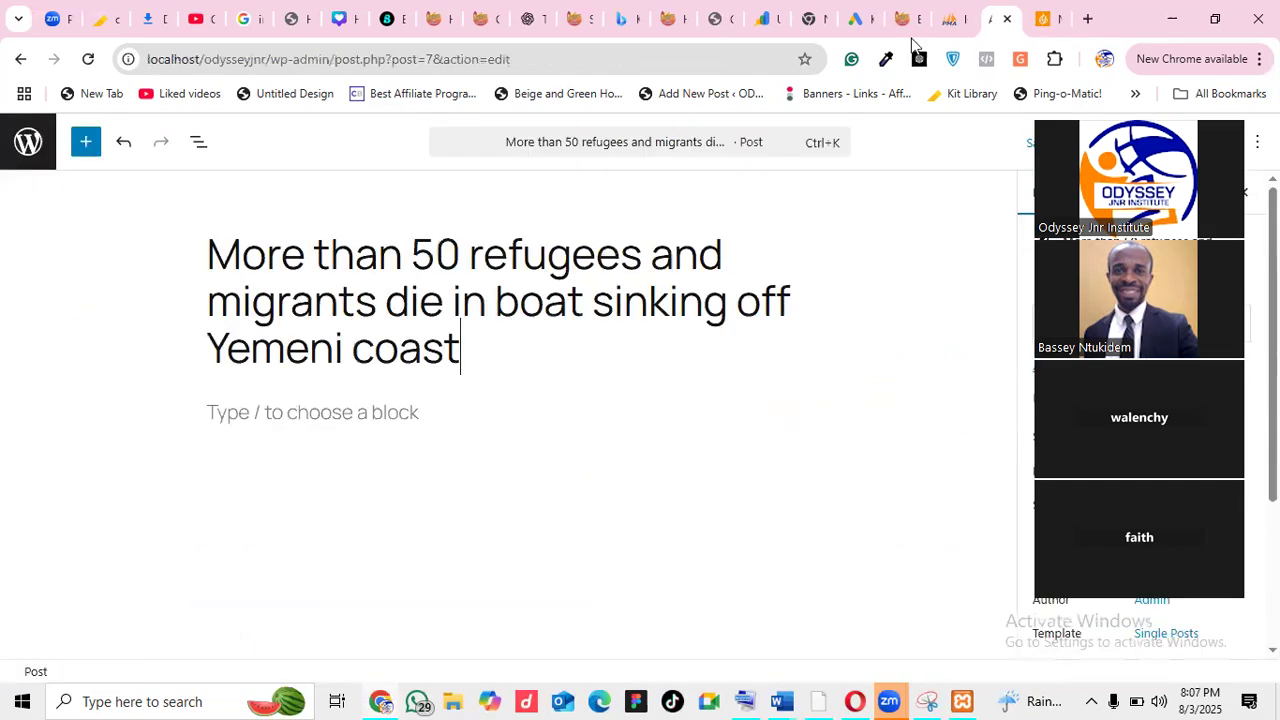
pyautogui.click(1036, 15)
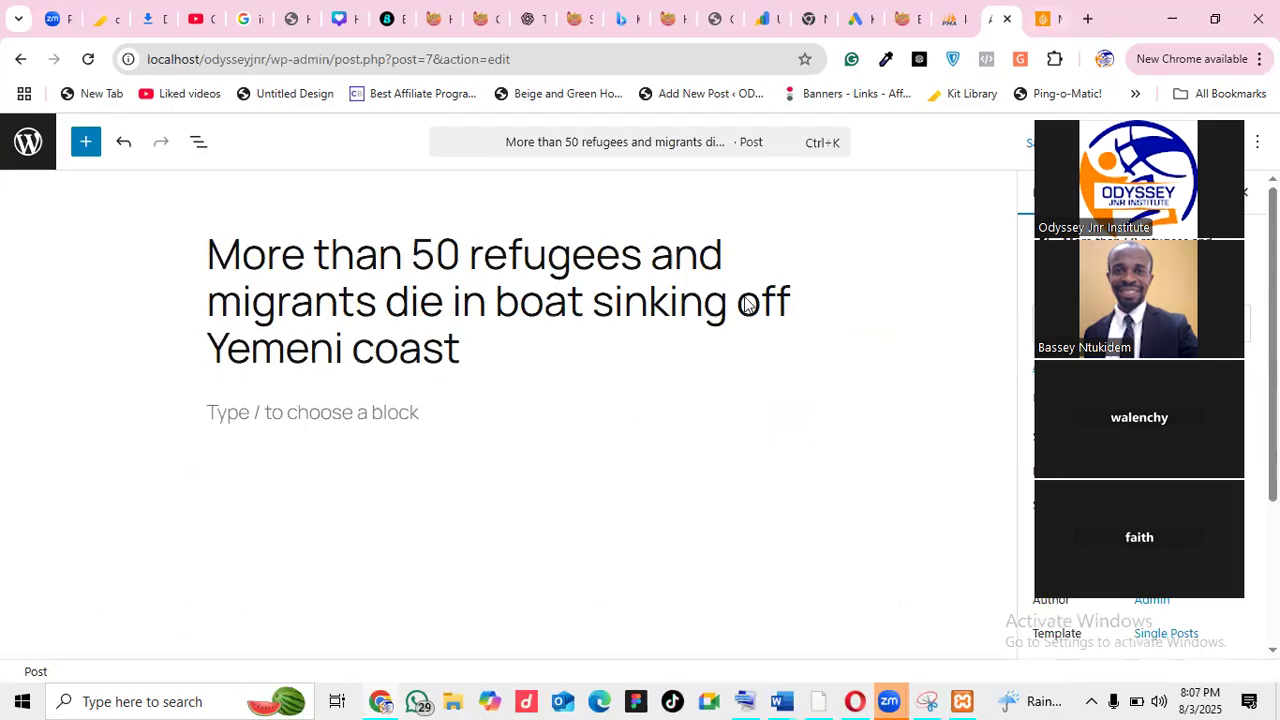
# Copy the article's first two paragraphs and paste them into the post body
pyautogui.click(733, 441)
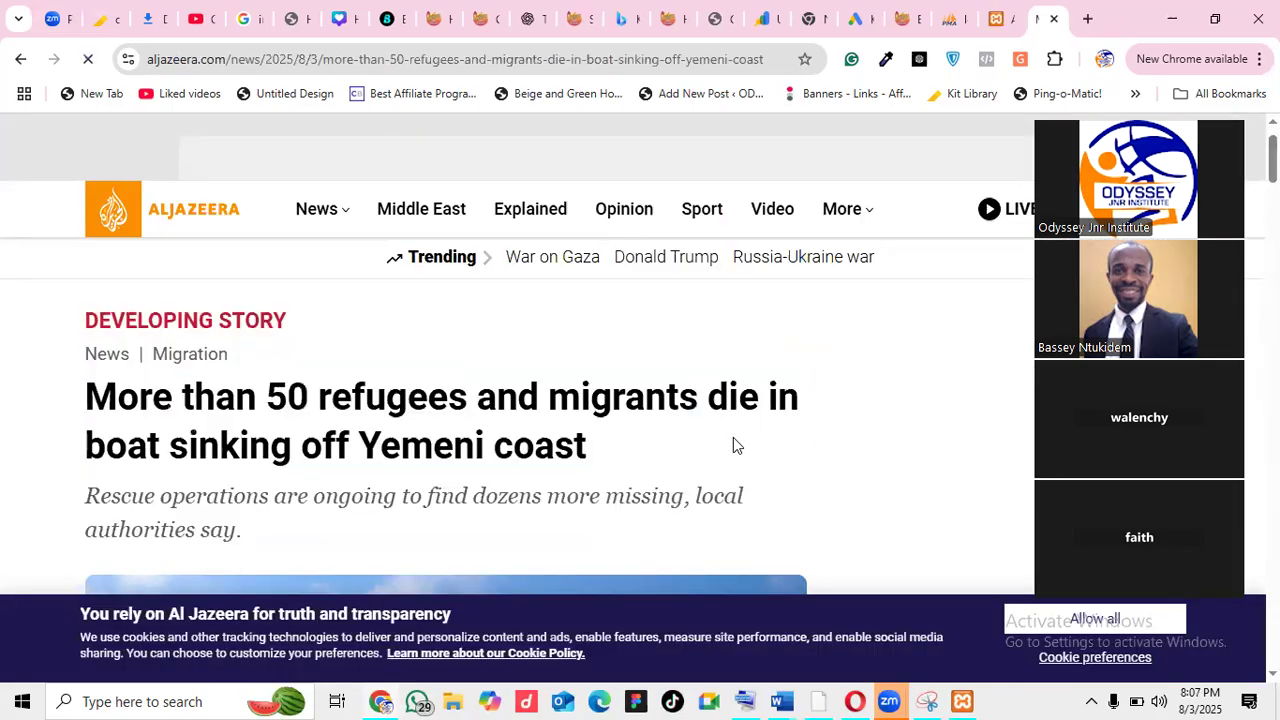
pyautogui.scroll(-3, 733, 441)
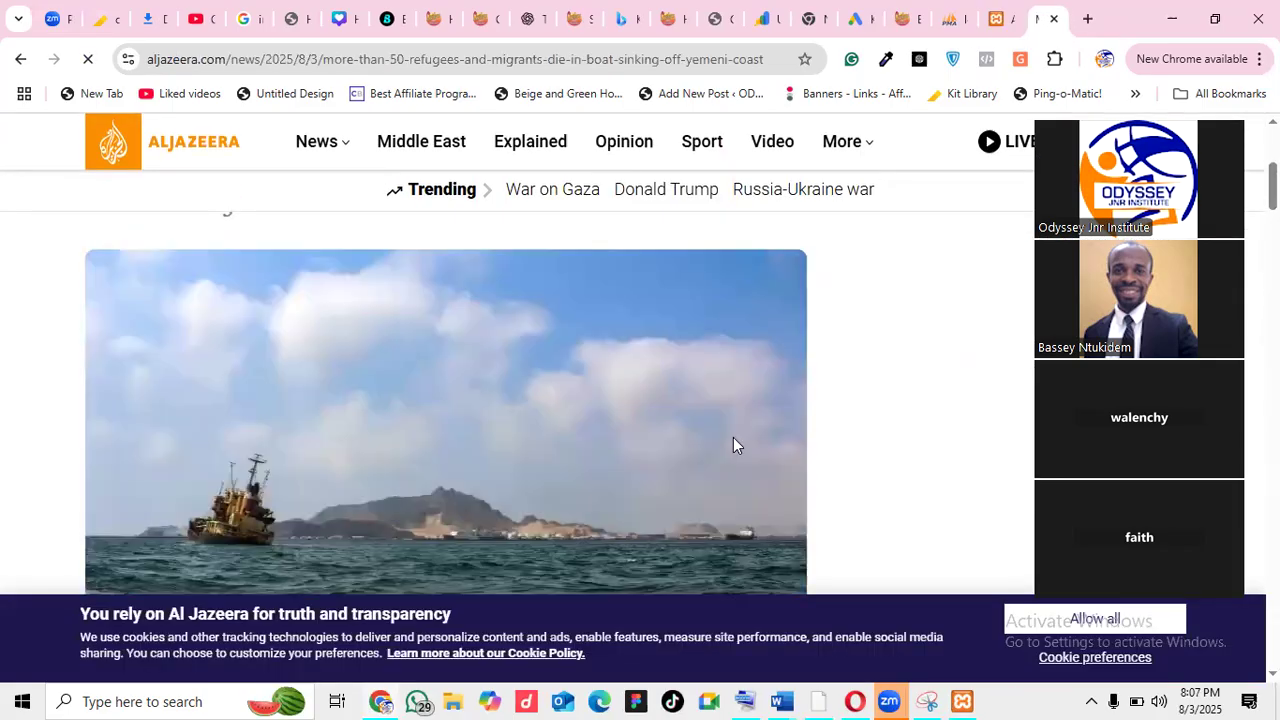
pyautogui.scroll(-4, 733, 443)
pyautogui.moveTo(85, 264); pyautogui.dragTo(557, 431)
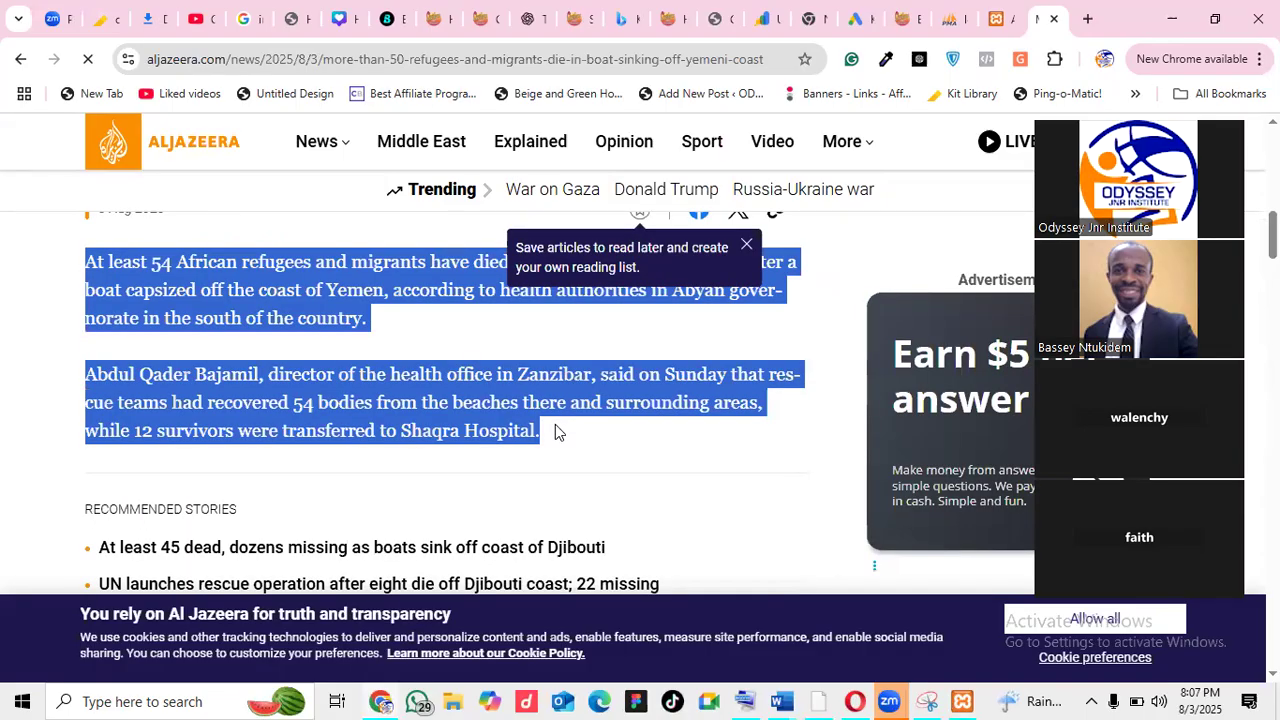
pyautogui.click(985, 20)
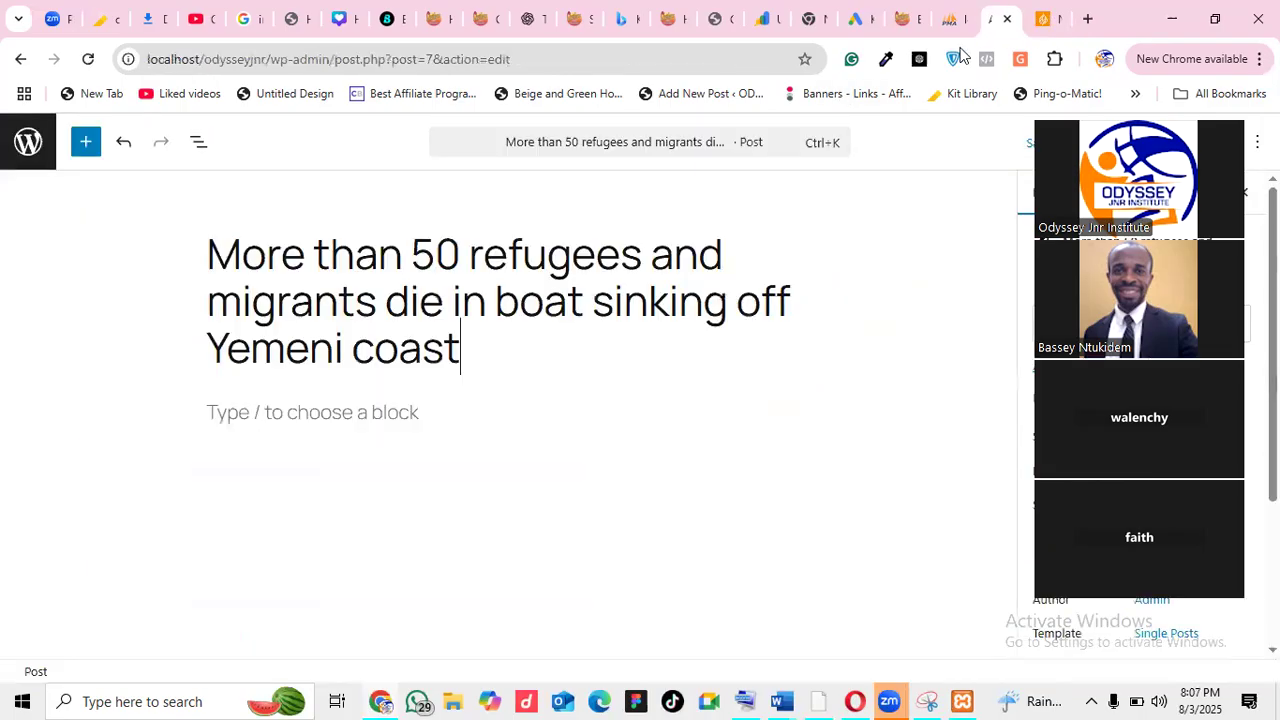
pyautogui.click(333, 421)
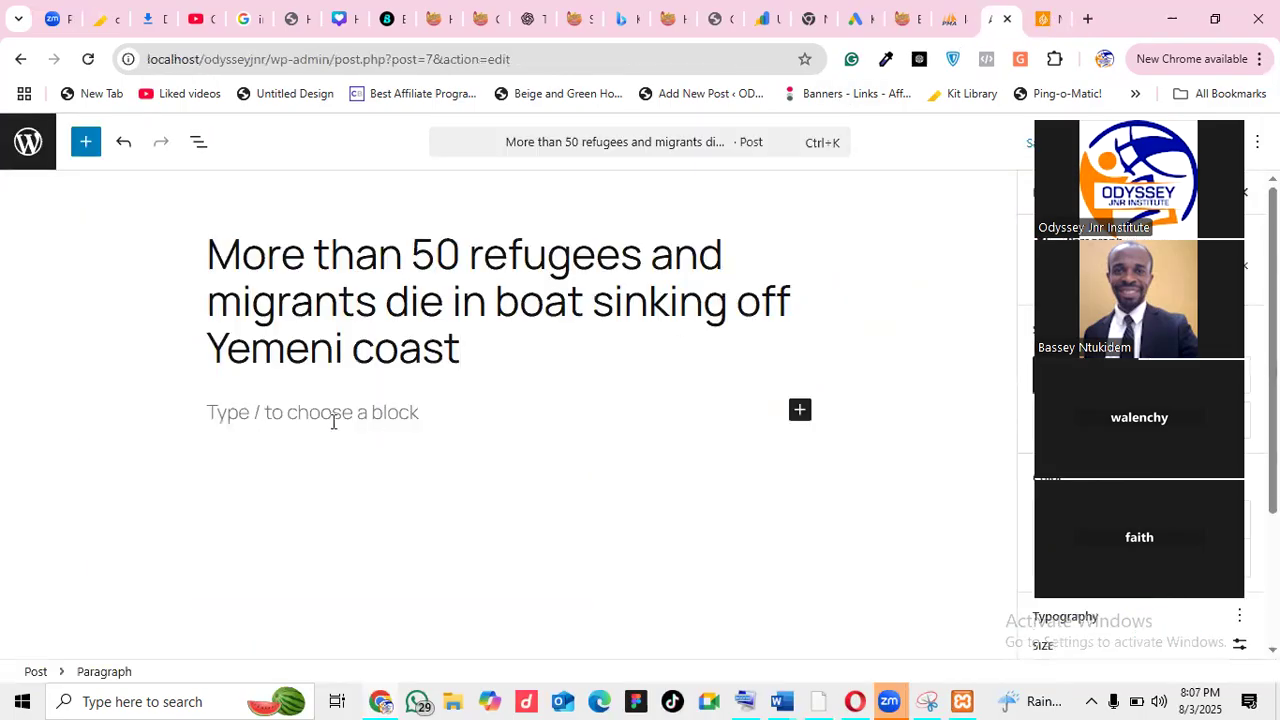
pyautogui.write('At least 54 African refugees and migrants have died and dozens remain missing after a boat capsized off the coast of Yemen, according to health authorities in Abyan governorate in the south of the country. Abdul Qader Bajamil, director of the health office in Zanzibar, said on Sunday that rescue teams had recovered 54 bodies from the beaches there and surrounding areas, while 12 survivors were transferred to Shaqra Hospital.')
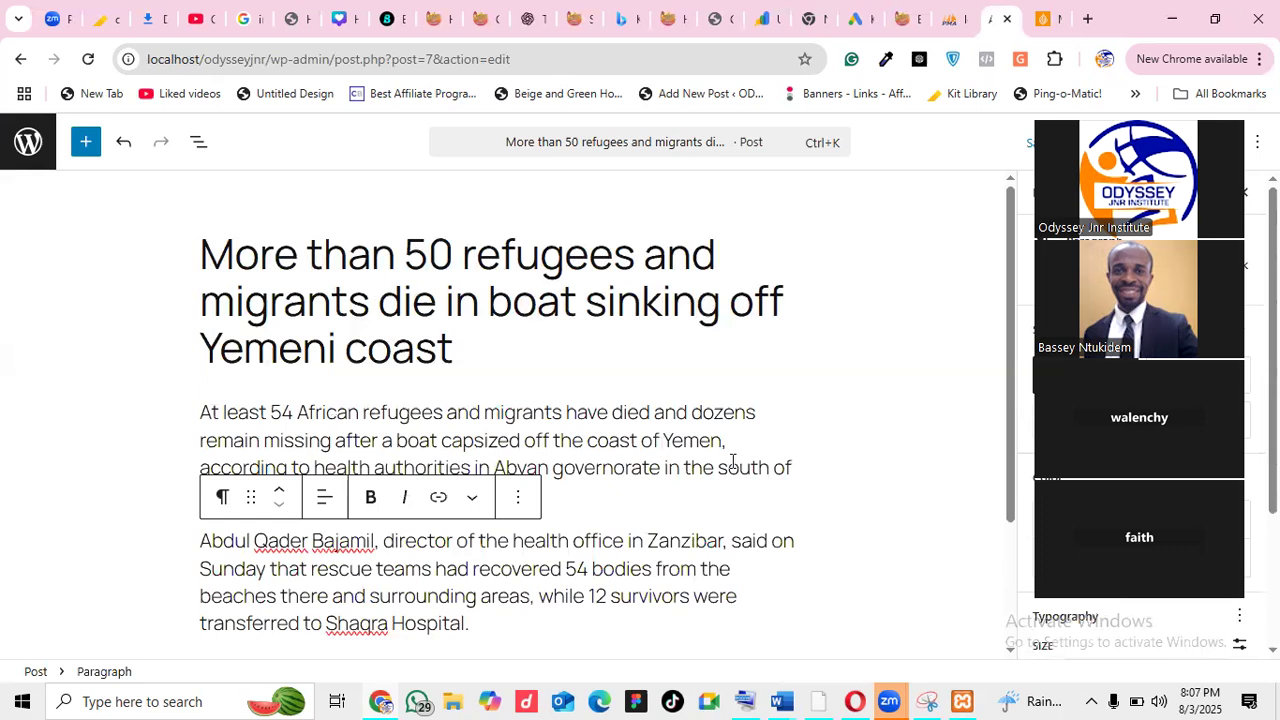
pyautogui.click(654, 489)
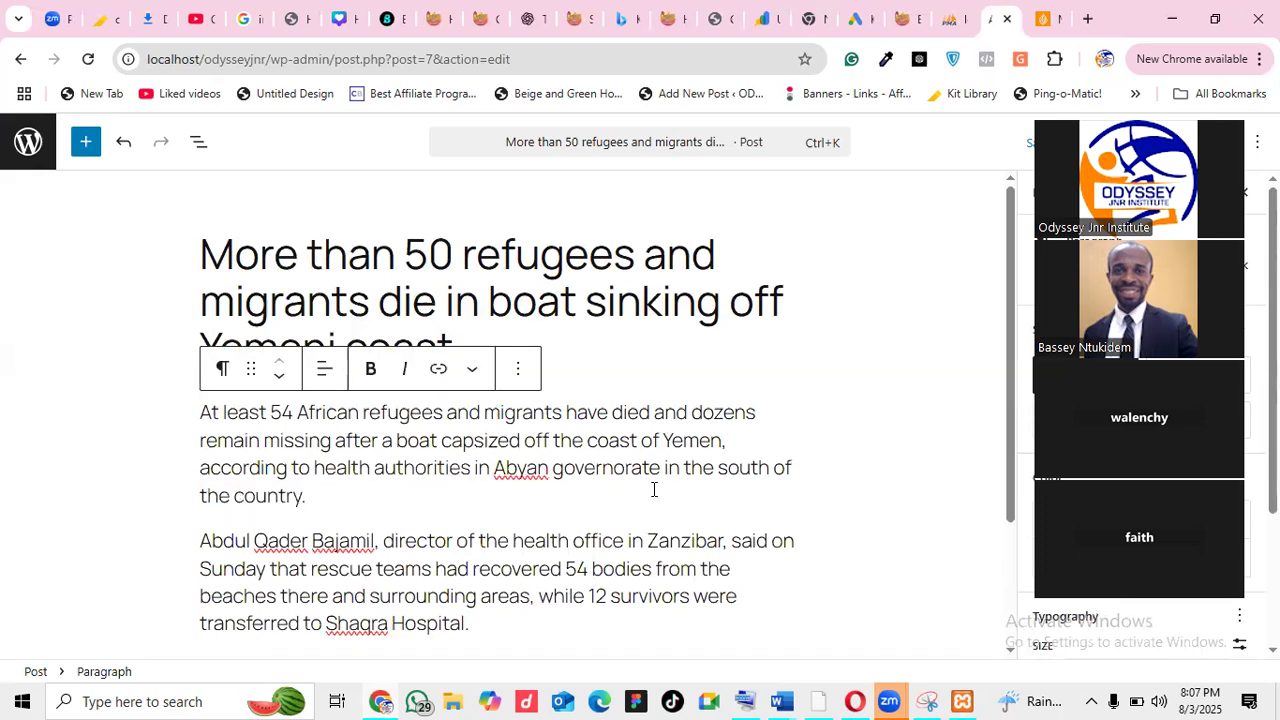
pyautogui.click(1045, 16)
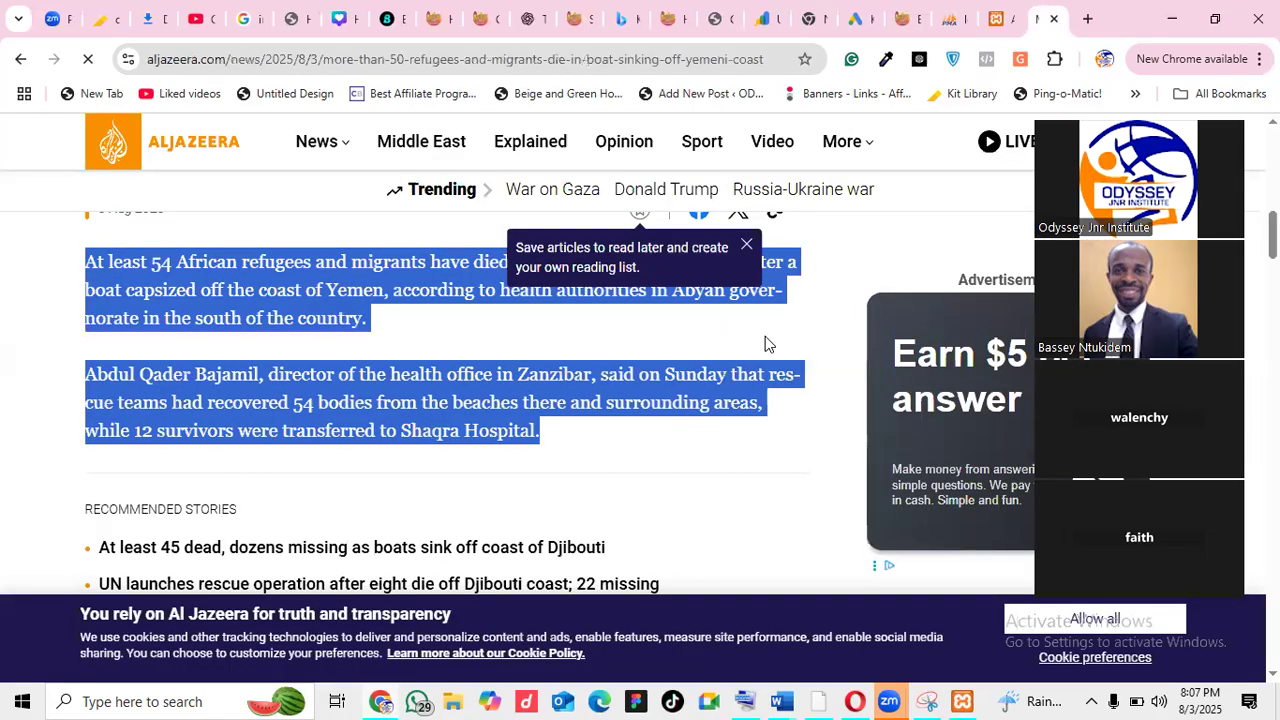
# Try saving the article's sea photo with 'Save image as', then close the Save As dialog
pyautogui.click(765, 337)
pyautogui.scroll(2, 765, 344)
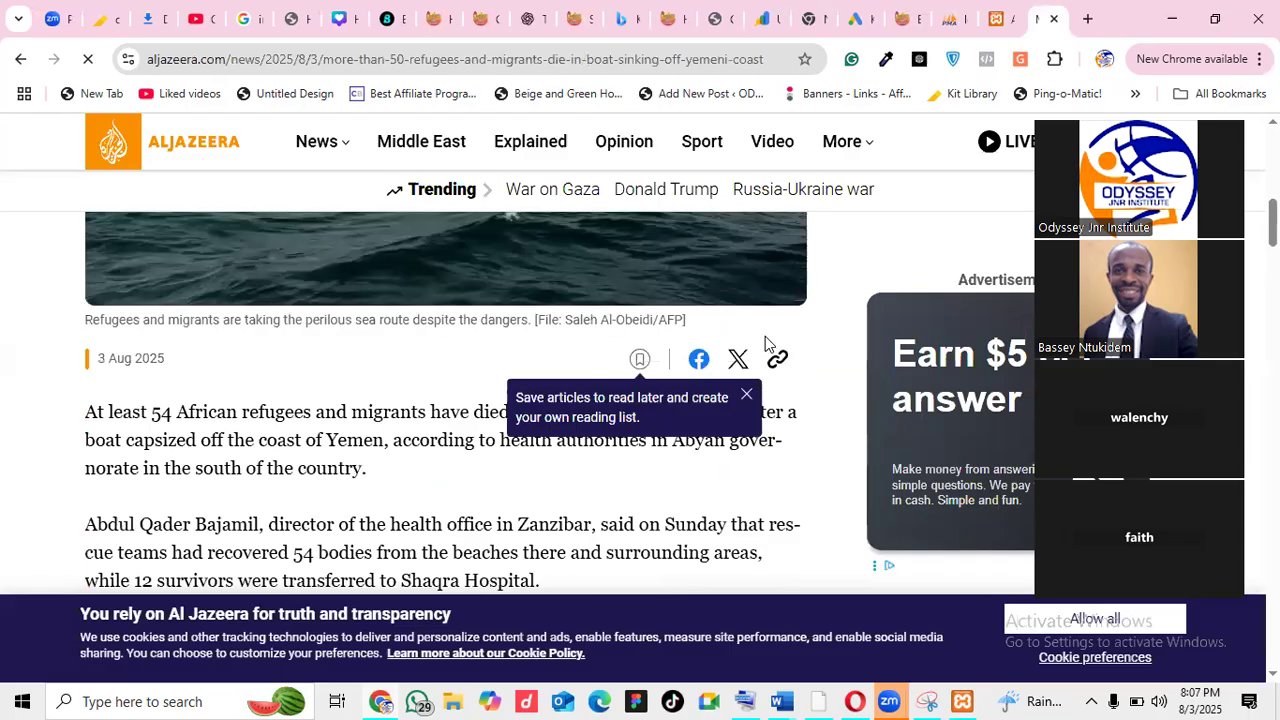
pyautogui.scroll(1, 540, 288)
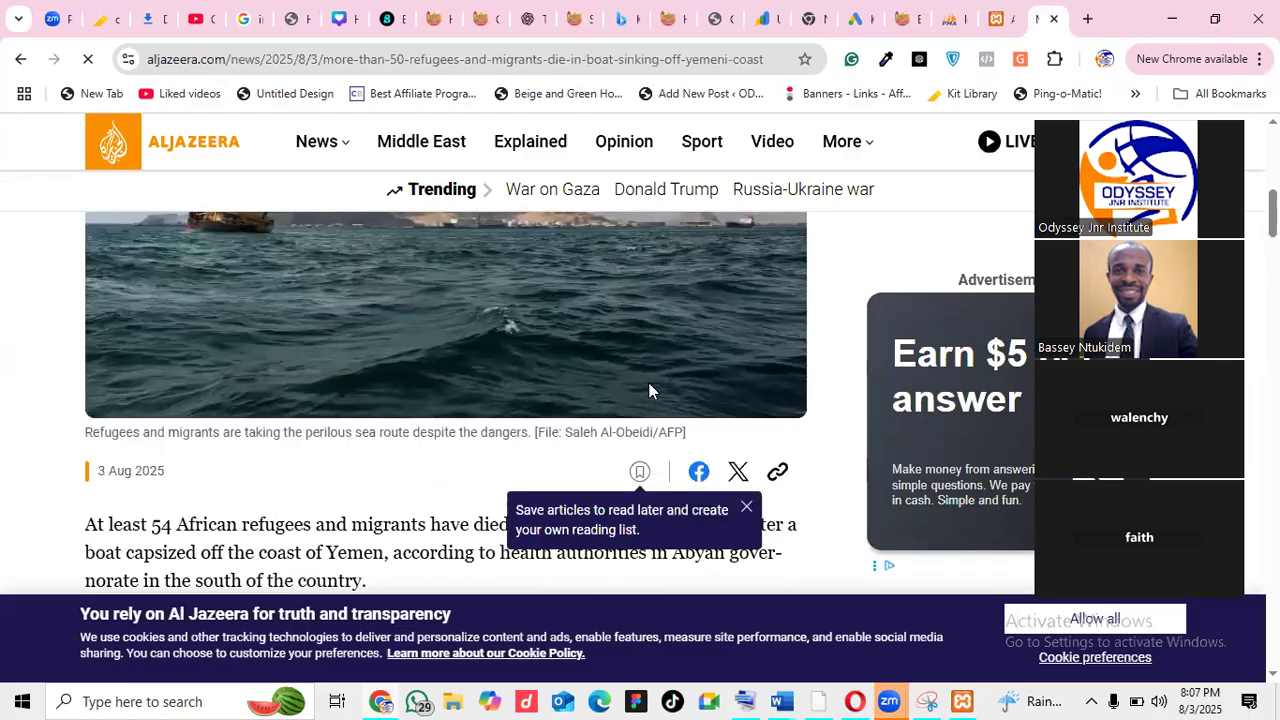
pyautogui.rightClick(541, 284)
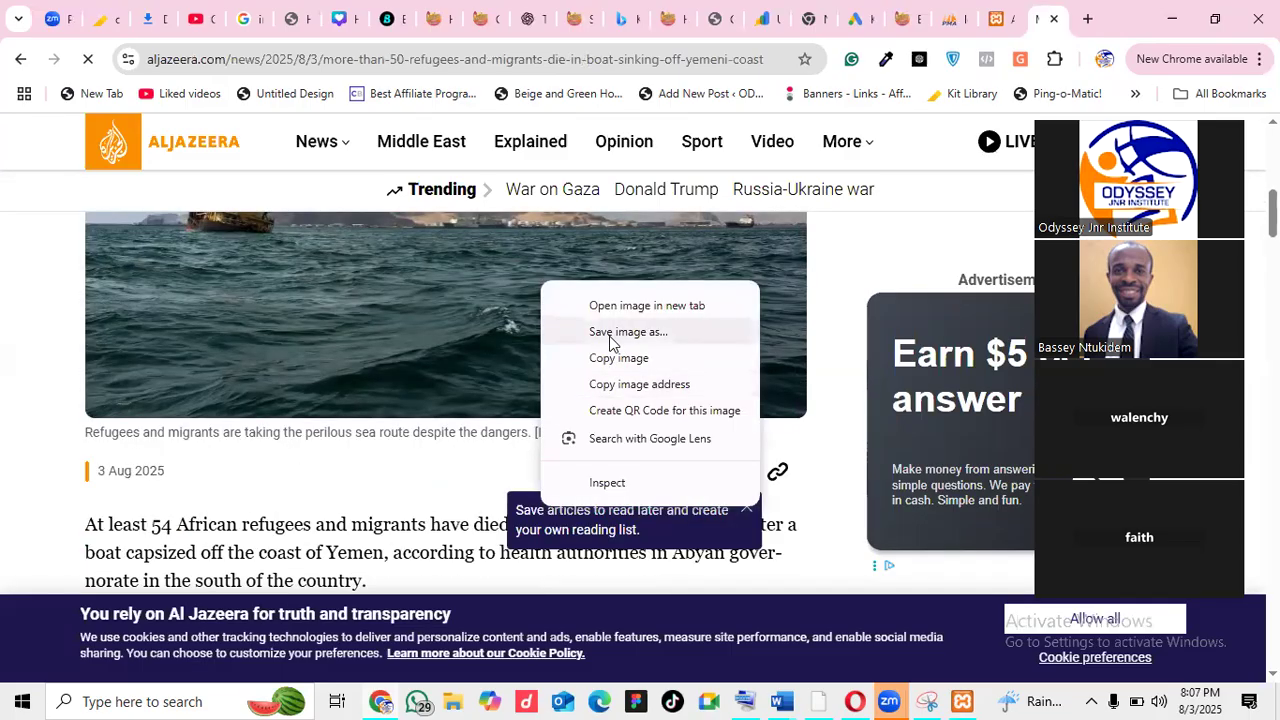
pyautogui.click(610, 336)
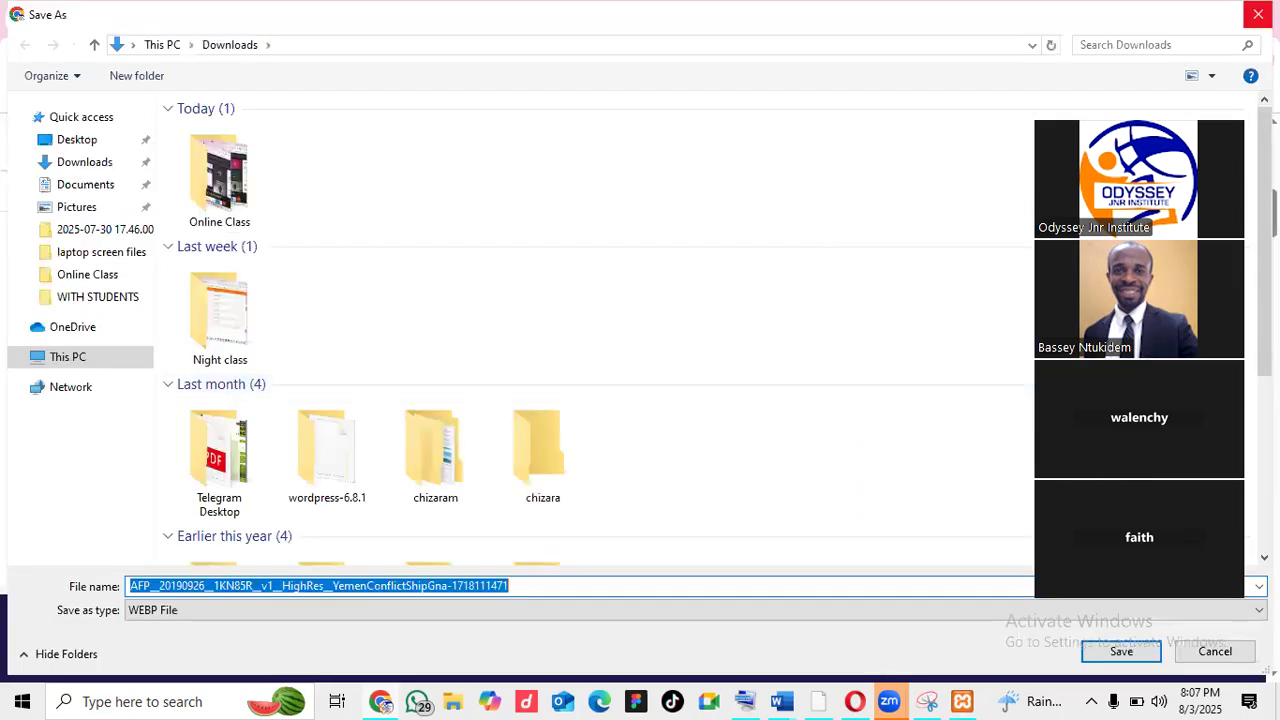
pyautogui.click(1258, 14)
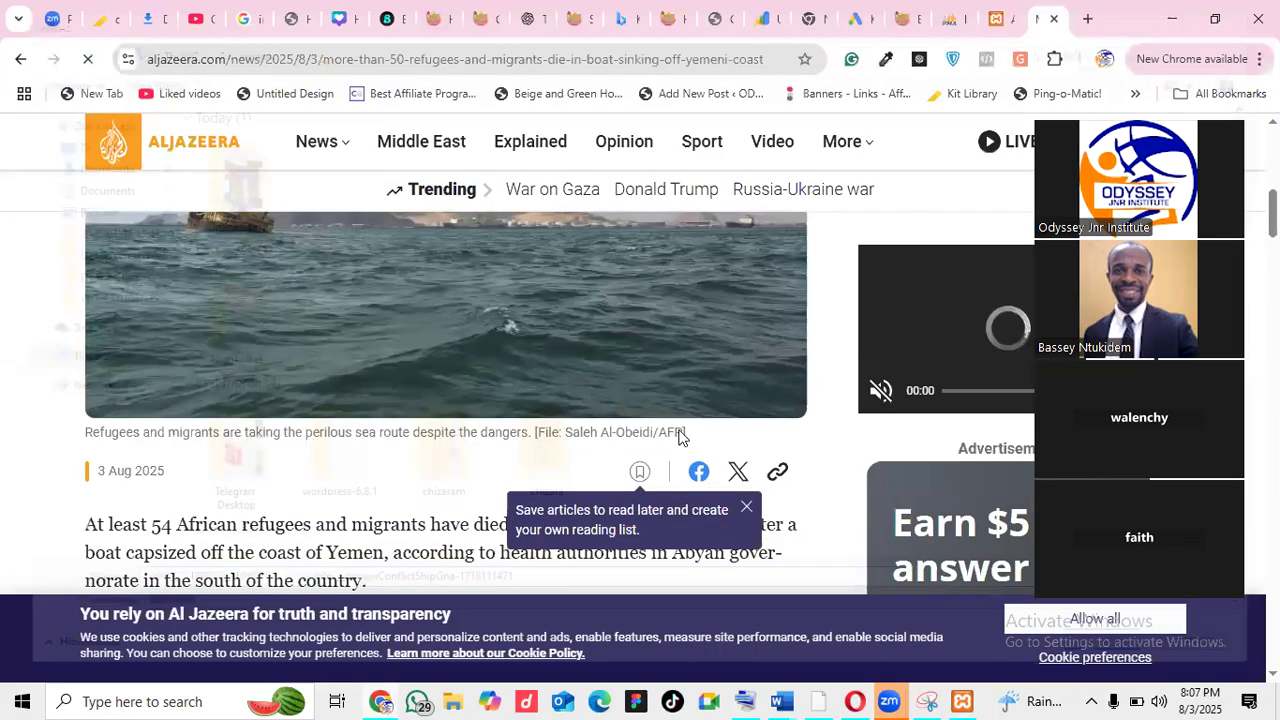
pyautogui.click(991, 37)
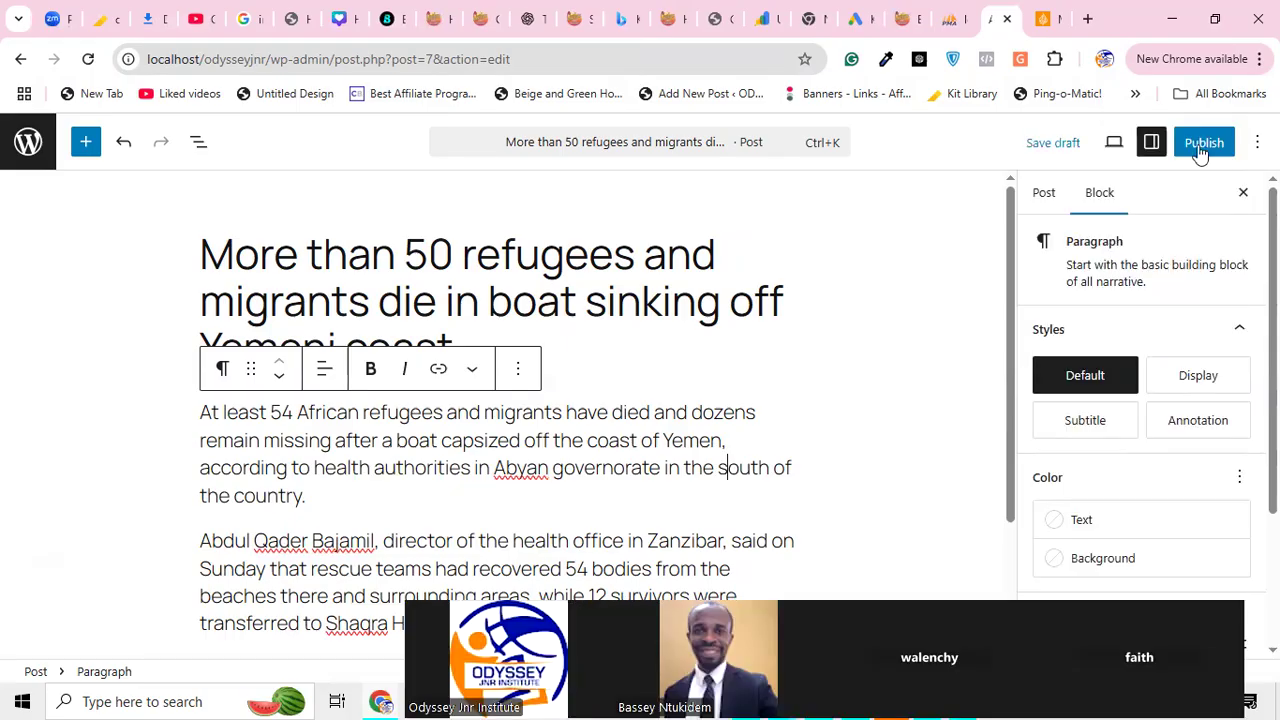
# Publish the Yemen boat-sinking post, review it live at ?p=7, then return to the Dashboard
pyautogui.click(1201, 150)
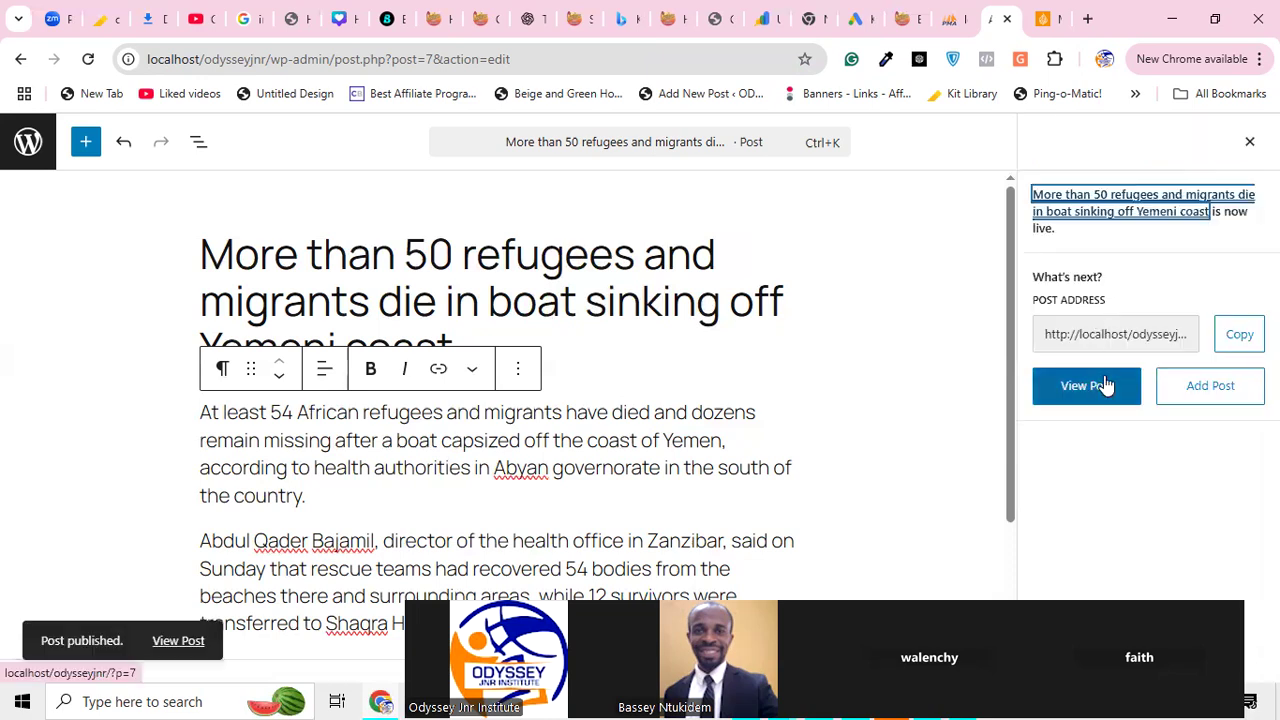
pyautogui.click(1105, 385)
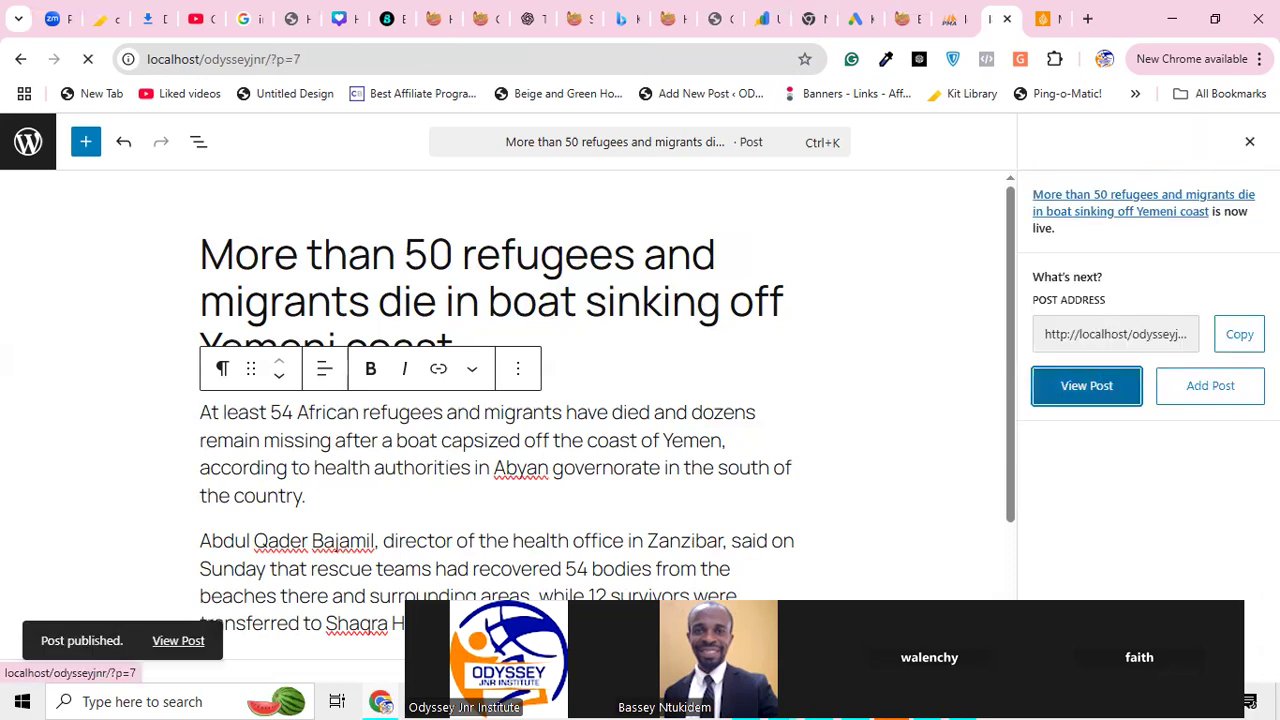
pyautogui.scroll(-2, 640, 400)
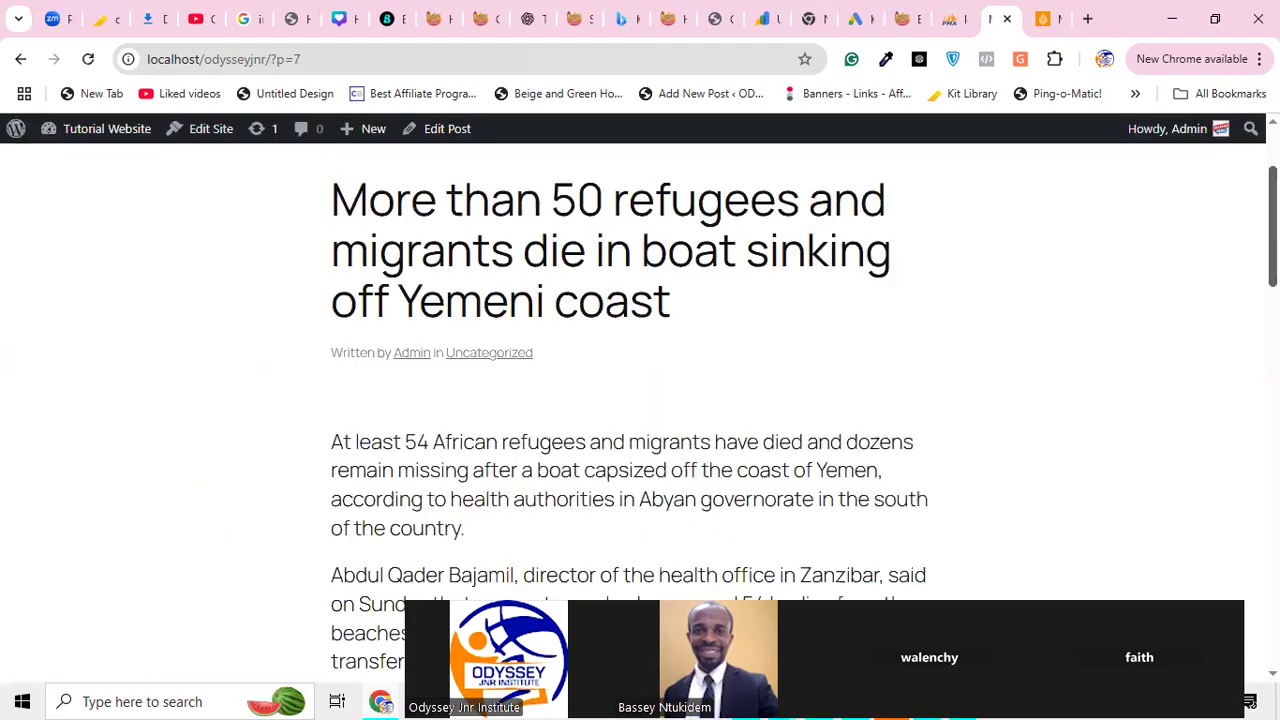
pyautogui.scroll(-2, 640, 400)
pyautogui.scroll(-1, 640, 400)
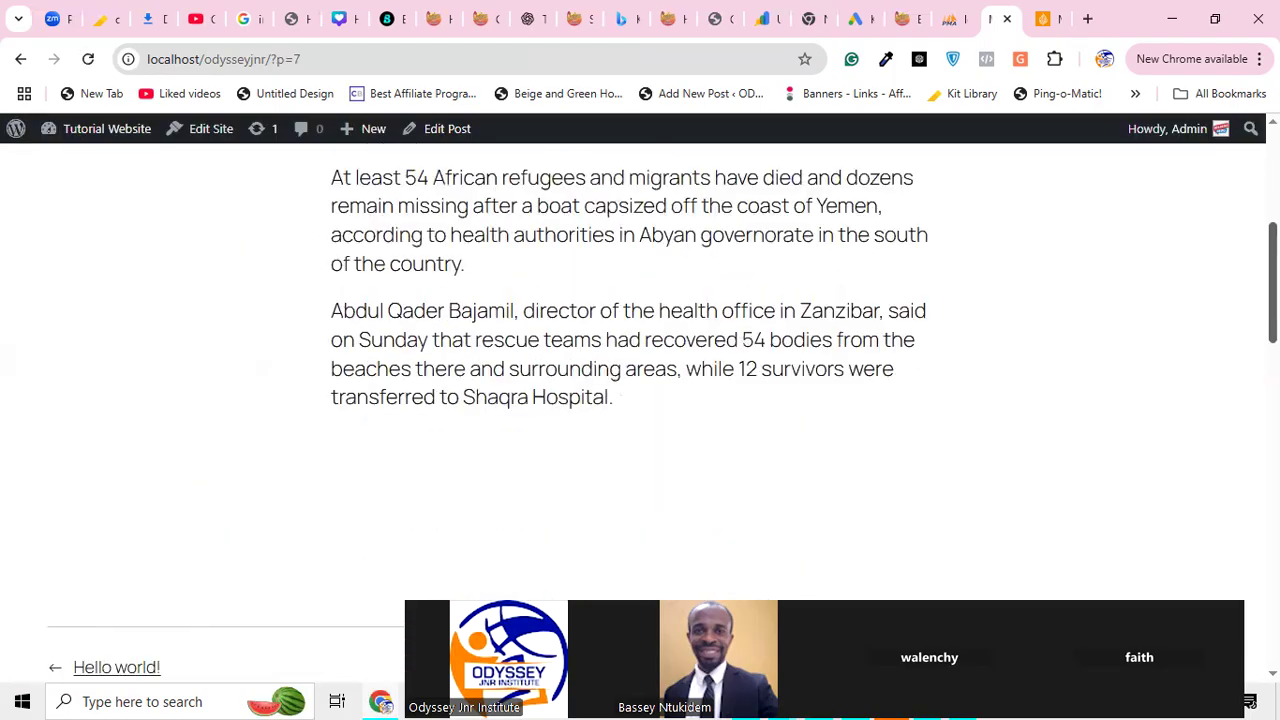
pyautogui.scroll(2, 640, 400)
pyautogui.scroll(-1, 640, 400)
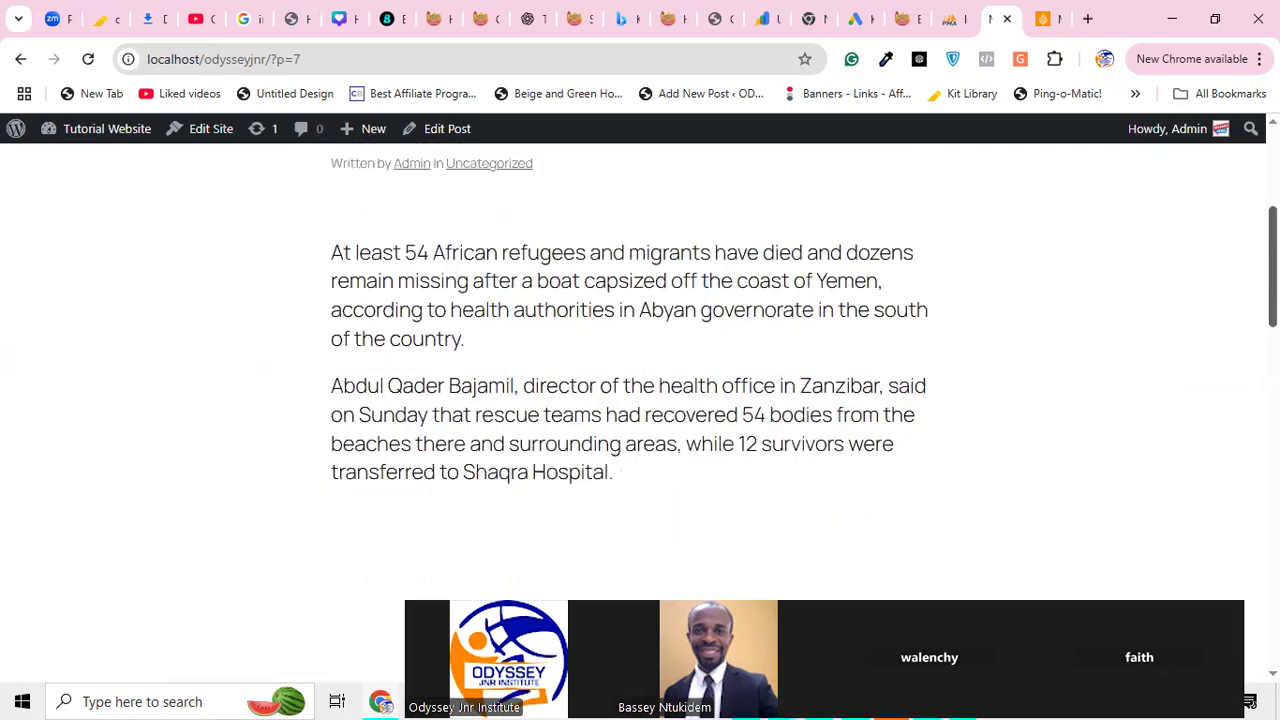
pyautogui.scroll(2, 640, 400)
pyautogui.scroll(-1, 640, 400)
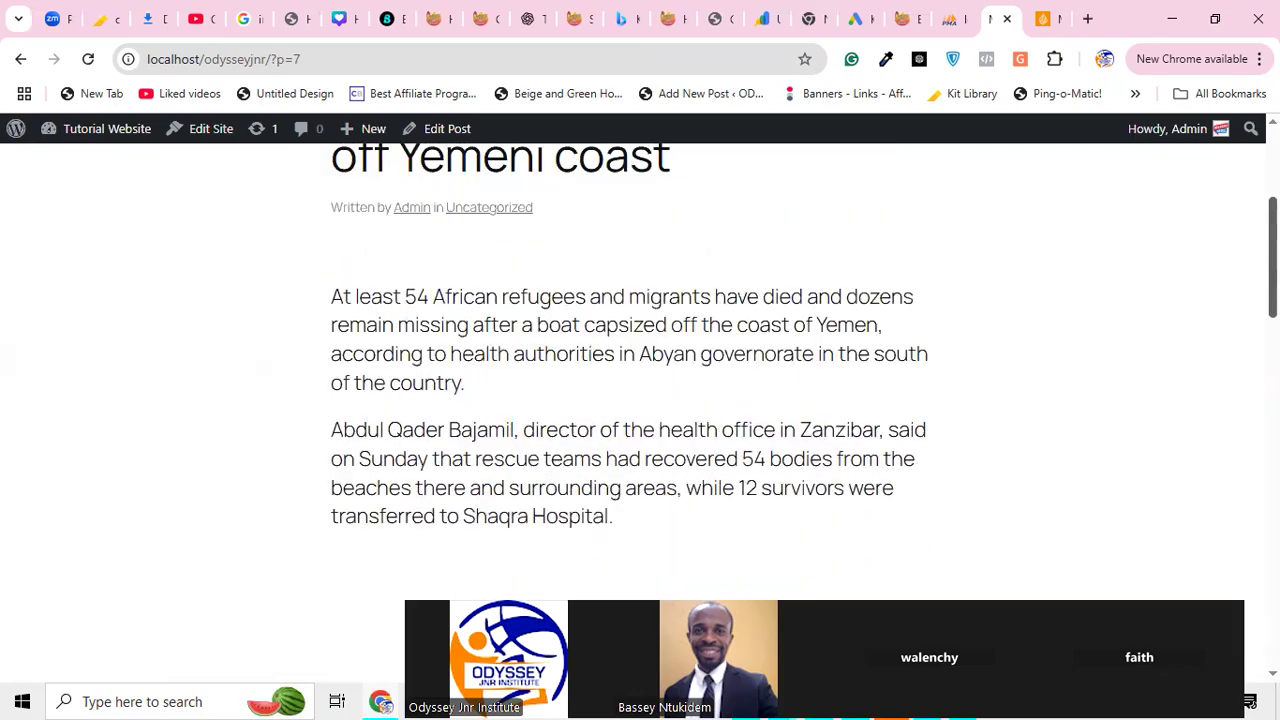
pyautogui.scroll(1, 640, 400)
pyautogui.scroll(2, 640, 400)
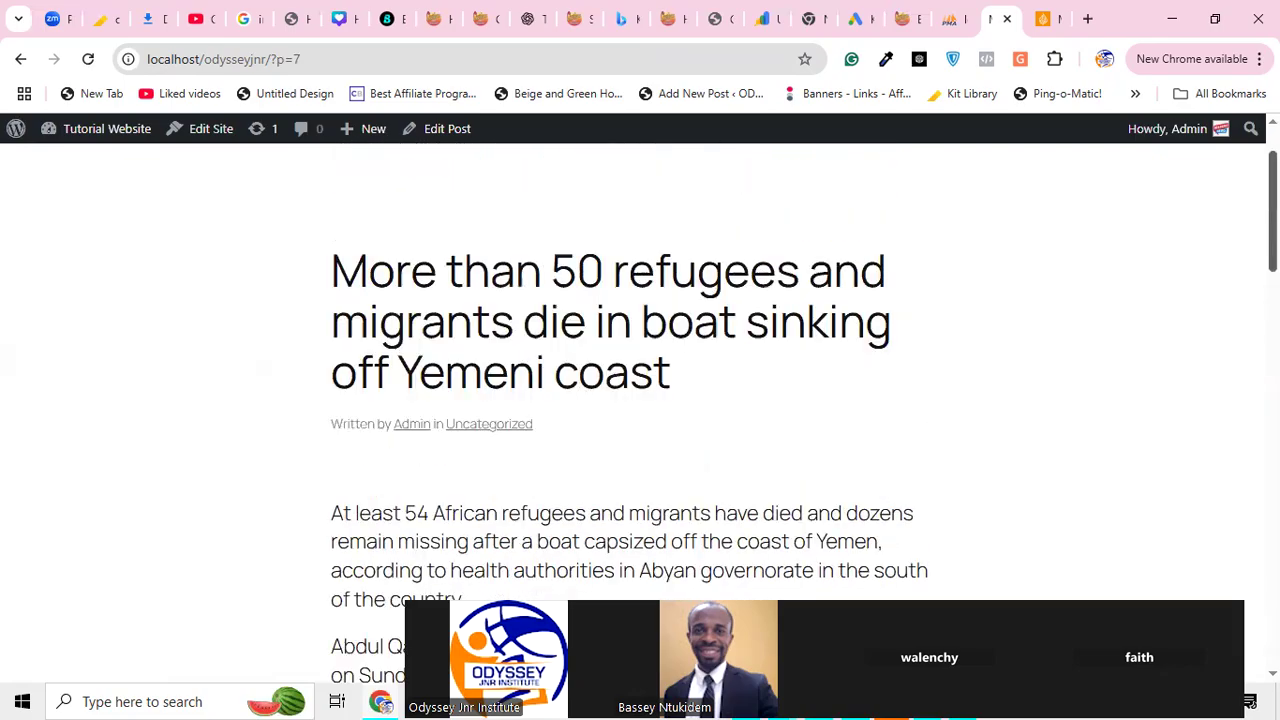
pyautogui.scroll(-2, 640, 400)
pyautogui.scroll(1, 390, 303)
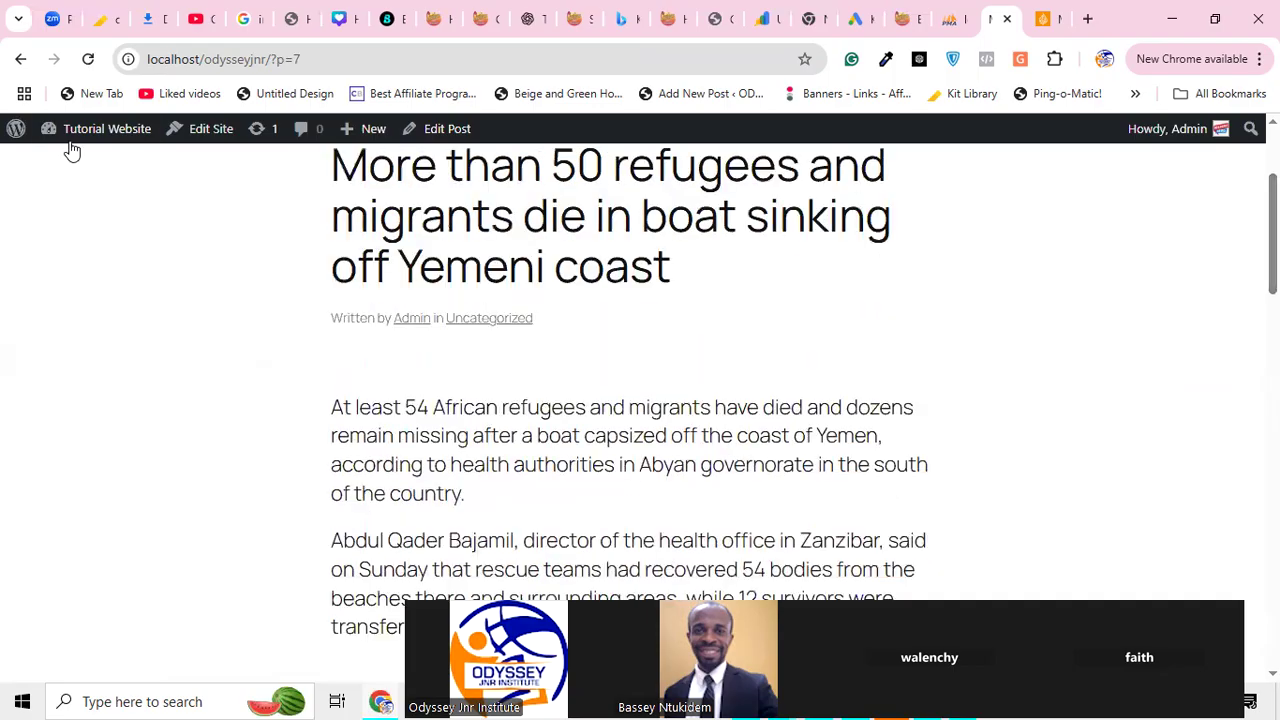
pyautogui.moveTo(72, 135)
pyautogui.click(73, 175)
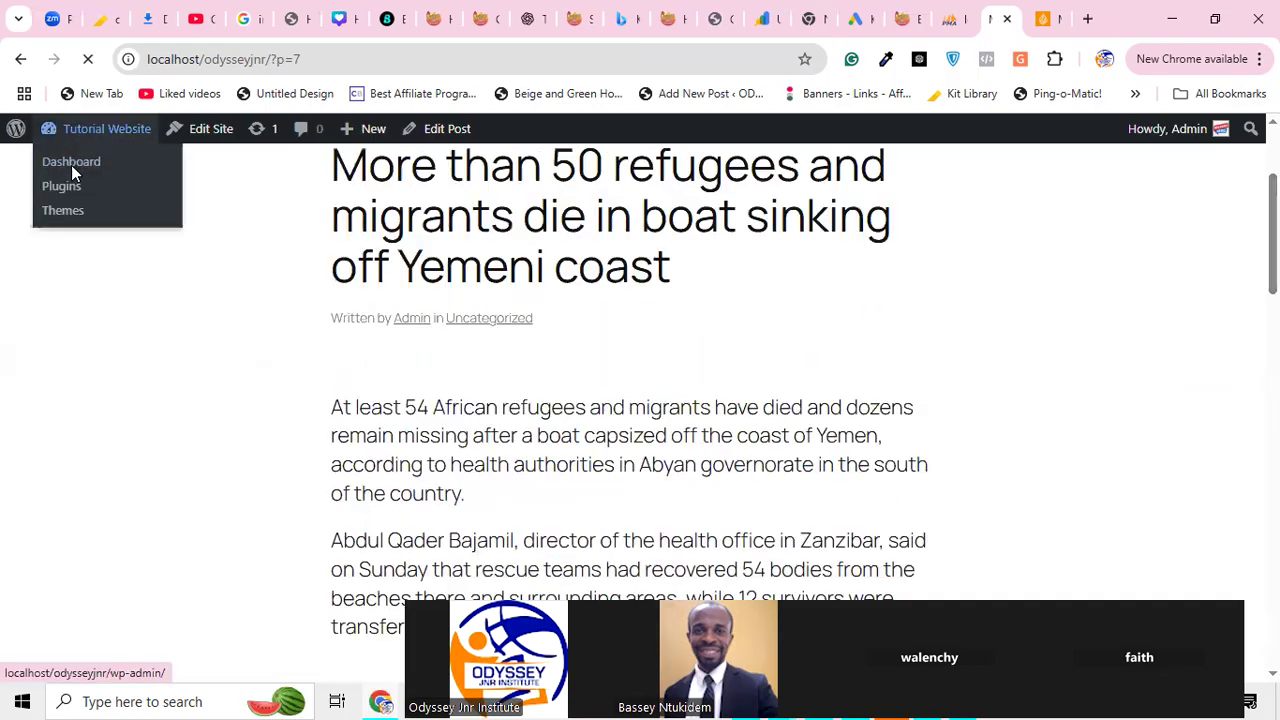
# Open Appearance > Themes to list the 3 installed themes, with Twenty Twenty-Five active
pyautogui.moveTo(66, 280)
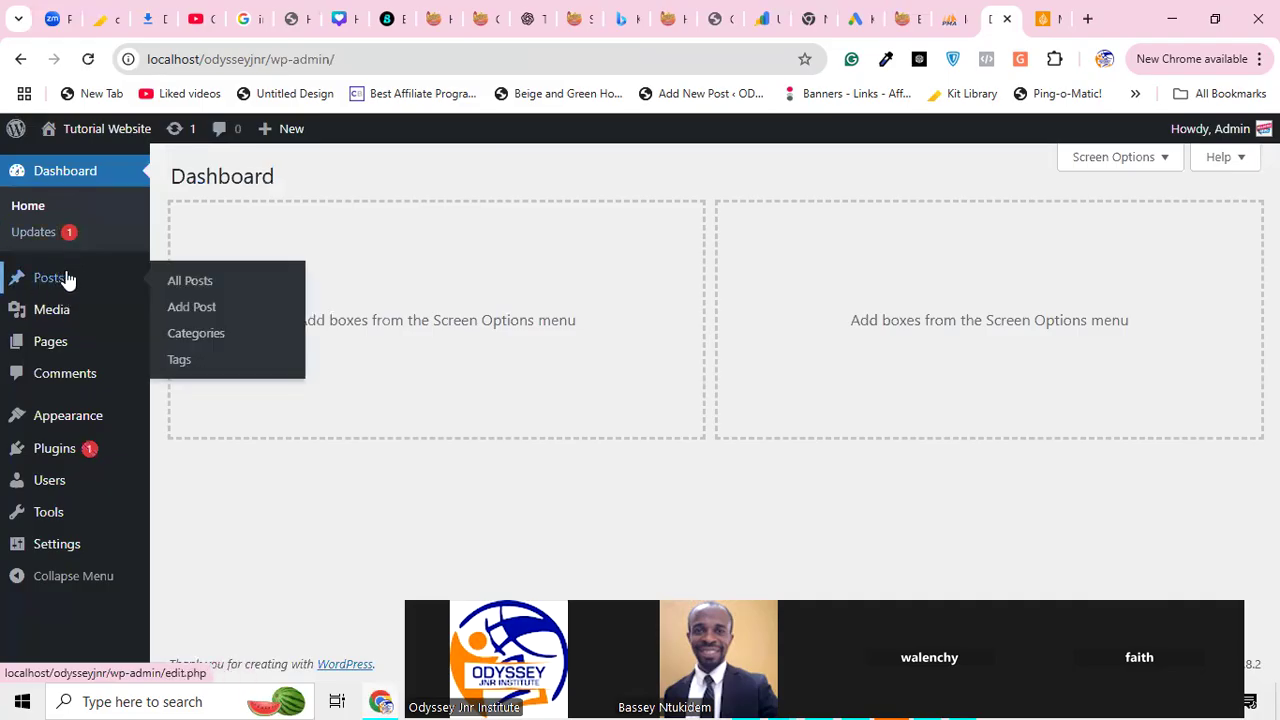
pyautogui.moveTo(50, 313)
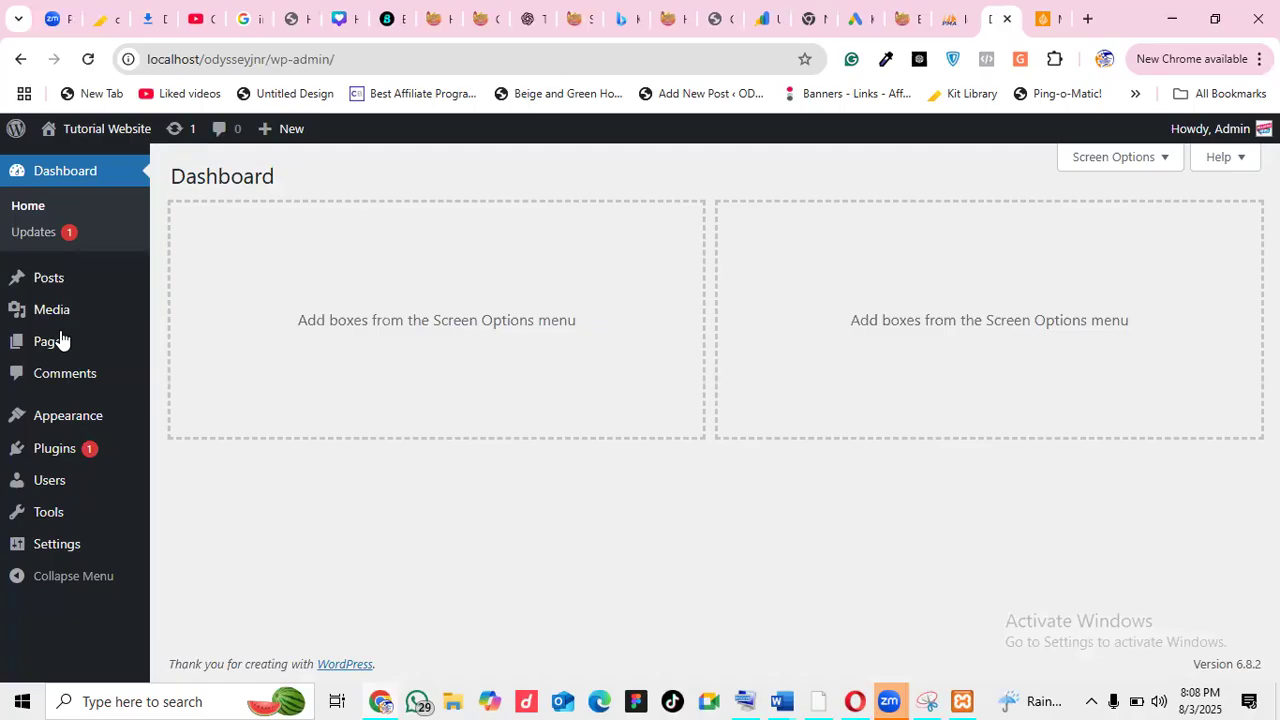
pyautogui.moveTo(60, 345)
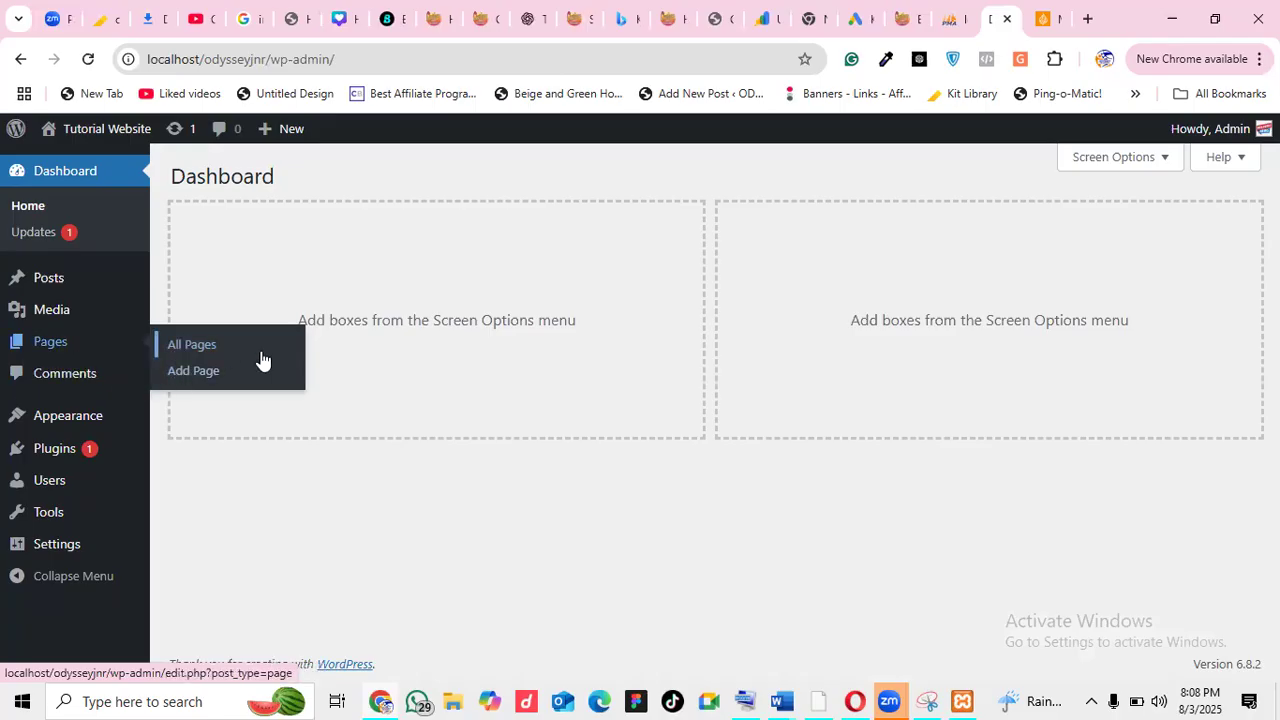
pyautogui.moveTo(72, 421)
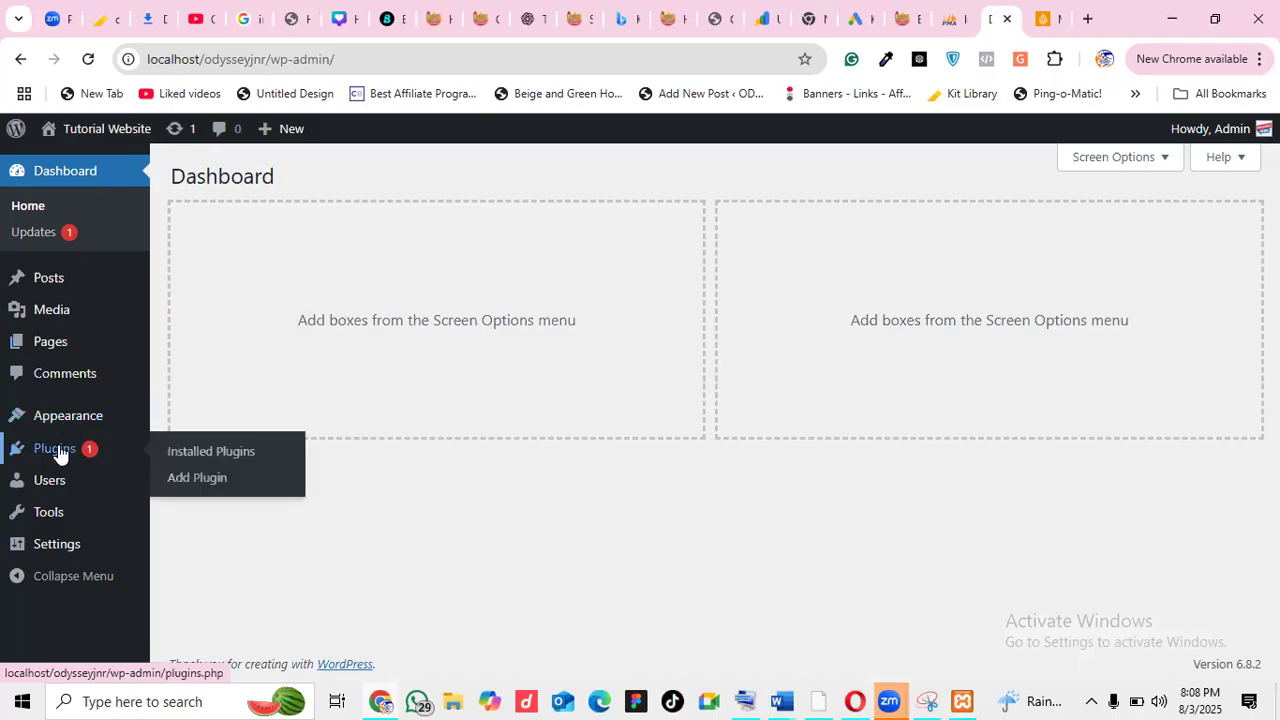
pyautogui.moveTo(86, 482)
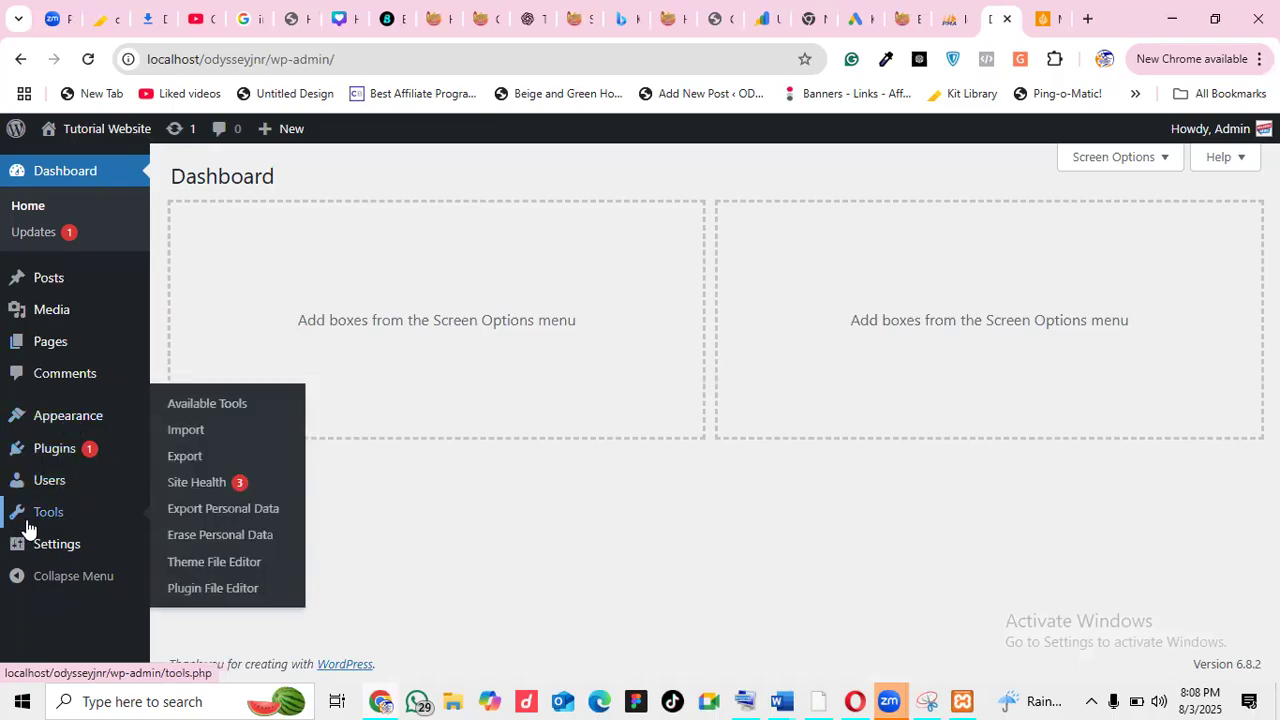
pyautogui.moveTo(55, 450)
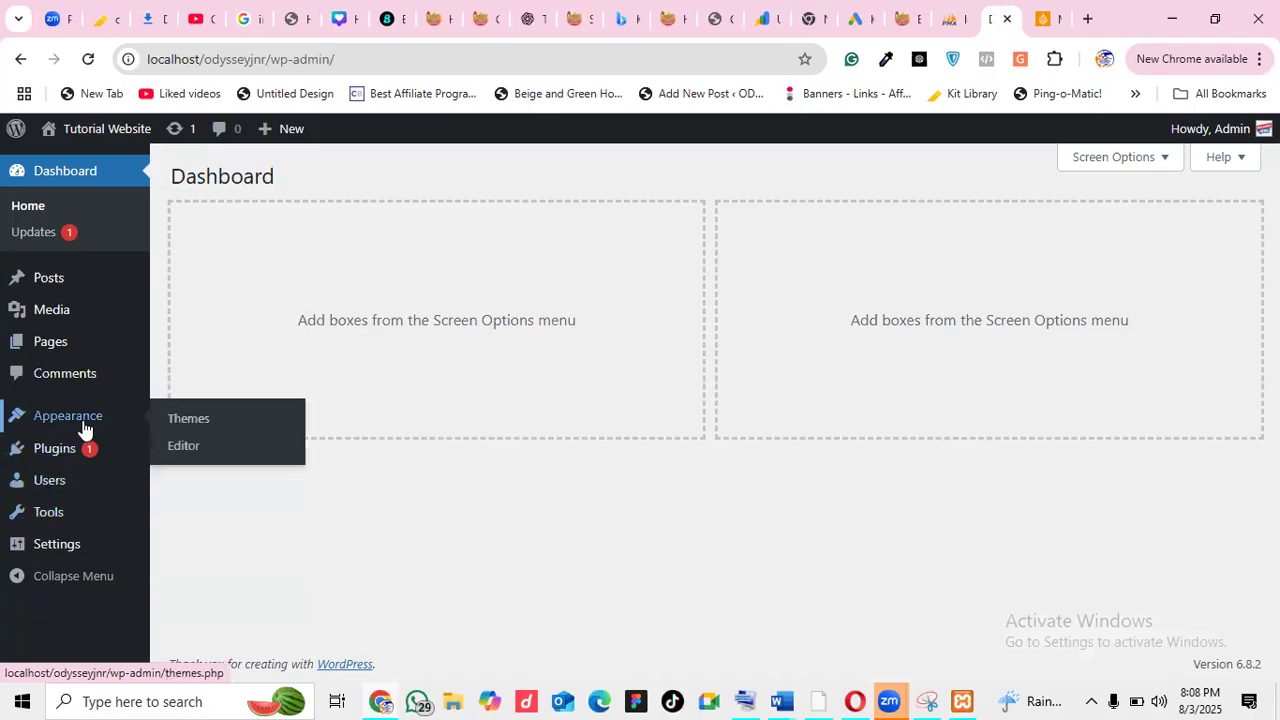
pyautogui.click(190, 425)
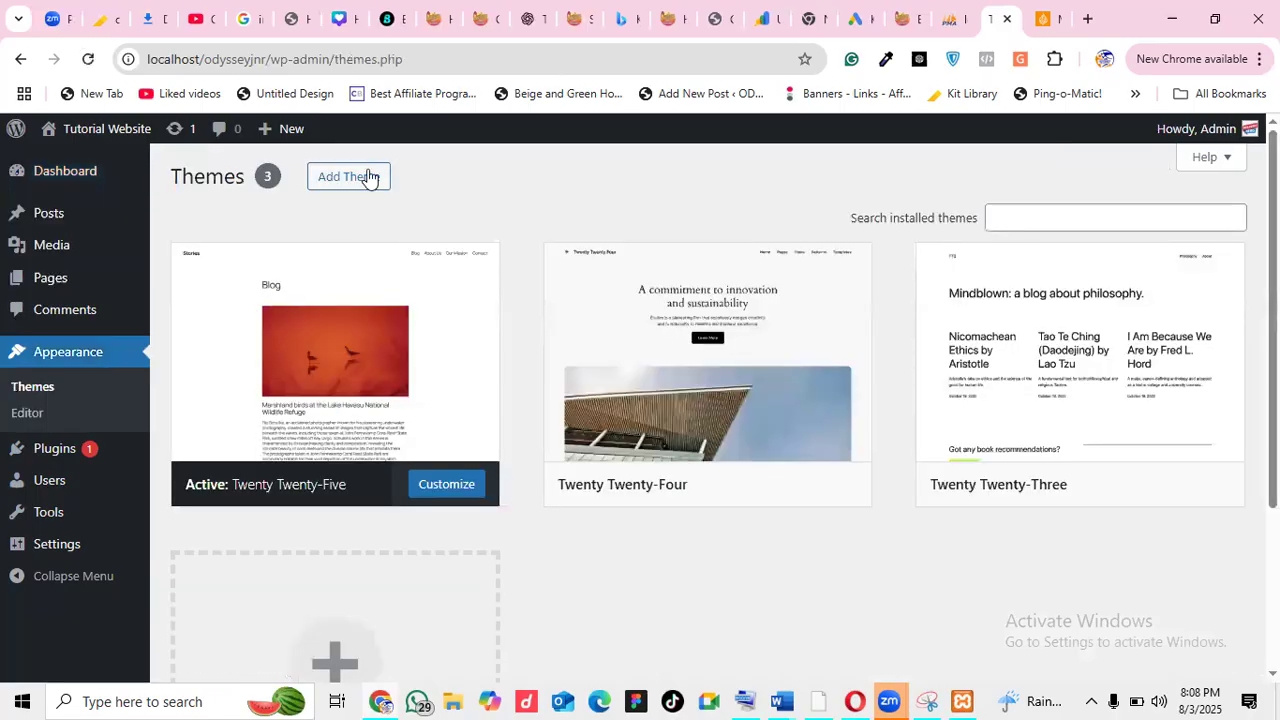
# Search the theme directory for 'astra' and install the Astra theme from its card
pyautogui.click(368, 177)
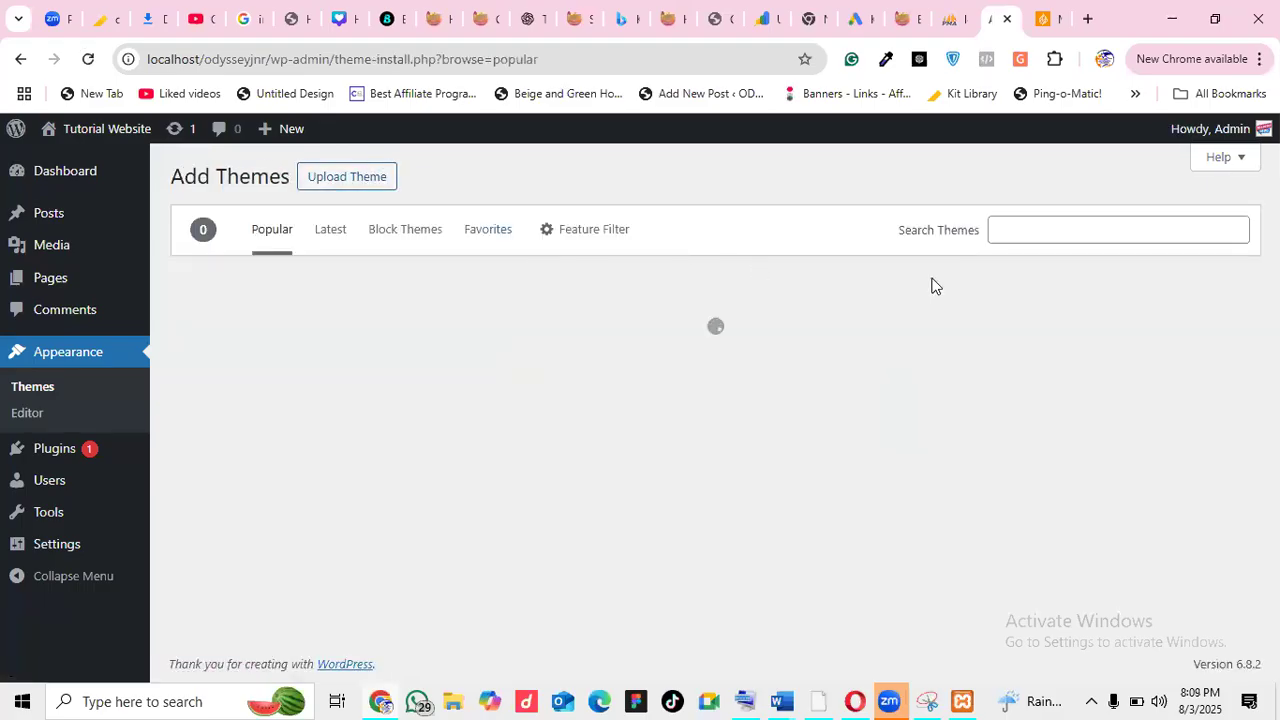
pyautogui.click(1092, 229)
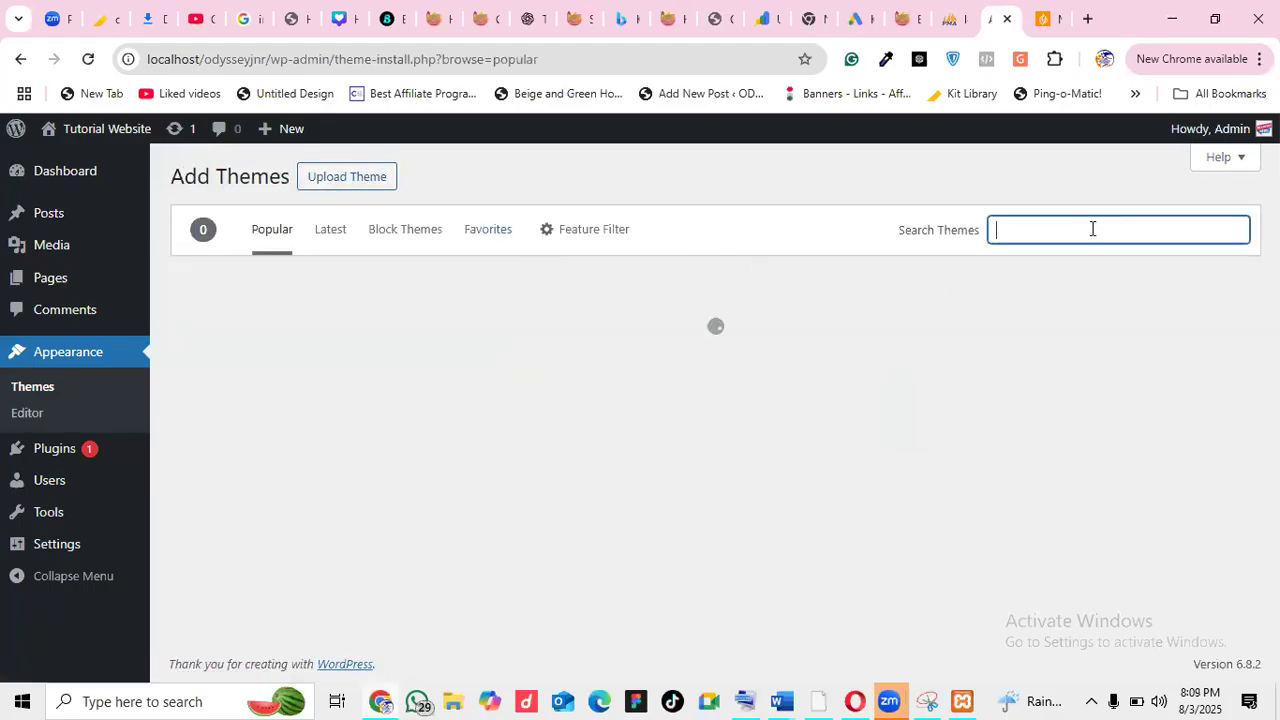
pyautogui.write('as')
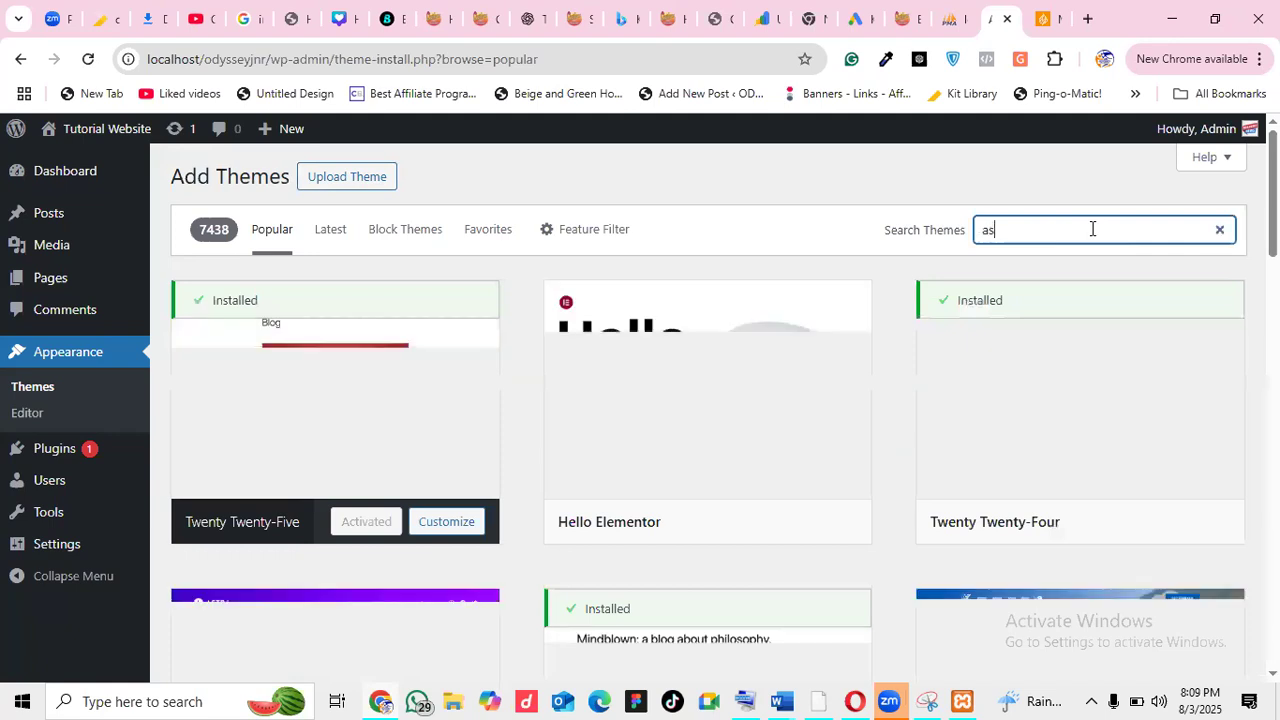
pyautogui.write('tra')
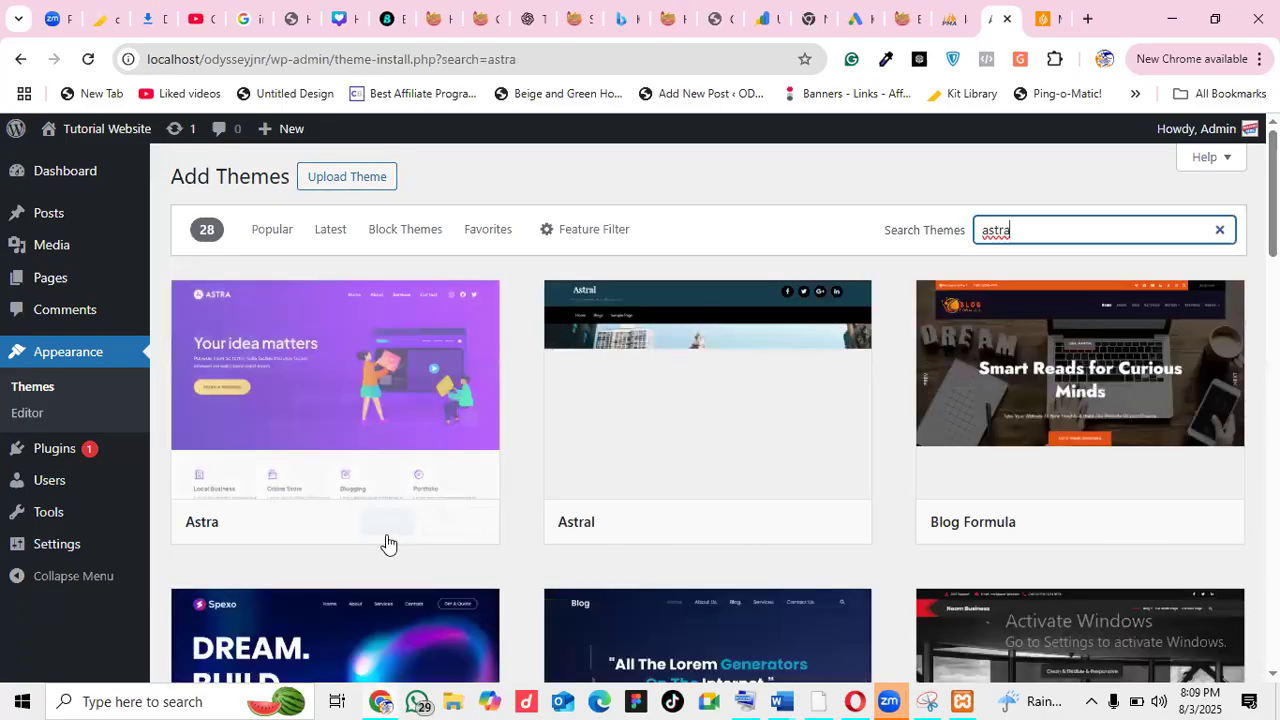
pyautogui.moveTo(380, 532)
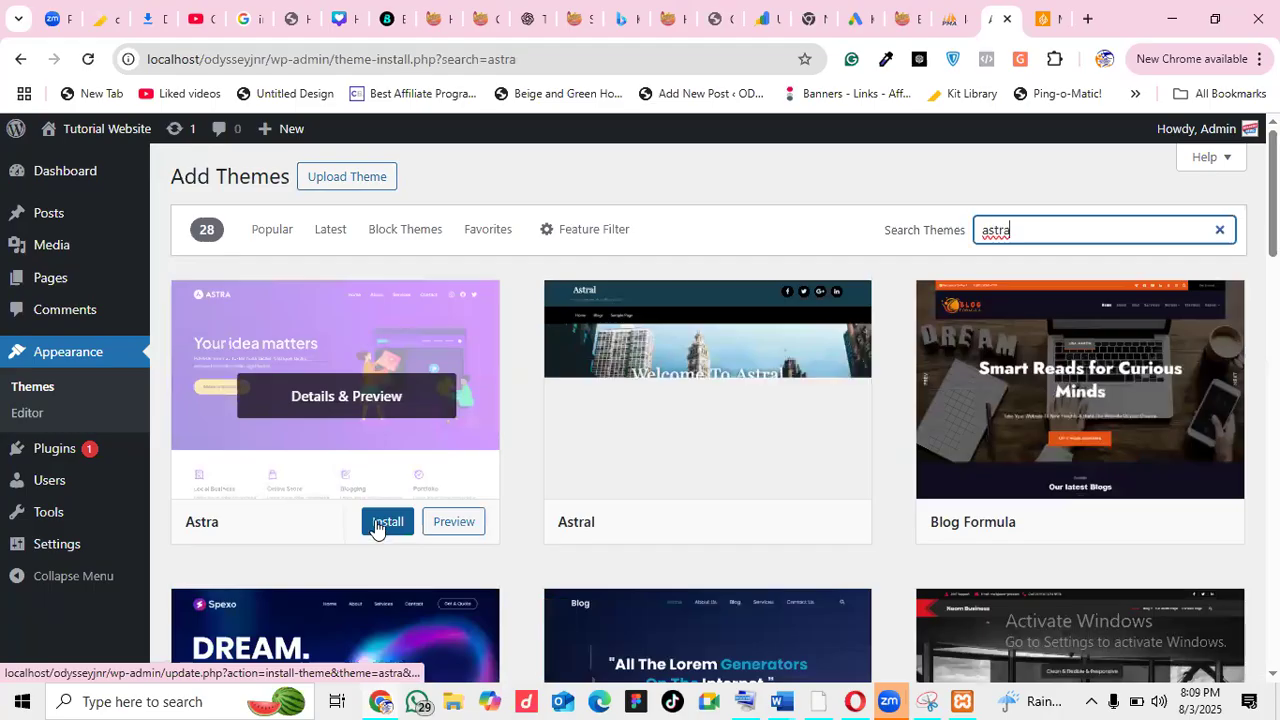
pyautogui.click(376, 530)
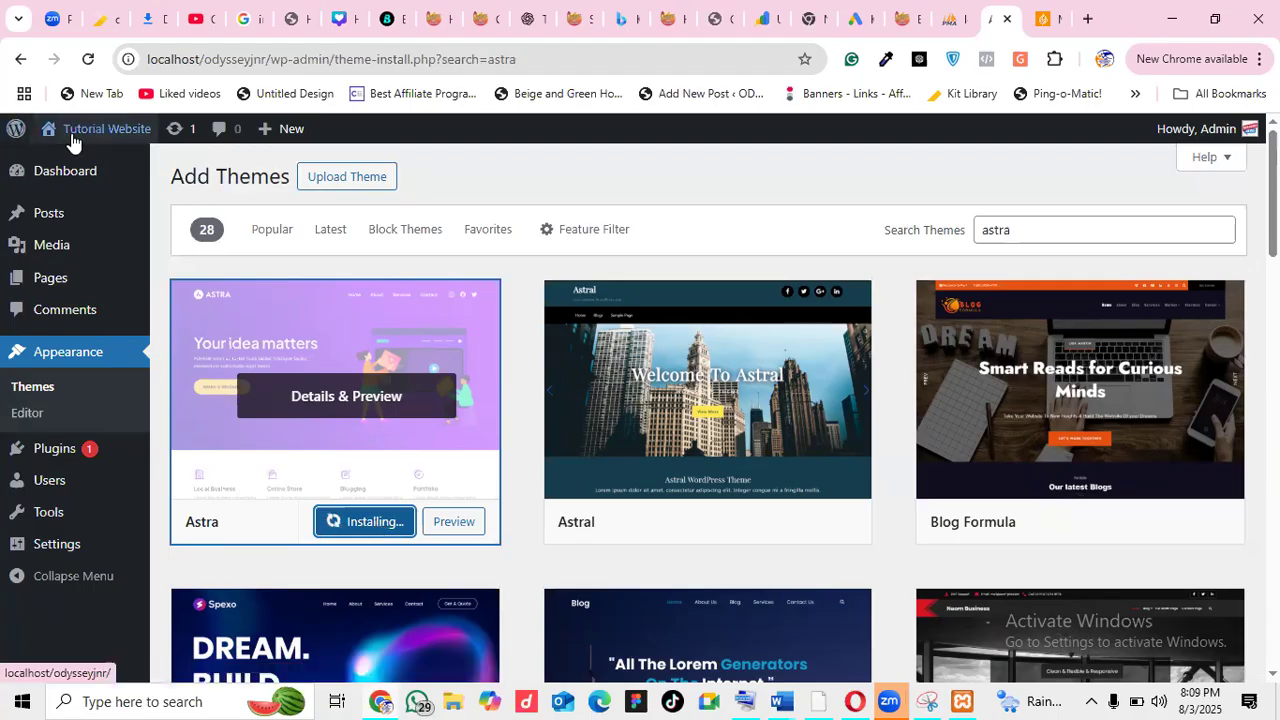
# Open the site's front page in a new tab, reload it and look it over
pyautogui.rightClick(99, 163)
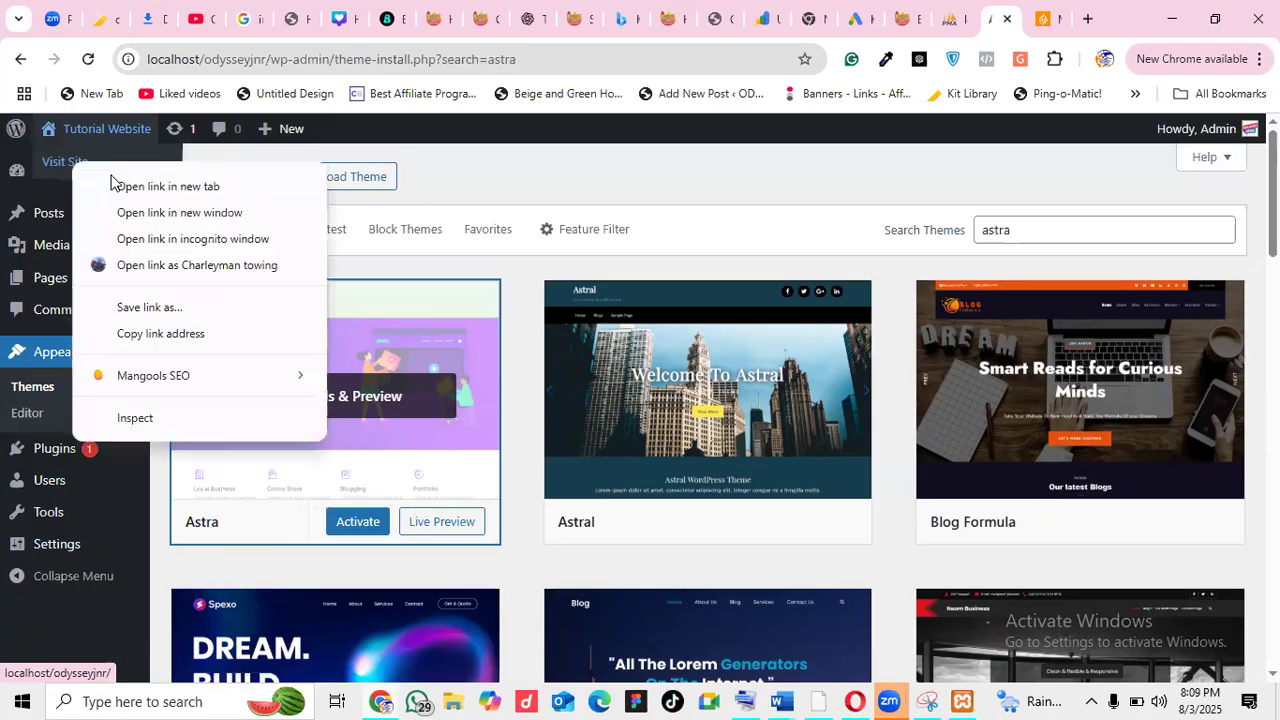
pyautogui.click(168, 187)
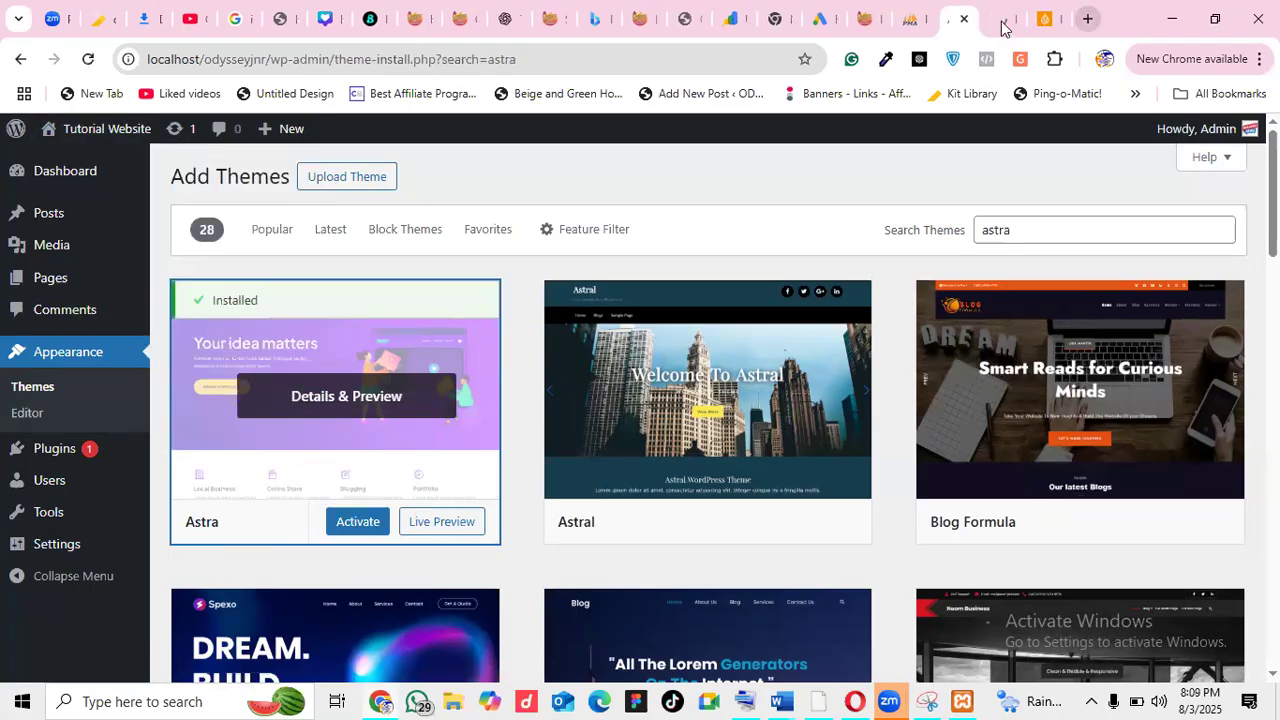
pyautogui.click(1000, 19)
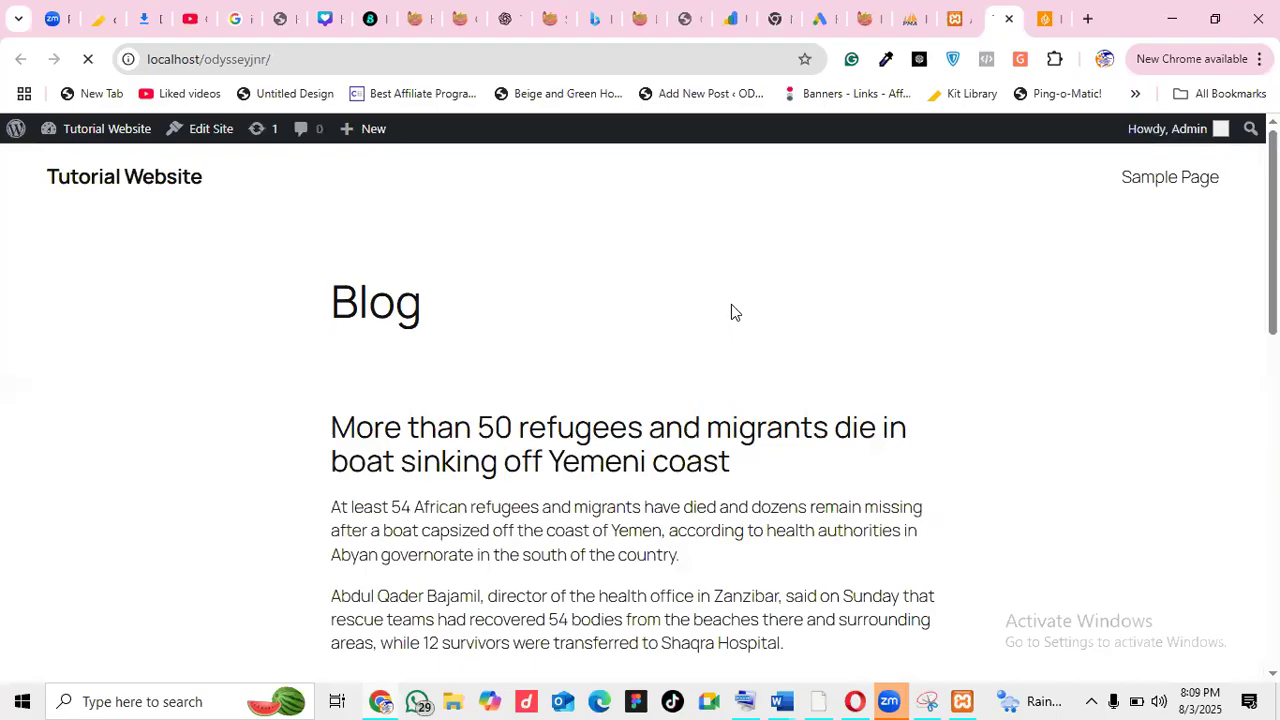
pyautogui.click(122, 180)
pyautogui.scroll(-6, 640, 400)
pyautogui.scroll(6, 640, 400)
# Activate the Astra theme back on the Add Themes page
pyautogui.click(952, 20)
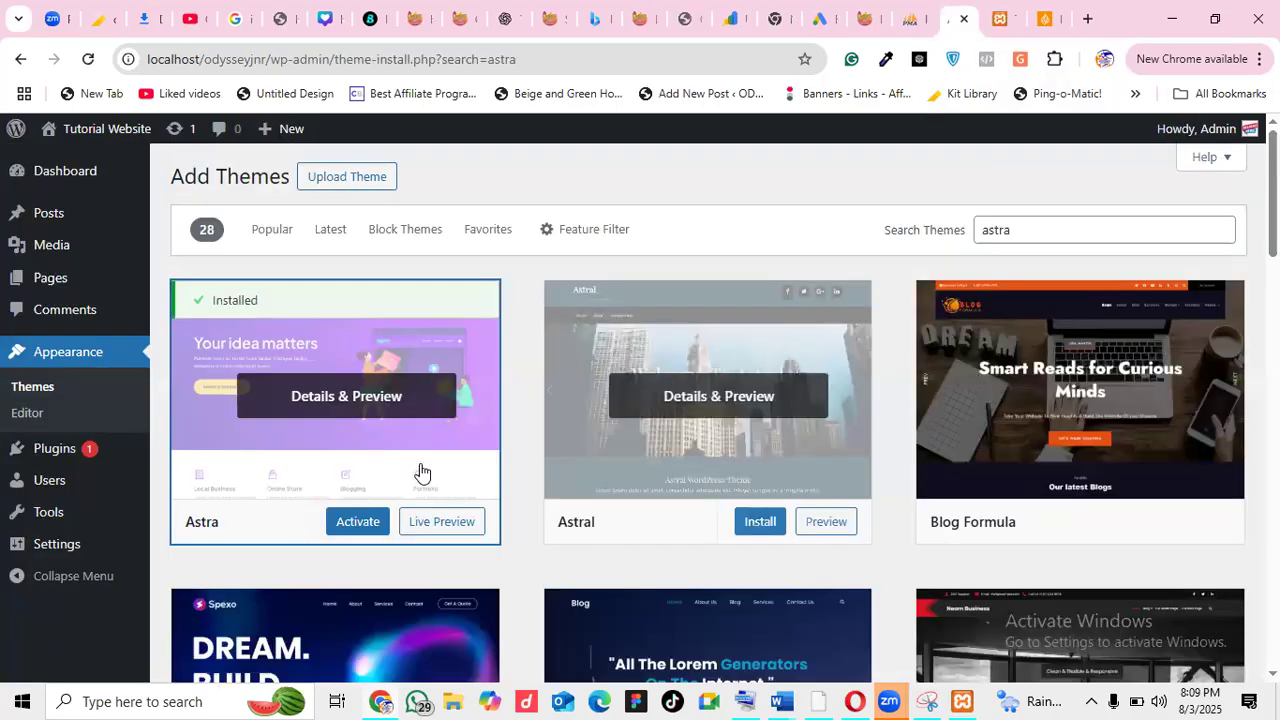
pyautogui.click(358, 522)
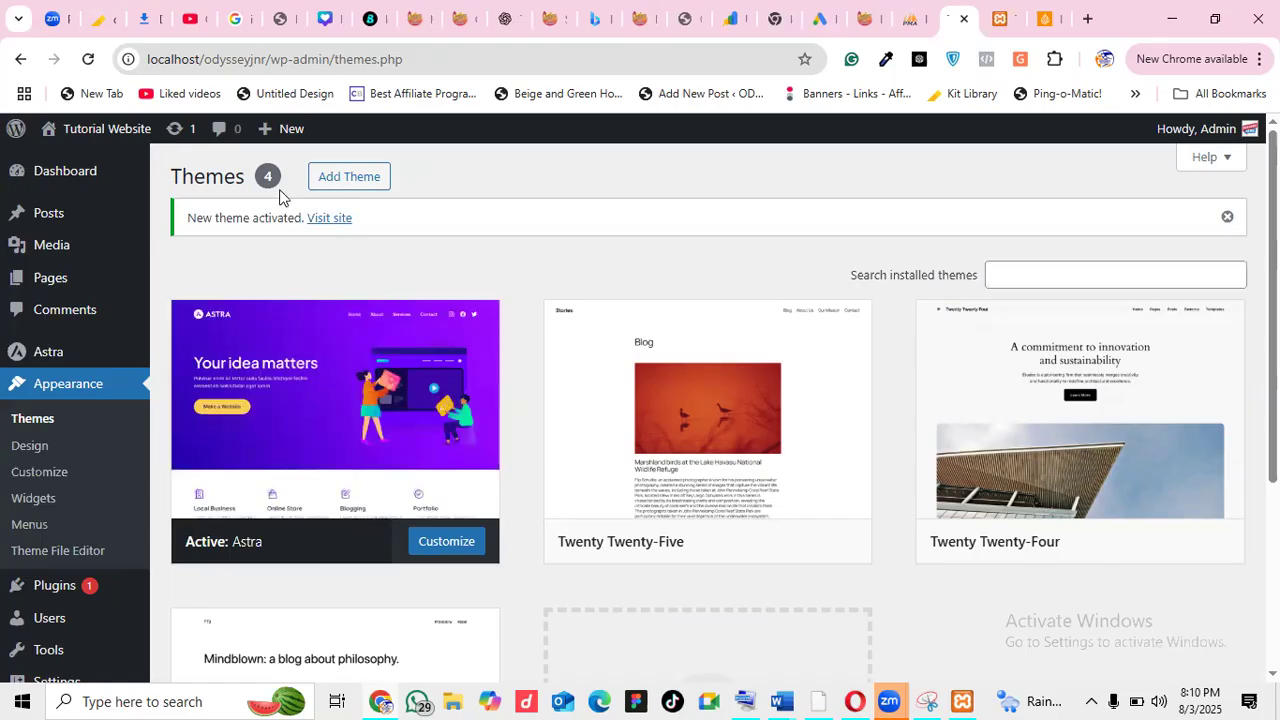
pyautogui.moveTo(90, 138)
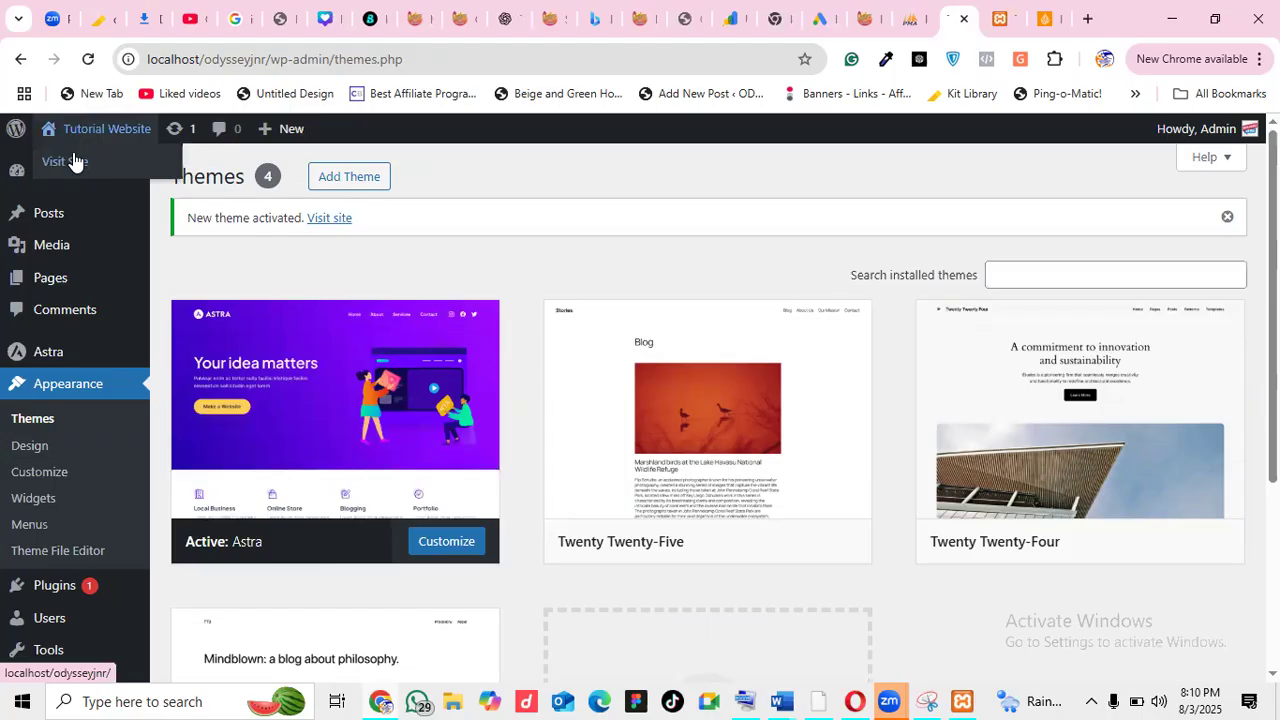
pyautogui.rightClick(73, 161)
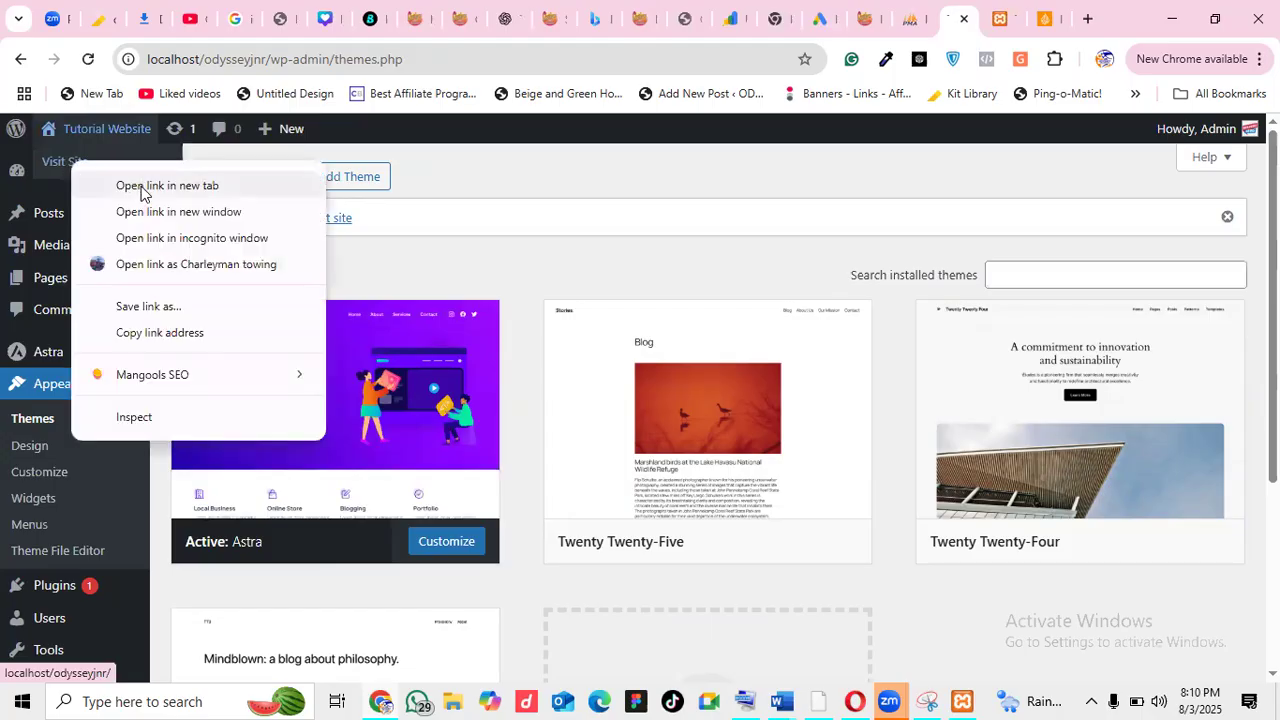
# Open the front page in a new tab to view Astra's two-post card layout
pyautogui.click(141, 189)
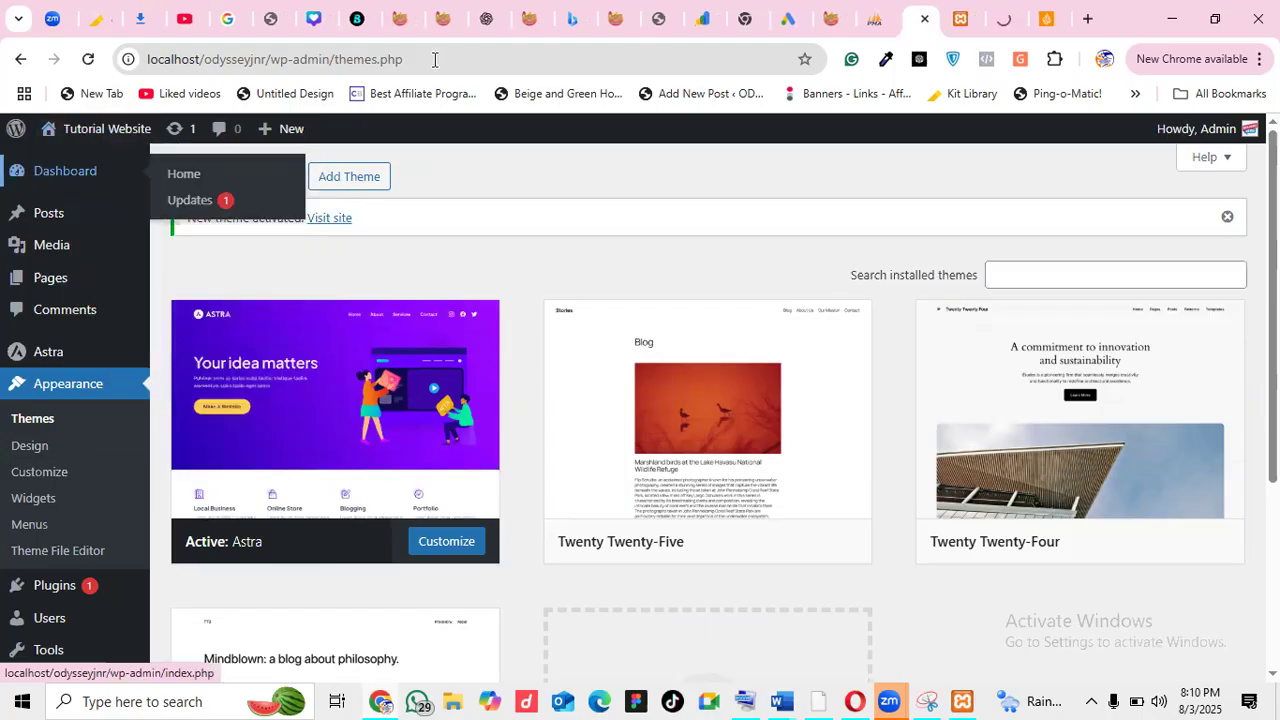
pyautogui.click(1003, 19)
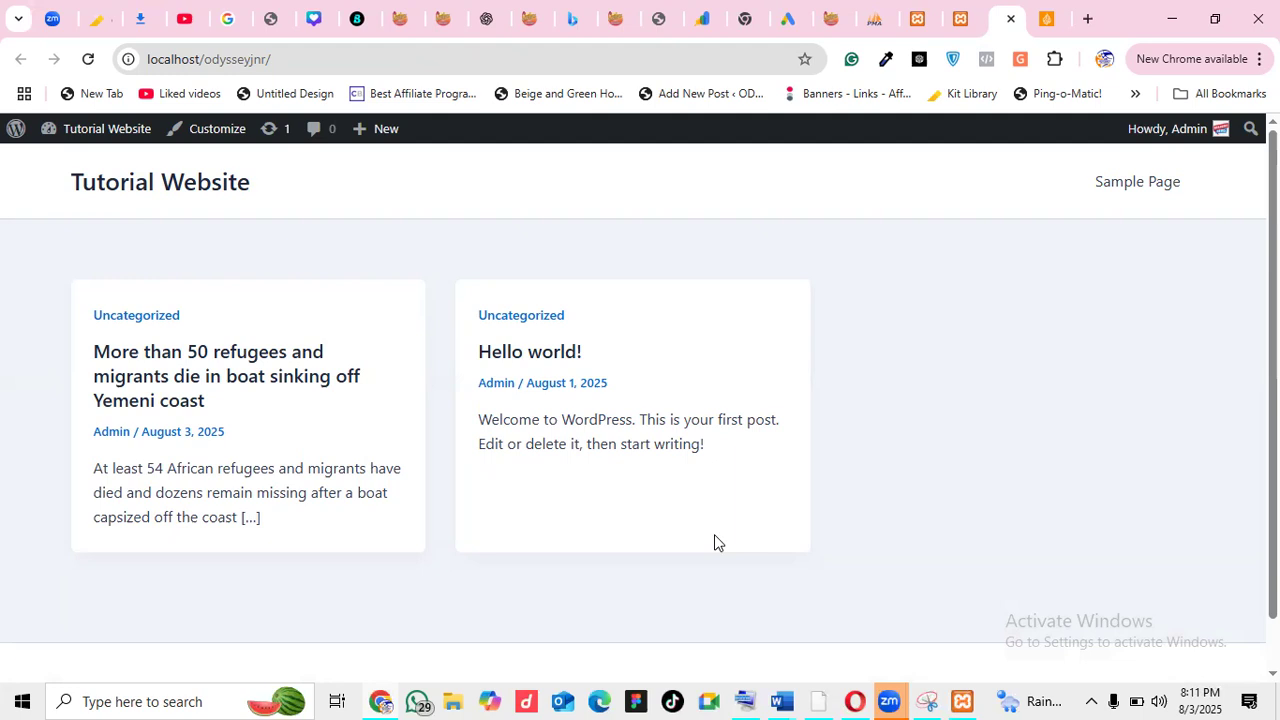
pyautogui.click(963, 16)
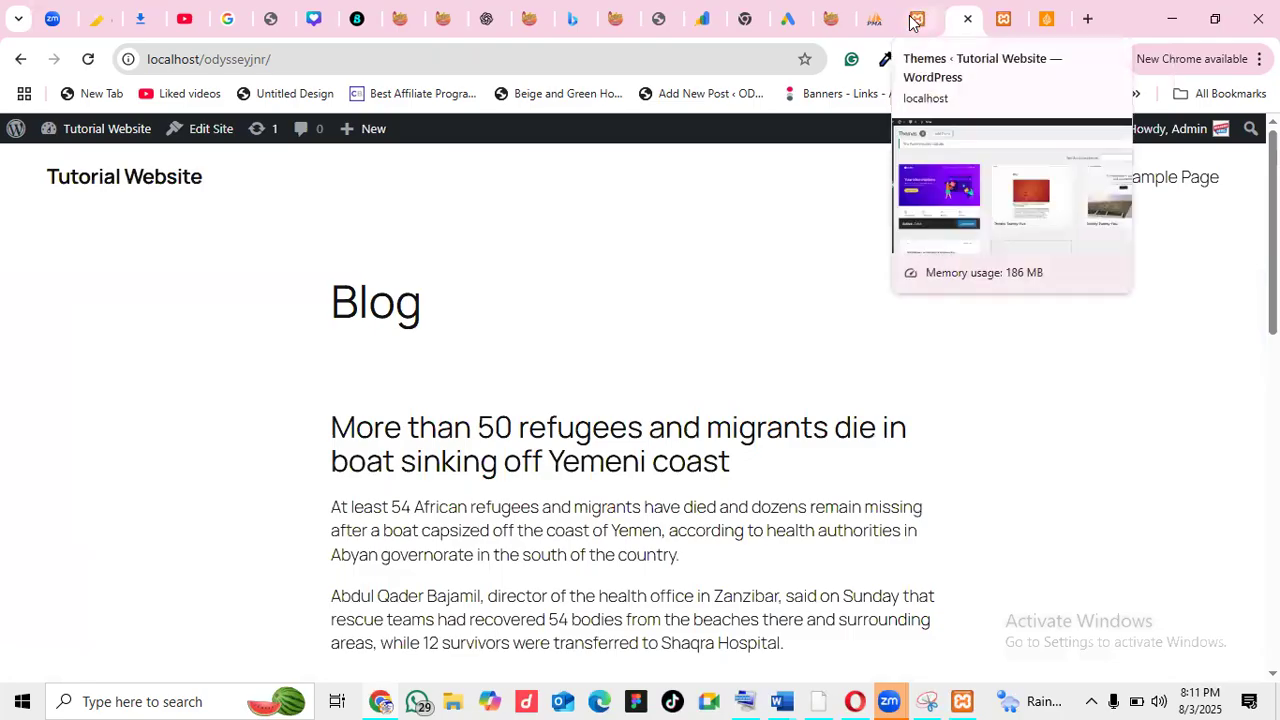
# Go from the Themes admin tab to the Add Plugins page through the Plugins menu
pyautogui.click(919, 18)
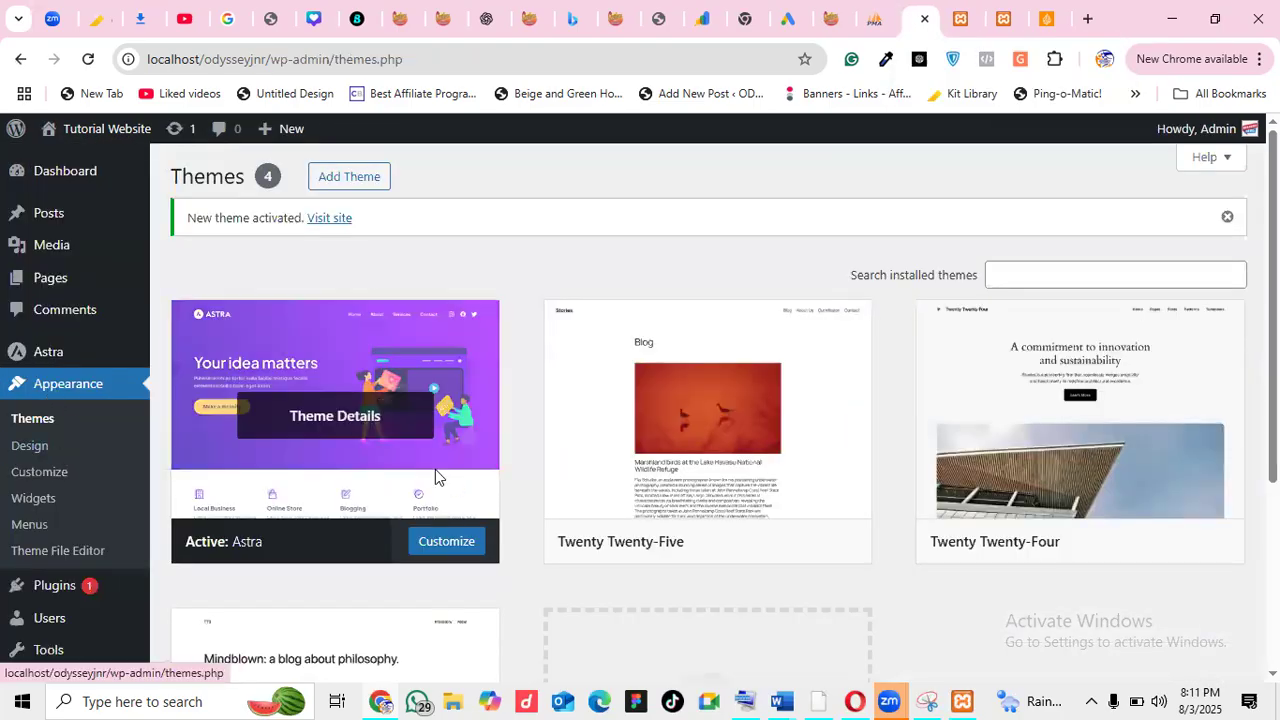
pyautogui.scroll(-2, 471, 386)
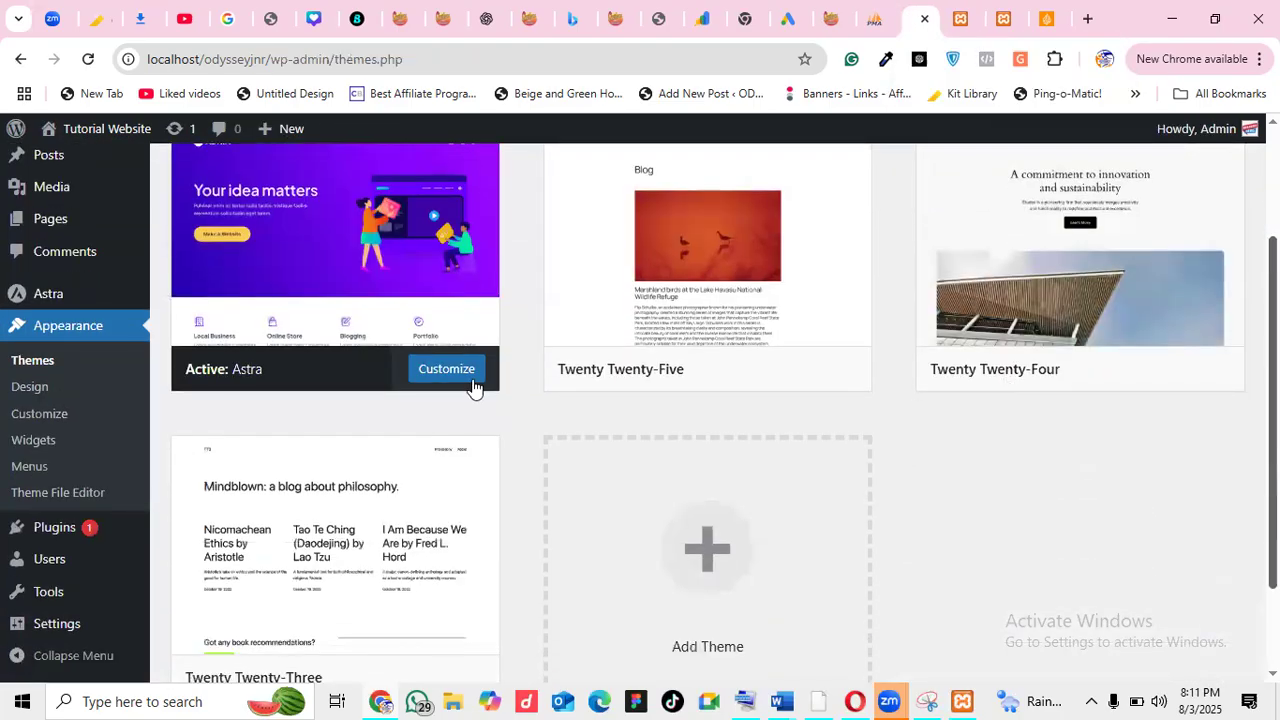
pyautogui.moveTo(57, 538)
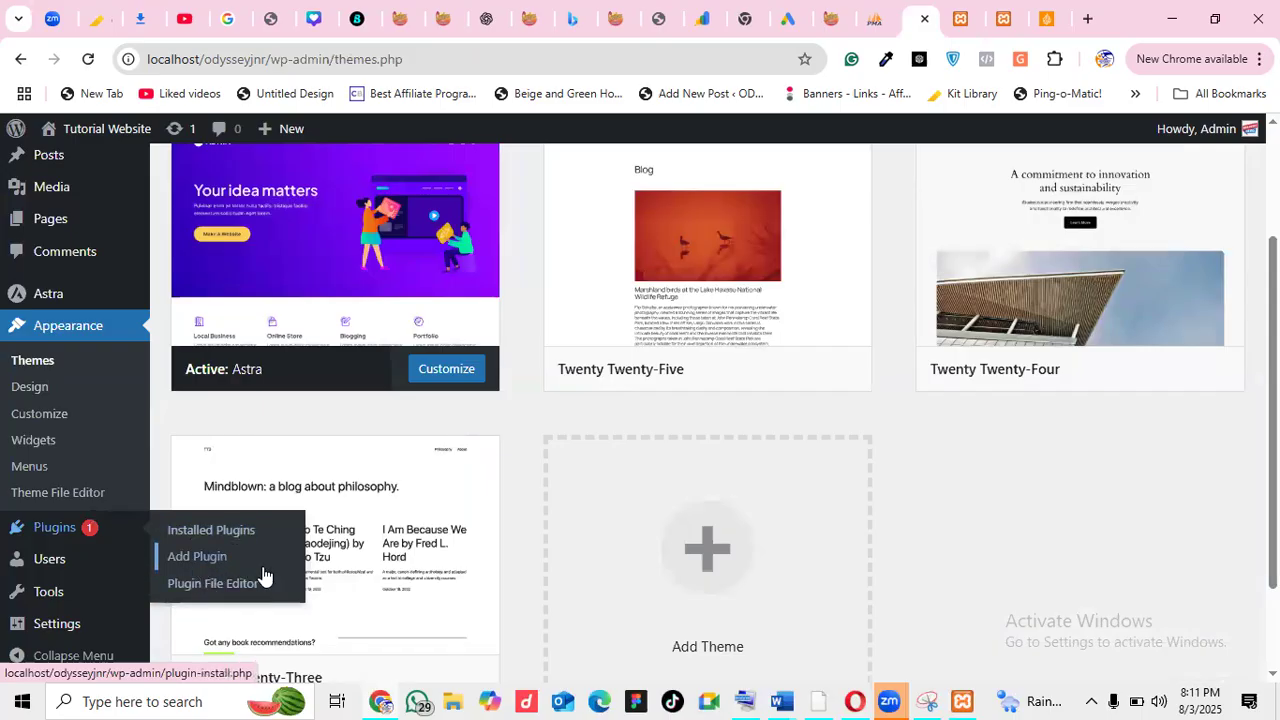
pyautogui.click(188, 566)
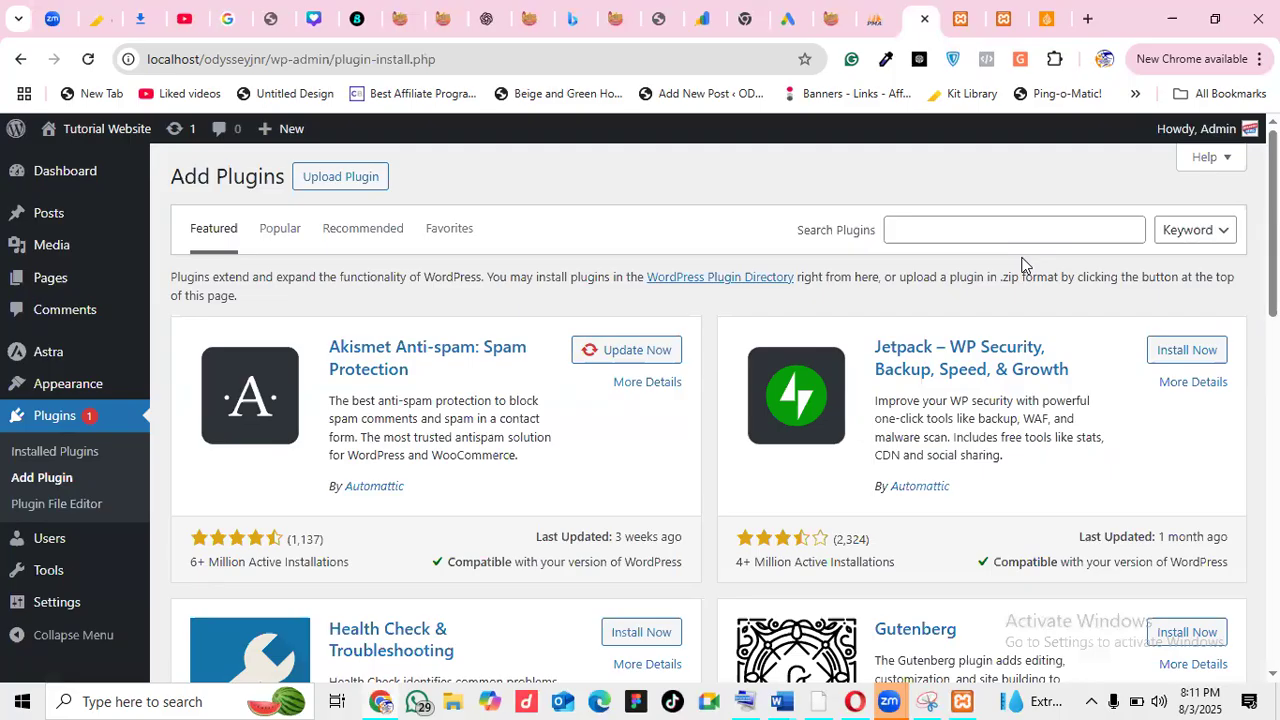
# Search plugins for 'what', scroll the 10,000 results, and open a new browser tab
pyautogui.click(991, 227)
pyautogui.write('what')
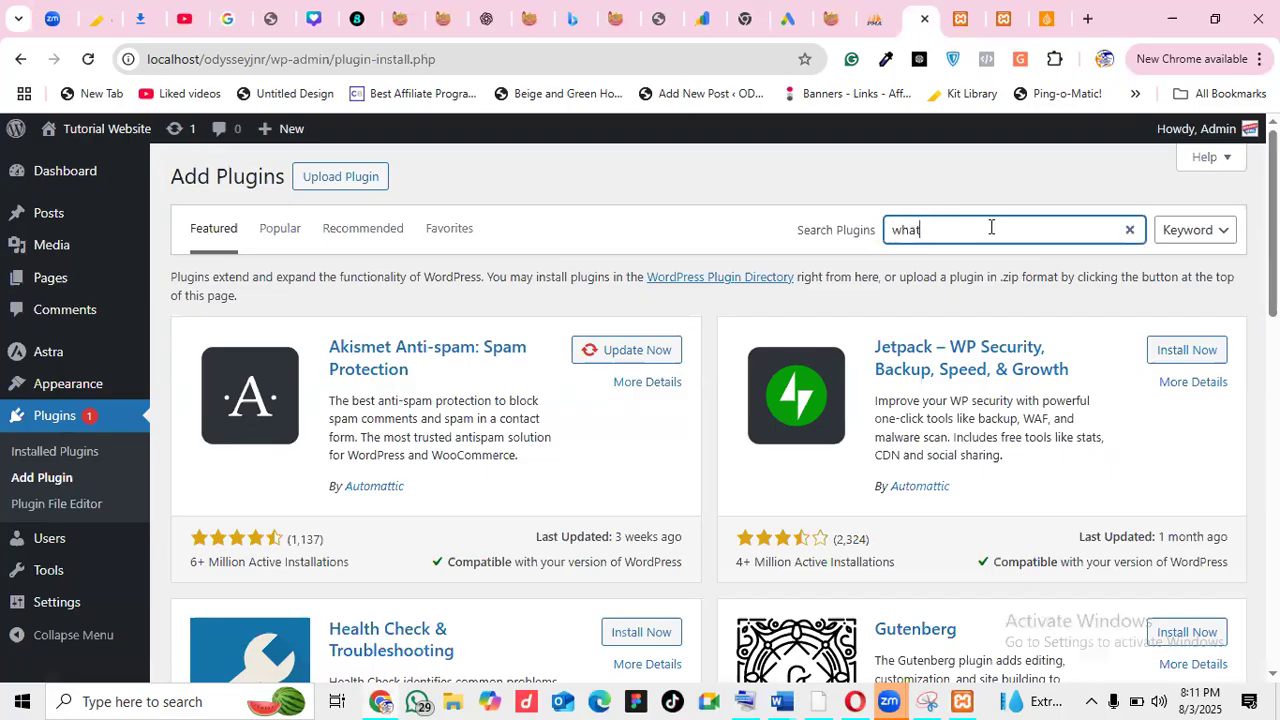
pyautogui.write('shapp')
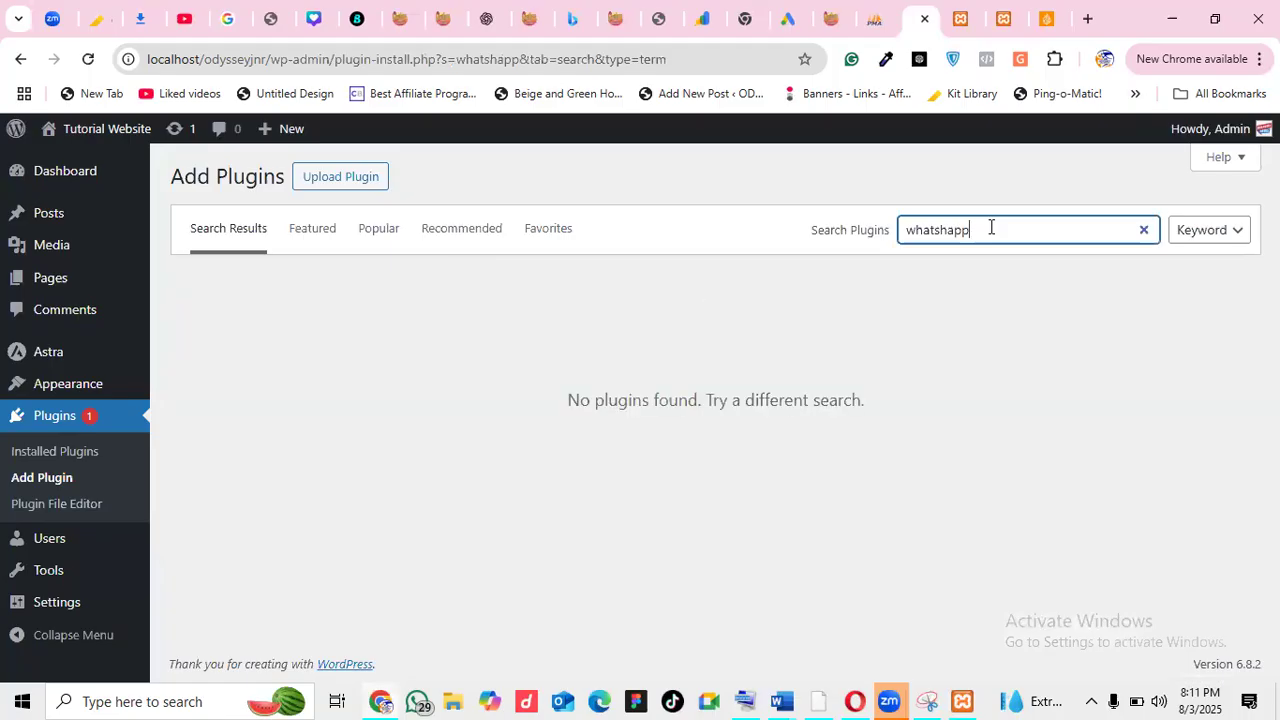
pyautogui.press('BackSpace')
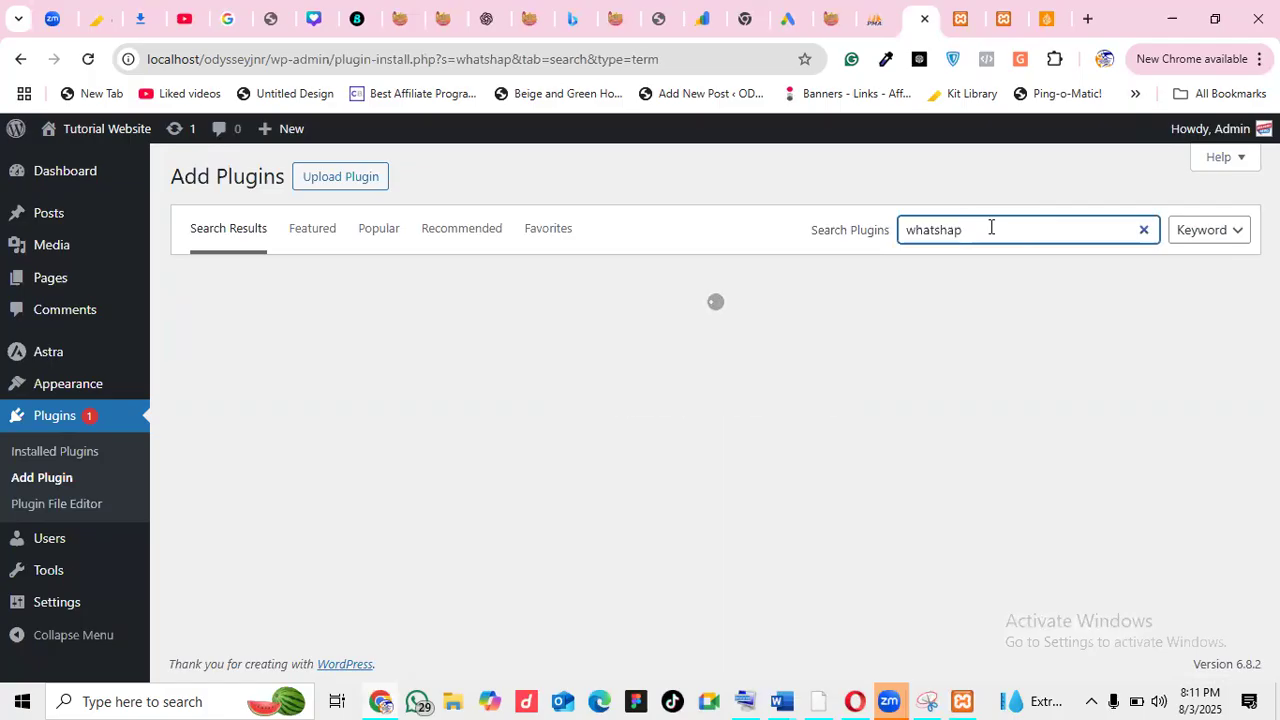
pyautogui.press('BackSpace')
pyautogui.press('BackSpace')
pyautogui.press('BackSpace')
pyautogui.press('BackSpace')
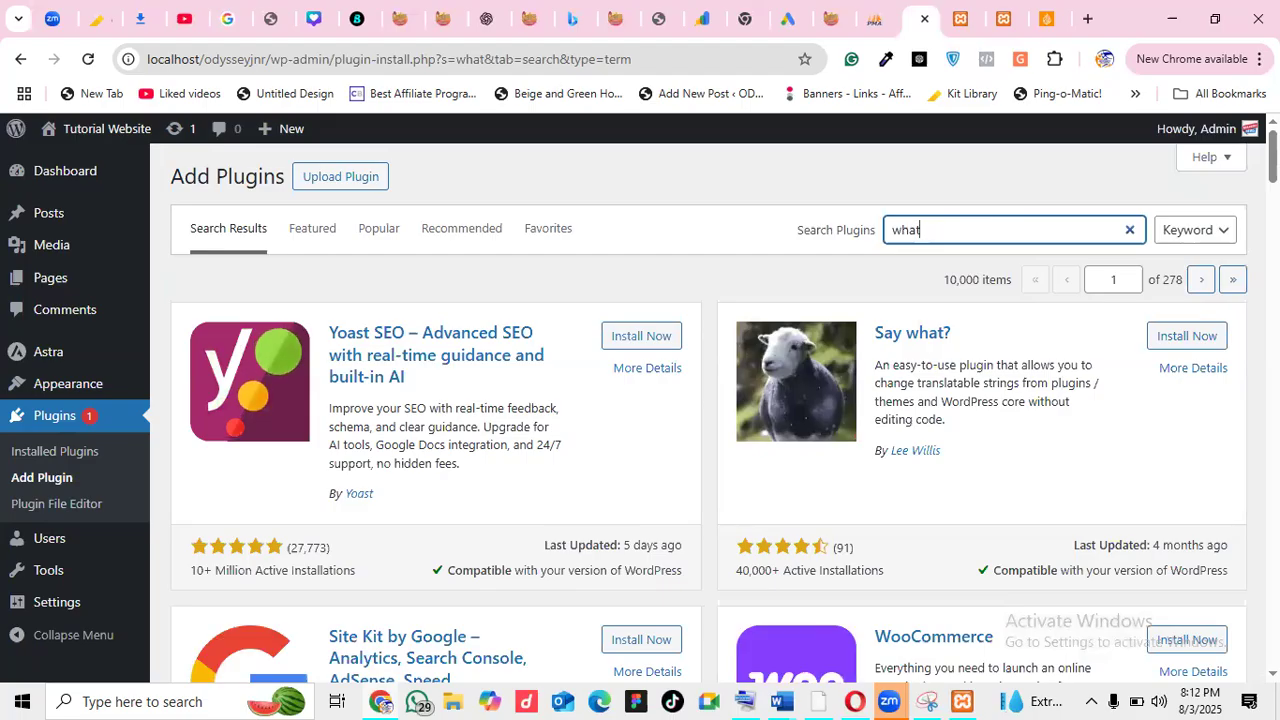
pyautogui.scroll(-8, 709, 400)
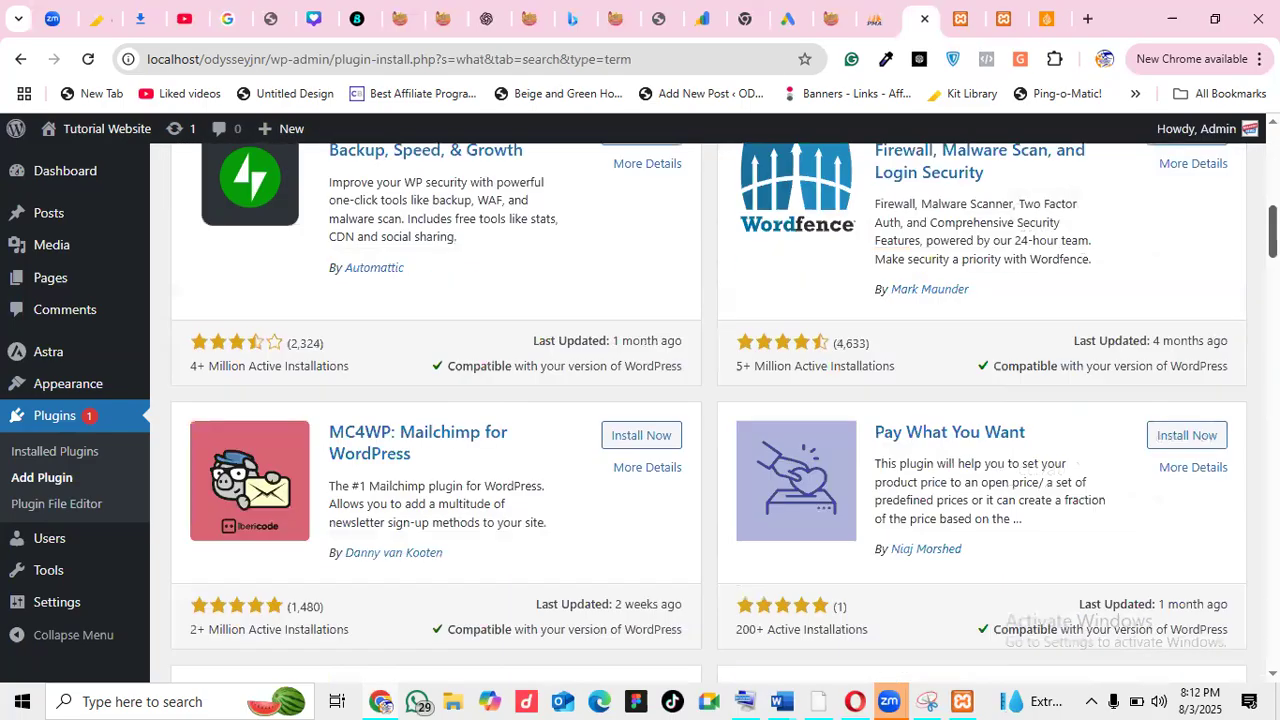
pyautogui.scroll(-2, 709, 400)
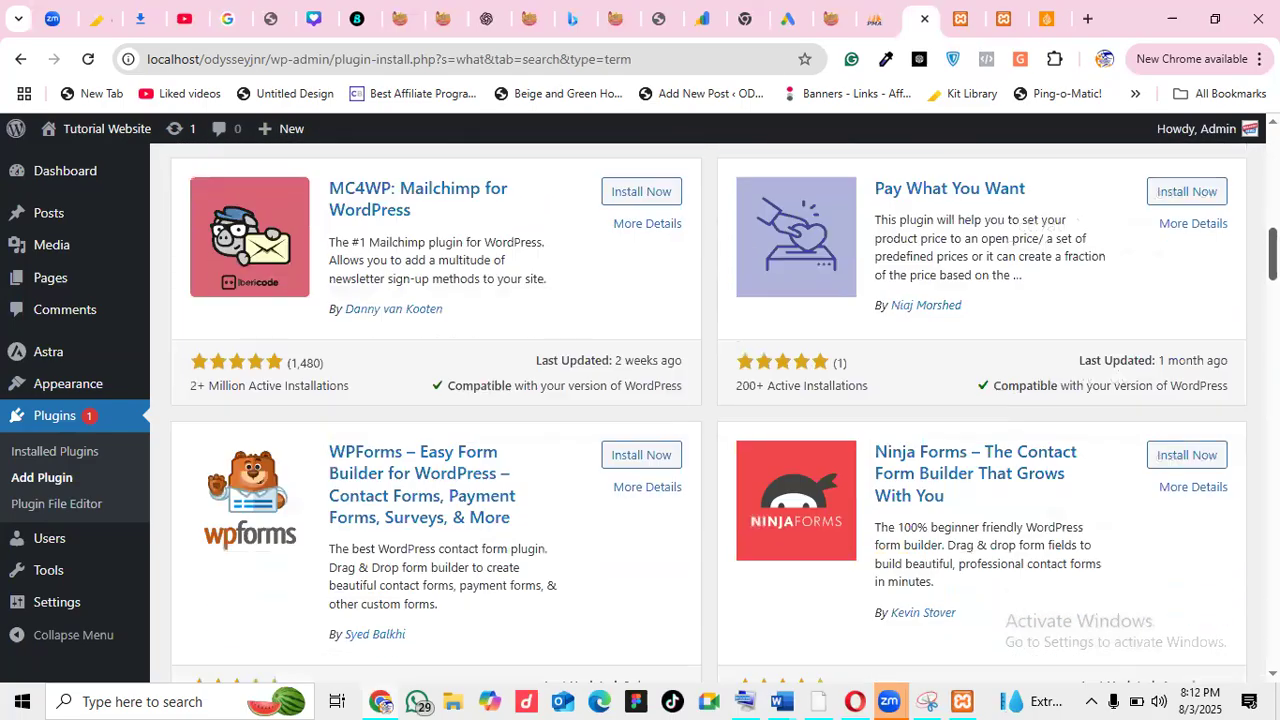
pyautogui.click(1087, 19)
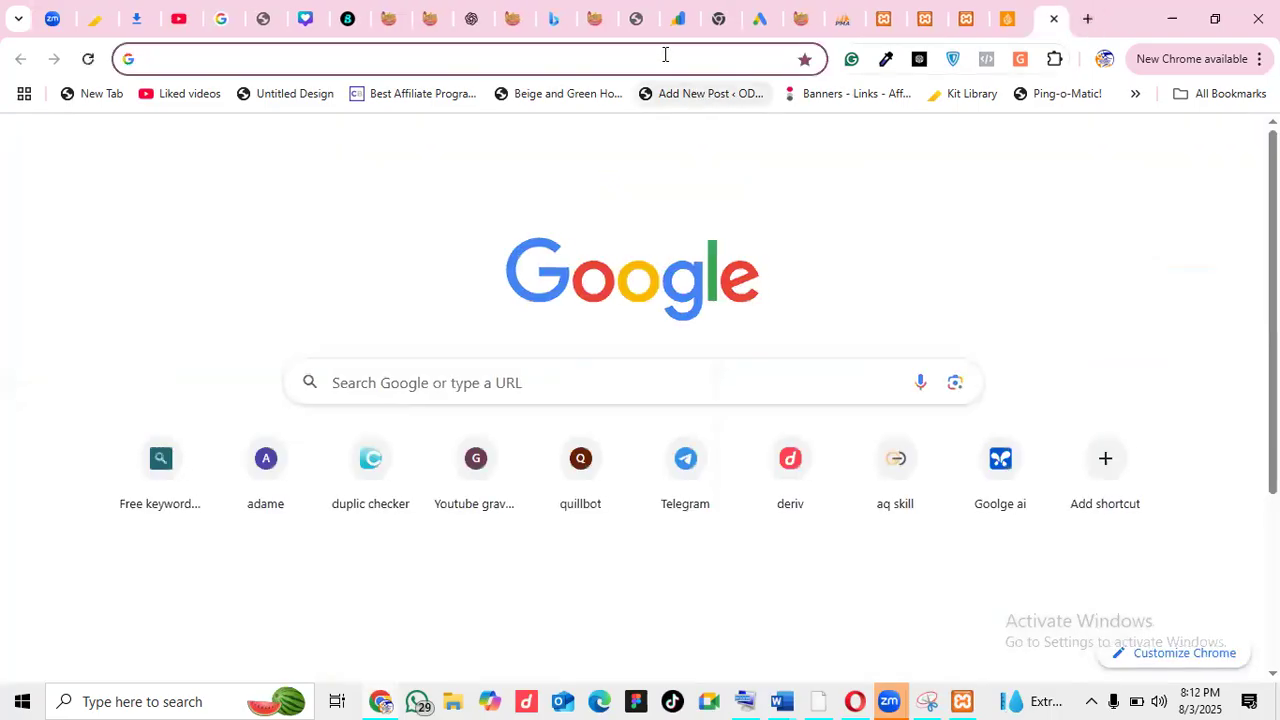
# Check the spelling 'whatsApp' via Chrome's omnibox suggestion, then return to the plugin search tab
pyautogui.write('what')
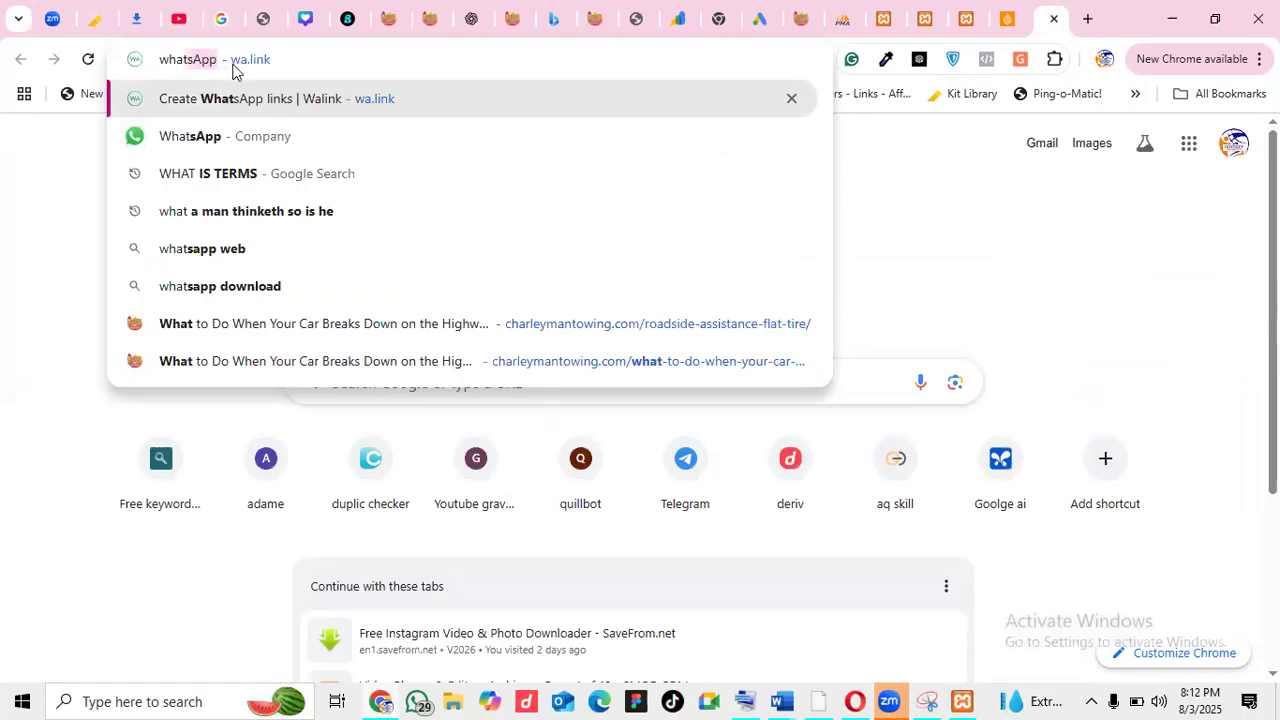
pyautogui.click(307, 68)
pyautogui.moveTo(215, 65); pyautogui.dragTo(167, 60)
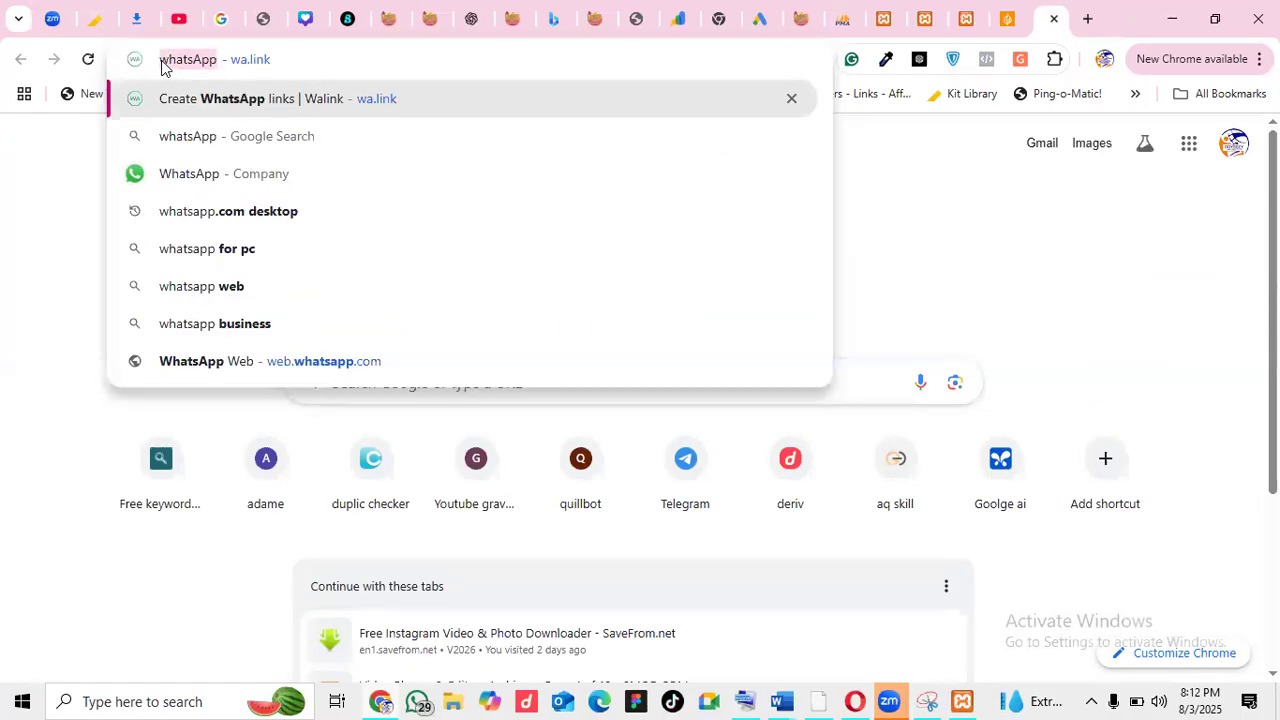
pyautogui.click(938, 12)
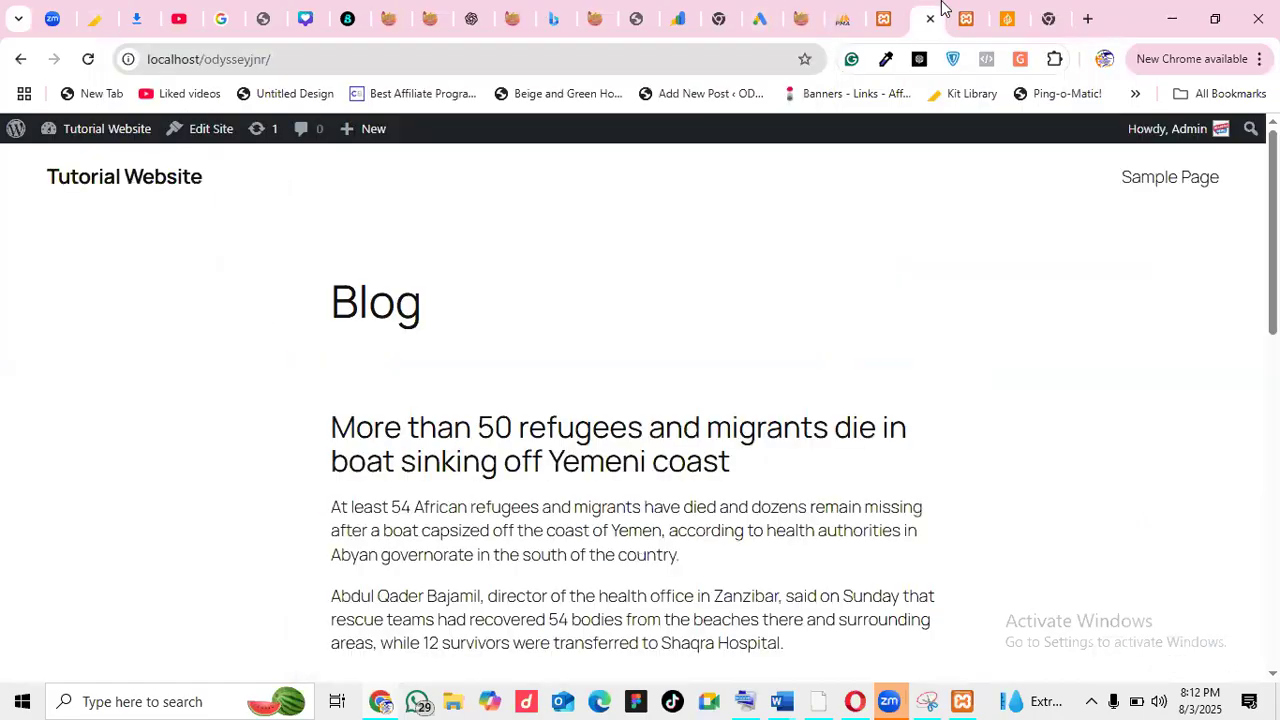
pyautogui.click(890, 20)
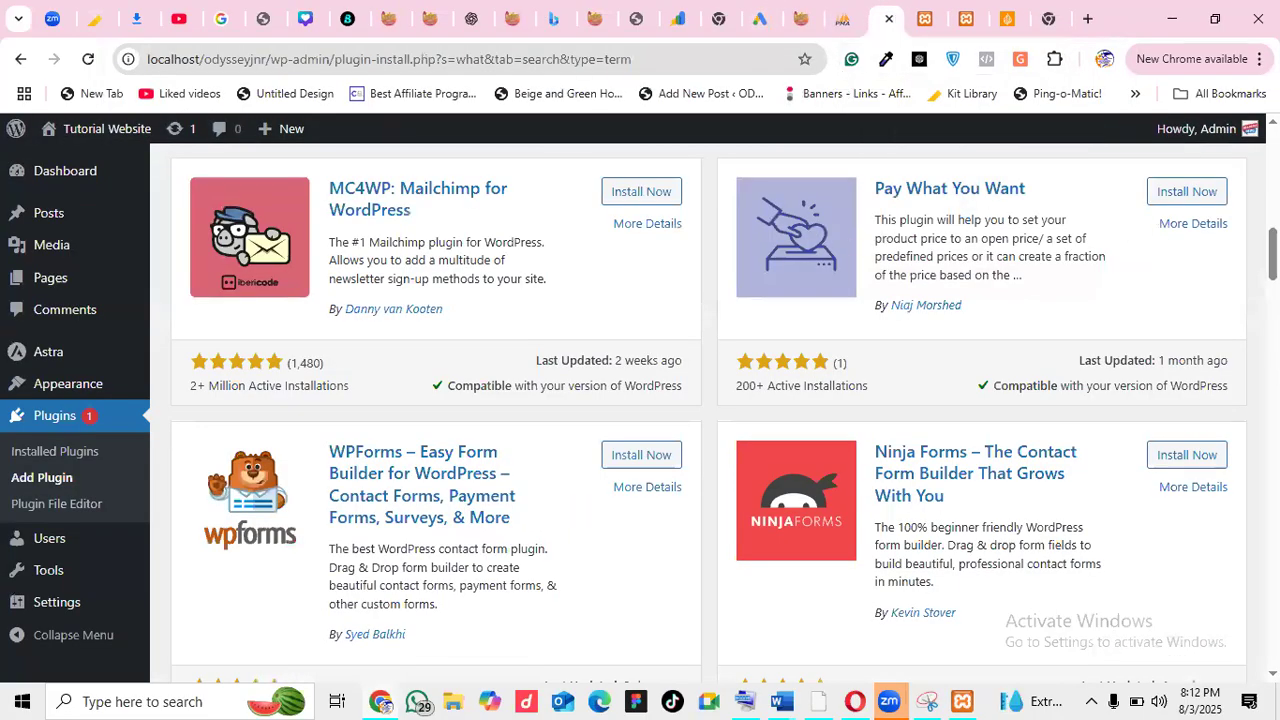
# Replace the search term with 'whatsApp' and run the plugin search
pyautogui.moveTo(1273, 253); pyautogui.dragTo(1273, 154)
pyautogui.doubleClick(1034, 206)
pyautogui.write('whatsApp')
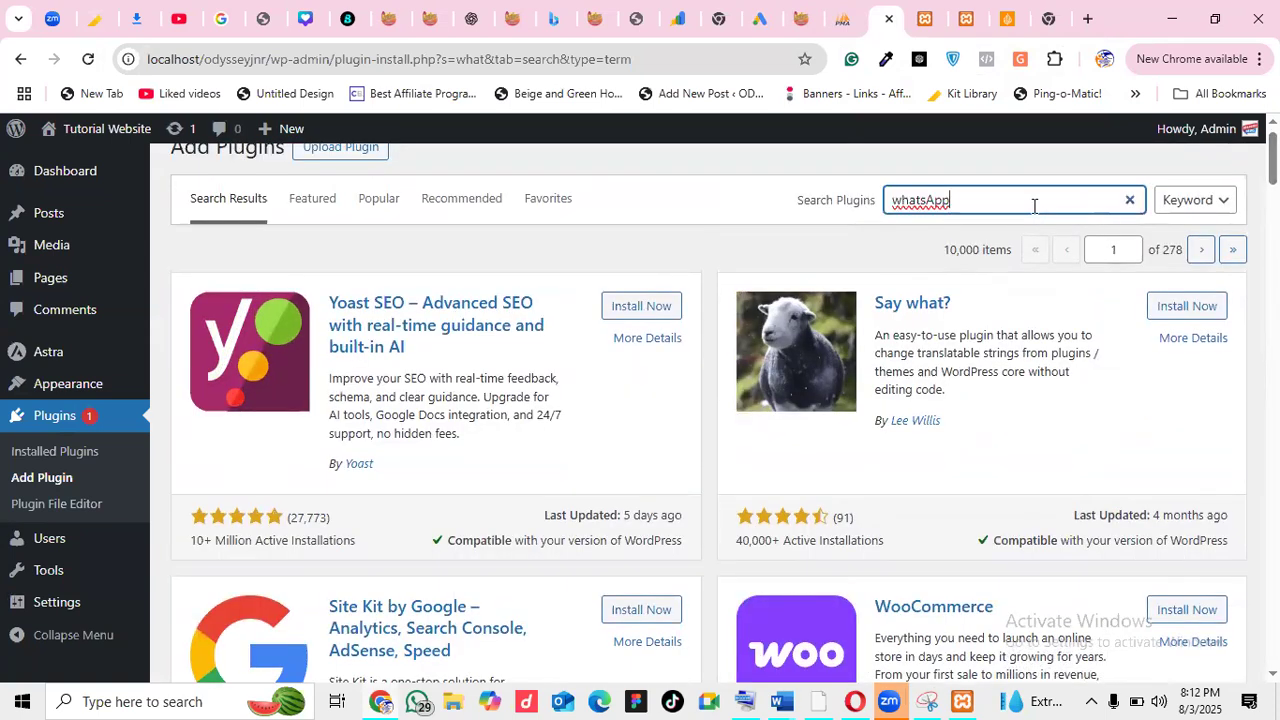
pyautogui.press('Return')
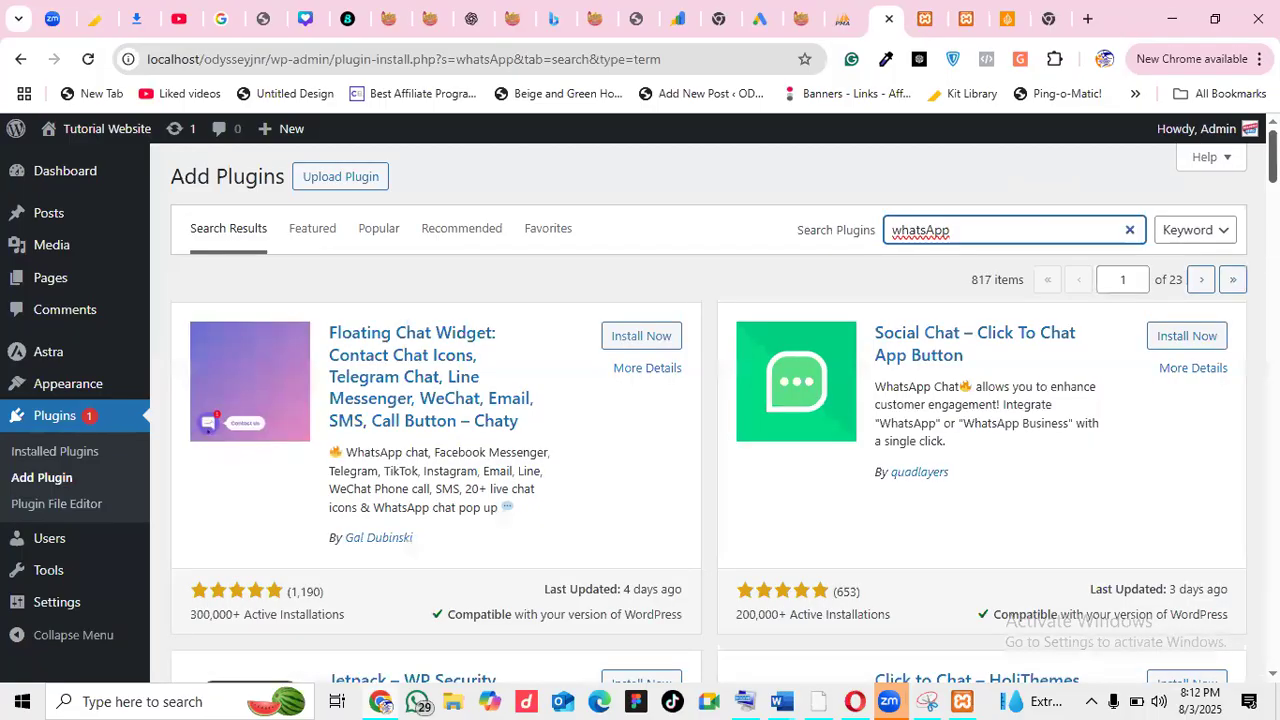
# Close the redundant Blog page tab and return to the whatsApp search results
pyautogui.click(929, 17)
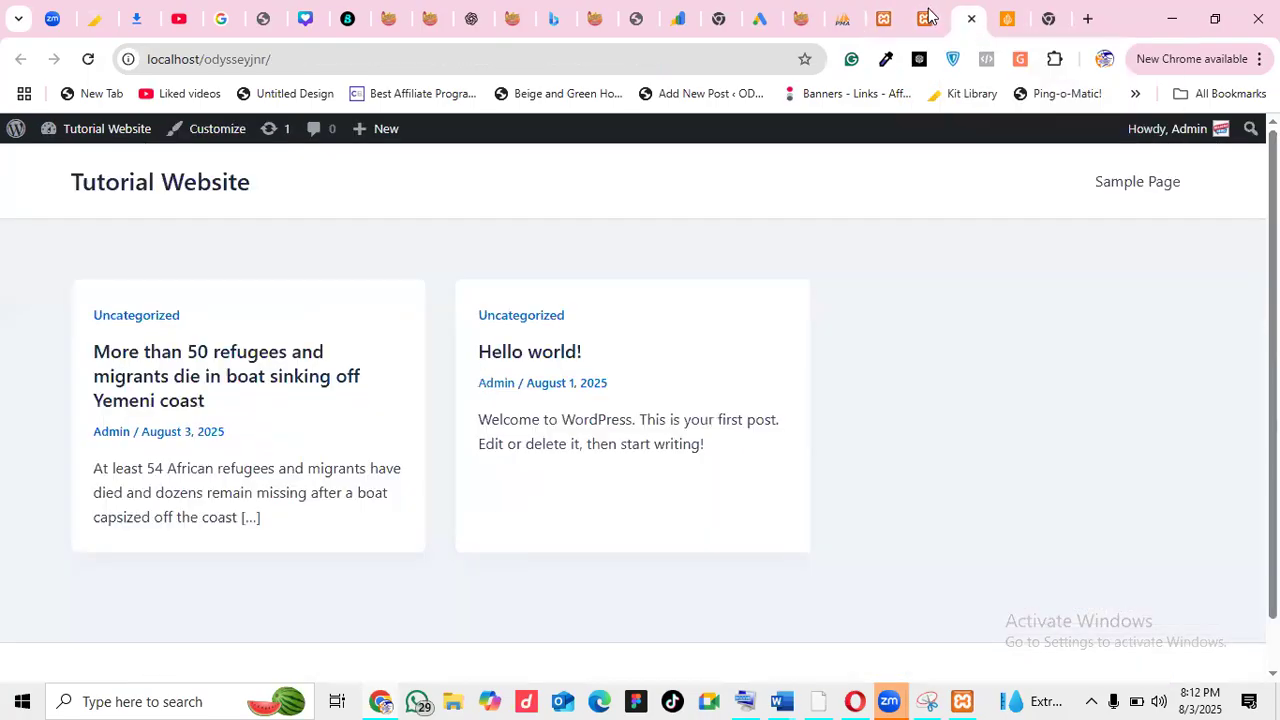
pyautogui.click(930, 20)
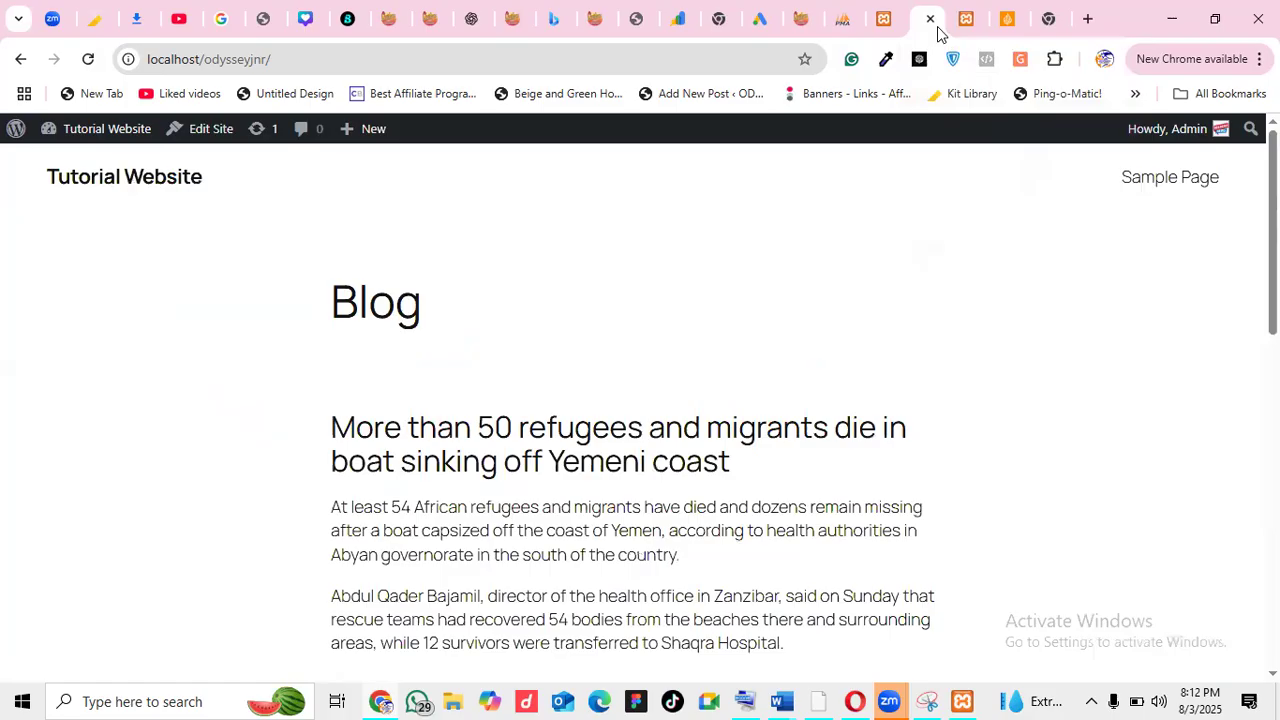
pyautogui.click(930, 19)
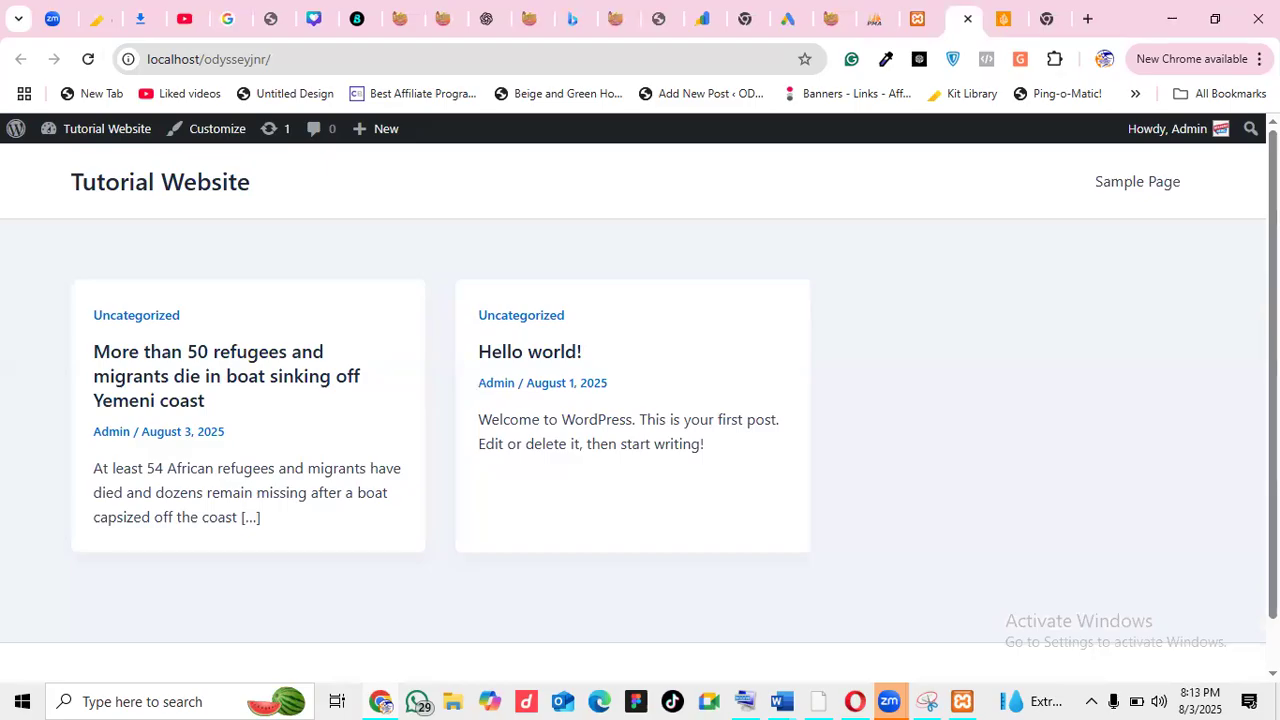
pyautogui.click(918, 18)
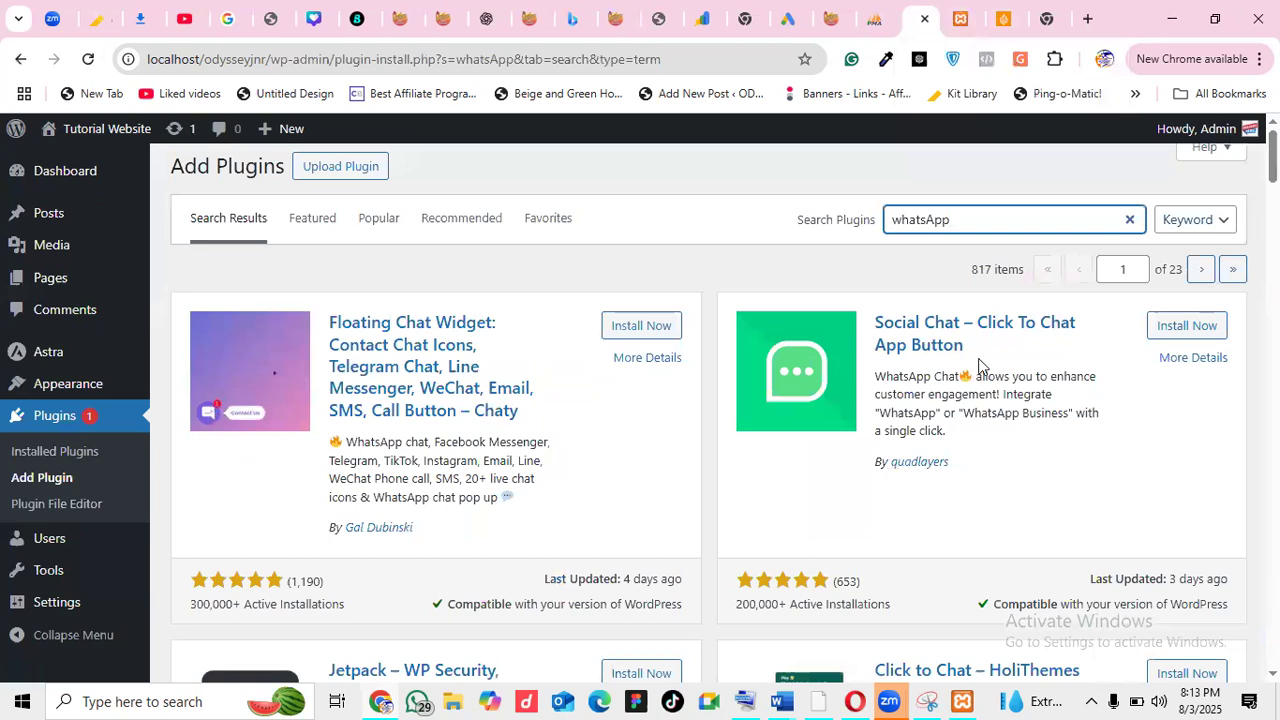
# Install and activate the Social Chat – Click To Chat App Button plugin
pyautogui.click(1177, 330)
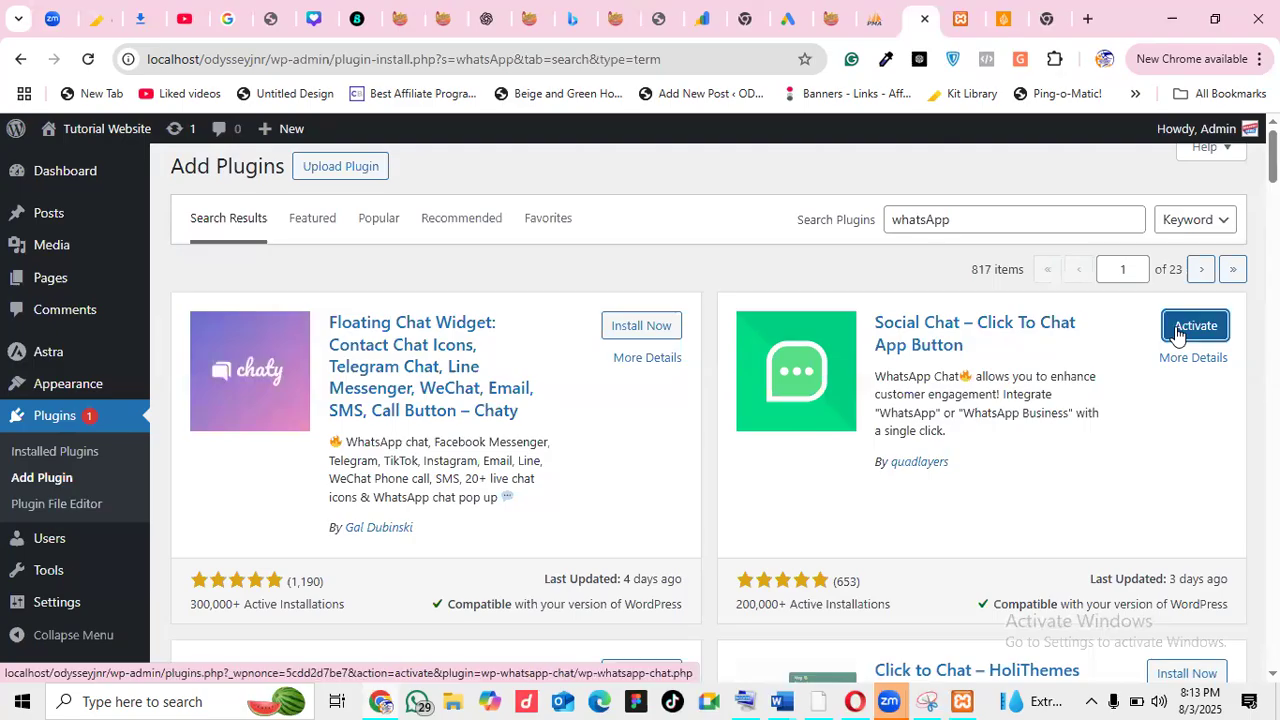
pyautogui.click(1177, 333)
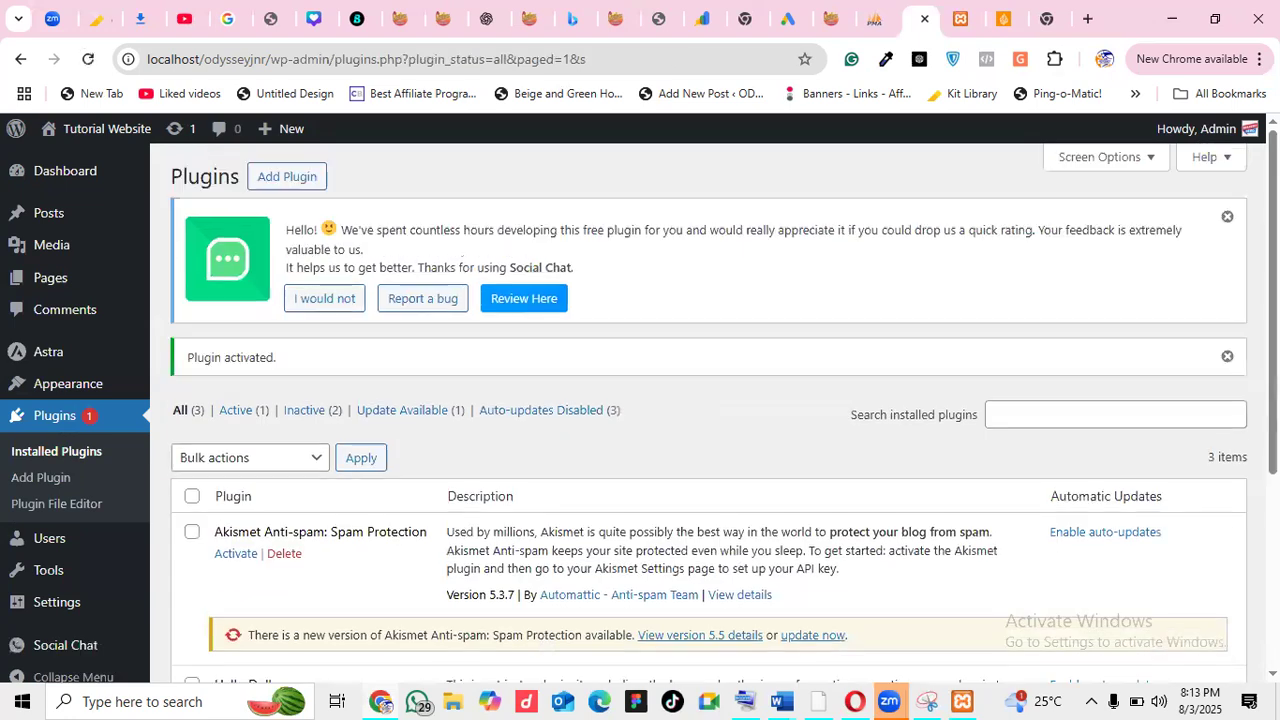
# Reload the front page and test that 'How can I help you?' opens a prefilled WhatsApp message
pyautogui.scroll(-3, 700, 400)
pyautogui.scroll(-1, 626, 434)
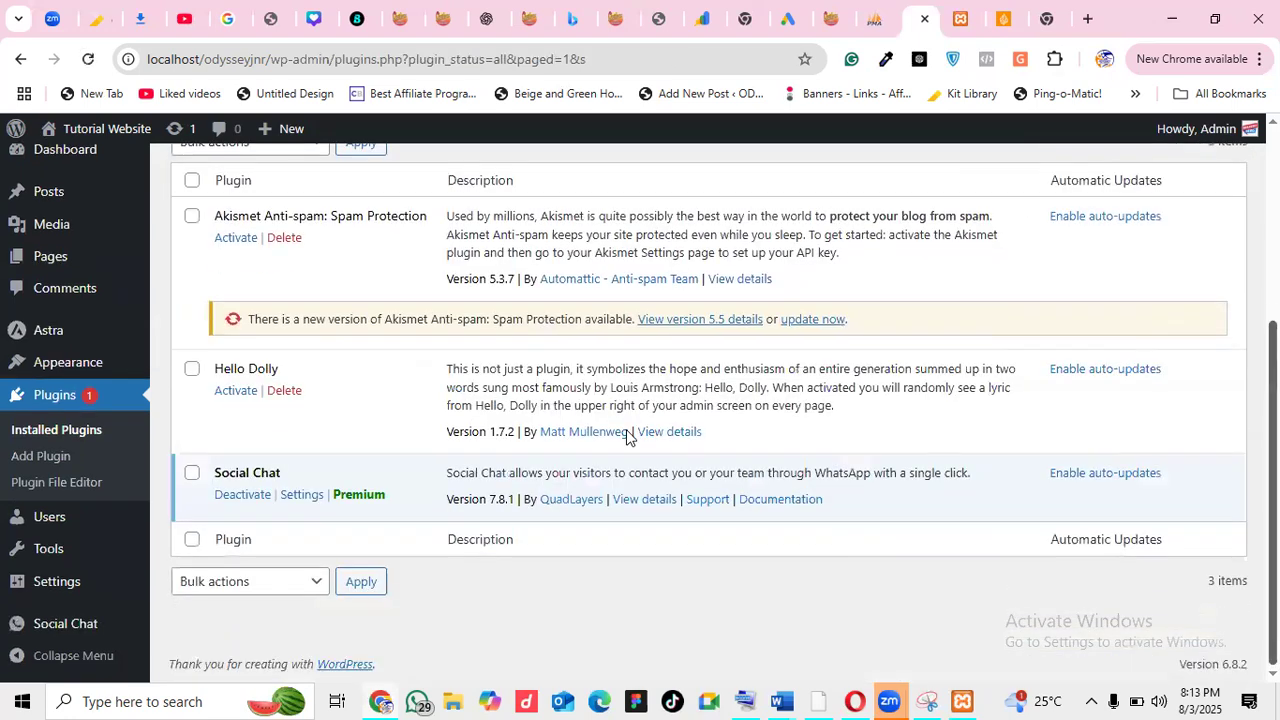
pyautogui.moveTo(284, 473); pyautogui.dragTo(238, 475)
pyautogui.click(304, 472)
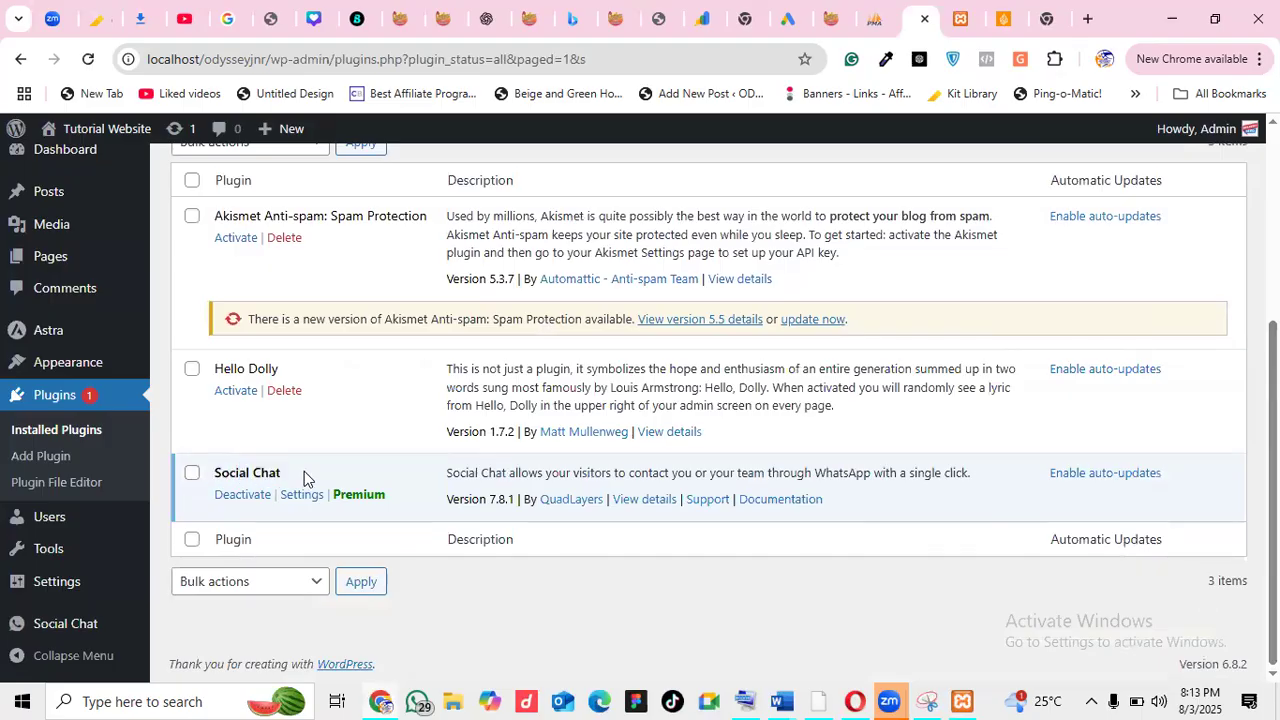
pyautogui.click(960, 14)
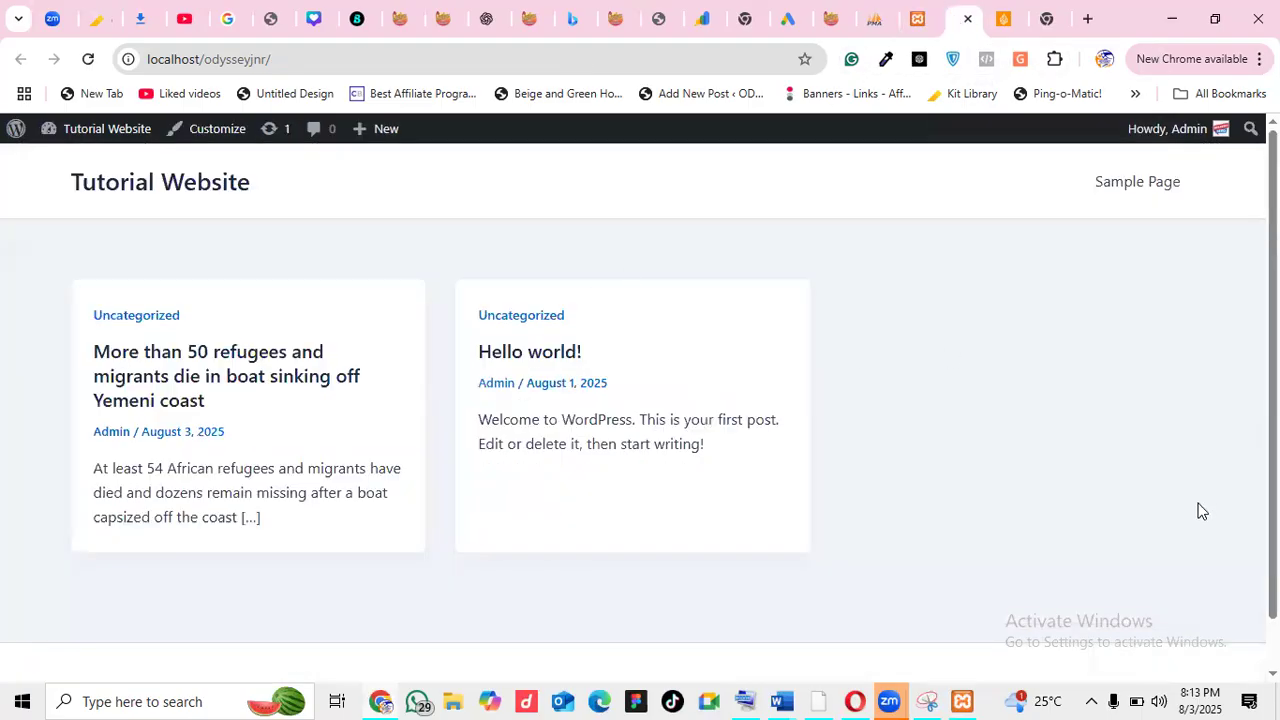
pyautogui.click(88, 60)
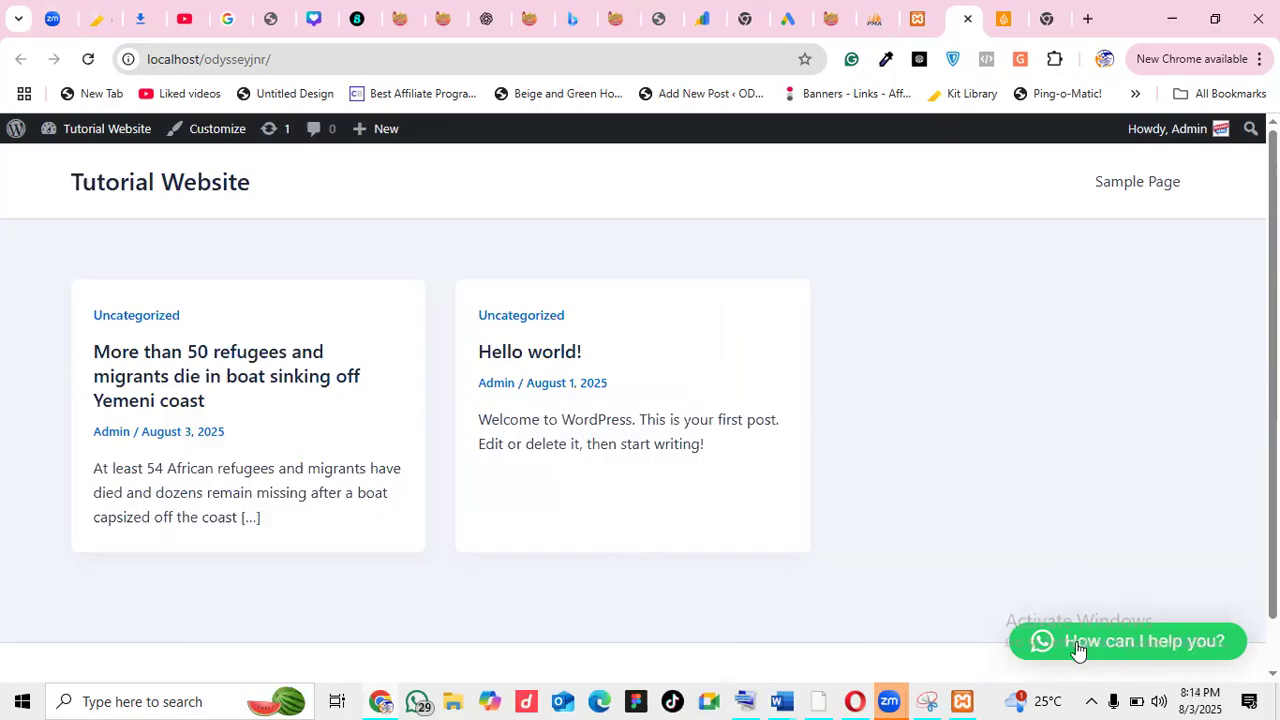
pyautogui.click(1141, 651)
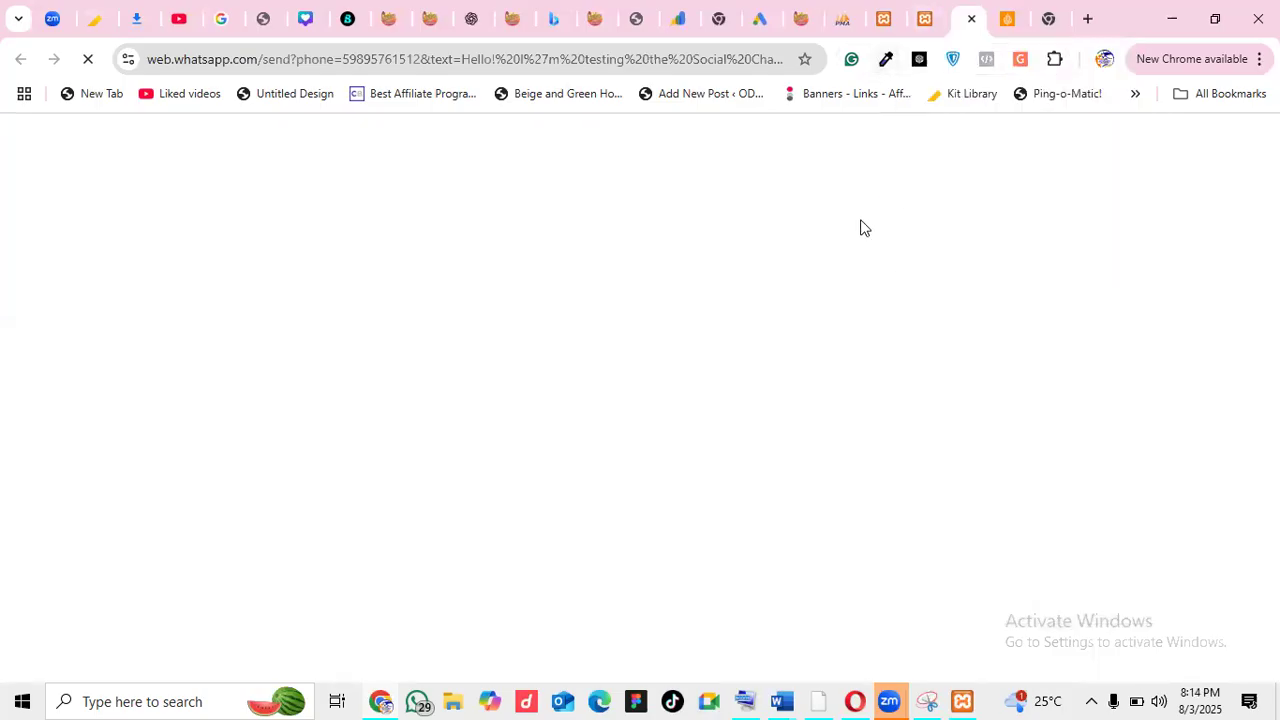
pyautogui.click(921, 24)
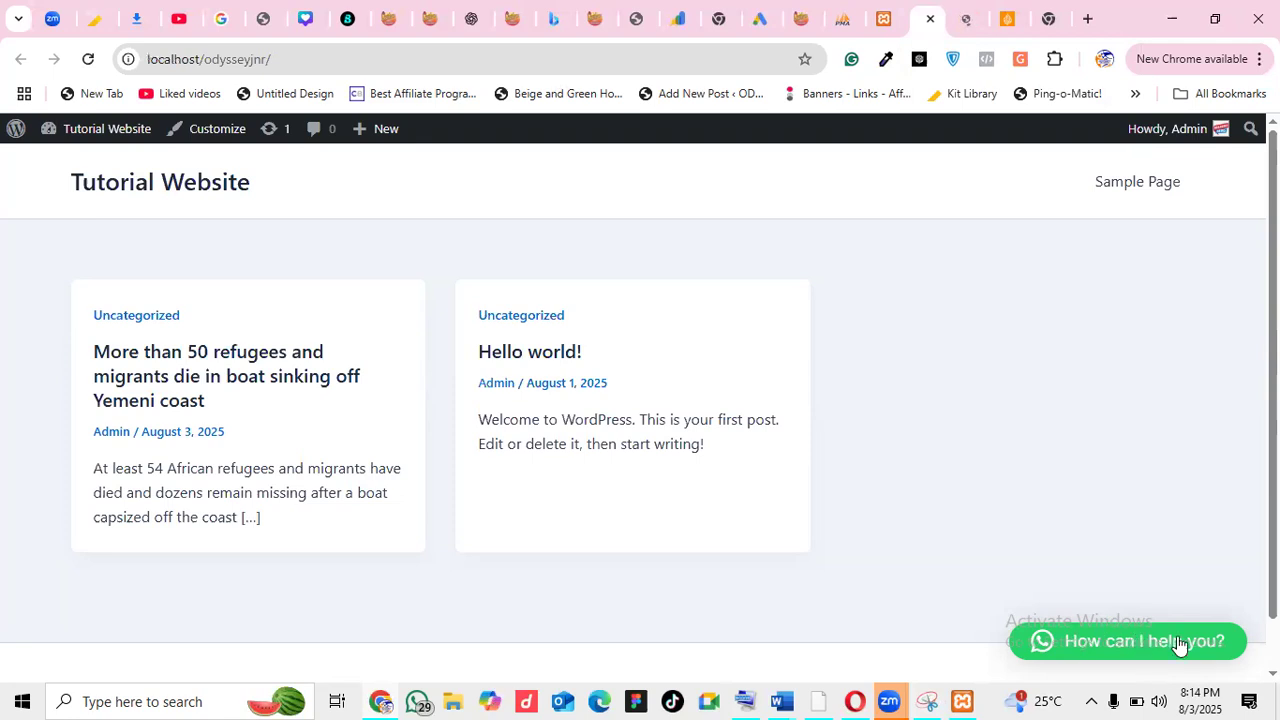
# Delete the Hello Dolly and Akismet Anti-spam plugins, confirming each deletion
pyautogui.click(886, 20)
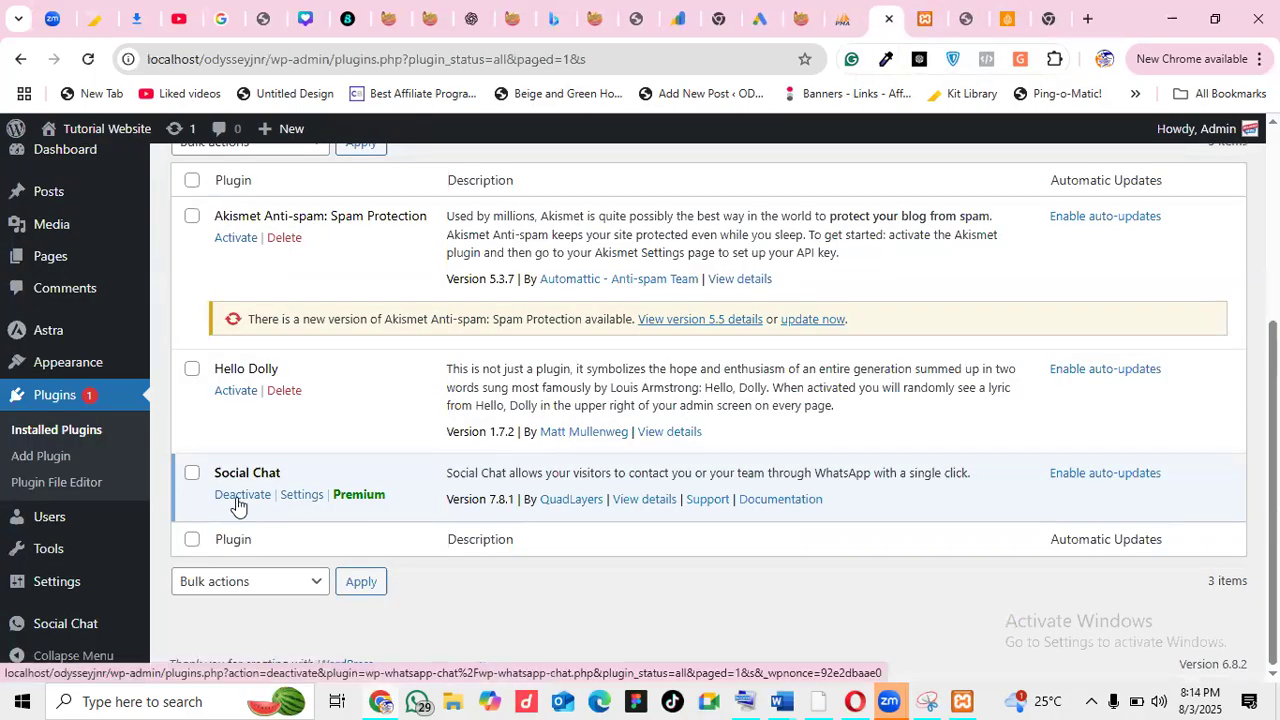
pyautogui.click(285, 391)
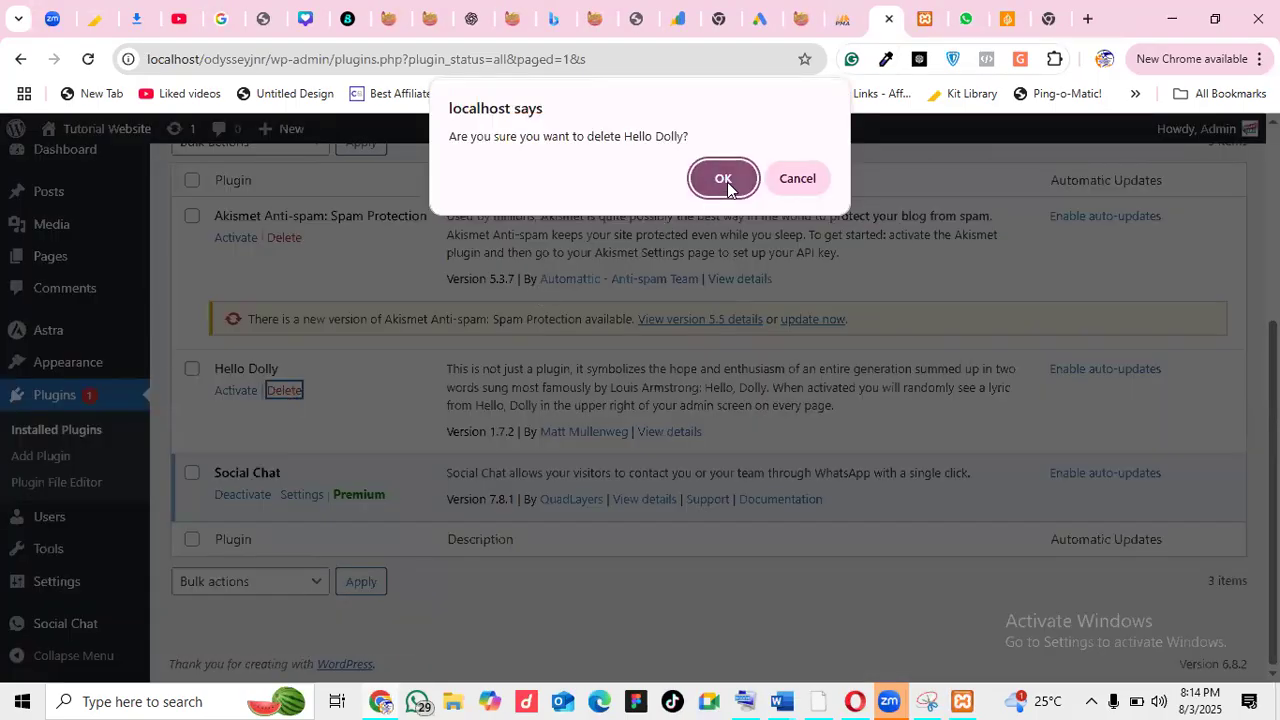
pyautogui.click(726, 182)
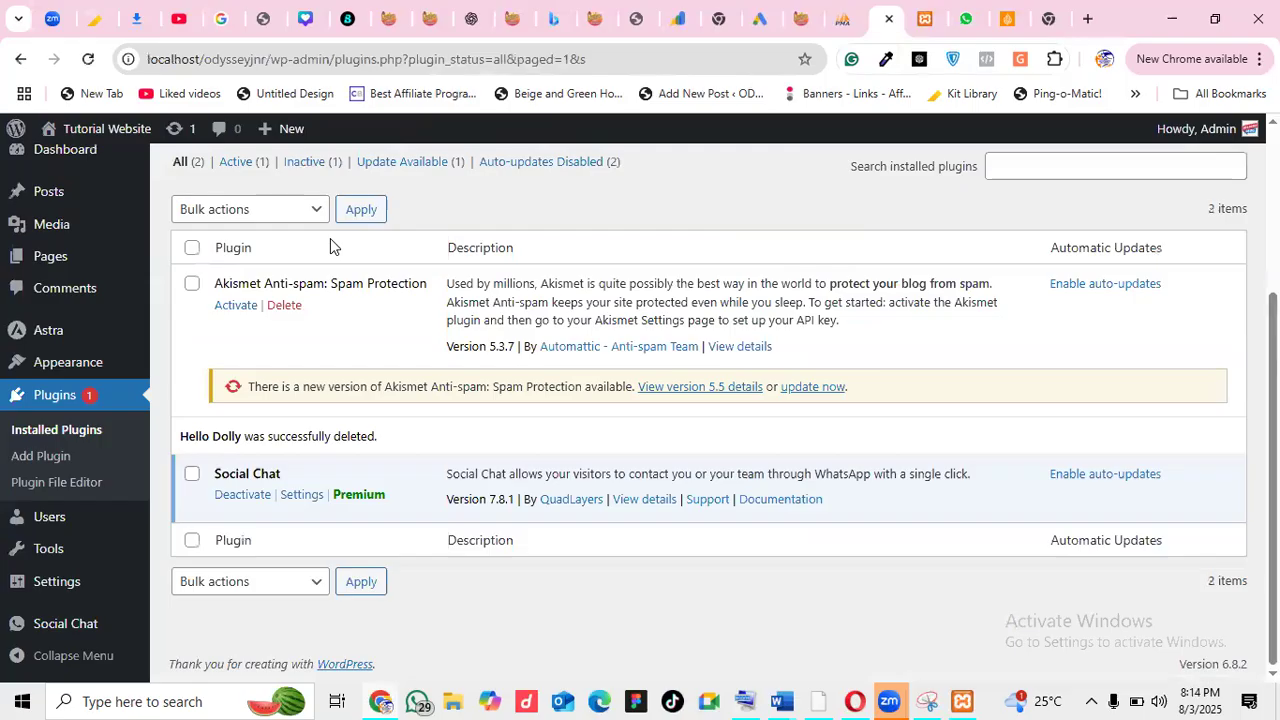
pyautogui.click(288, 305)
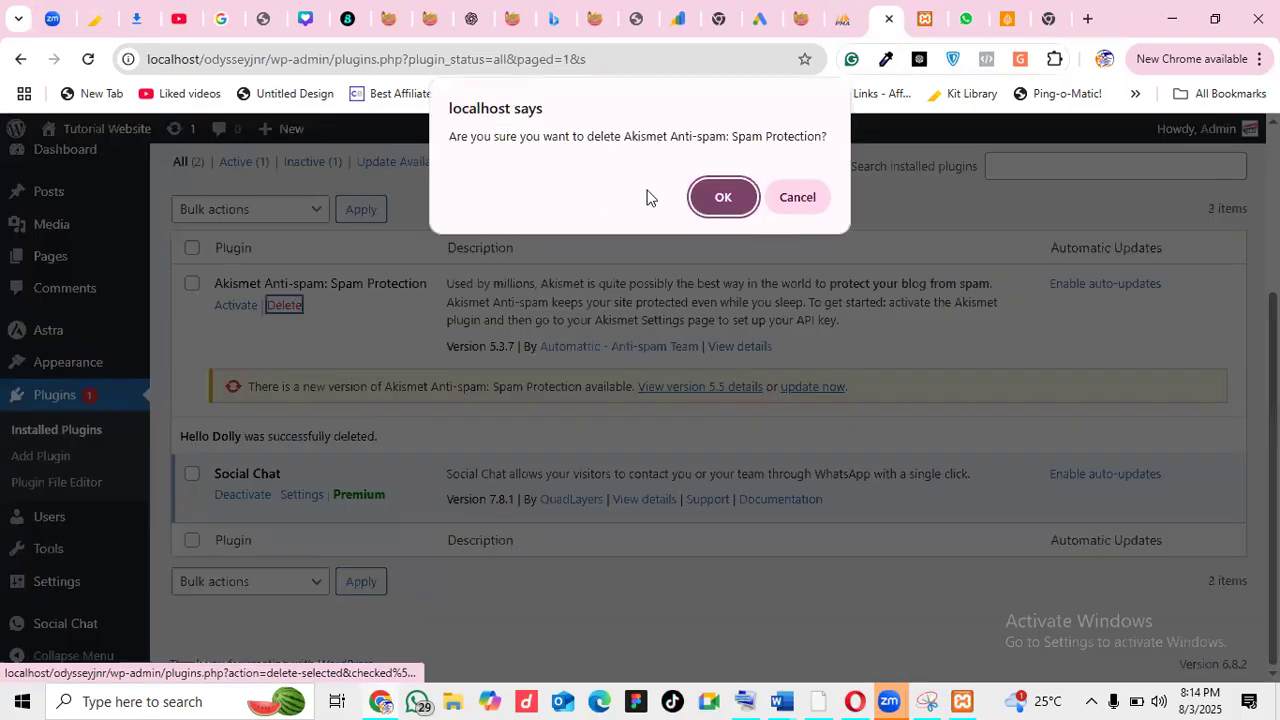
pyautogui.click(728, 205)
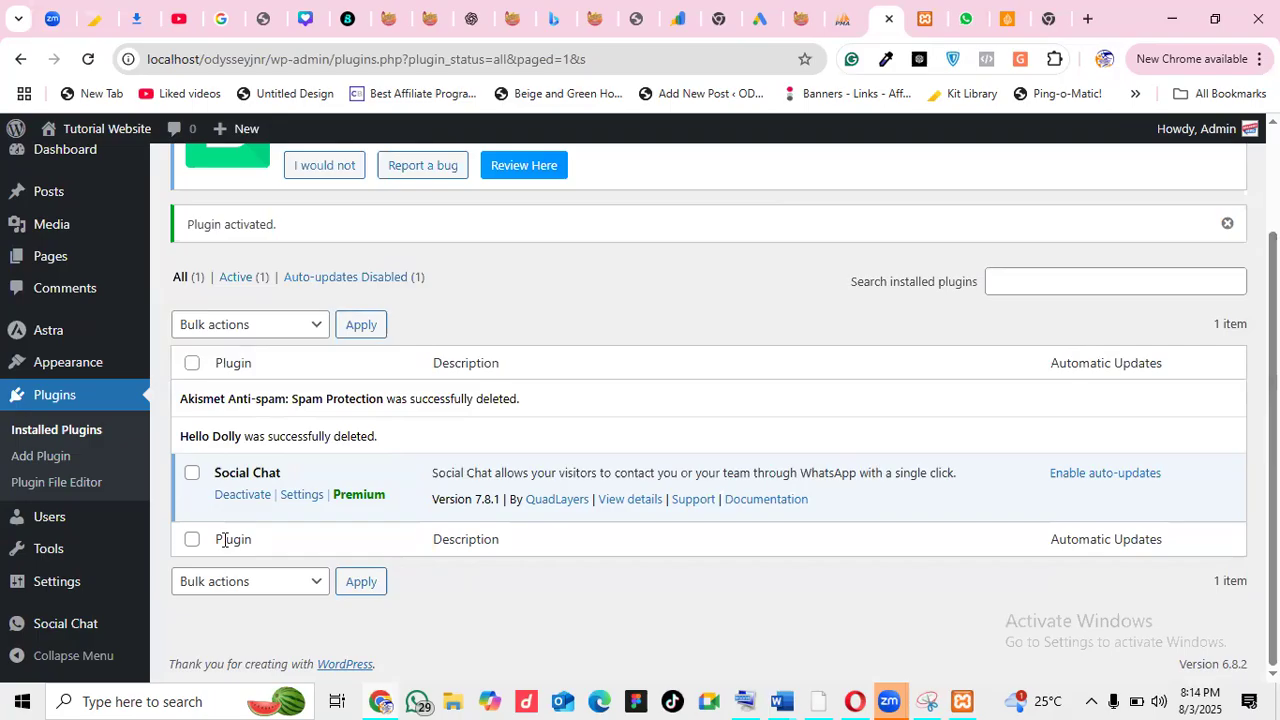
pyautogui.scroll(2, 506, 268)
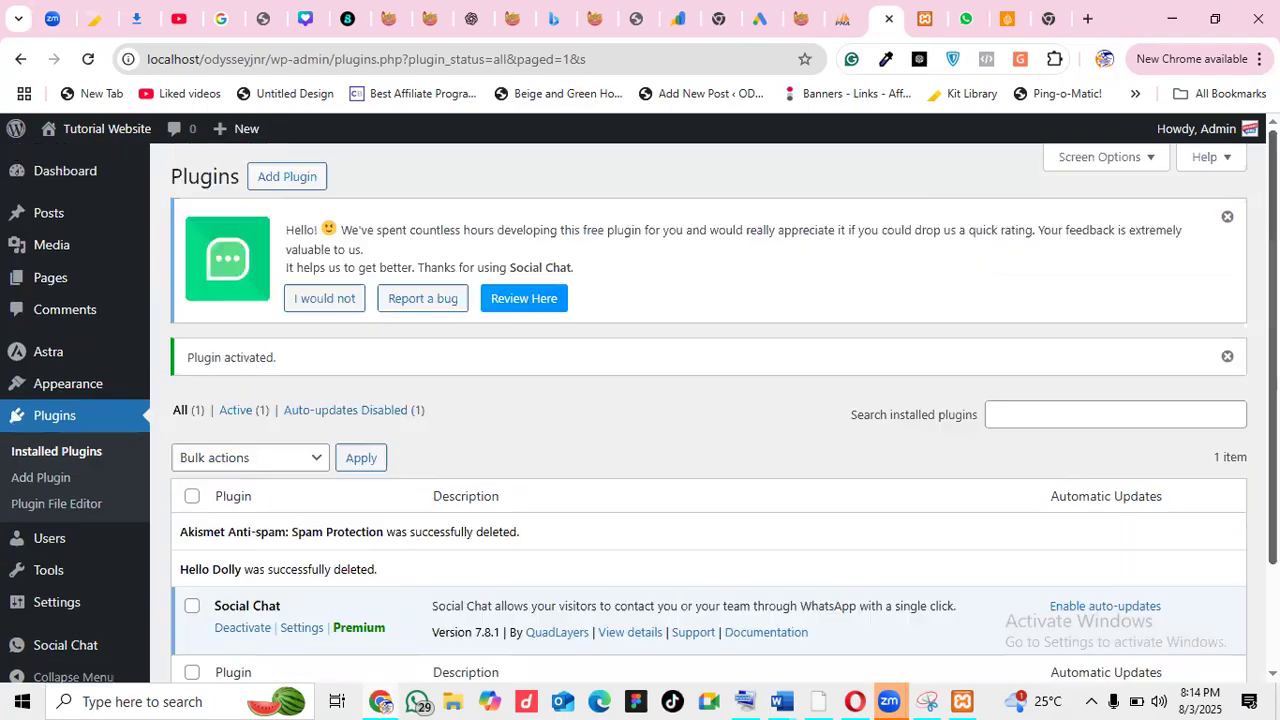
# Search the Add Plugins directory for 'elementor' to find Elementor Website Builder
pyautogui.click(277, 178)
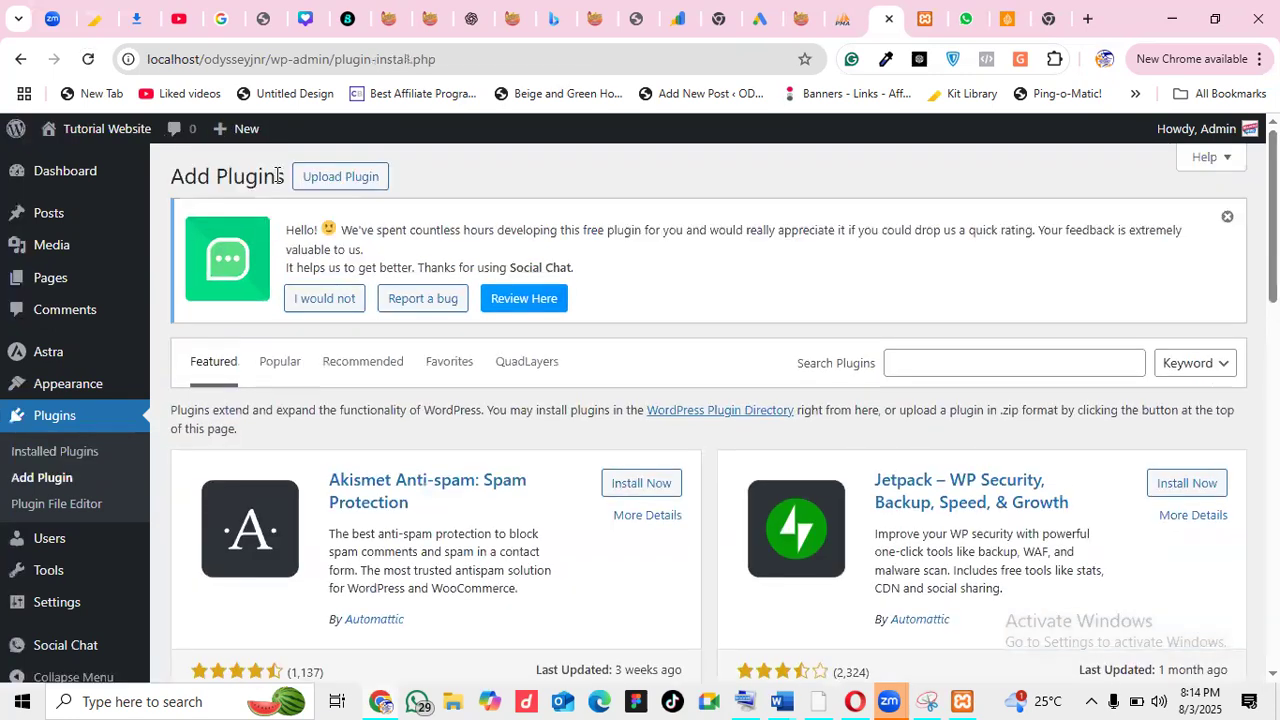
pyautogui.click(940, 360)
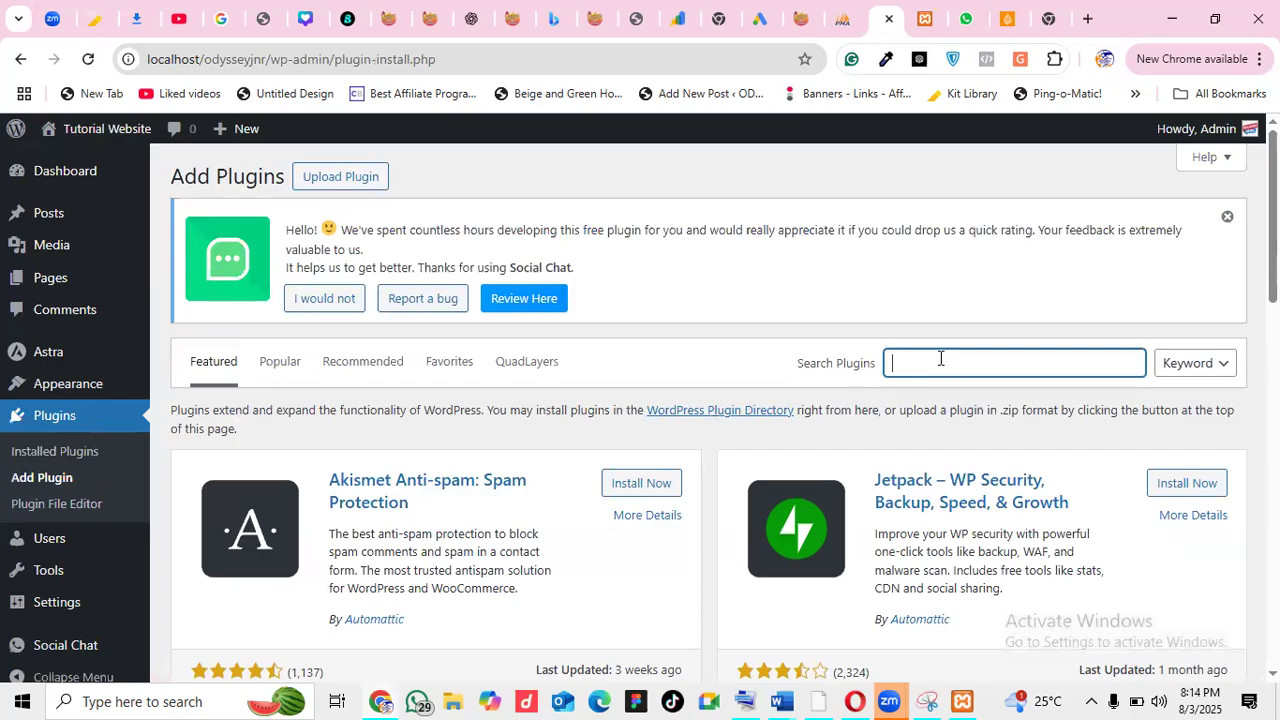
pyautogui.write('elementor')
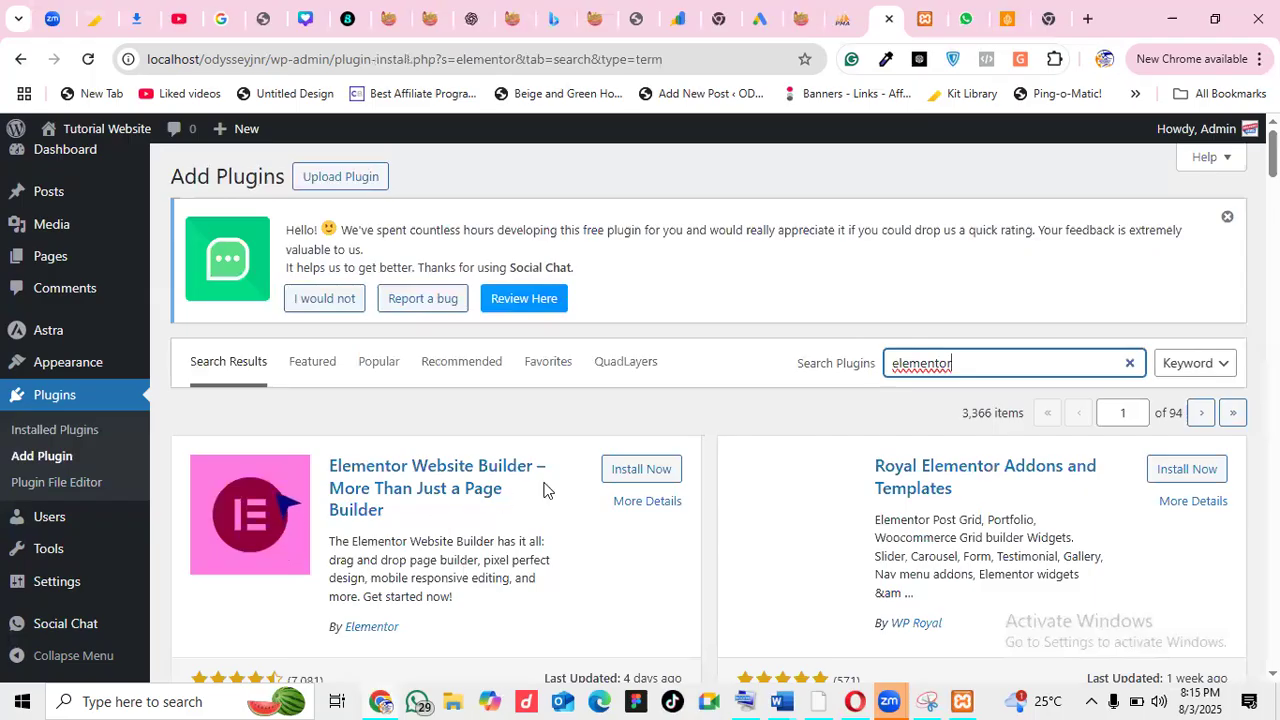
# Install and activate Elementor Website Builder, so Elementor 3.30.4 is listed as active
pyautogui.click(623, 479)
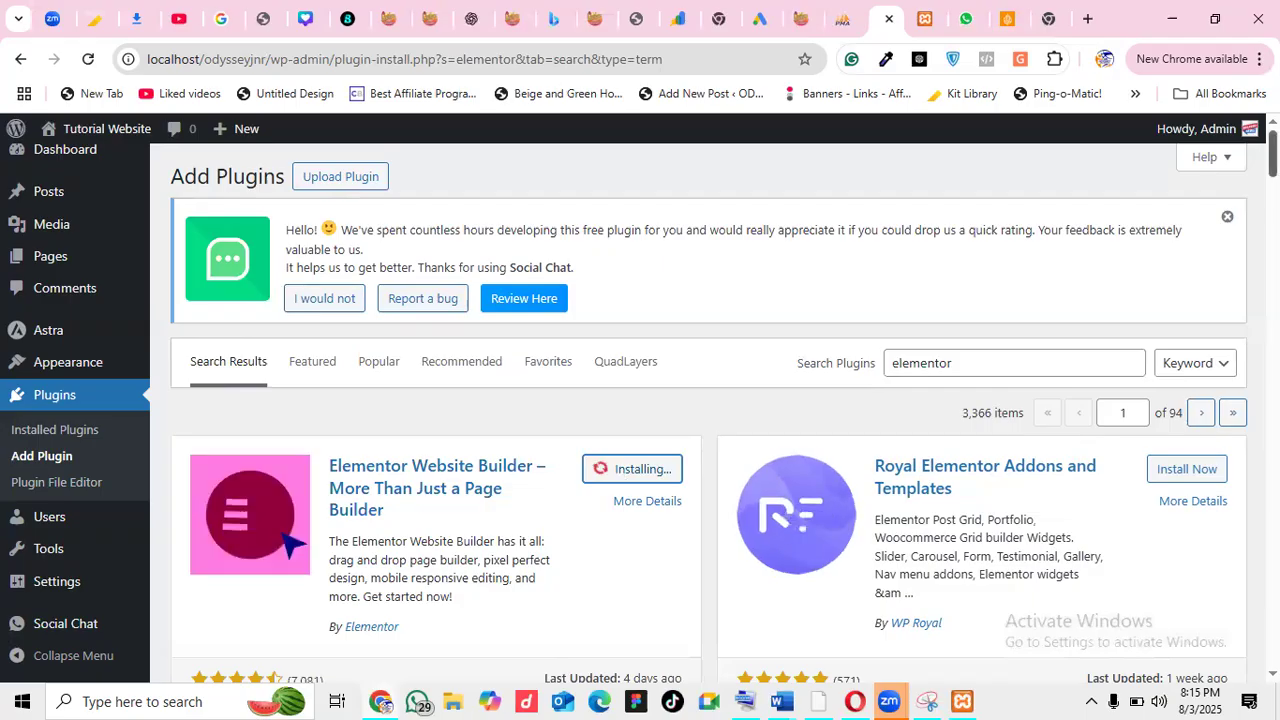
pyautogui.scroll(-1, 700, 400)
pyautogui.scroll(-1, 708, 412)
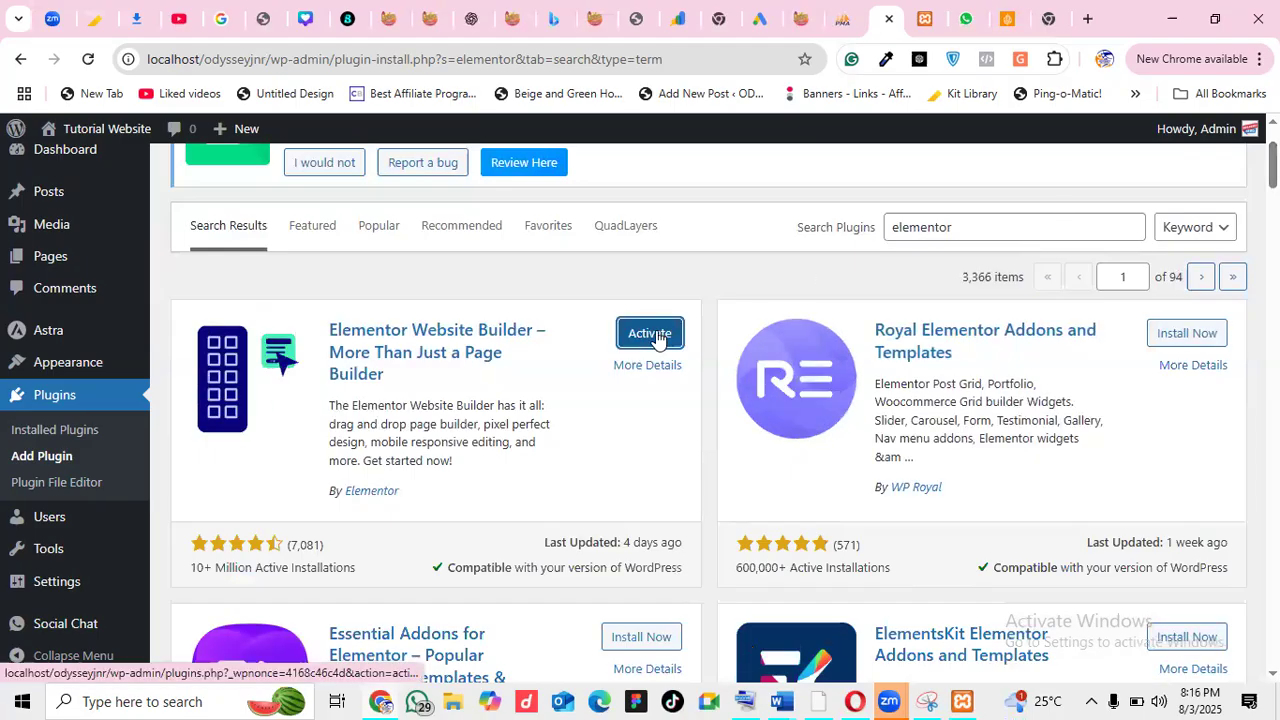
pyautogui.click(656, 337)
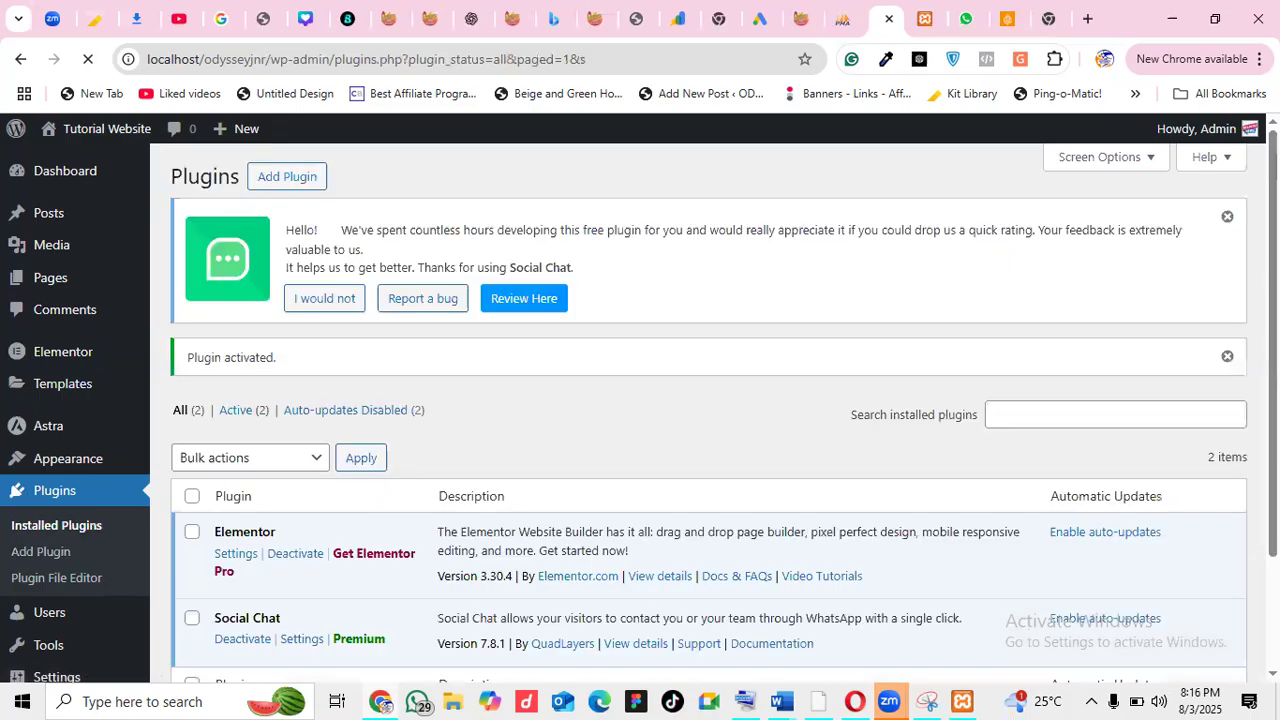
pyautogui.scroll(-2, 708, 400)
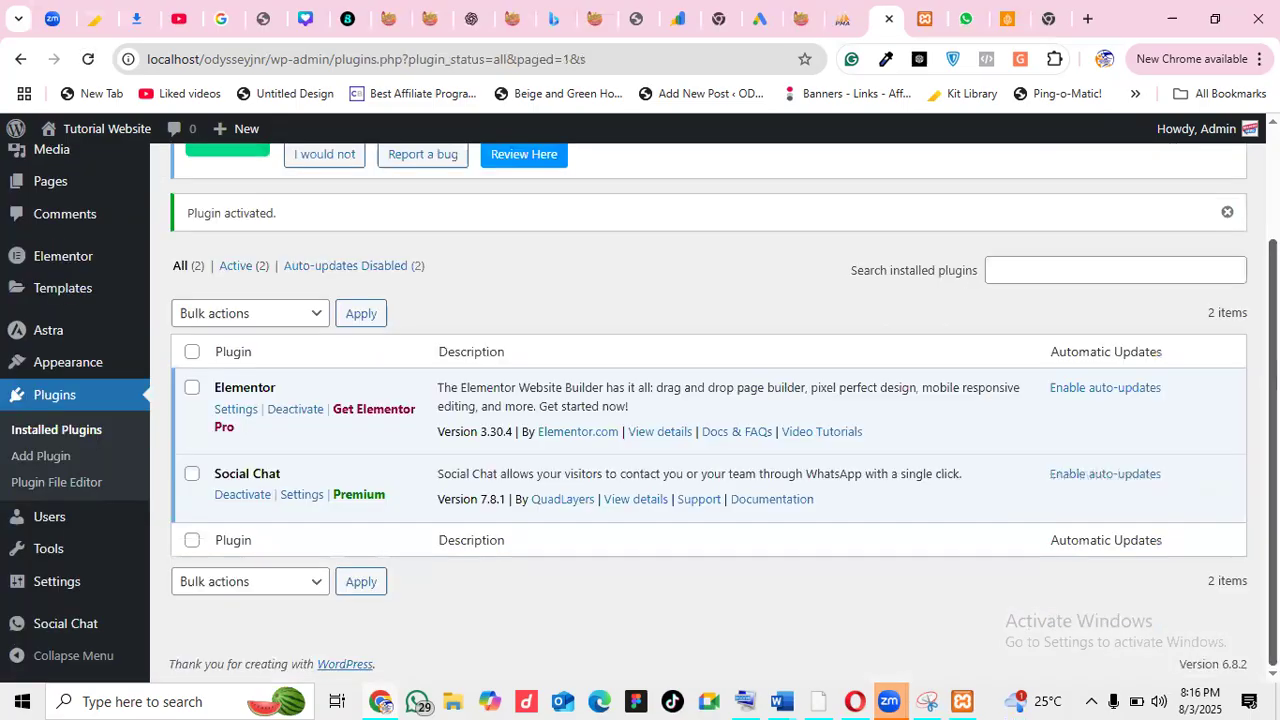
# Go from the Plugins list to Users > All Users, which shows the single Administrator account
pyautogui.scroll(2, 583, 286)
pyautogui.scroll(-2, 583, 286)
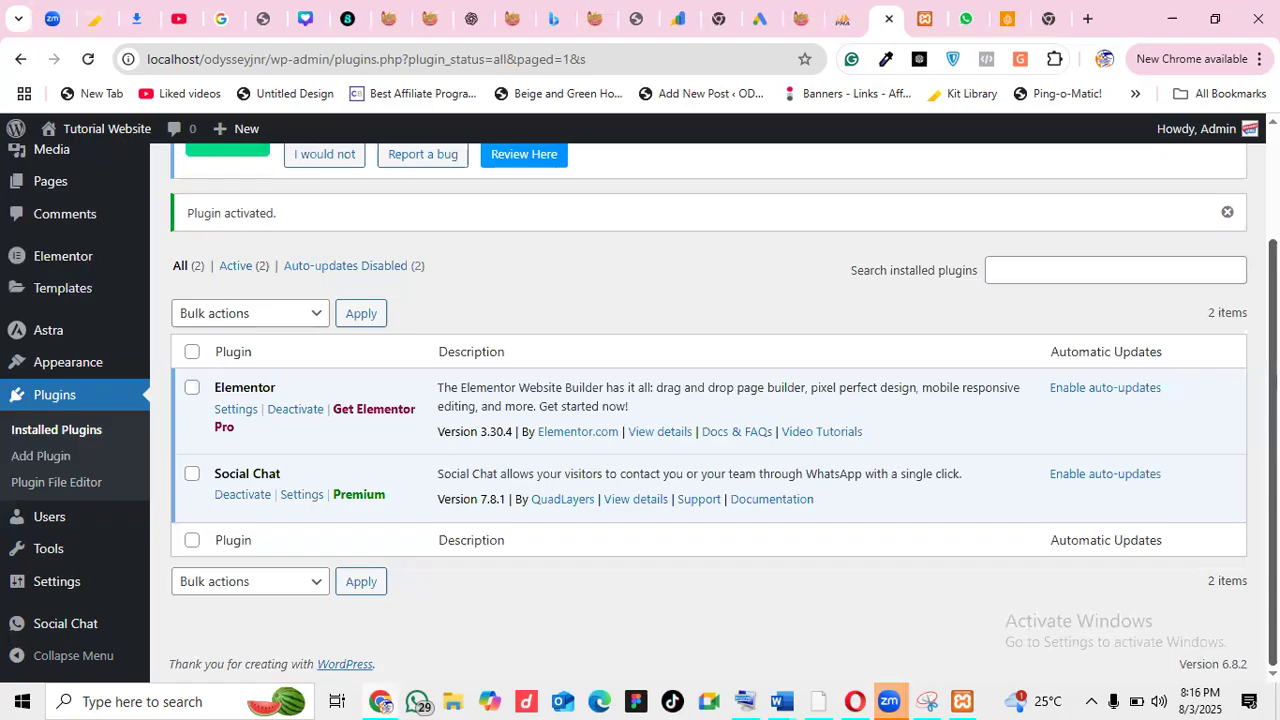
pyautogui.moveTo(1273, 450); pyautogui.dragTo(1273, 433)
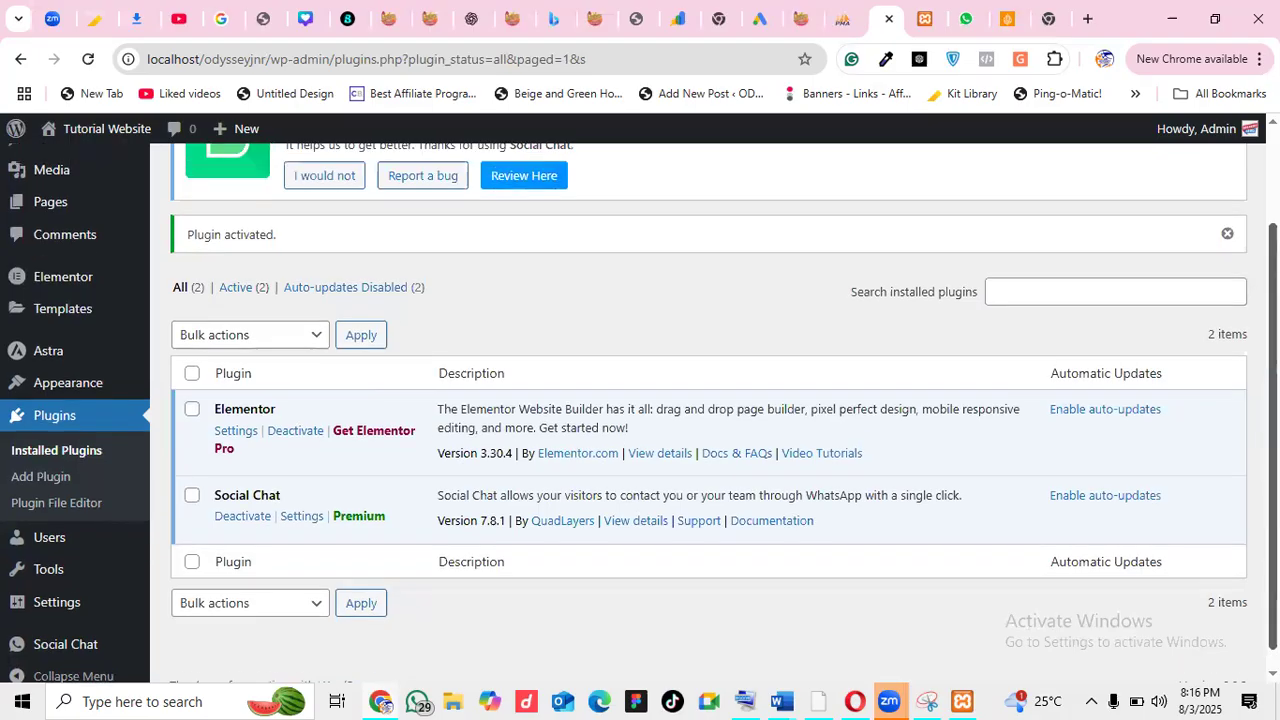
pyautogui.scroll(-1, 952, 597)
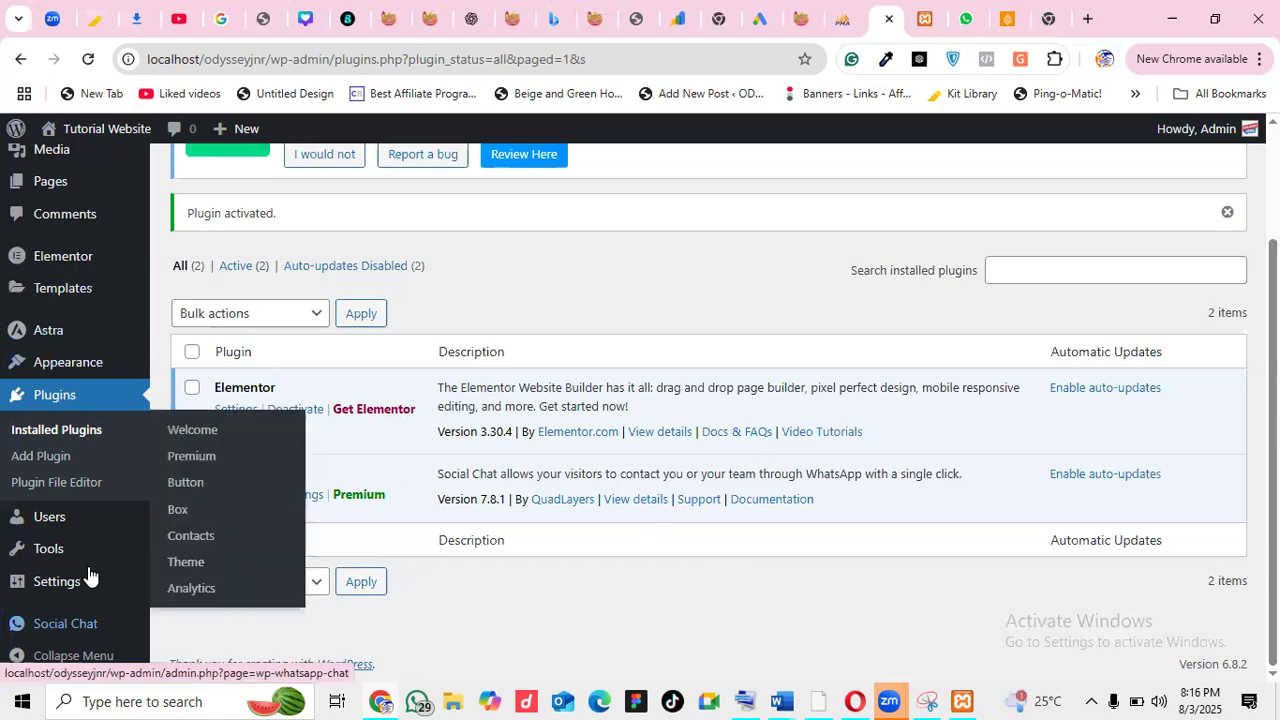
pyautogui.moveTo(70, 524)
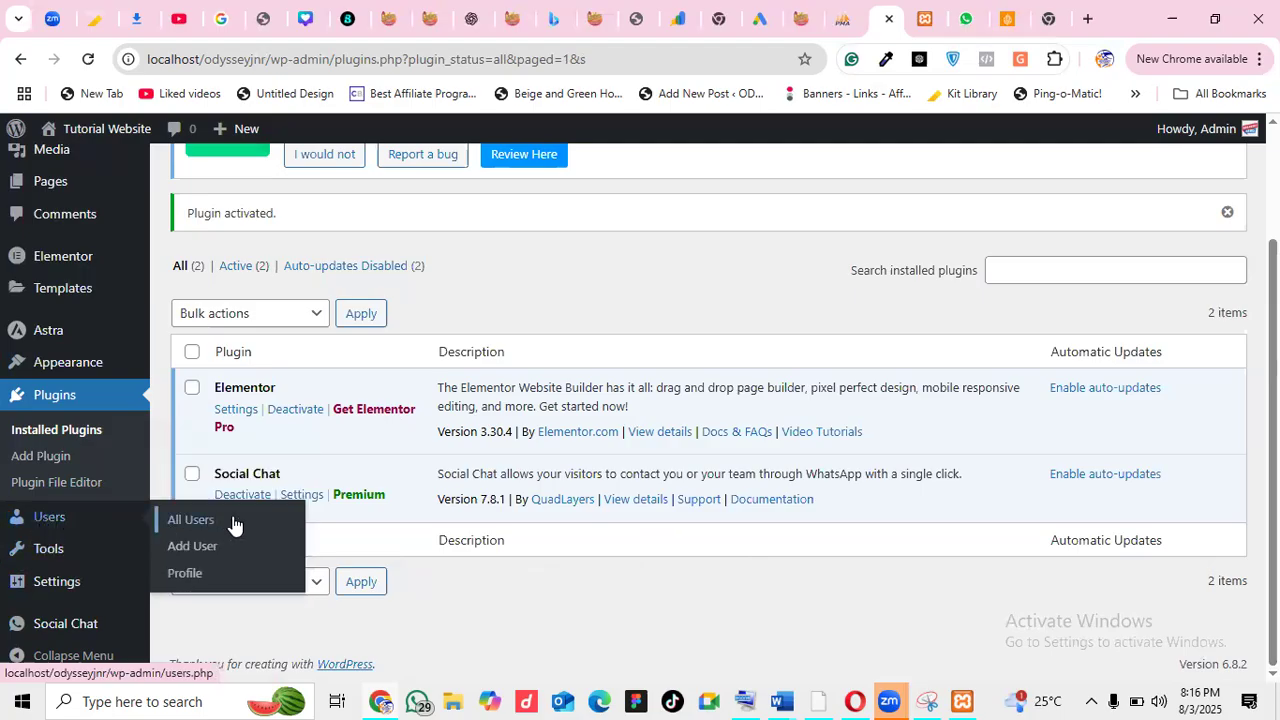
pyautogui.click(190, 523)
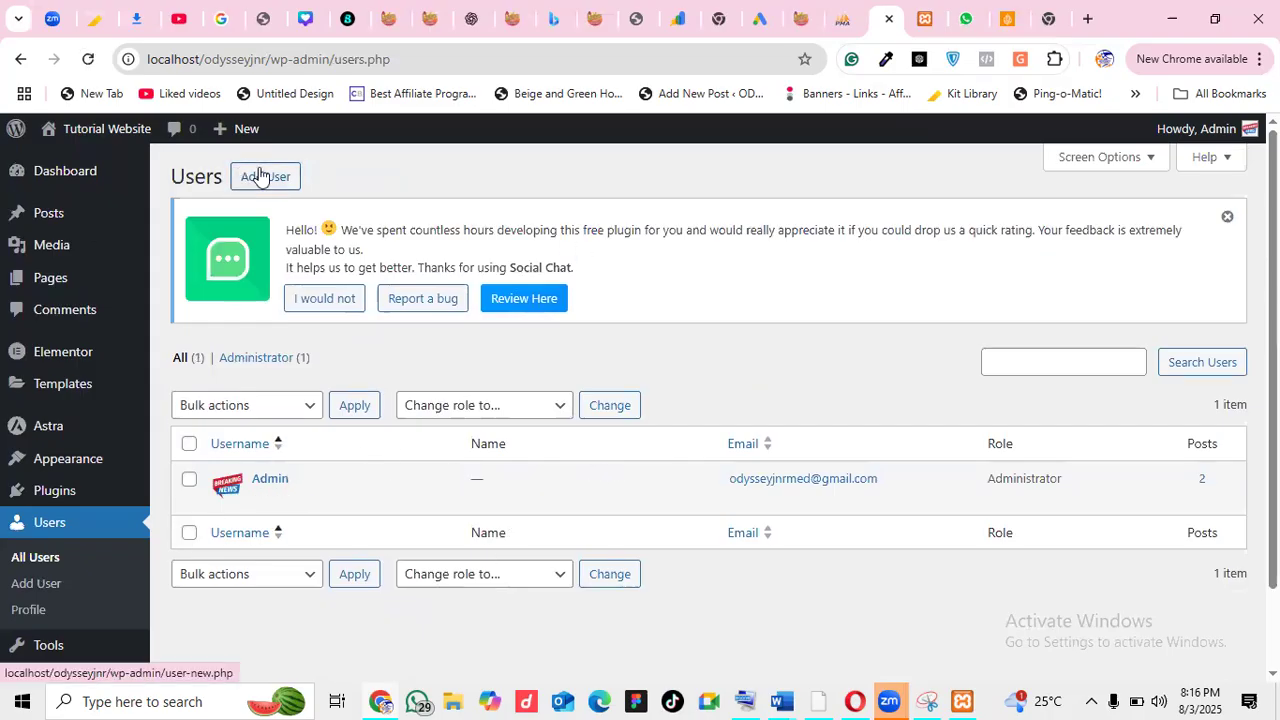
# Dismiss the Social Chat rating notice and open the Add User form
pyautogui.click(1228, 218)
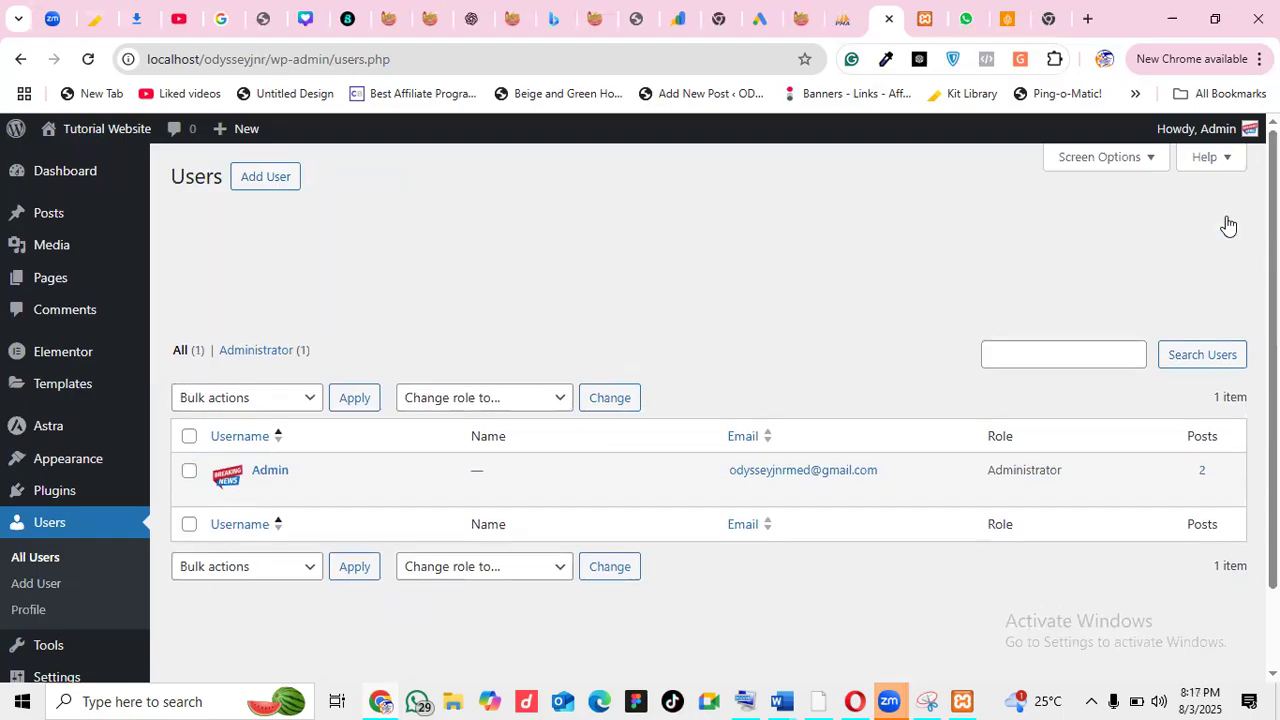
pyautogui.moveTo(434, 346)
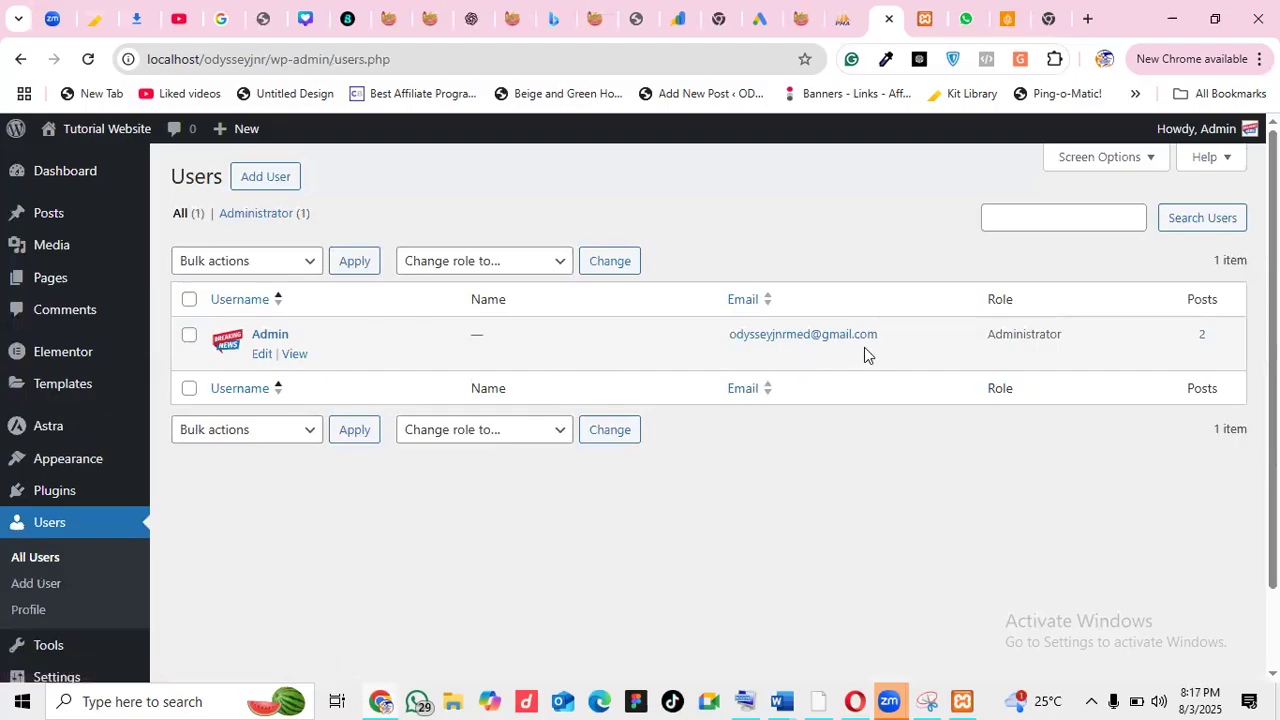
pyautogui.click(264, 185)
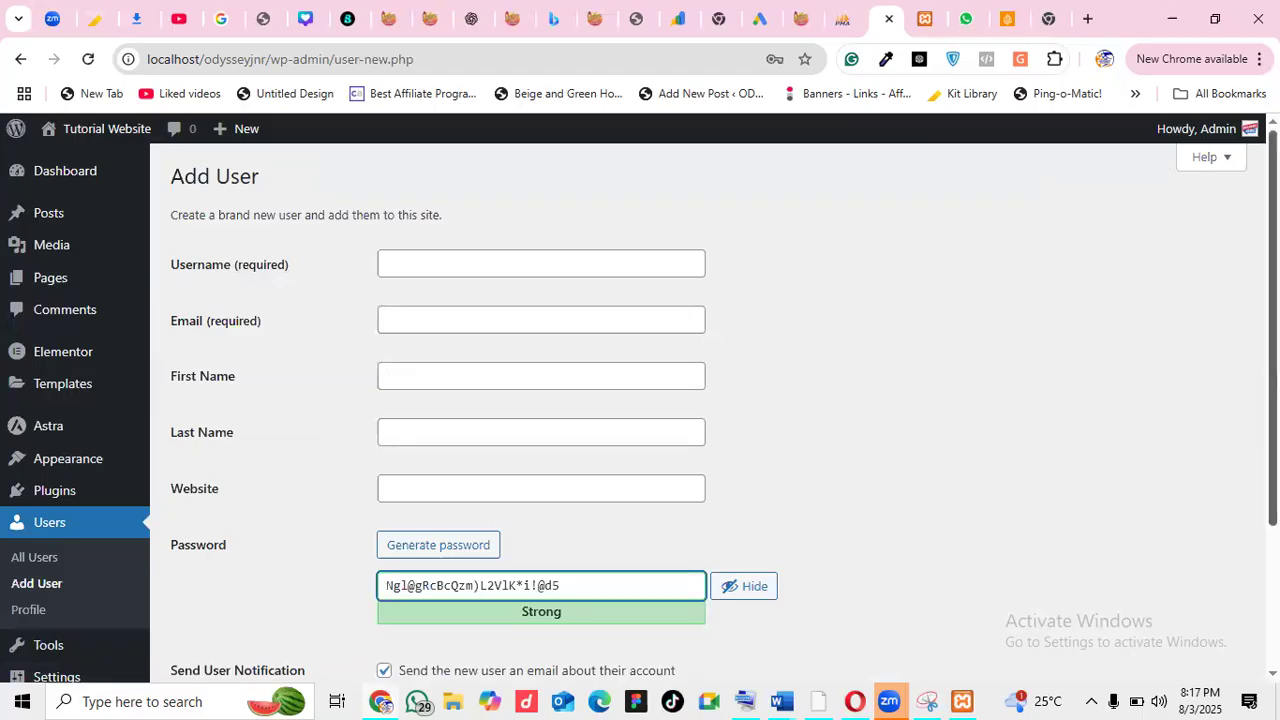
# Scroll through the Add User form, then leave it unsaved for Settings > General
pyautogui.scroll(-2, 640, 400)
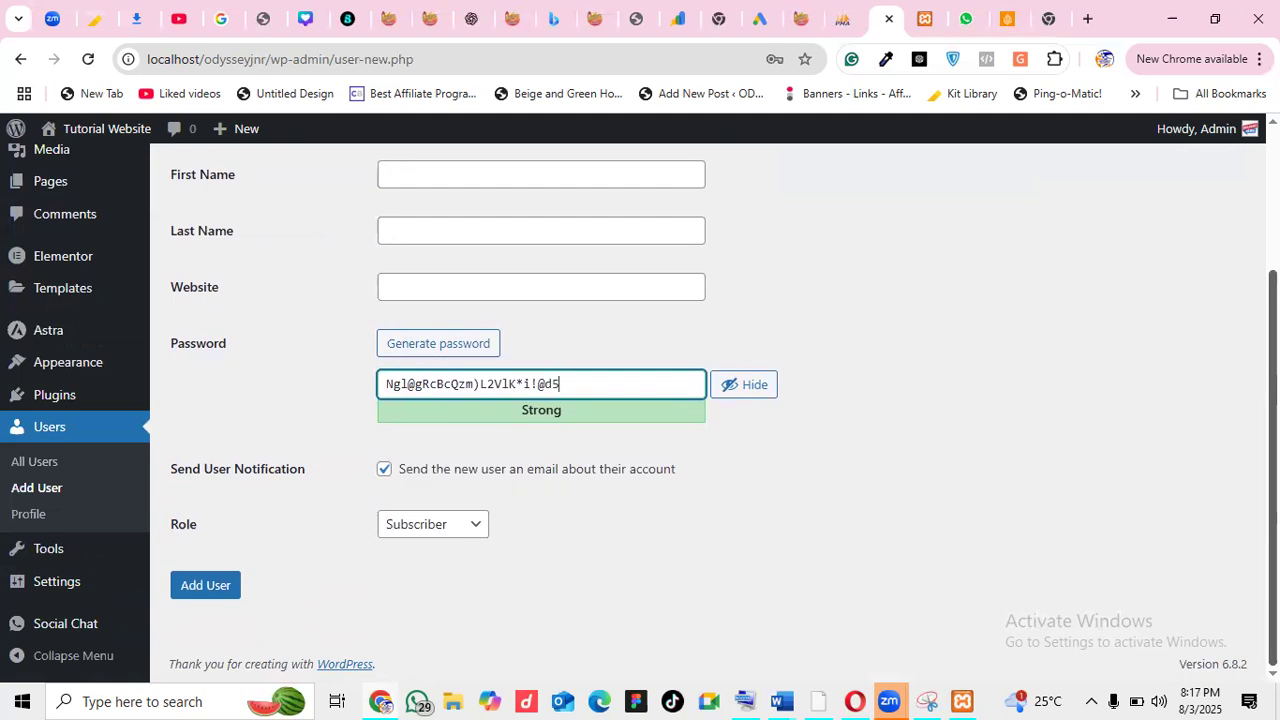
pyautogui.scroll(2, 640, 400)
pyautogui.scroll(-2, 640, 400)
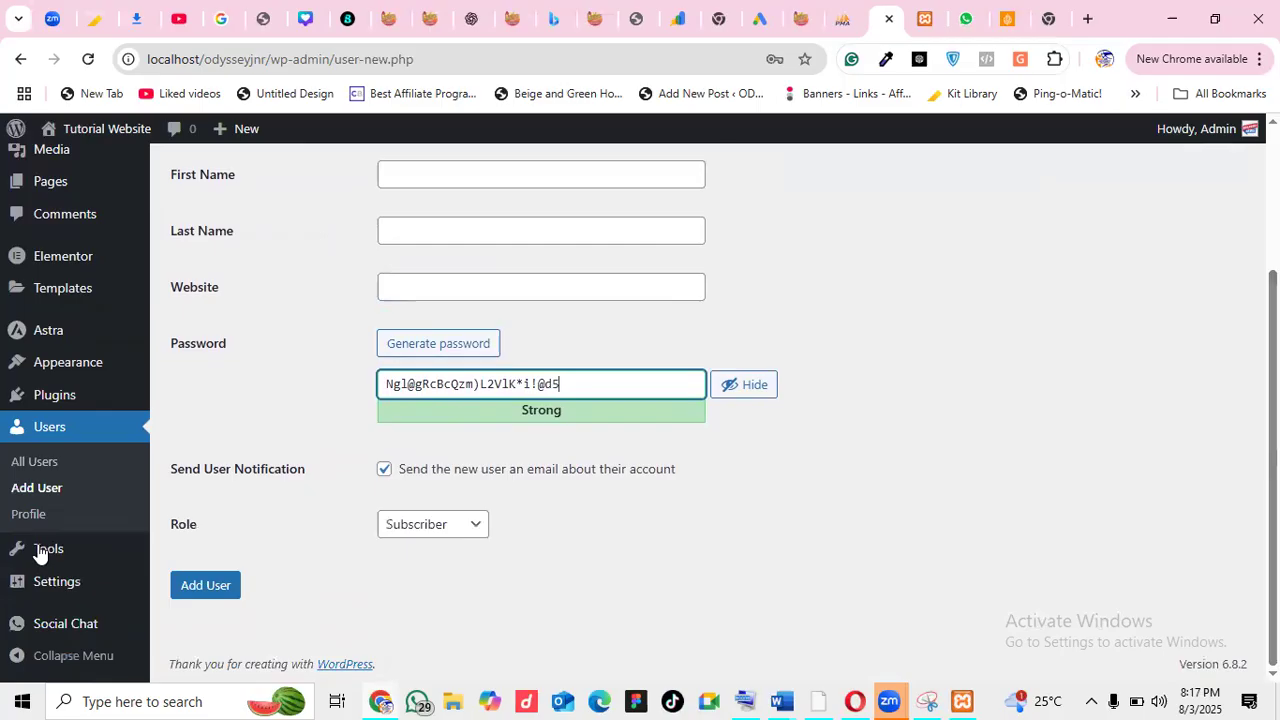
pyautogui.moveTo(57, 553)
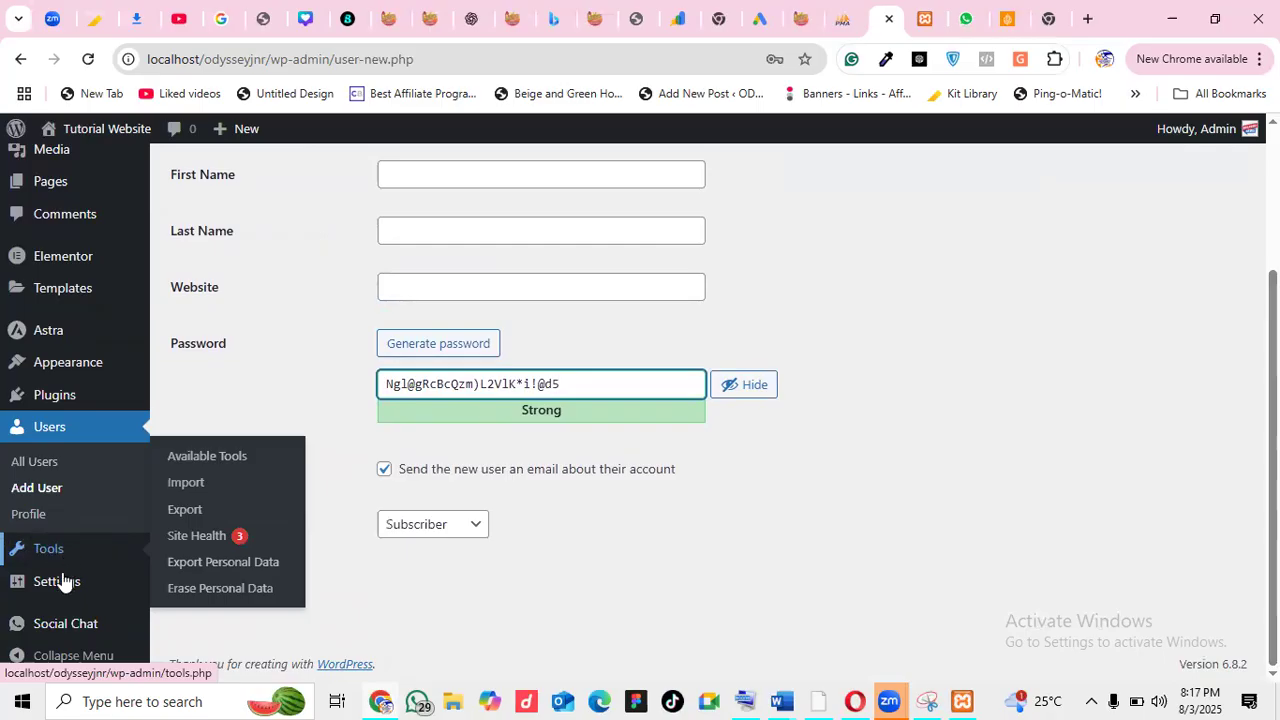
pyautogui.moveTo(59, 592)
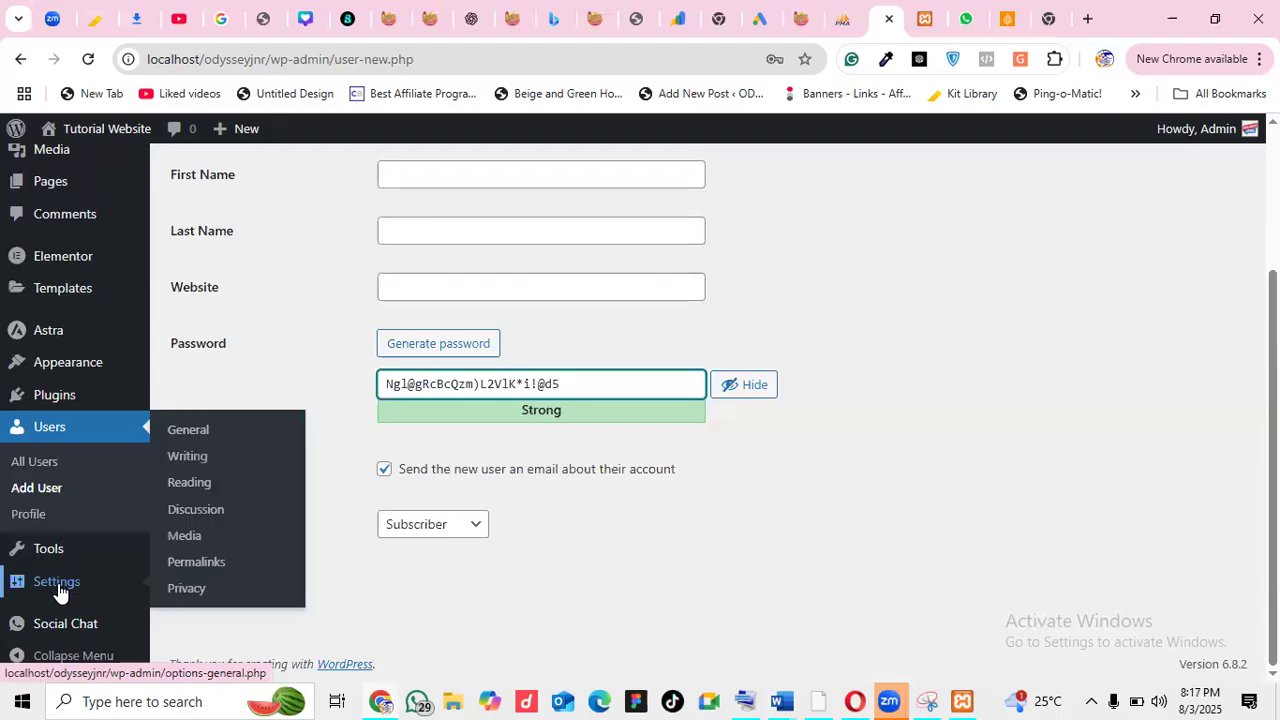
pyautogui.click(194, 436)
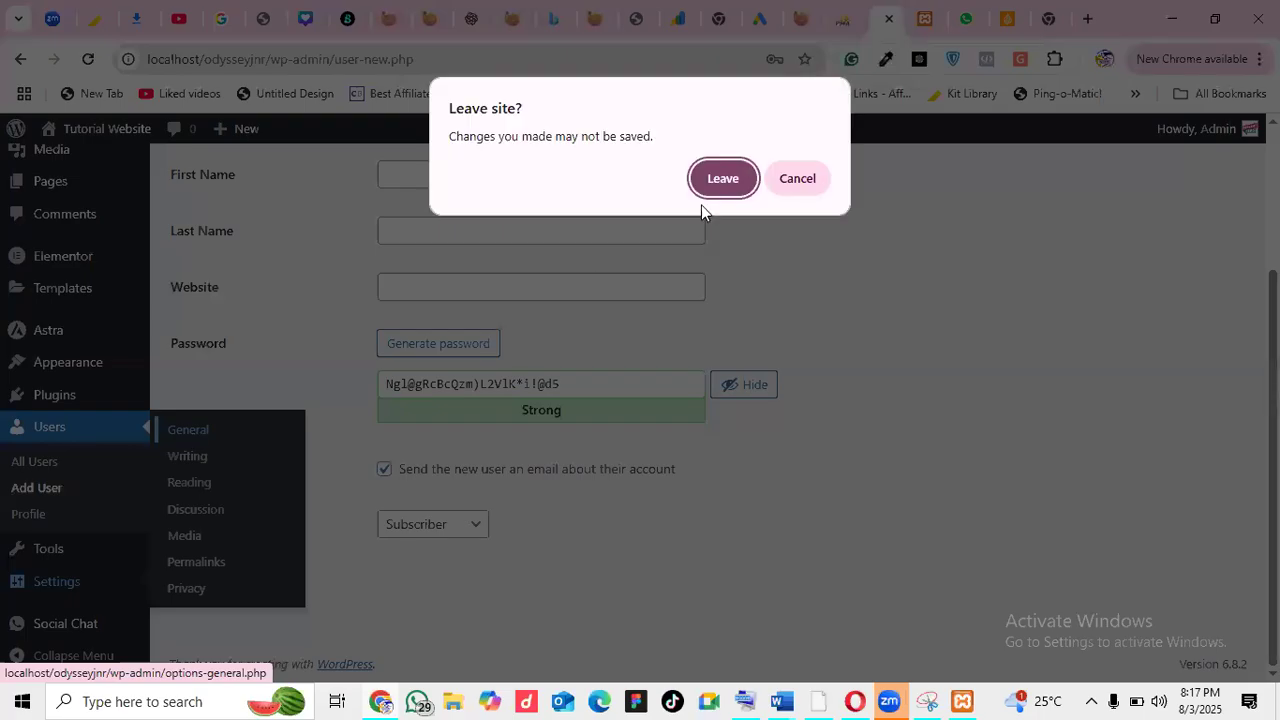
pyautogui.click(727, 187)
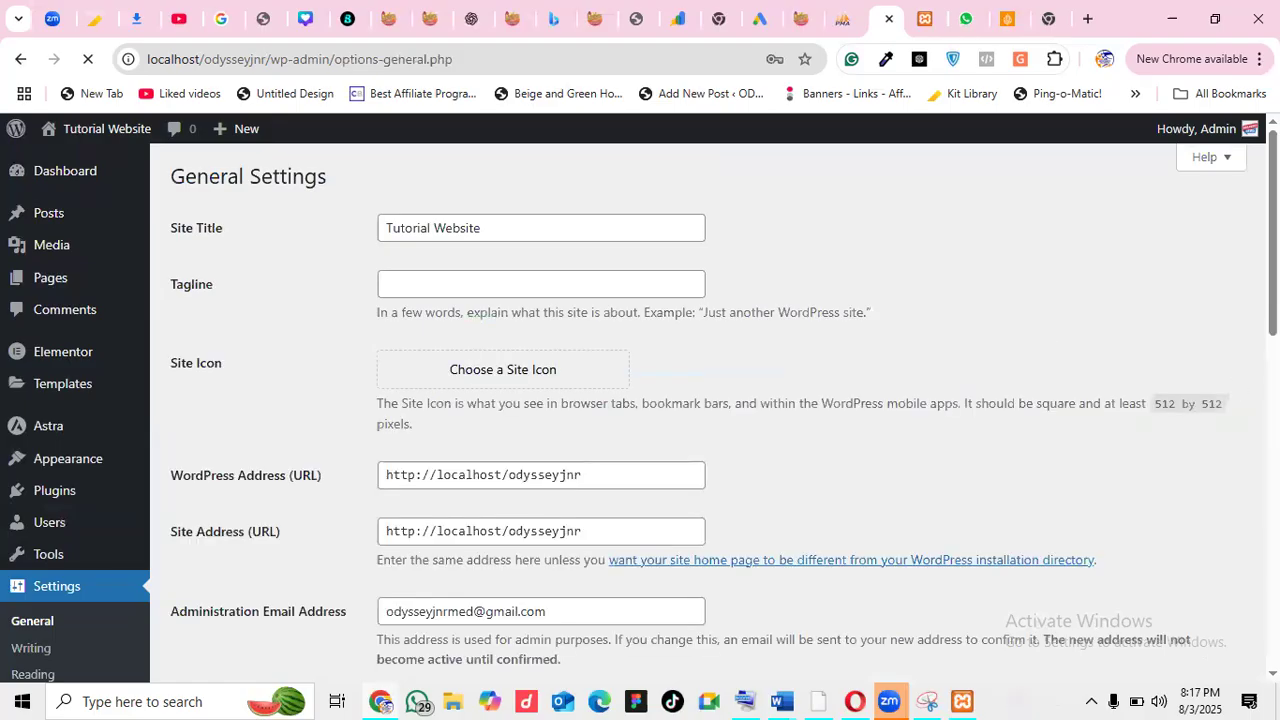
# Extend the site title to 'Tutorial Website And Design'
pyautogui.scroll(-5, 720, 410)
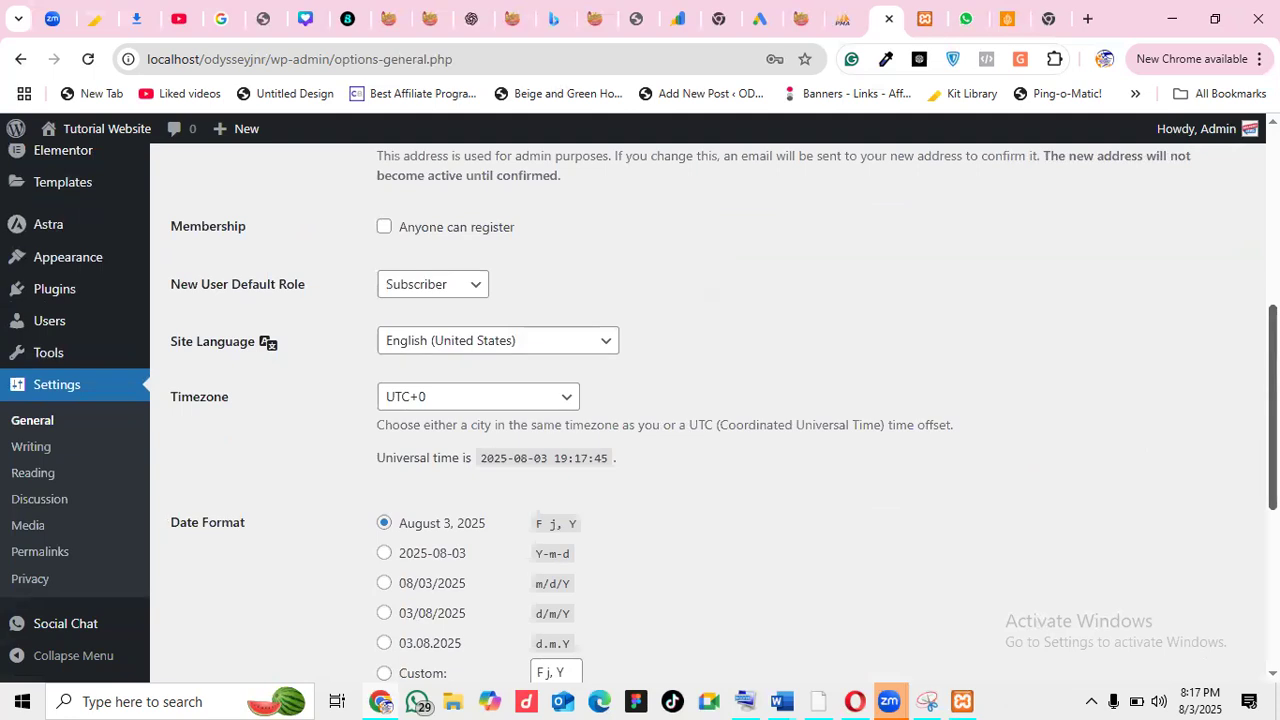
pyautogui.scroll(5, 720, 410)
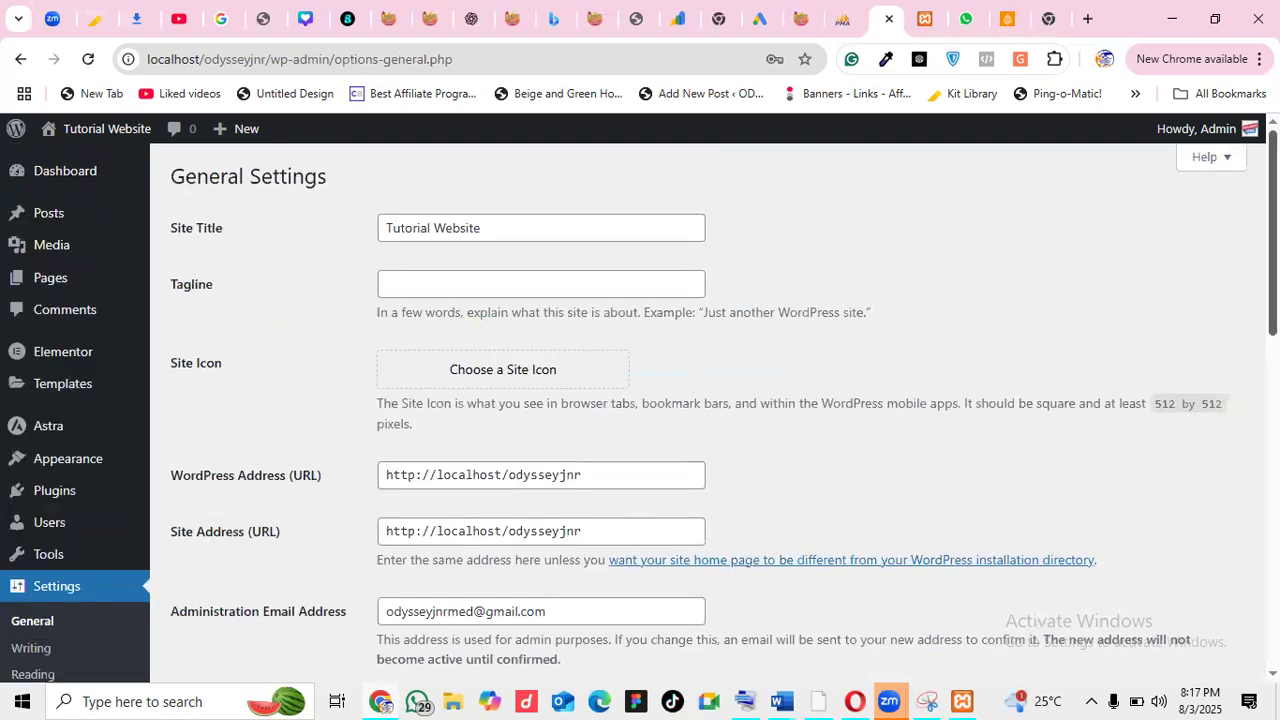
pyautogui.click(504, 238)
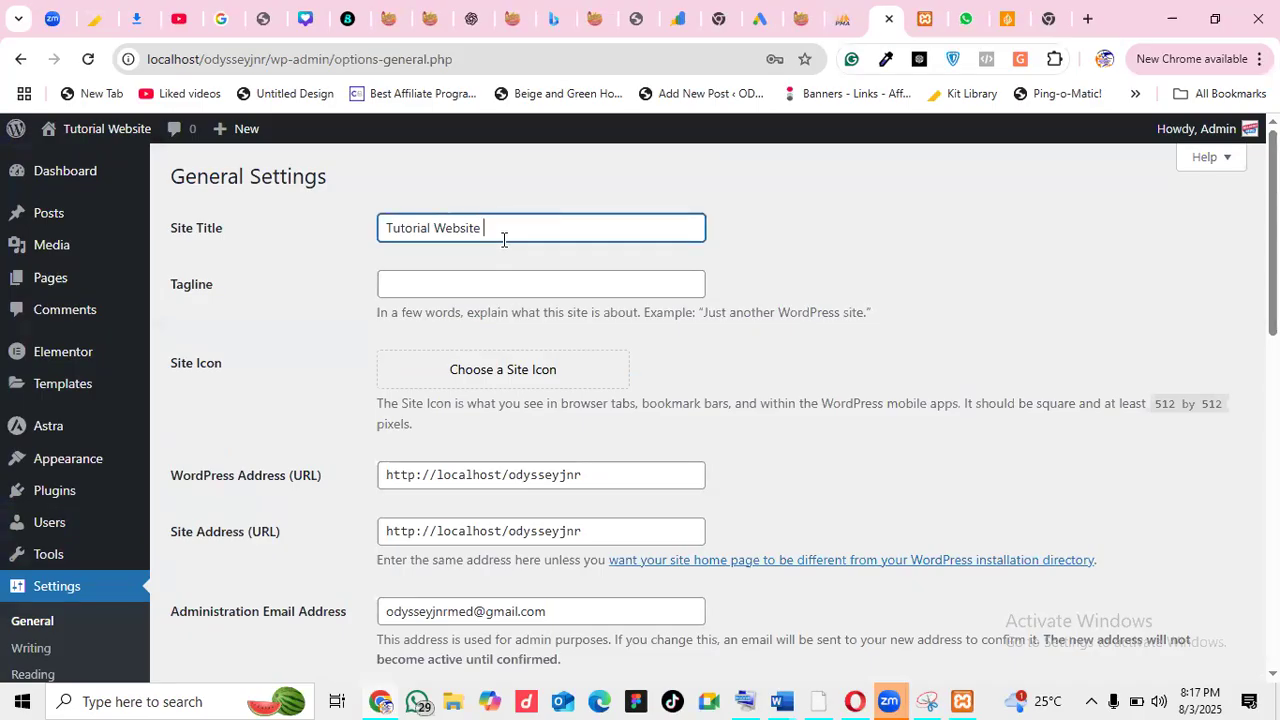
pyautogui.write('And')
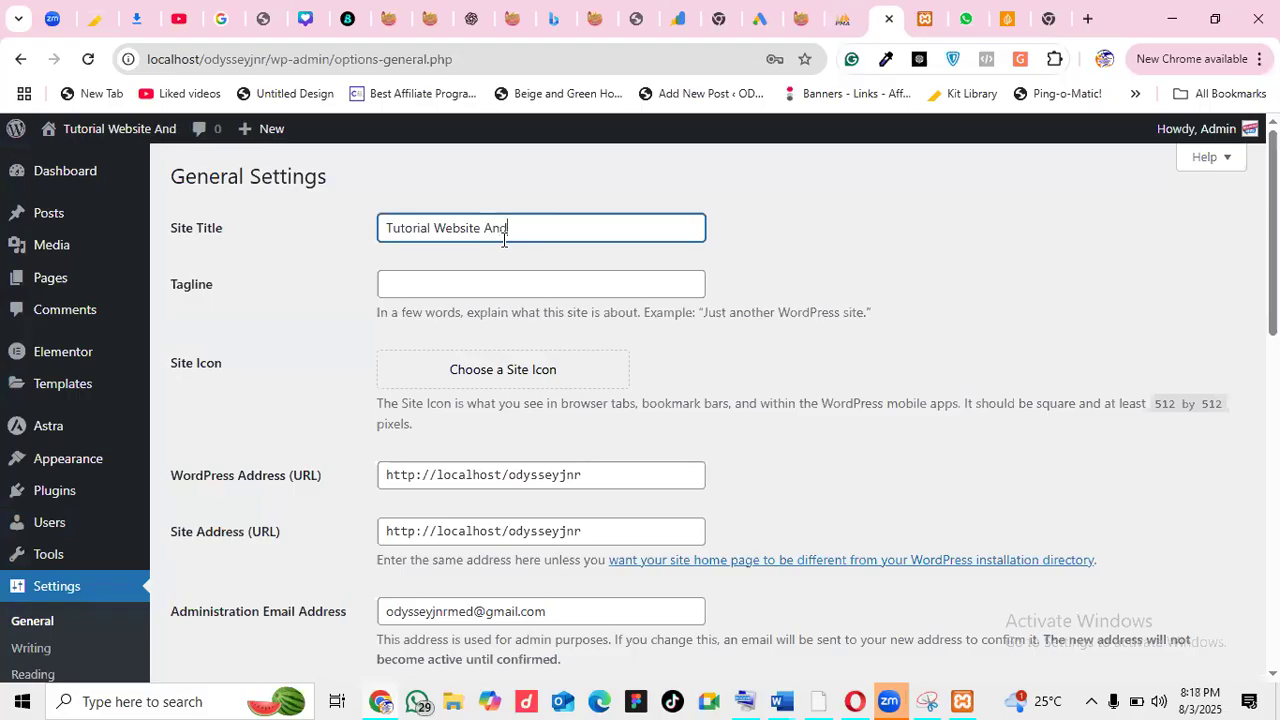
pyautogui.write(' Design')
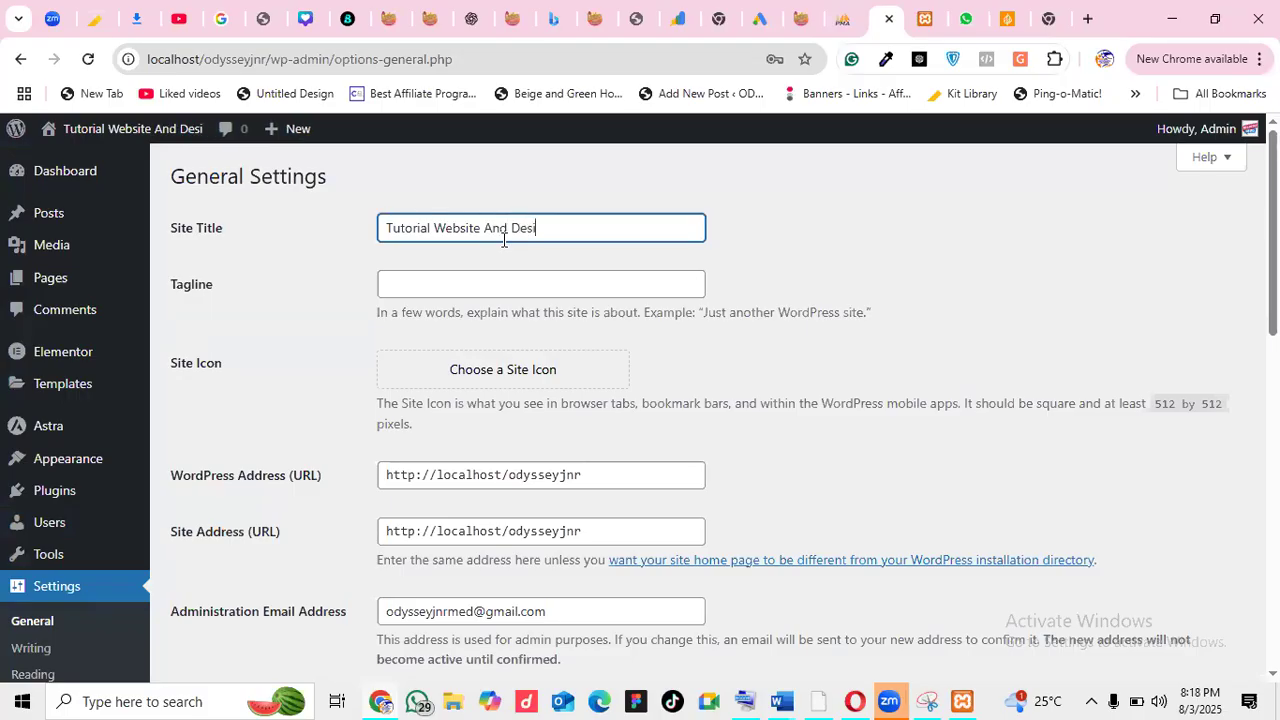
# Set the tagline to 'We are into website design training for free'
pyautogui.click(487, 285)
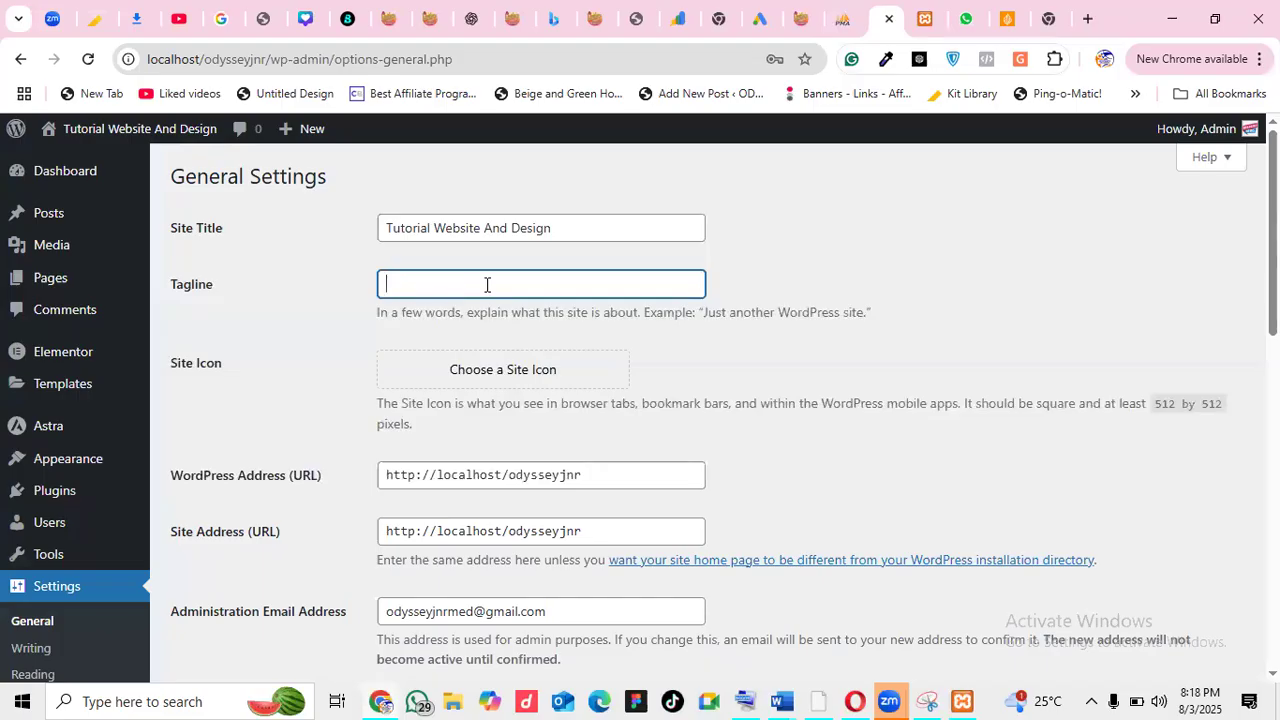
pyautogui.write('We are ')
pyautogui.write('an')
pyautogui.press('BackSpace')
pyautogui.press('BackSpace')
pyautogui.write('into ')
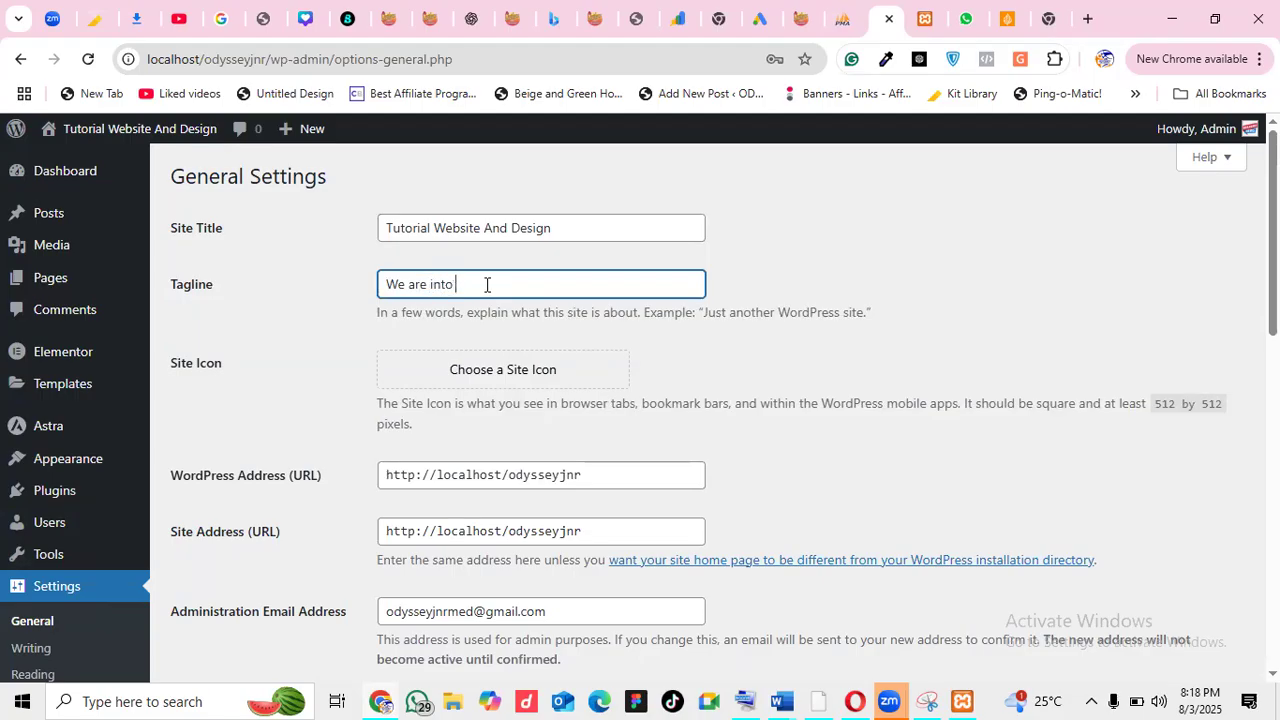
pyautogui.write('website design training for free')
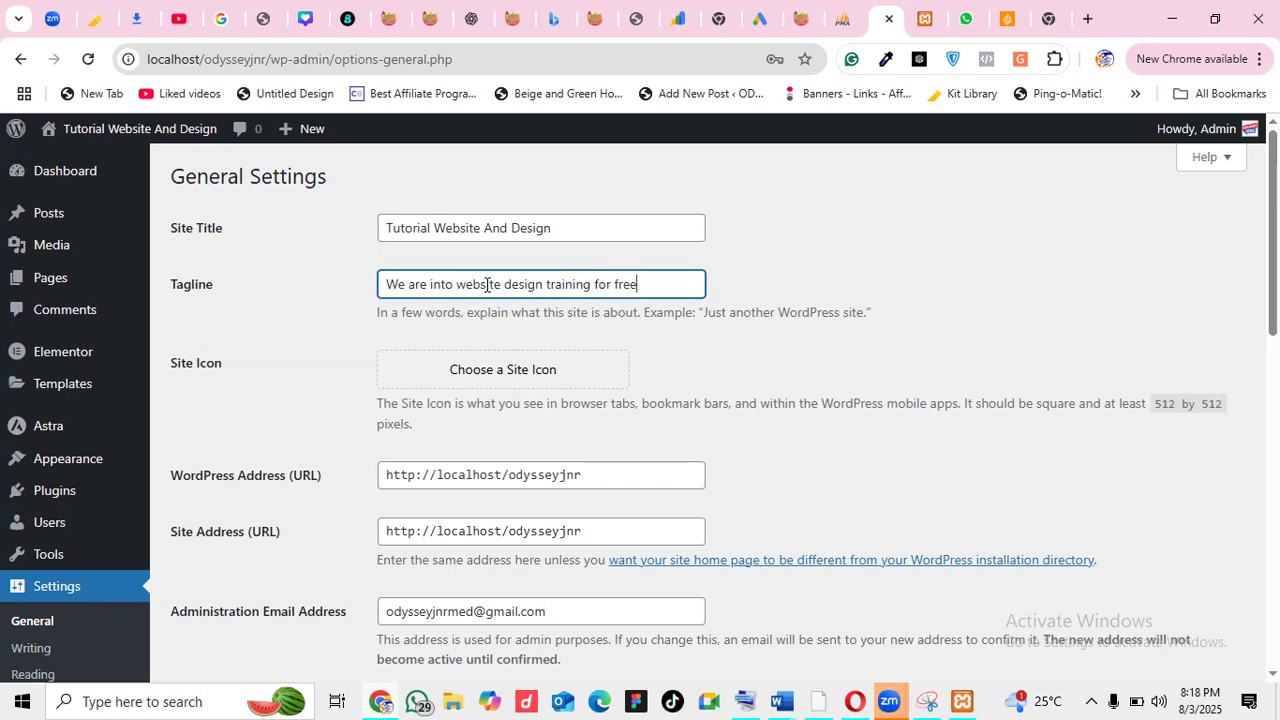
pyautogui.write(' and')
pyautogui.press('BackSpace')
pyautogui.press('BackSpace')
pyautogui.press('BackSpace')
pyautogui.press('BackSpace')
pyautogui.click(757, 358)
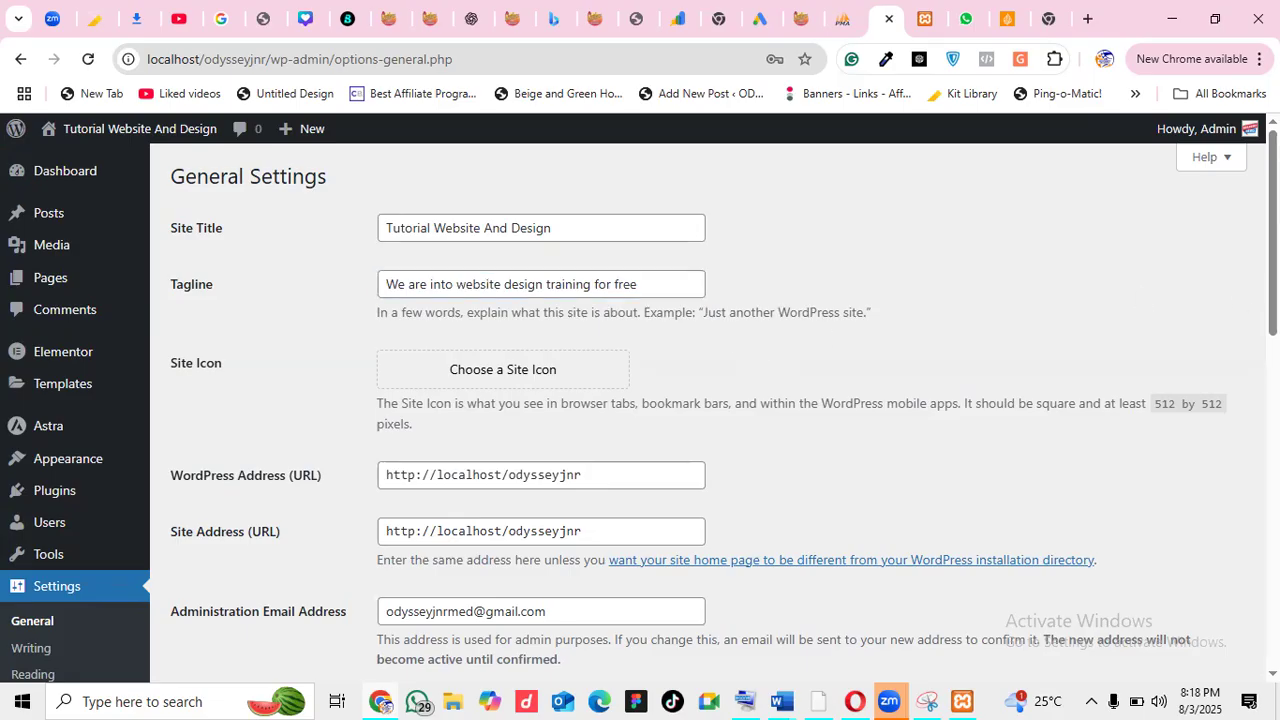
# Enable 'Anyone can register' and keep Subscriber as the new user default role
pyautogui.scroll(-2, 700, 400)
pyautogui.scroll(2, 700, 400)
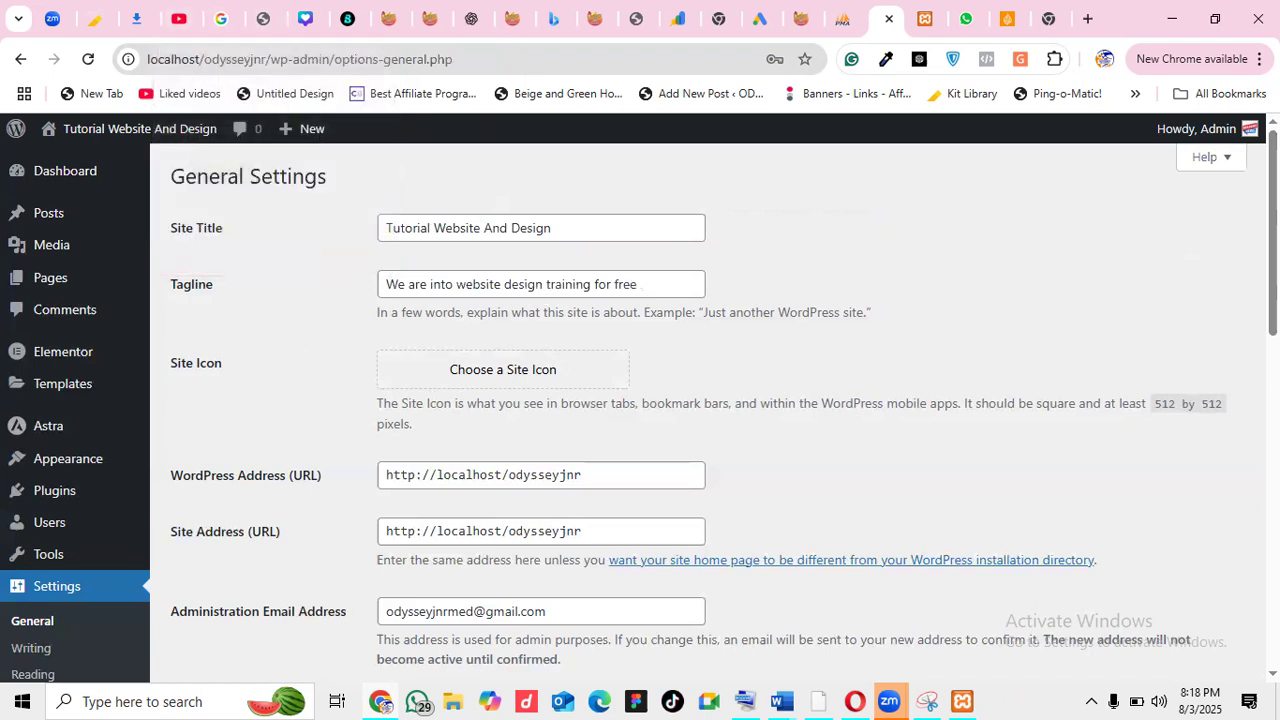
pyautogui.scroll(-1, 510, 392)
pyautogui.scroll(-2, 600, 276)
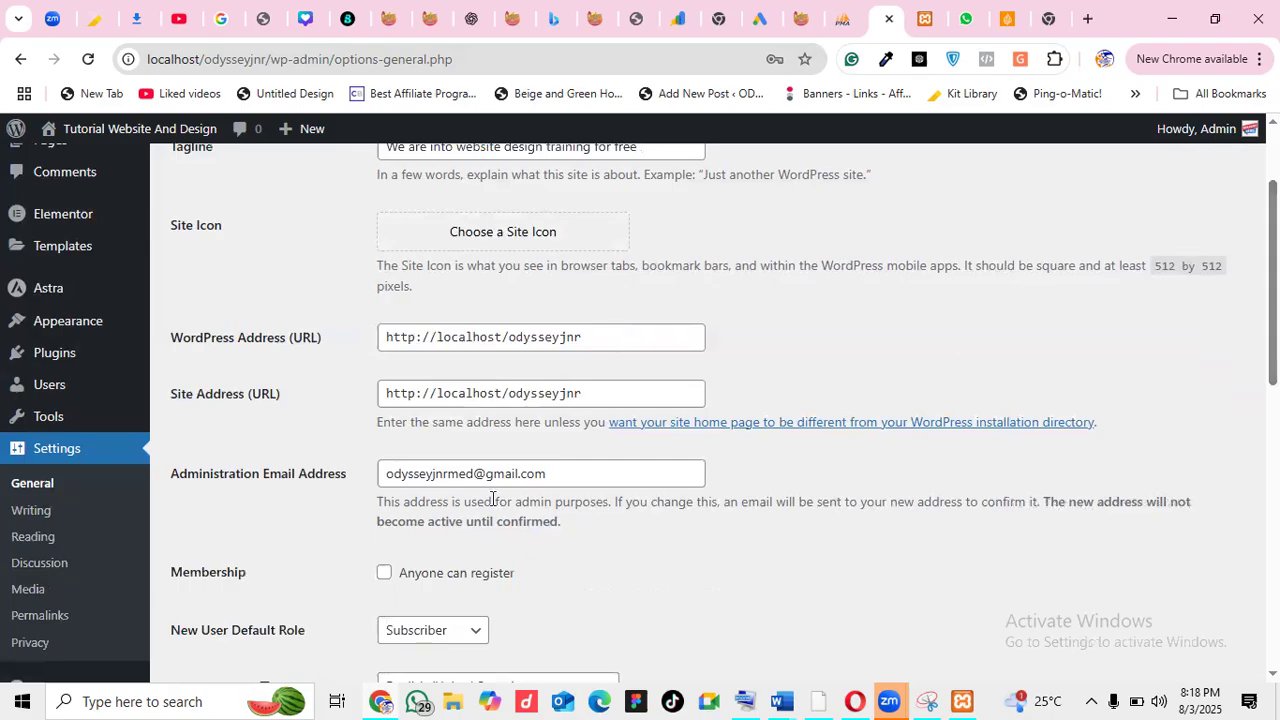
pyautogui.scroll(-3, 651, 343)
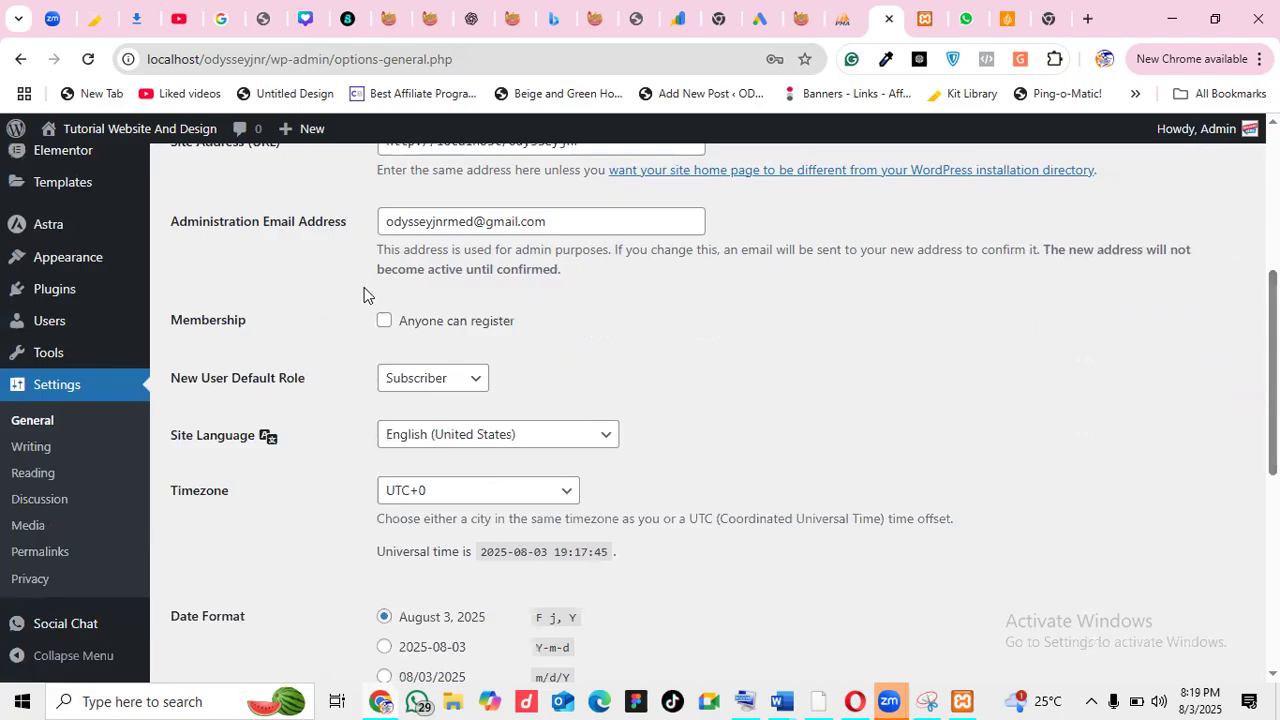
pyautogui.click(384, 320)
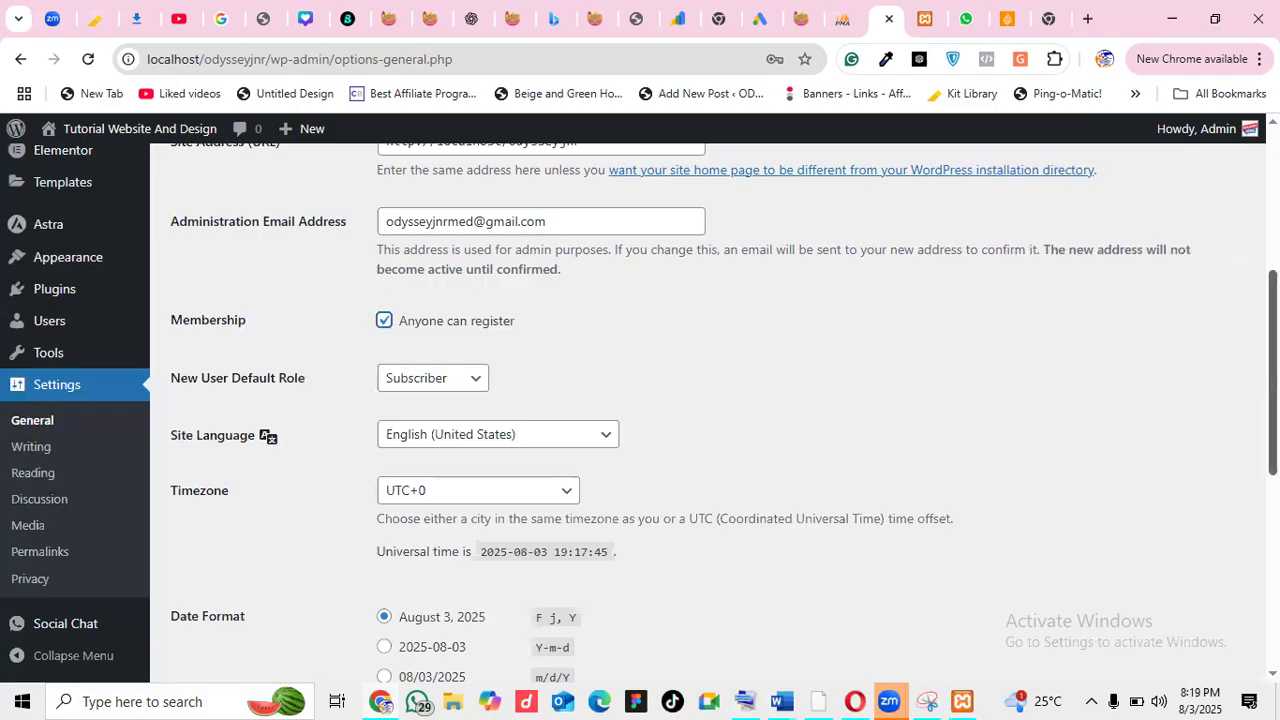
pyautogui.scroll(-2, 697, 231)
pyautogui.scroll(1, 697, 231)
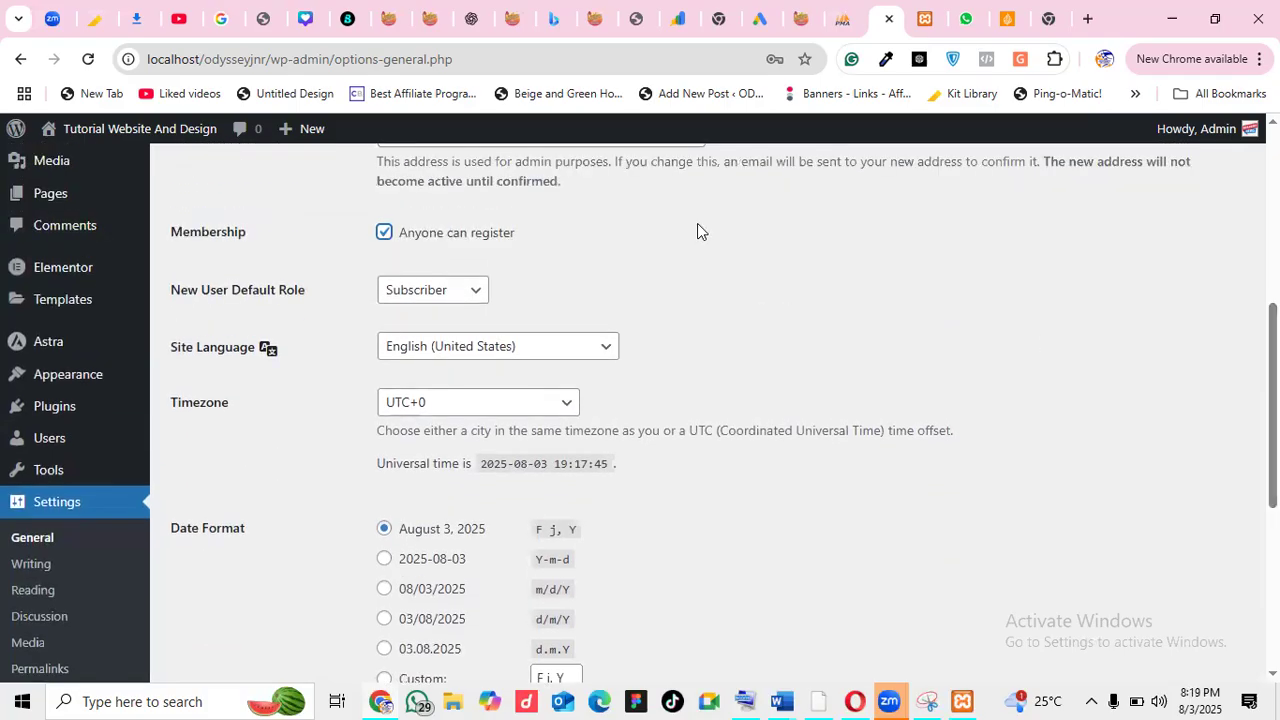
pyautogui.click(462, 287)
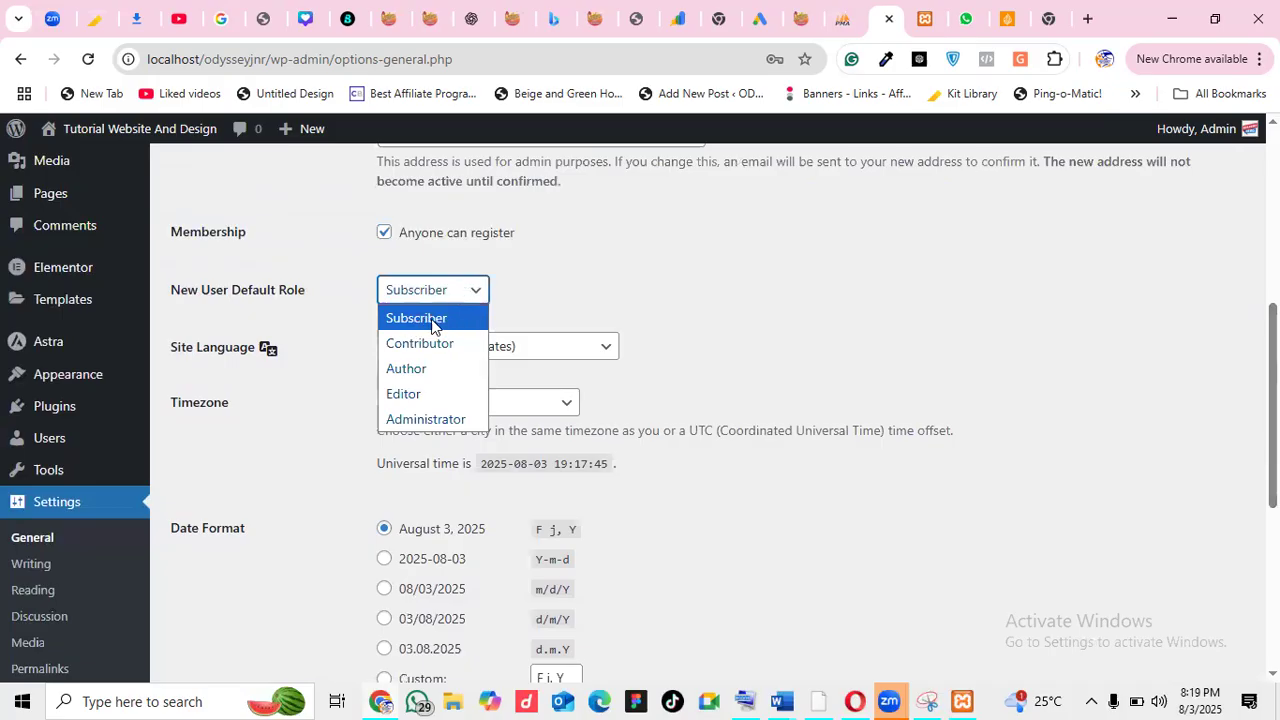
pyautogui.click(609, 290)
# Save the general settings, getting the 'Settings saved.' confirmation
pyautogui.scroll(-1, 1272, 400)
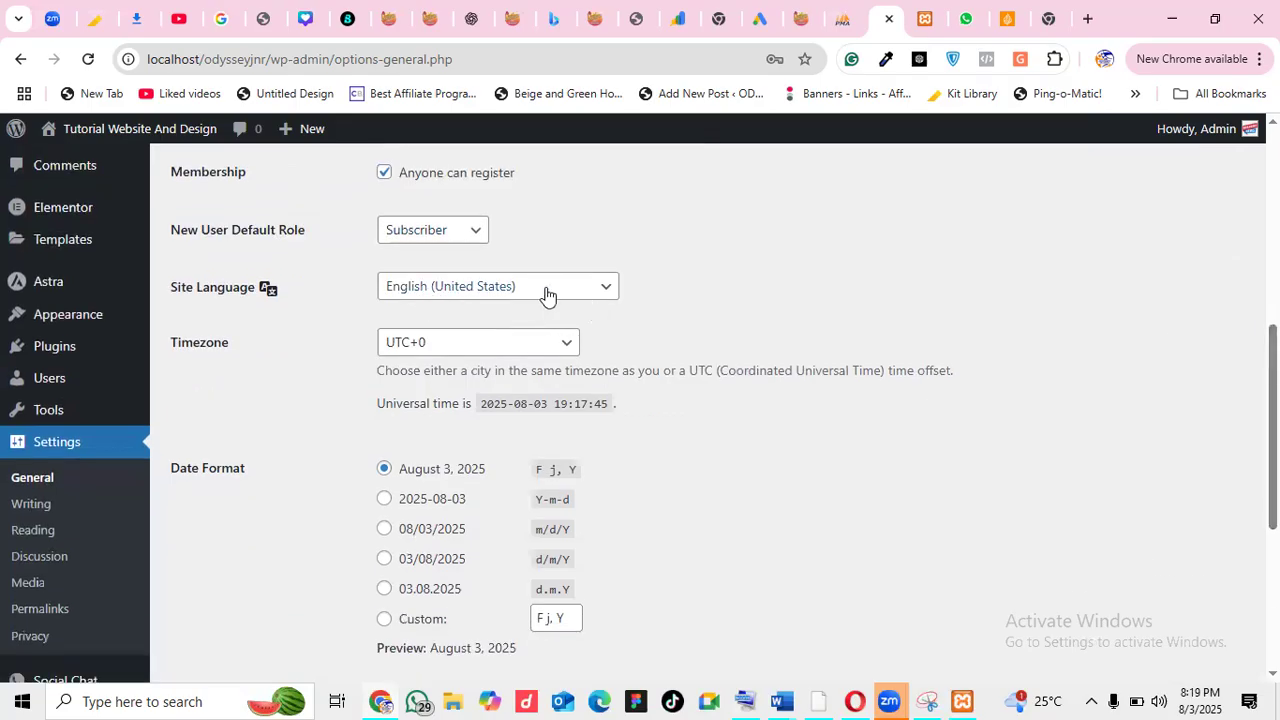
pyautogui.scroll(-4, 1272, 430)
pyautogui.moveTo(1272, 575)
pyautogui.mouseDown()
pyautogui.moveTo(1272, 560)
pyautogui.moveTo(1272, 576)
pyautogui.mouseUp()
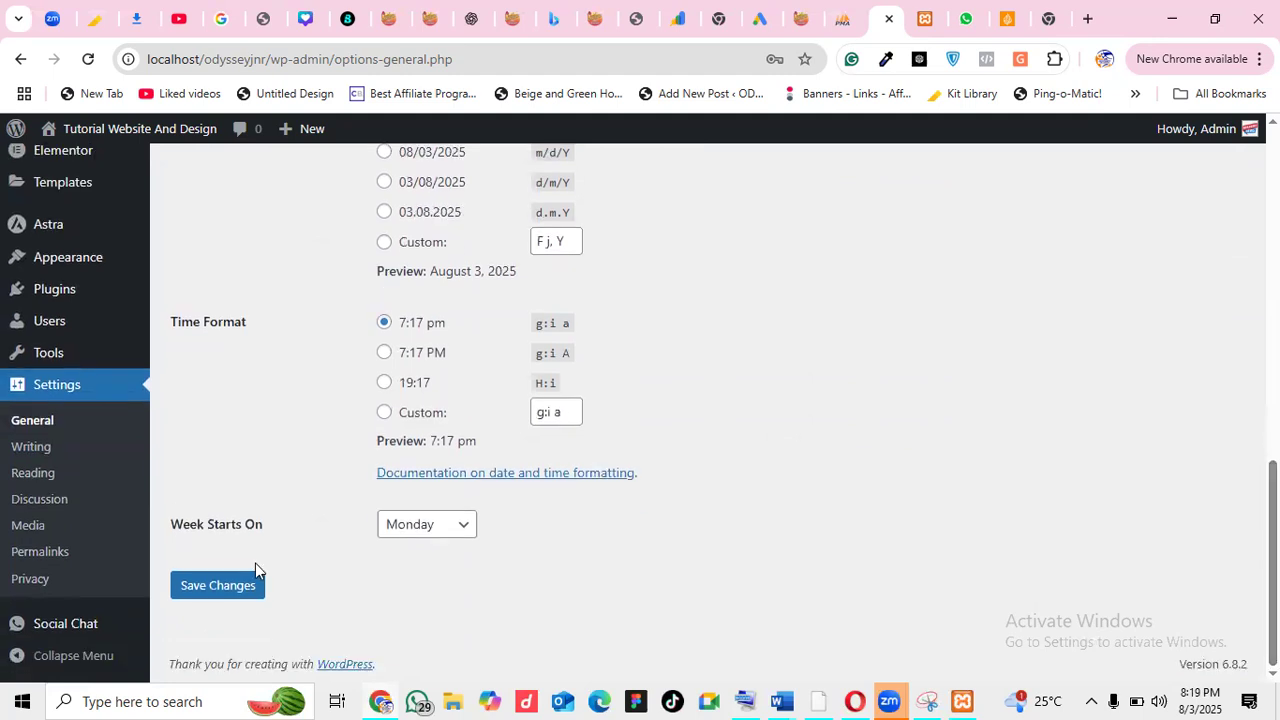
pyautogui.click(225, 590)
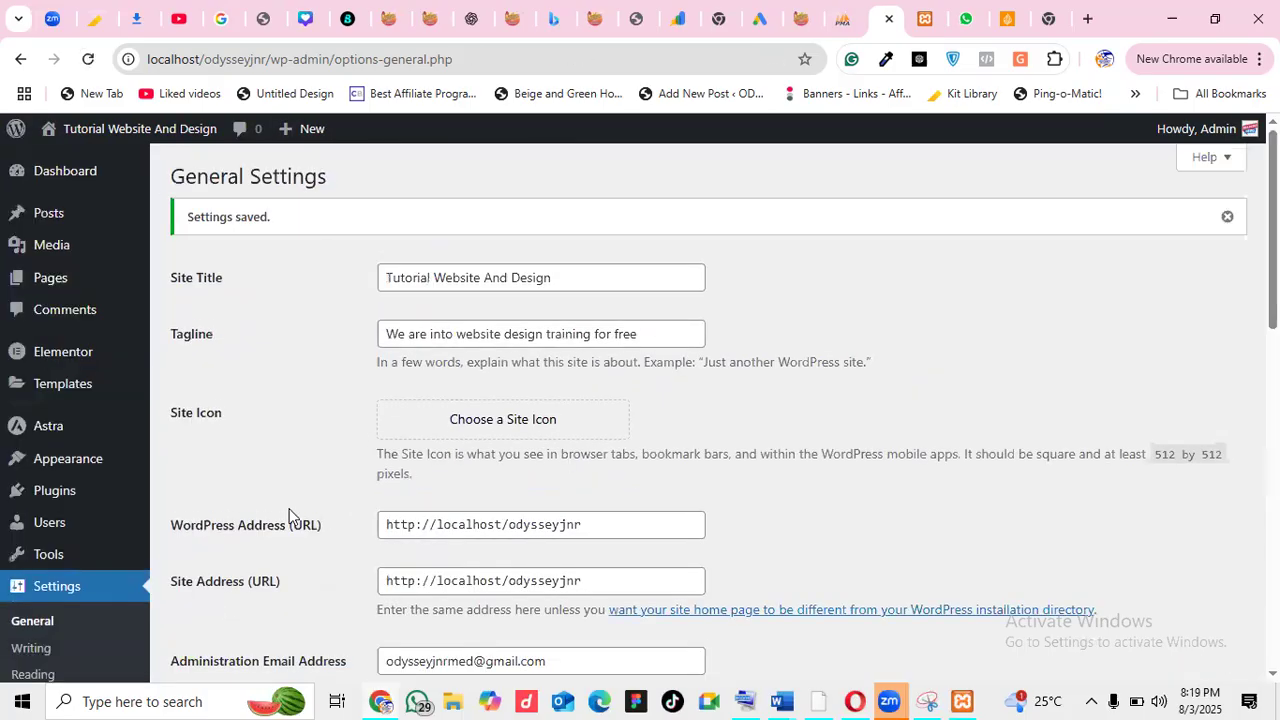
pyautogui.scroll(-4, 289, 515)
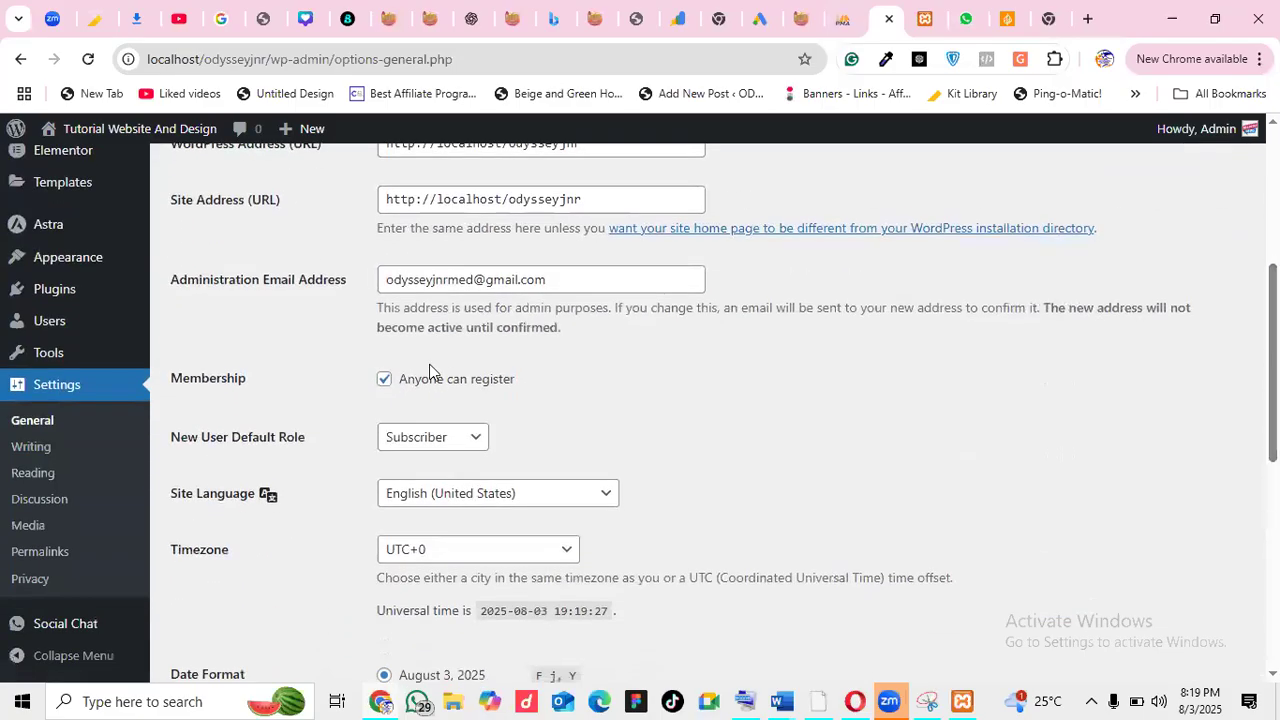
# Look over the Writing and Reading settings pages without changing anything
pyautogui.click(28, 451)
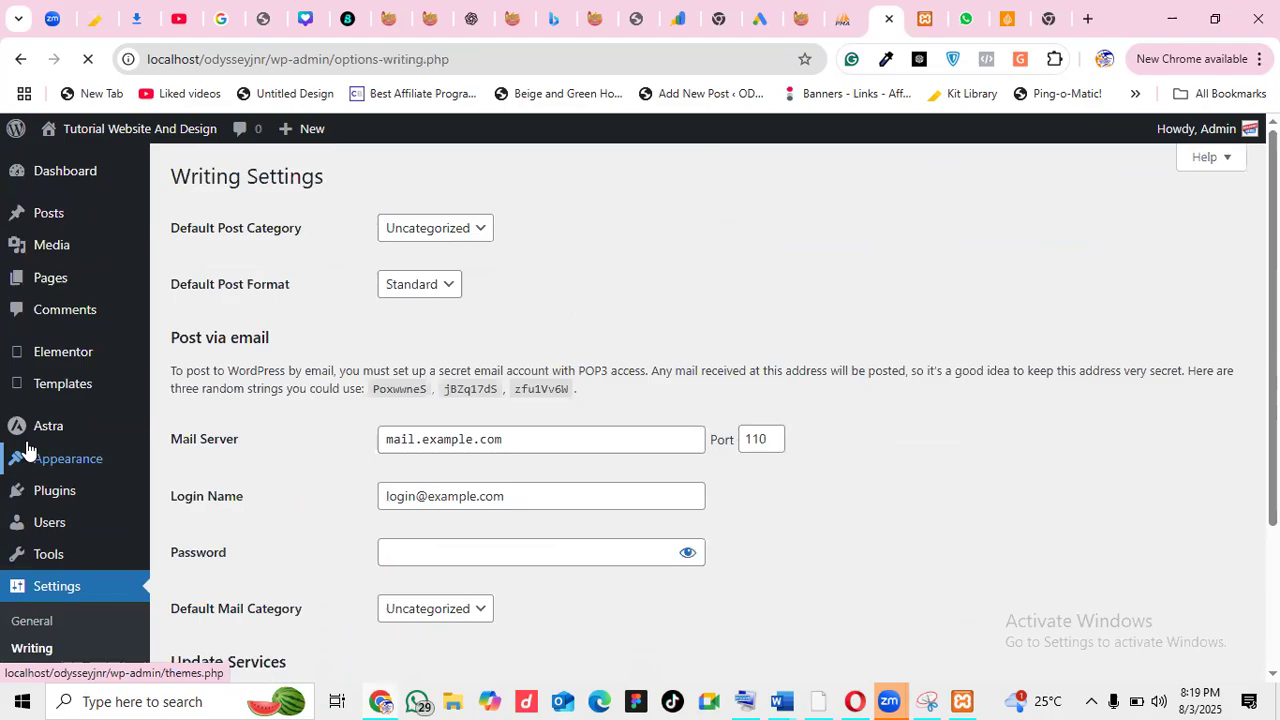
pyautogui.scroll(-3, 1272, 400)
pyautogui.scroll(2, 385, 287)
pyautogui.scroll(-1, 385, 287)
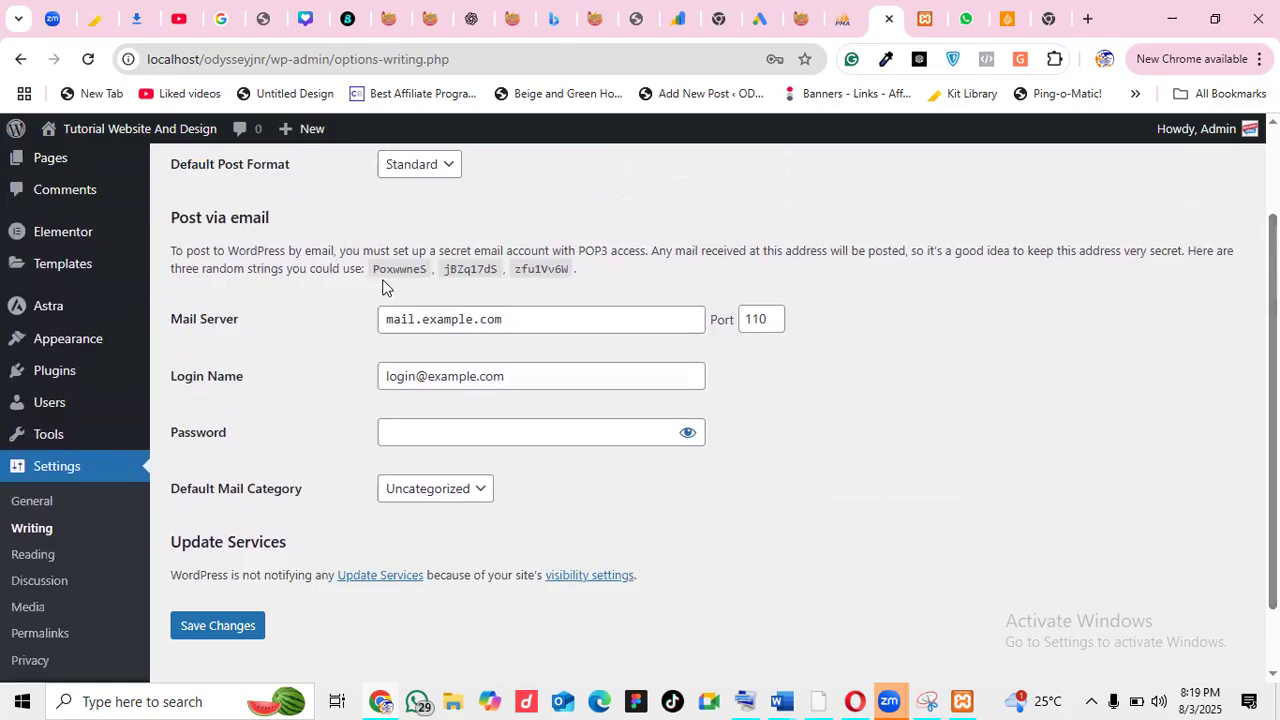
pyautogui.click(35, 562)
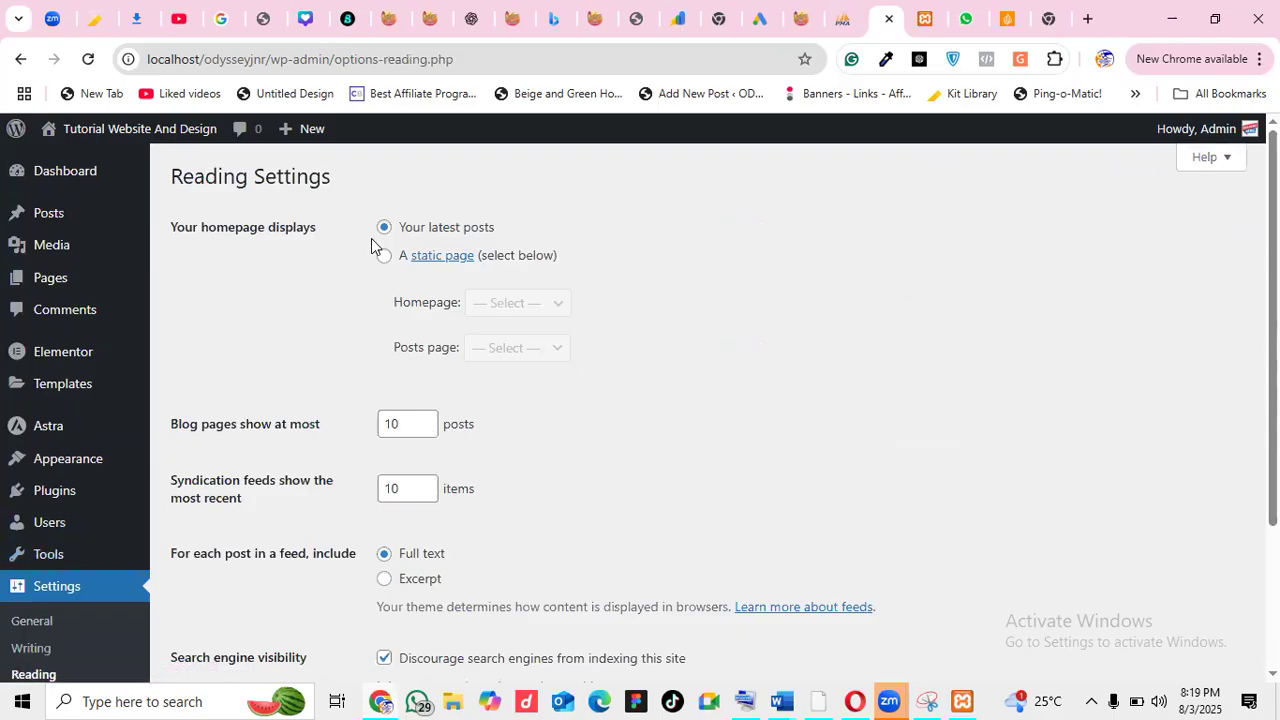
pyautogui.moveTo(1273, 330); pyautogui.dragTo(1273, 462)
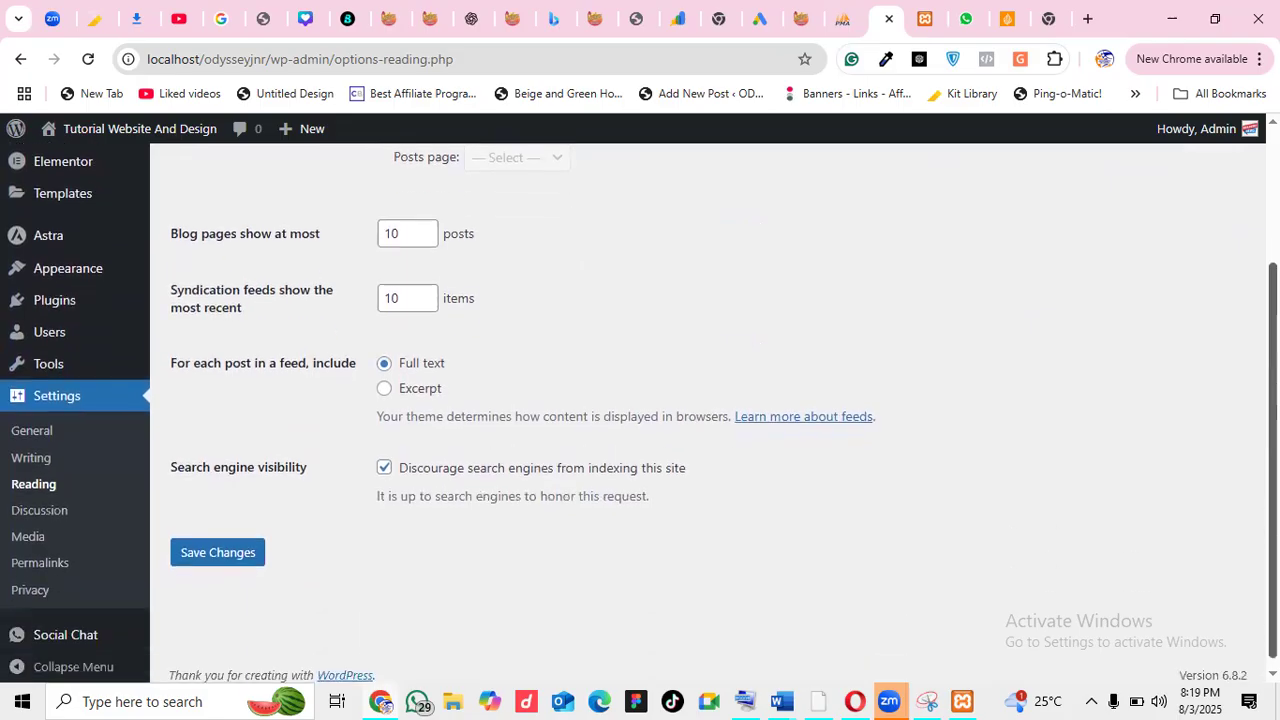
# Scroll through the Discussion settings page without changing anything
pyautogui.click(40, 517)
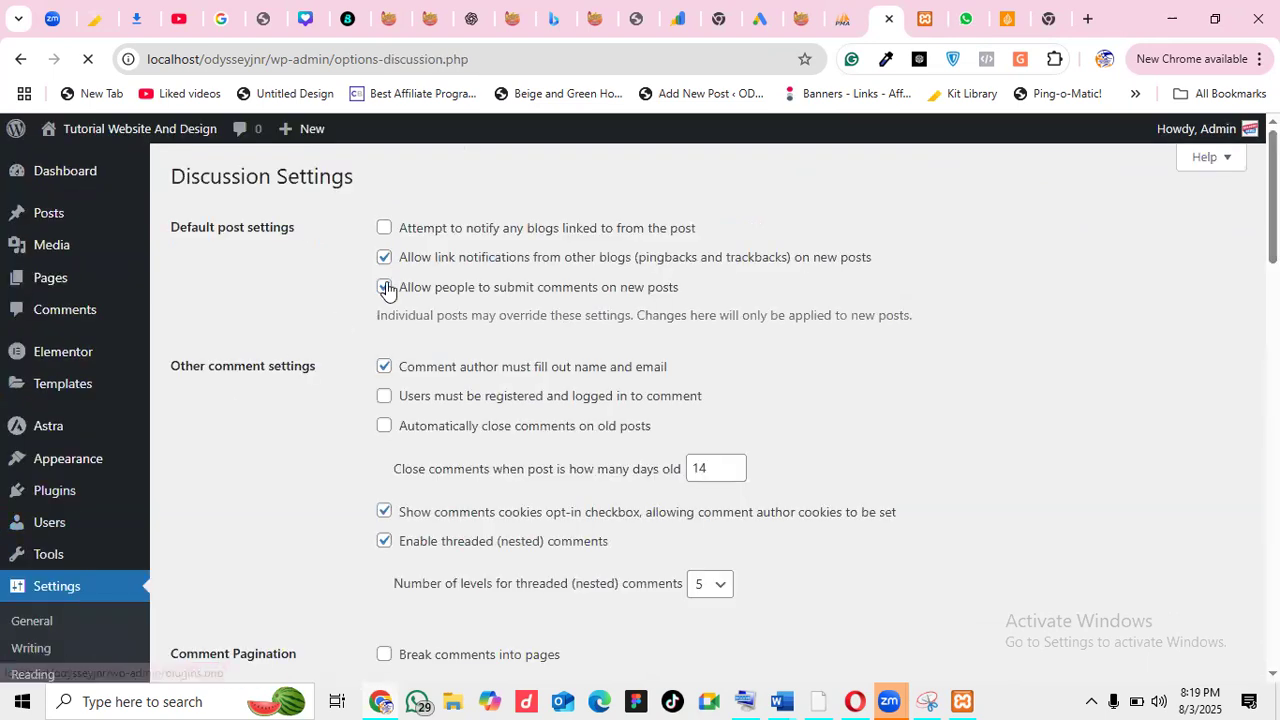
pyautogui.scroll(-2, 640, 400)
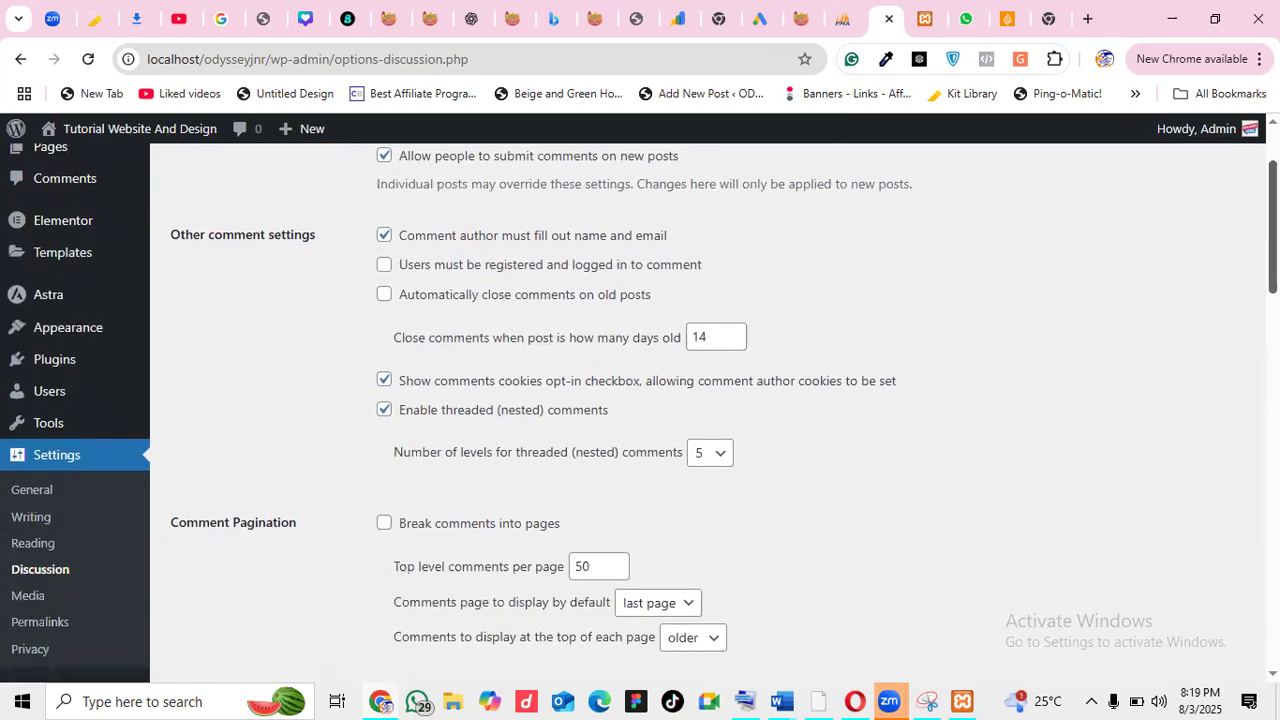
pyautogui.scroll(2, 640, 400)
pyautogui.scroll(-3, 640, 400)
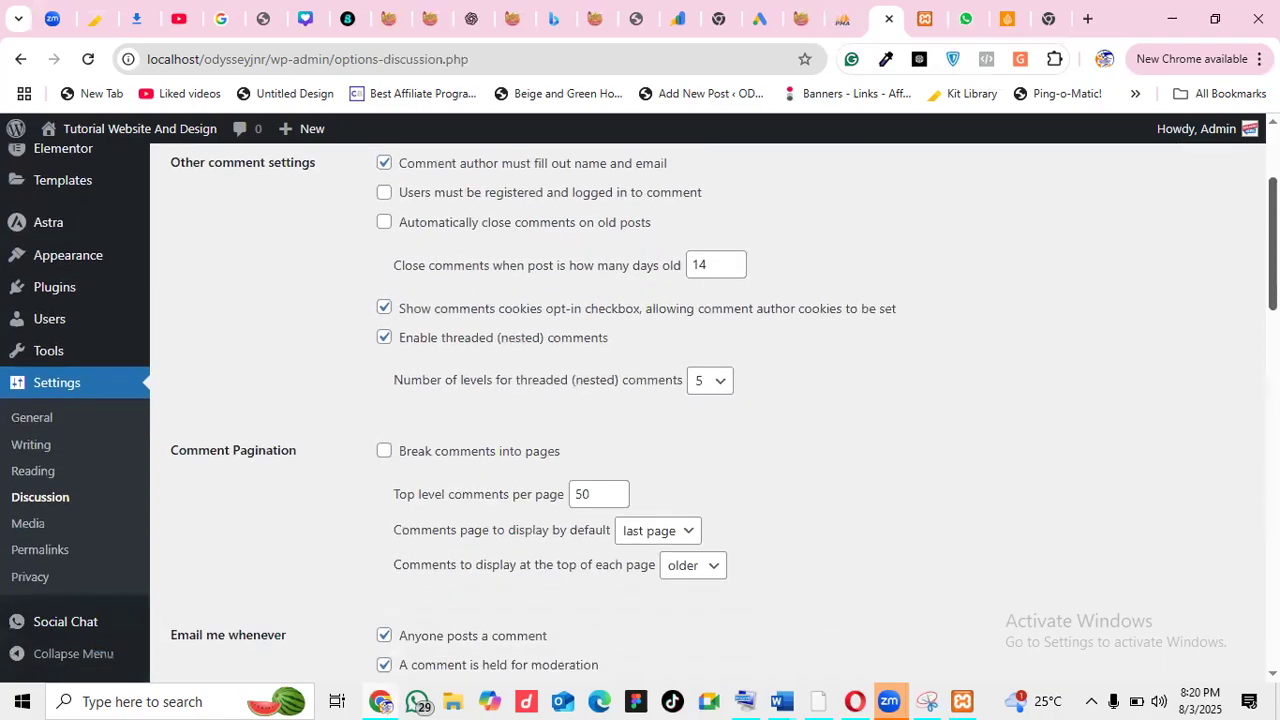
pyautogui.scroll(3, 640, 400)
pyautogui.scroll(-4, 640, 400)
pyautogui.scroll(4, 640, 400)
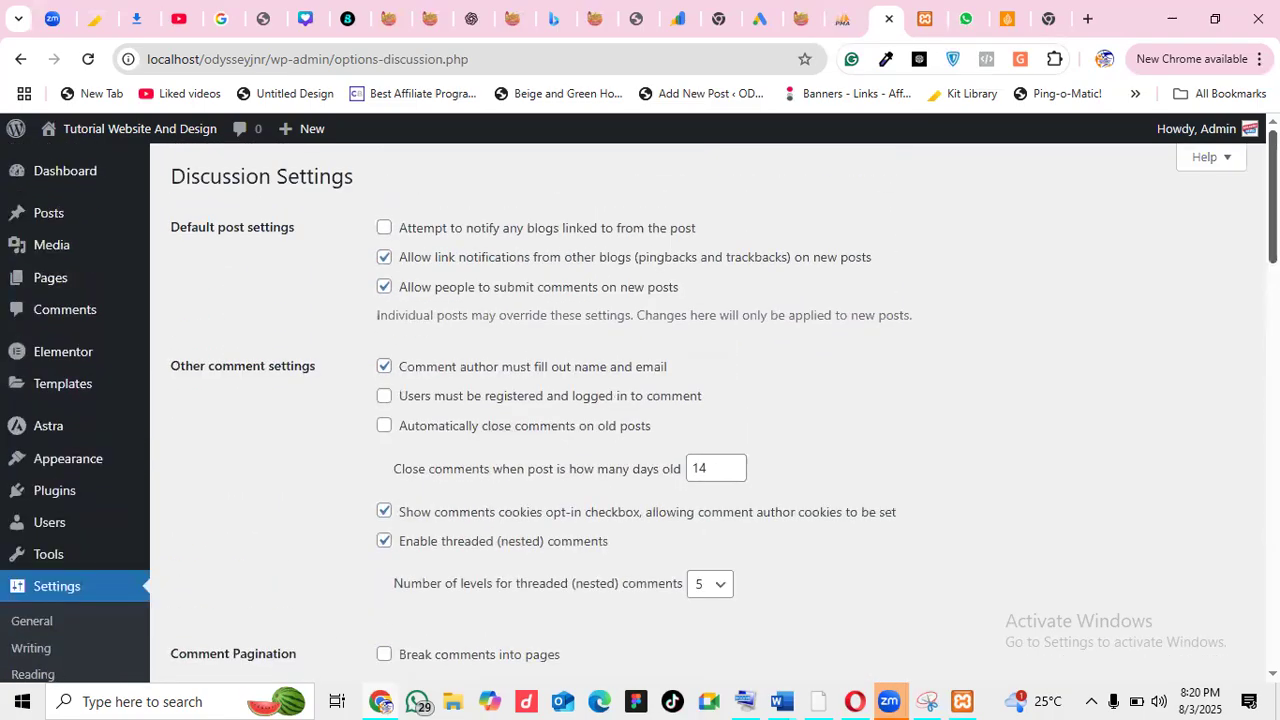
pyautogui.scroll(-8, 640, 400)
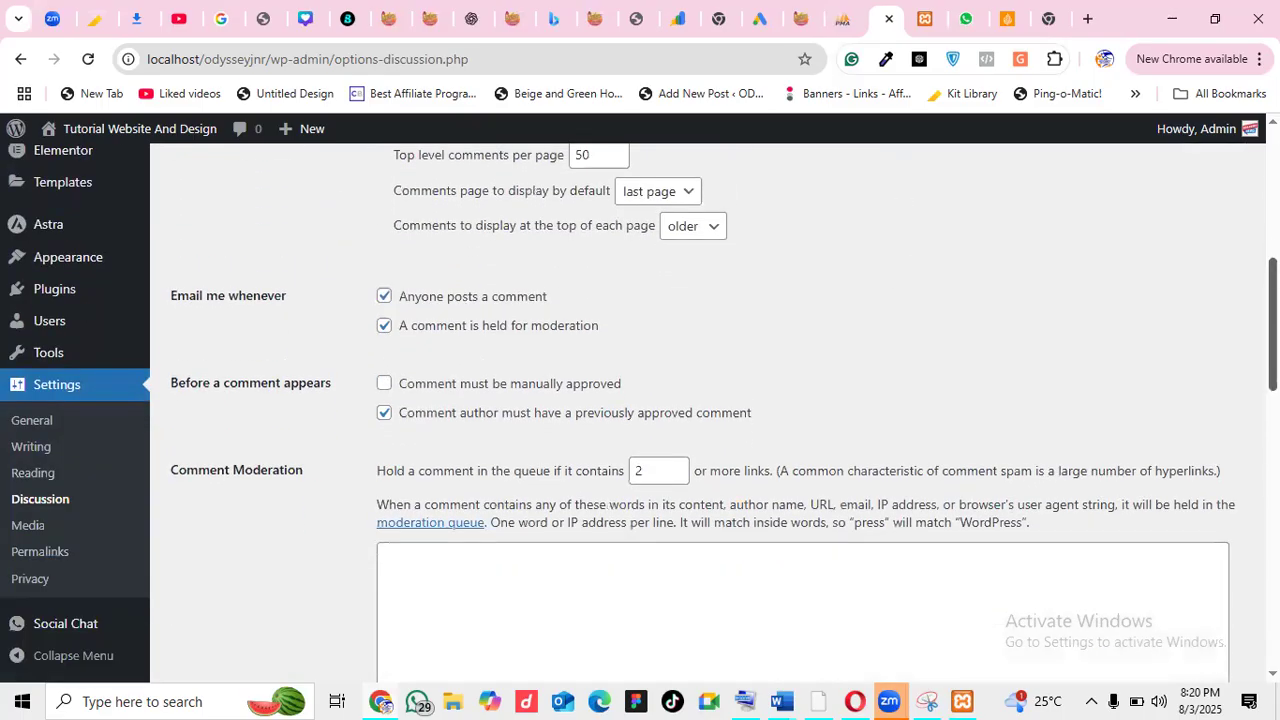
pyautogui.scroll(-1, 863, 308)
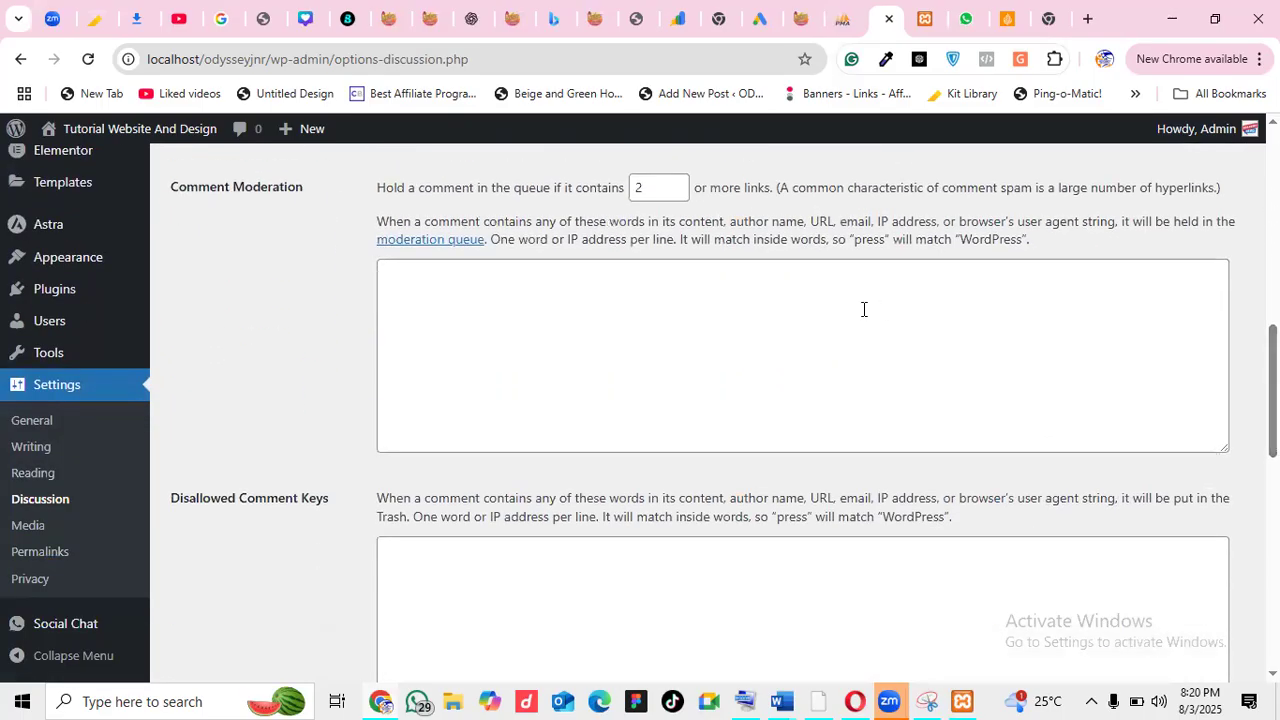
# Review the Media settings page, ending on Permalink Settings
pyautogui.click(26, 536)
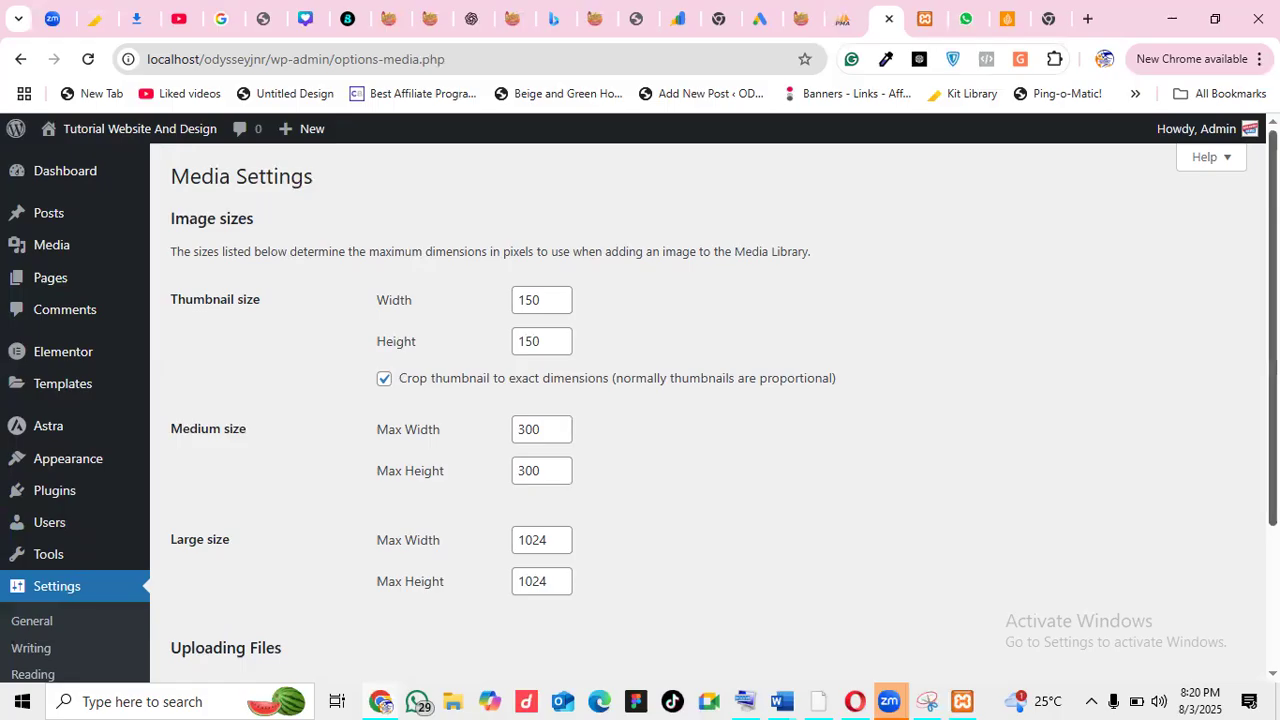
pyautogui.scroll(-3, 637, 337)
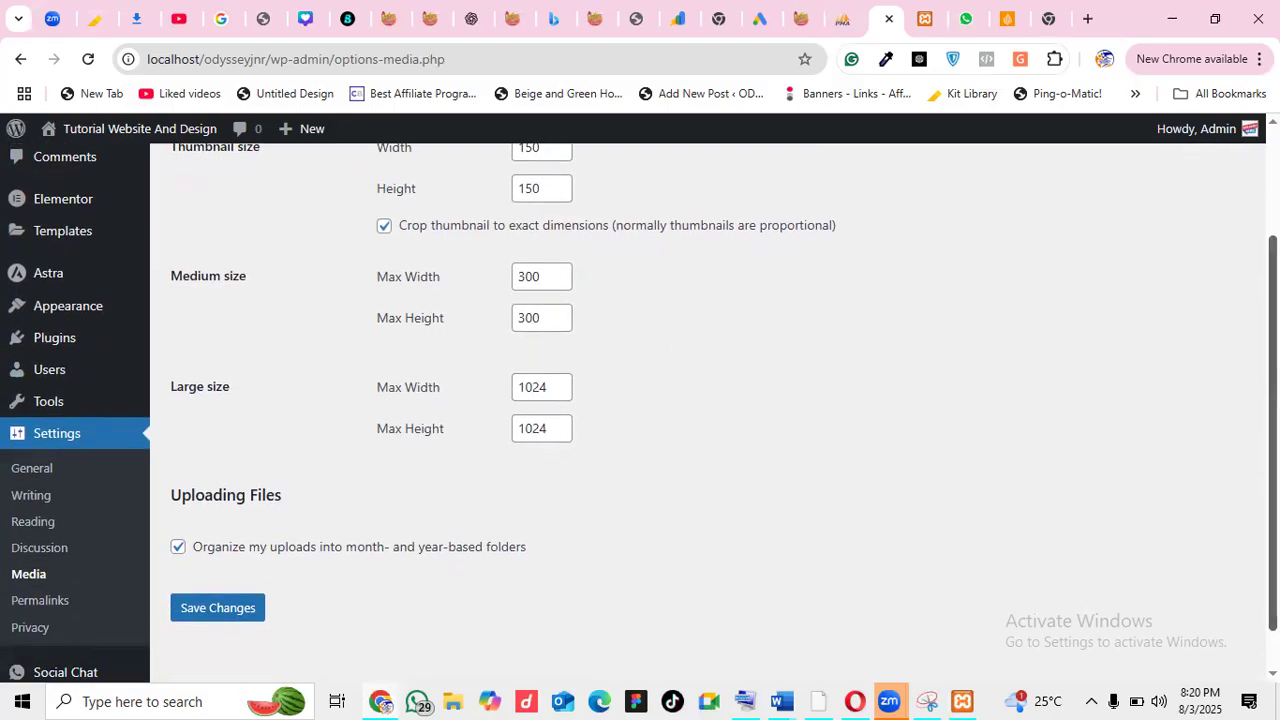
pyautogui.scroll(3, 700, 400)
pyautogui.scroll(-4, 700, 400)
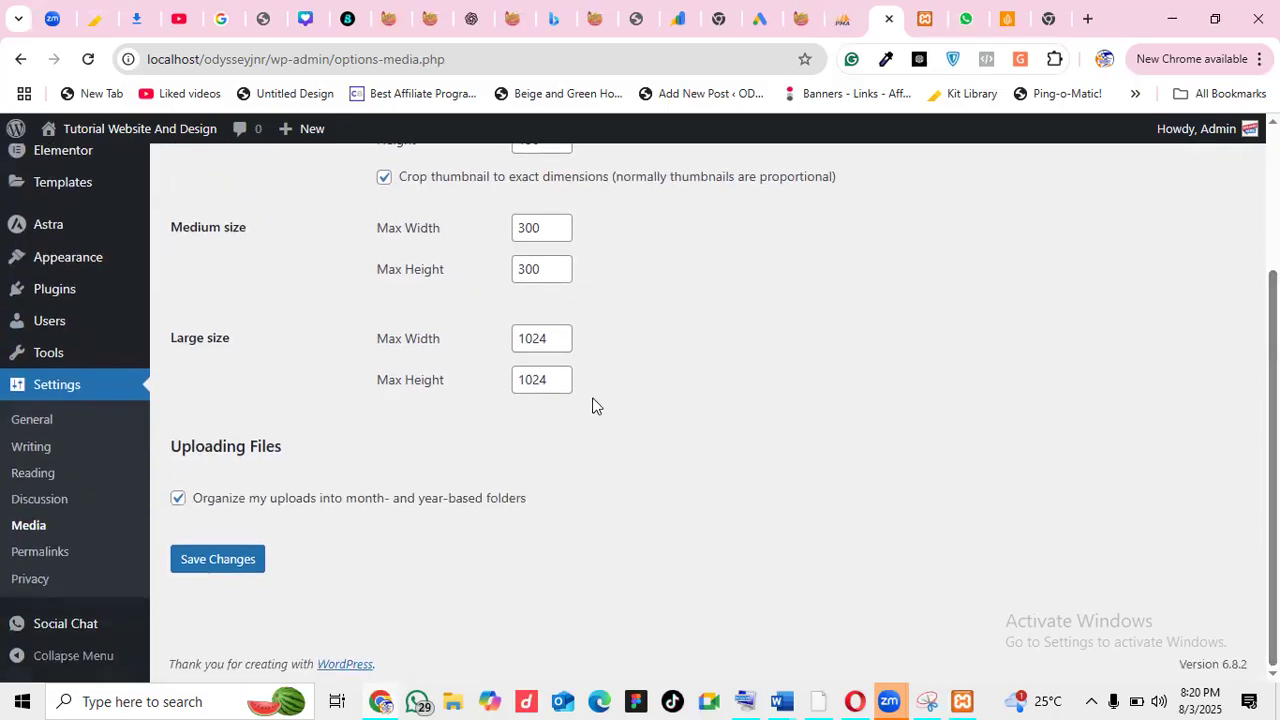
pyautogui.click(47, 557)
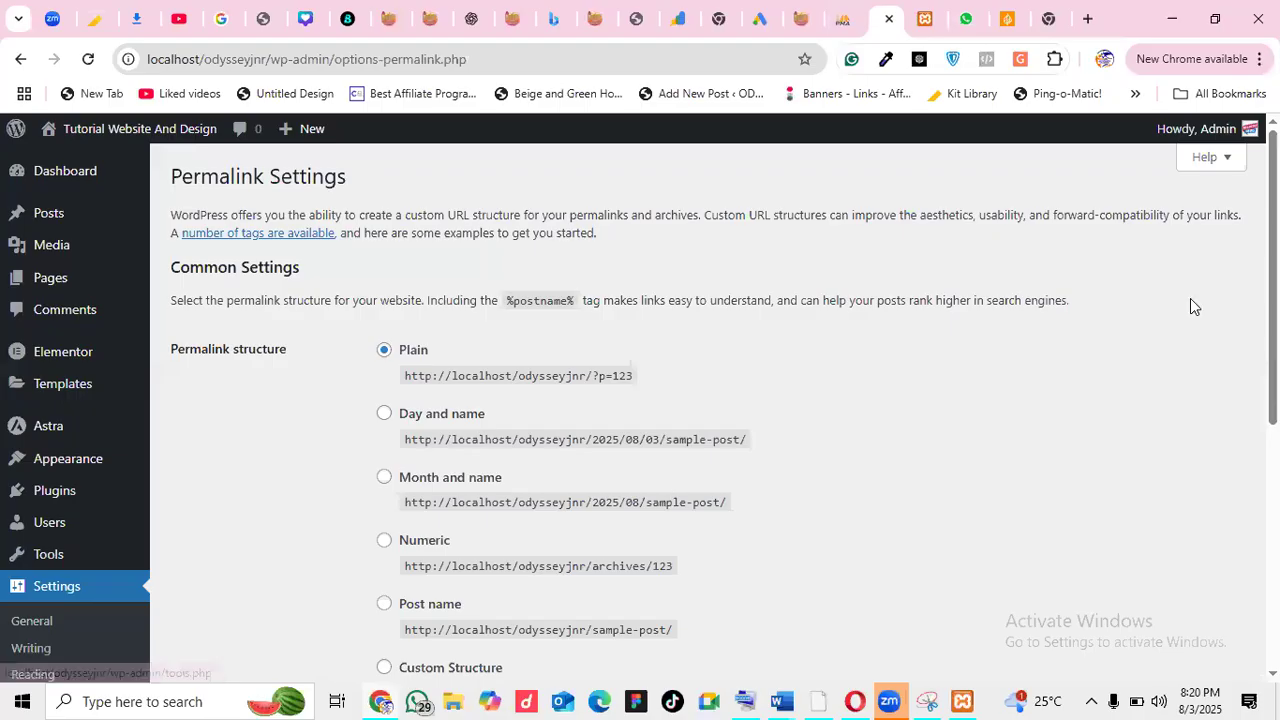
# Switch permalinks to Post name and save, giving URLs like localhost/odysseyjnr/sample-post/
pyautogui.scroll(-3, 1190, 298)
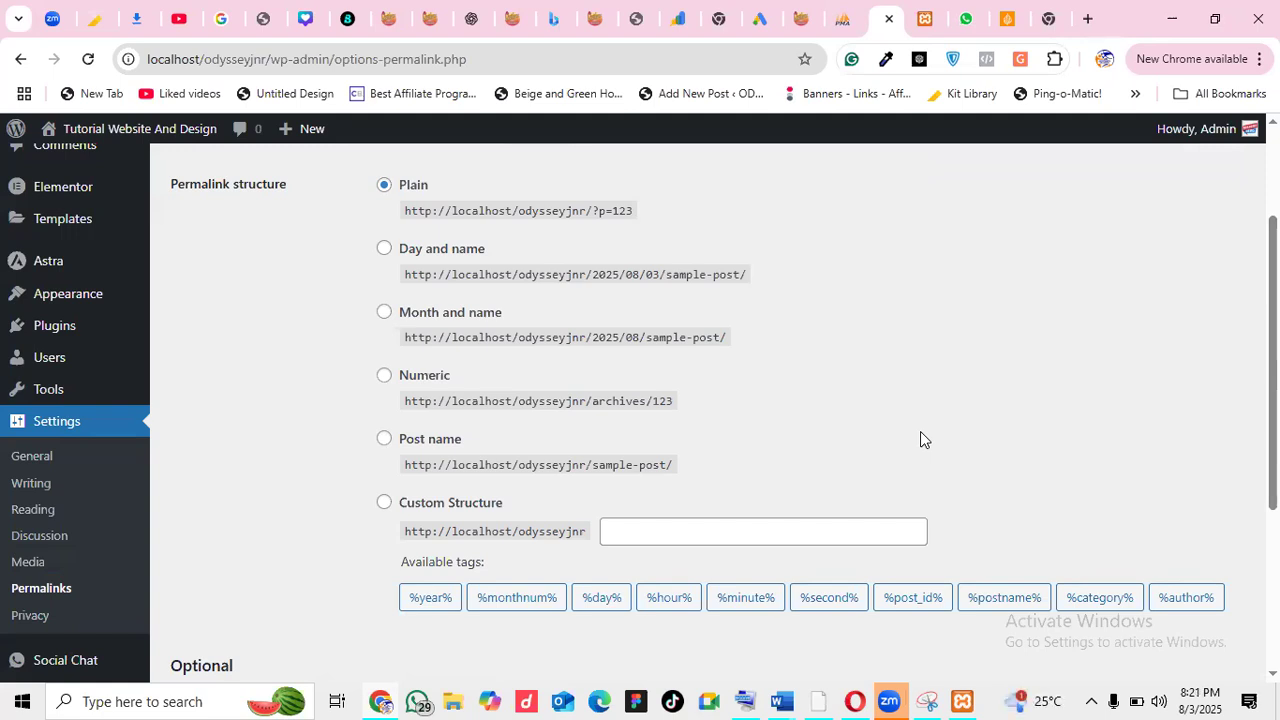
pyautogui.click(383, 441)
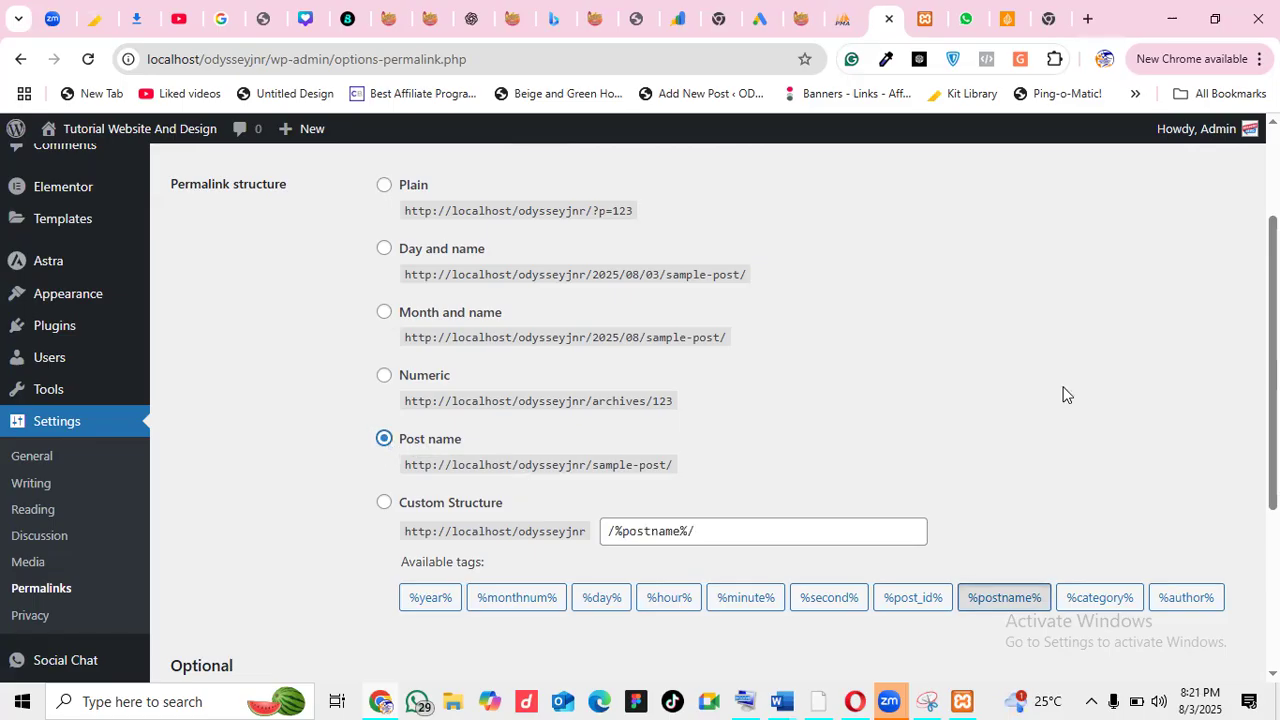
pyautogui.scroll(-3, 1063, 393)
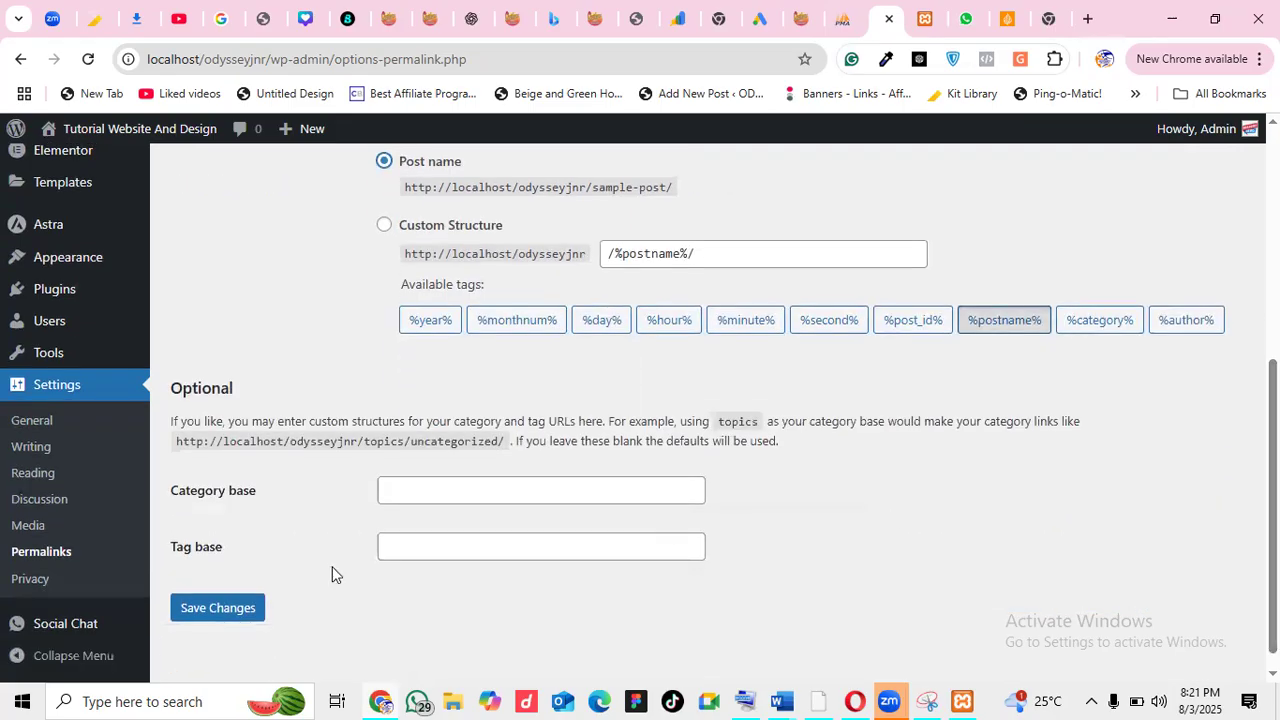
pyautogui.click(245, 620)
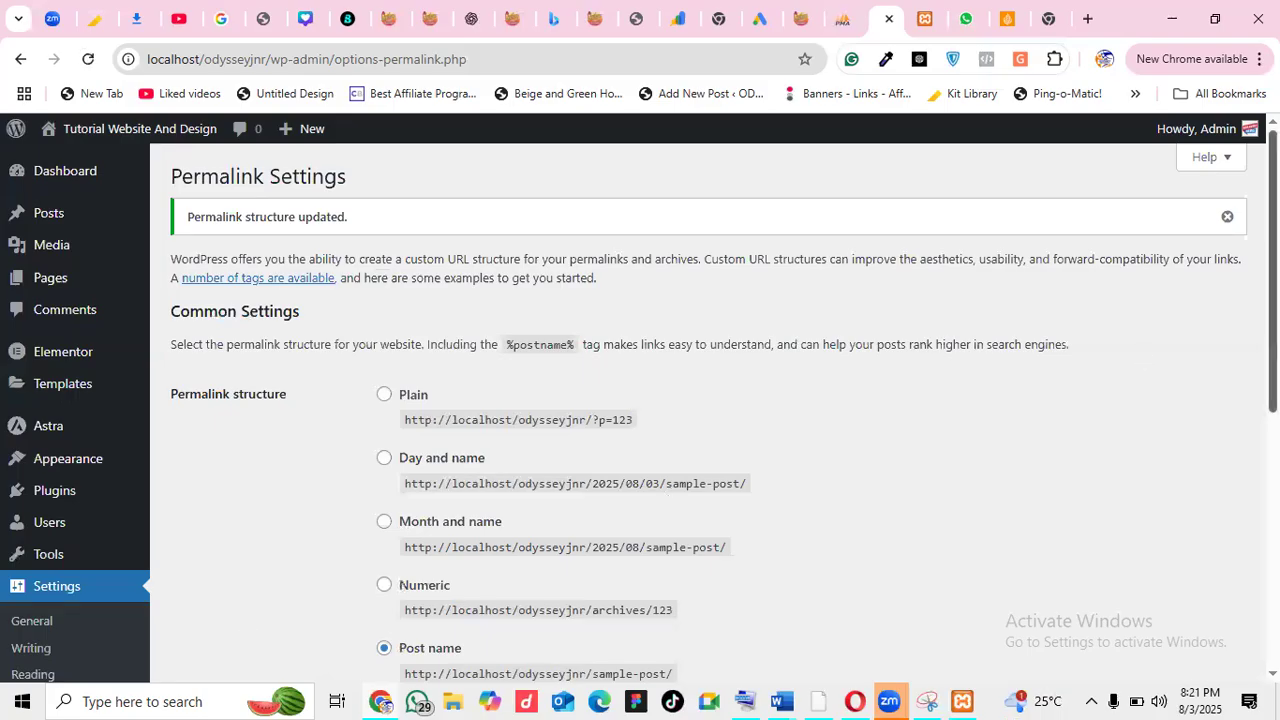
pyautogui.scroll(-4, 1272, 270)
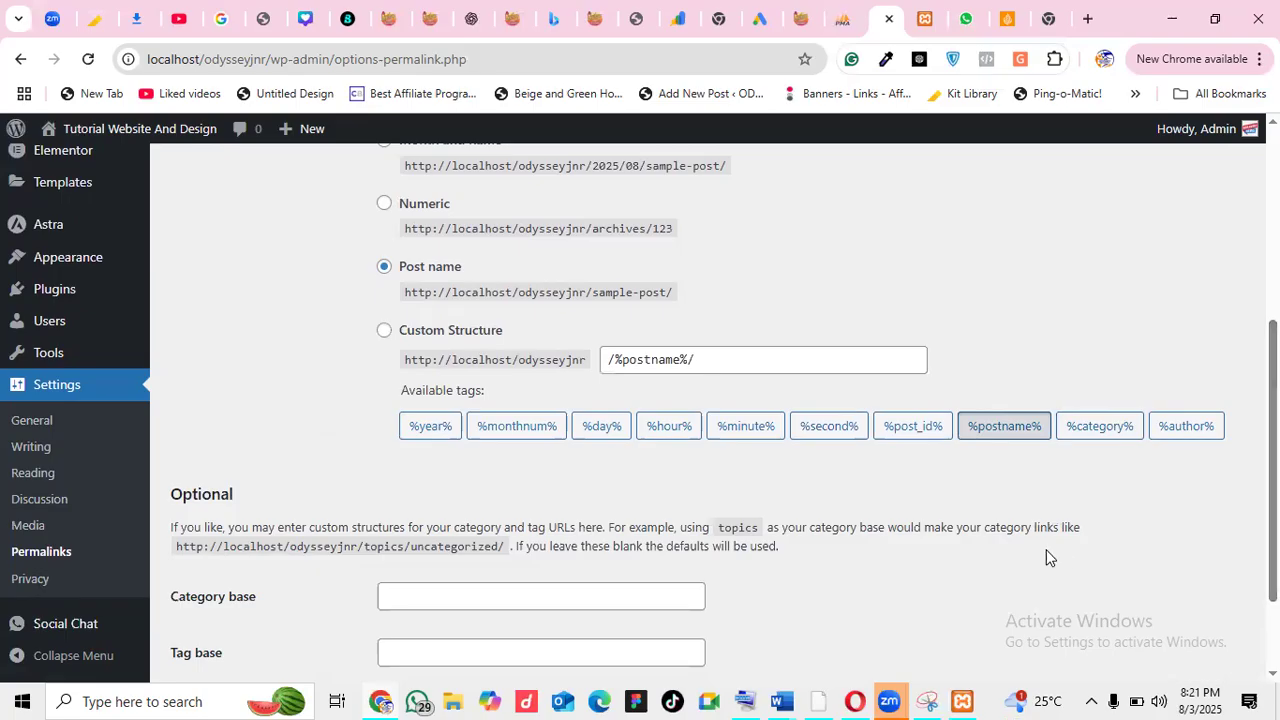
pyautogui.scroll(-1, 724, 413)
pyautogui.scroll(2, 724, 413)
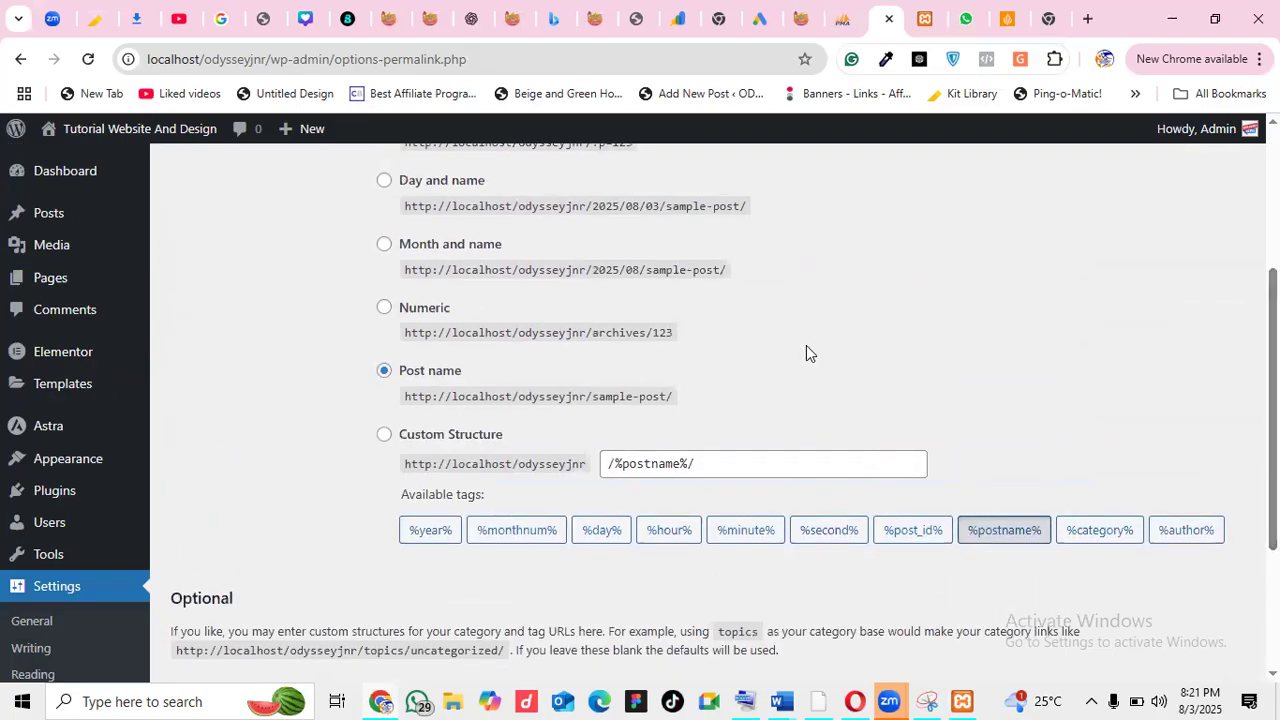
pyautogui.moveTo(1273, 430); pyautogui.dragTo(1273, 290)
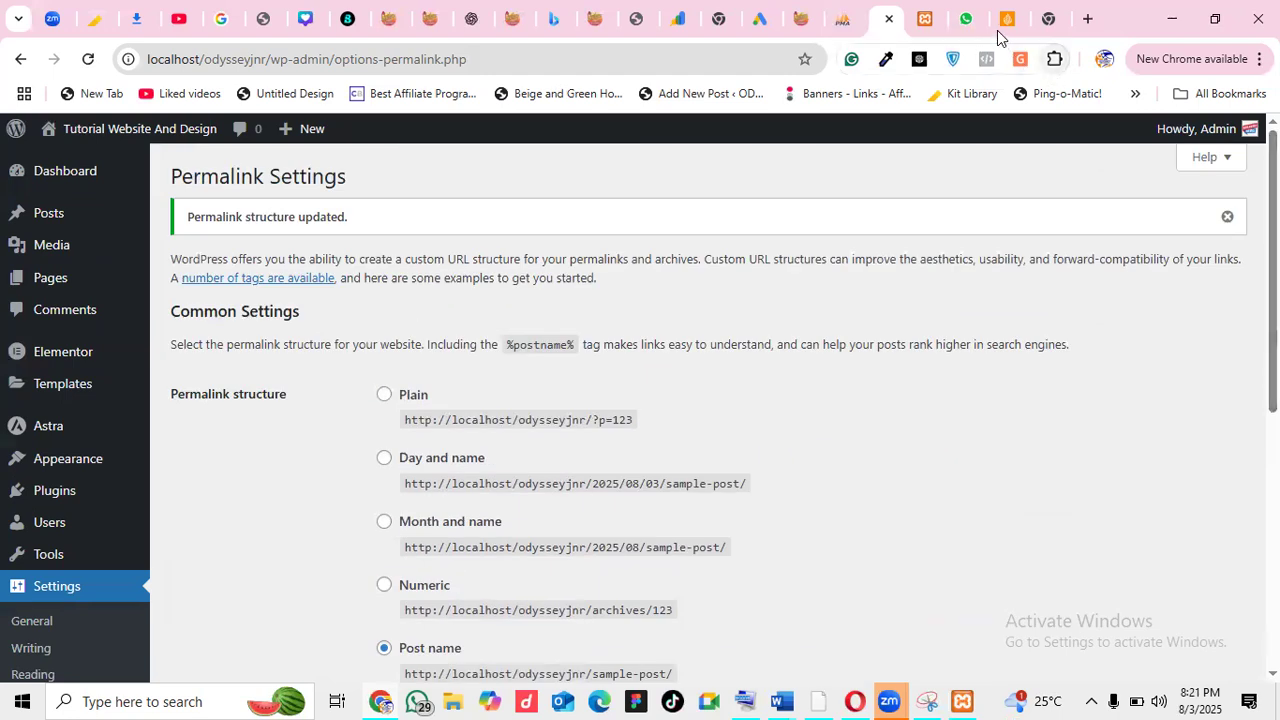
# Reload the site's front page to show the title 'Tutorial Website And Design'
pyautogui.click(924, 20)
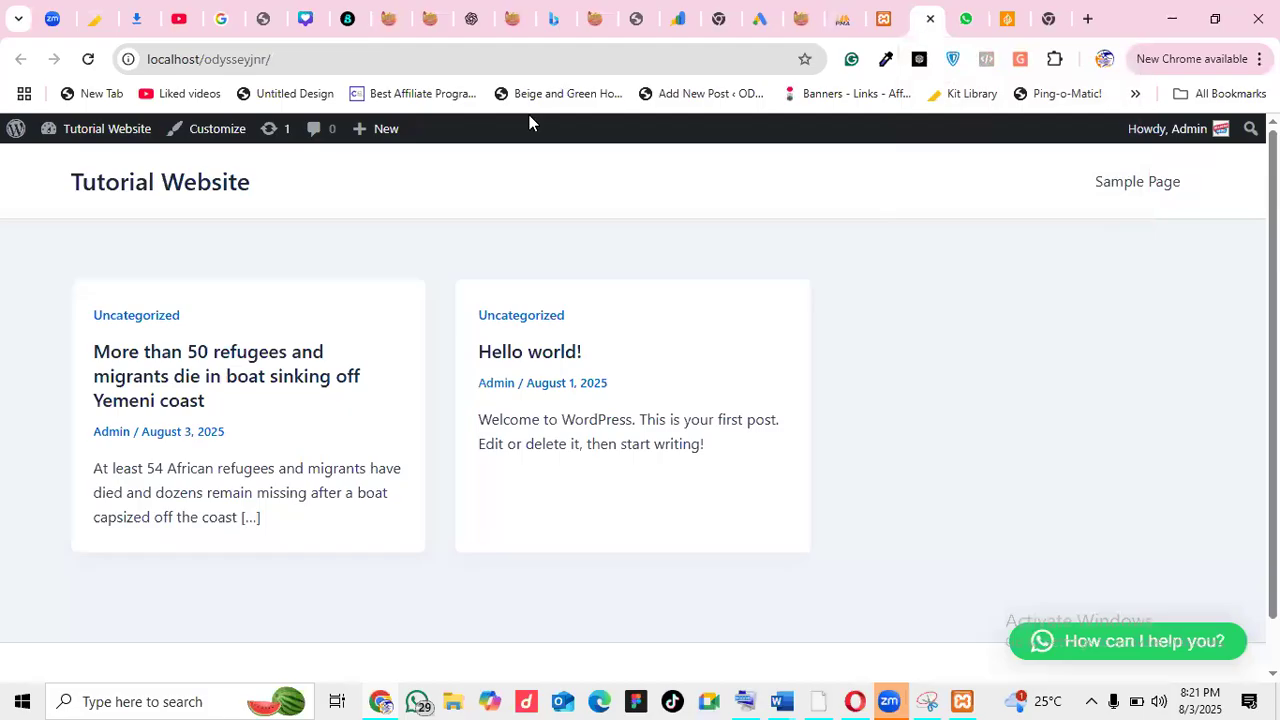
pyautogui.click(89, 57)
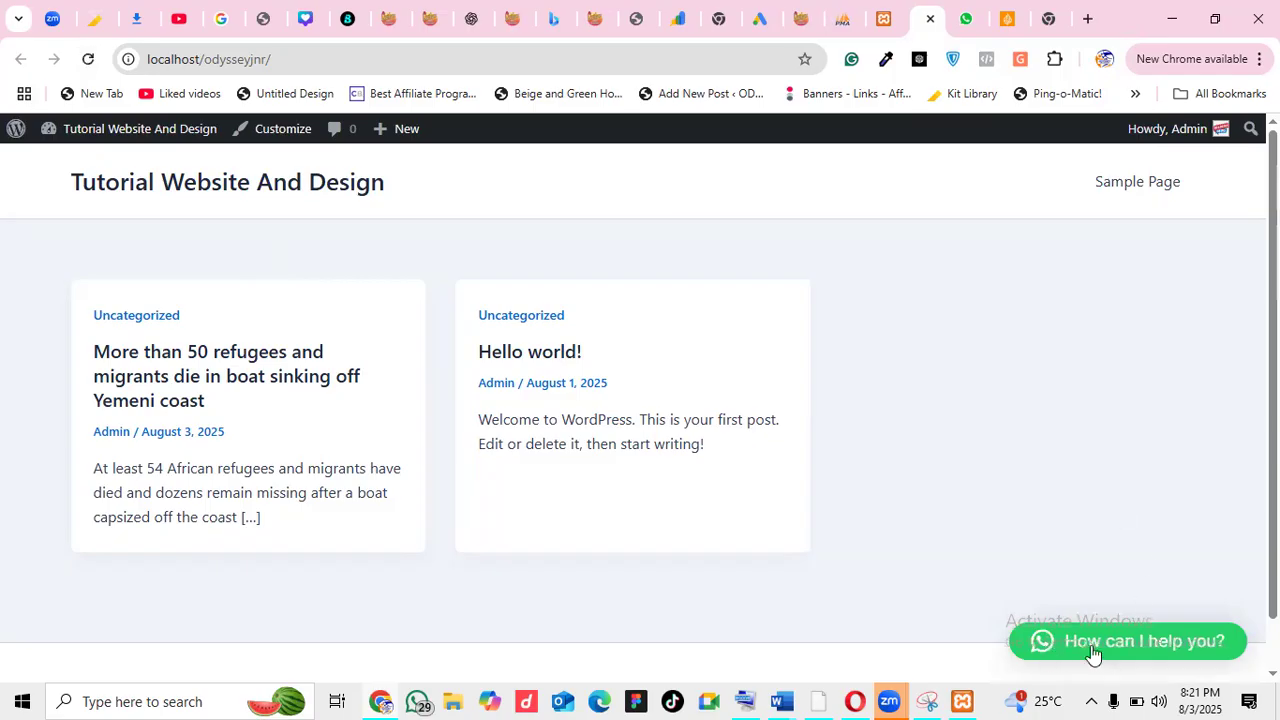
pyautogui.click(895, 20)
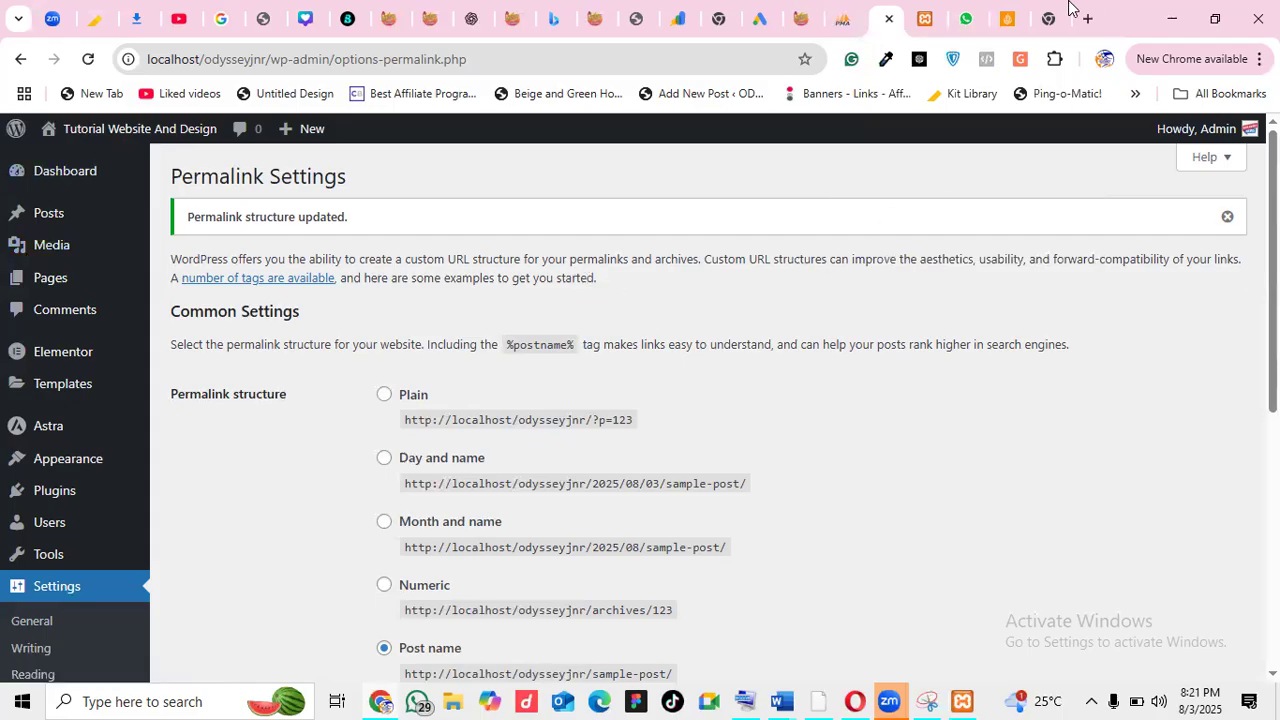
pyautogui.click(925, 20)
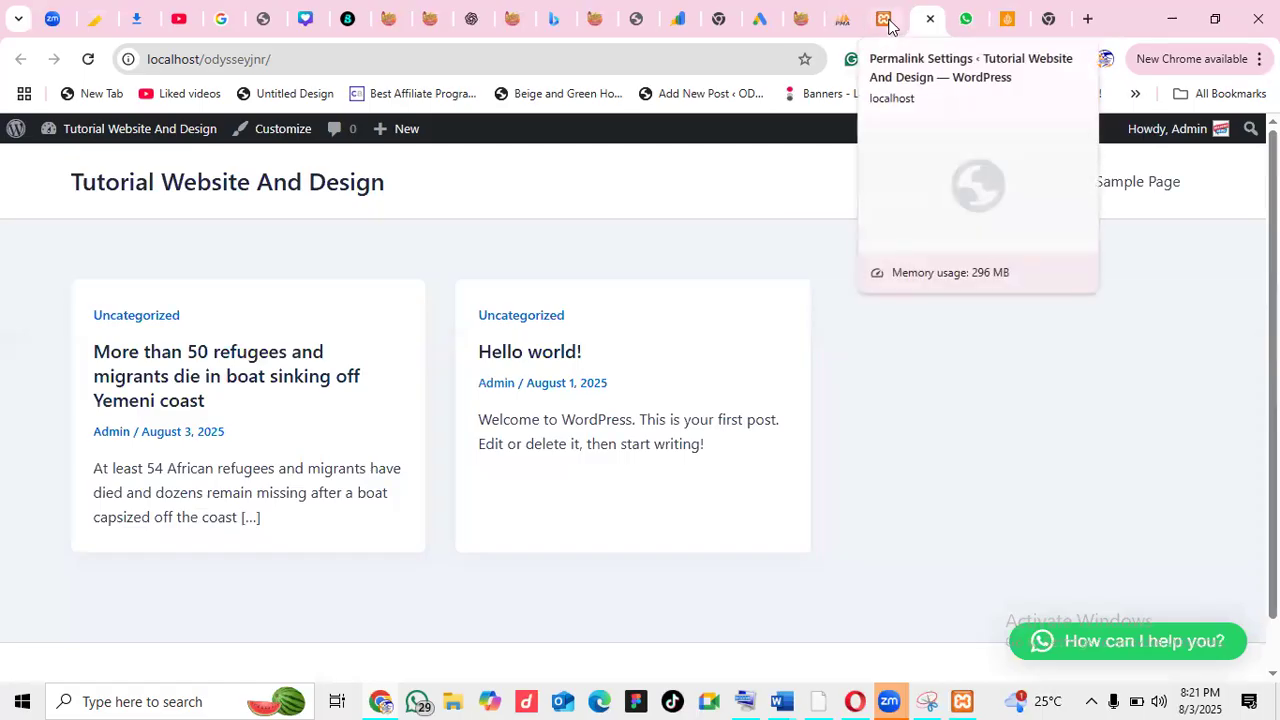
pyautogui.click(889, 25)
# Create a new page via Pages > Add Page, opening an untitled draft
pyautogui.scroll(-1, 1221, 365)
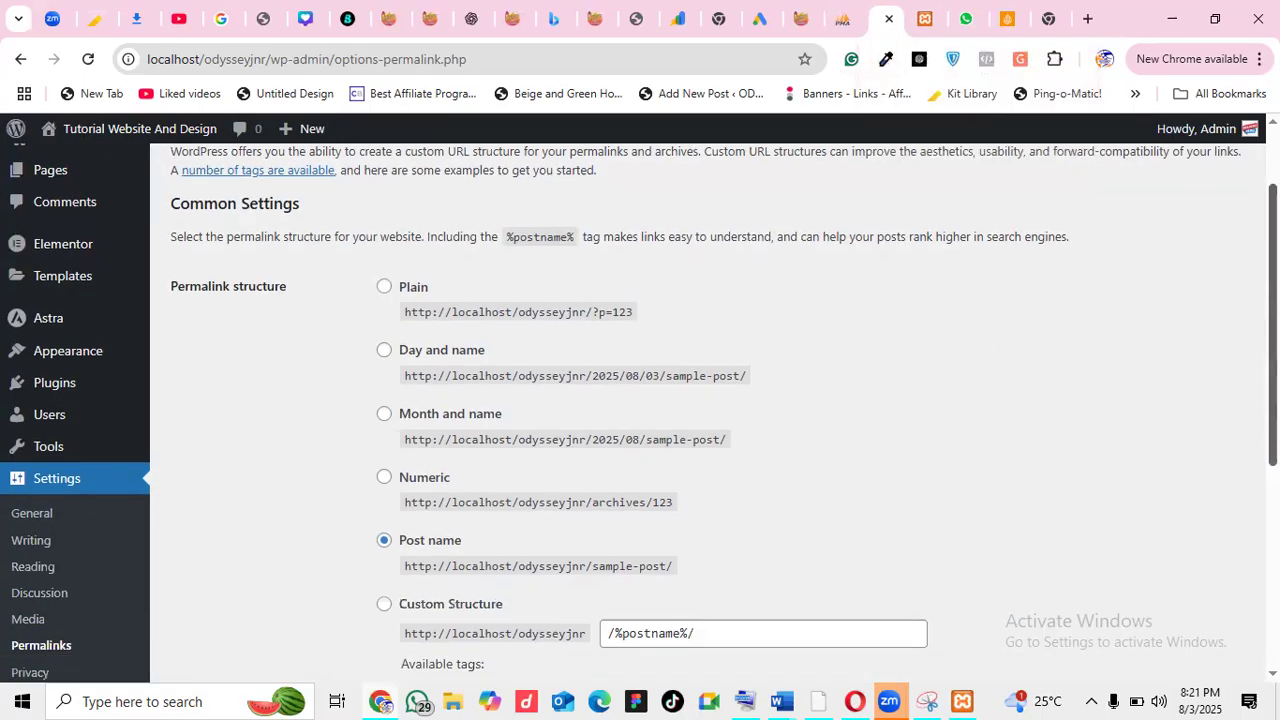
pyautogui.scroll(-2, 1221, 365)
pyautogui.scroll(3, 1221, 365)
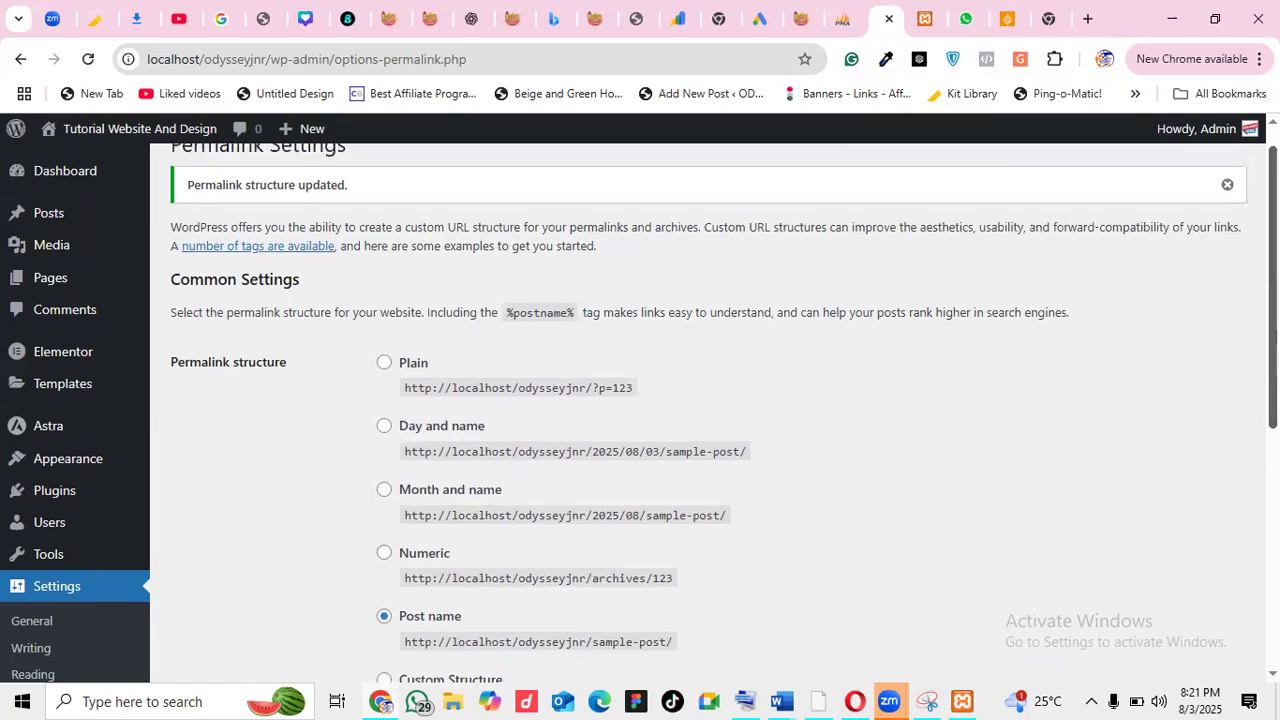
pyautogui.moveTo(45, 490)
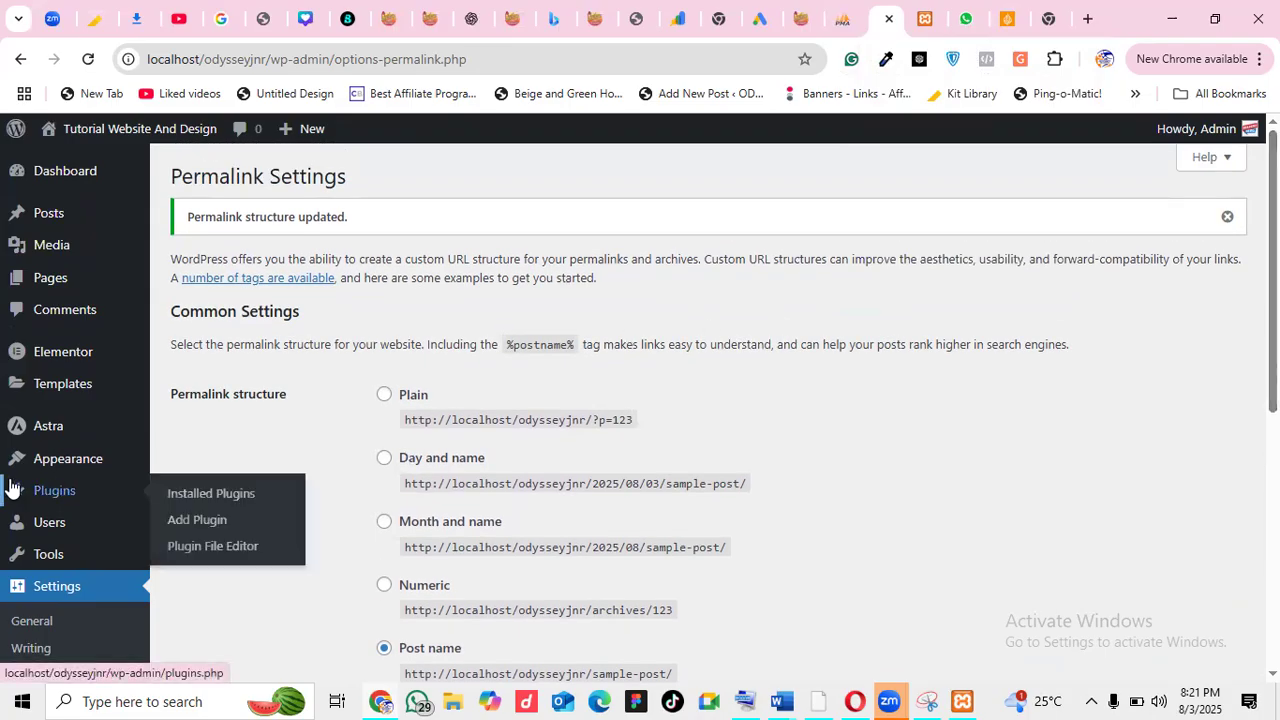
pyautogui.moveTo(45, 286)
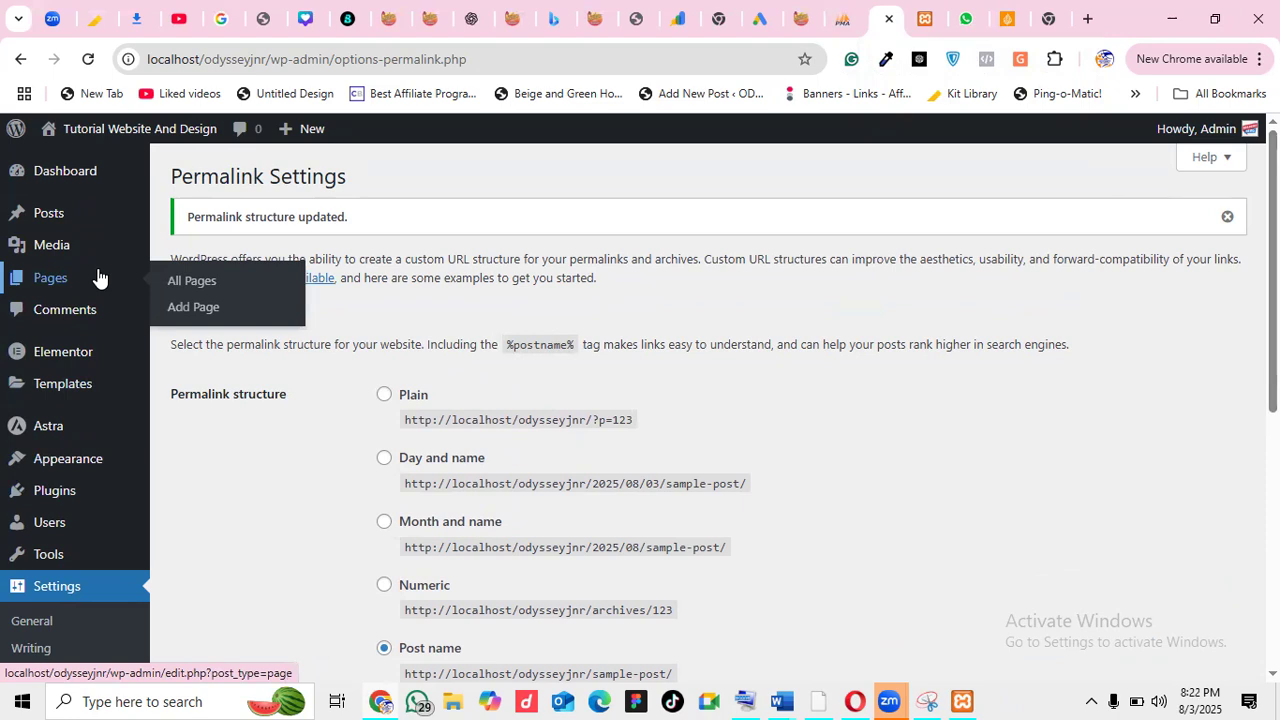
pyautogui.click(194, 306)
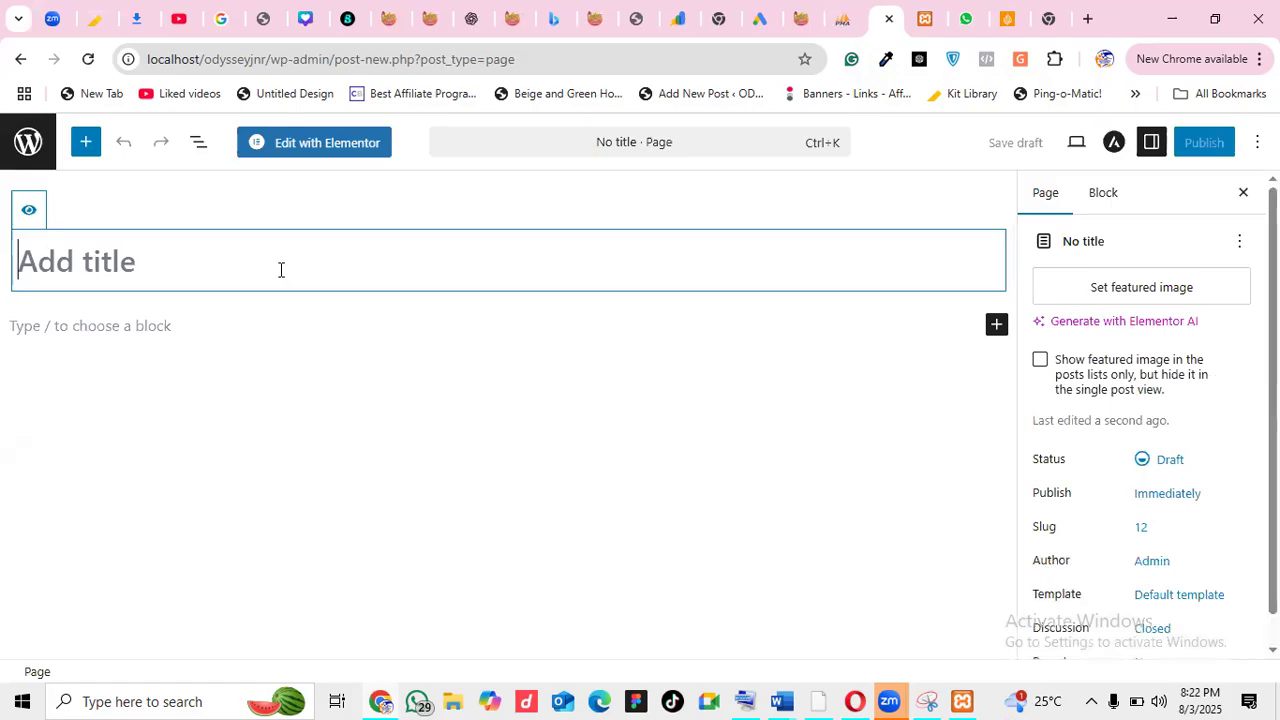
# Title the new page 'Landing Page' and set its template to Elementor Canvas
pyautogui.write('Landi')
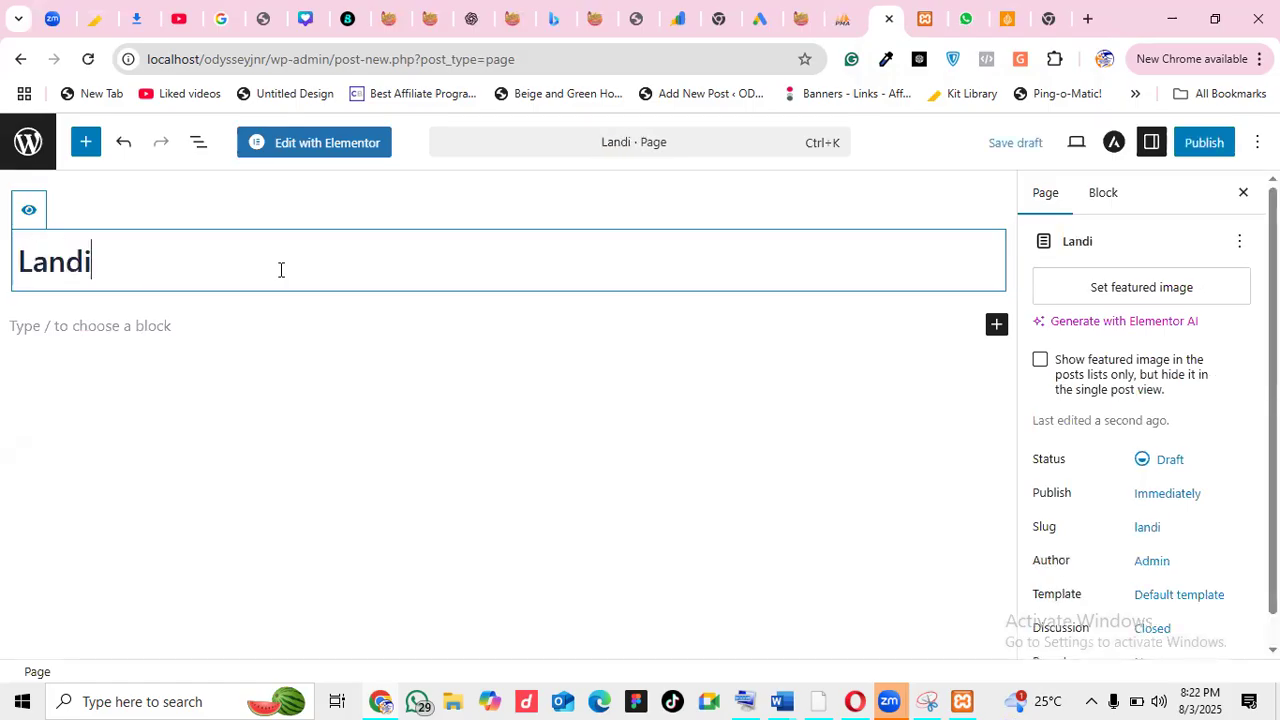
pyautogui.write('ng Page')
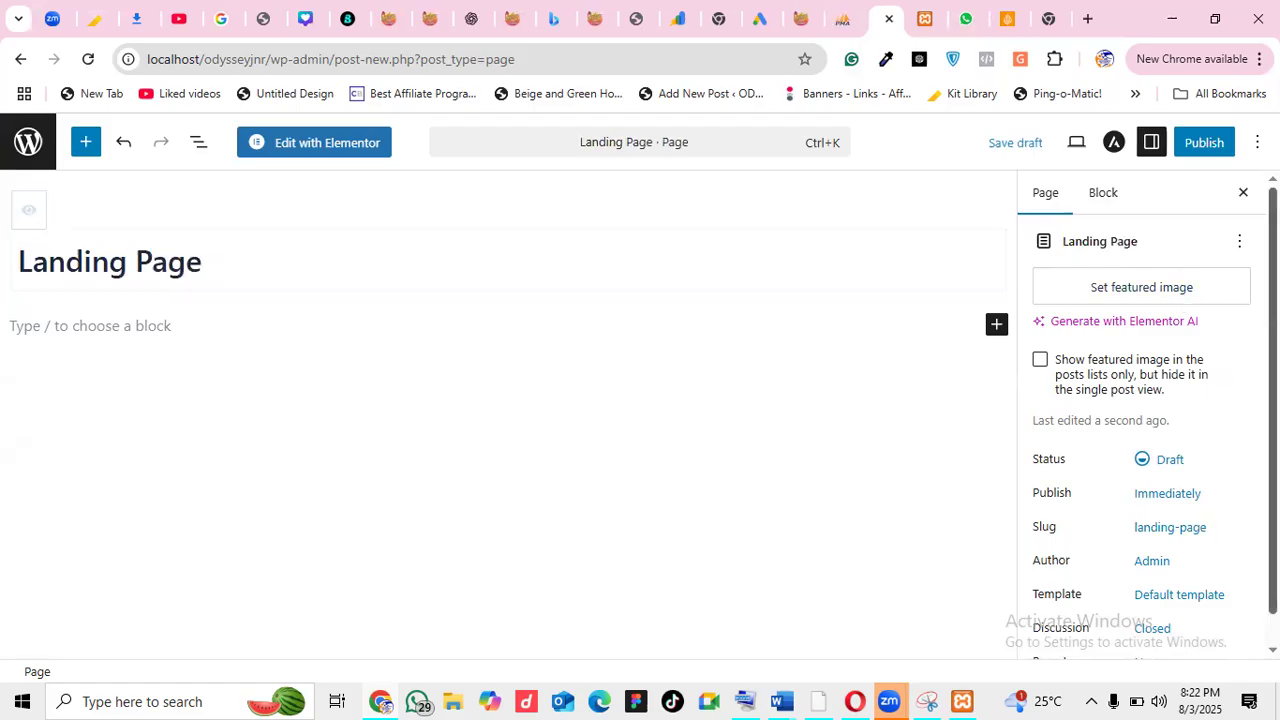
pyautogui.scroll(-1, 1180, 520)
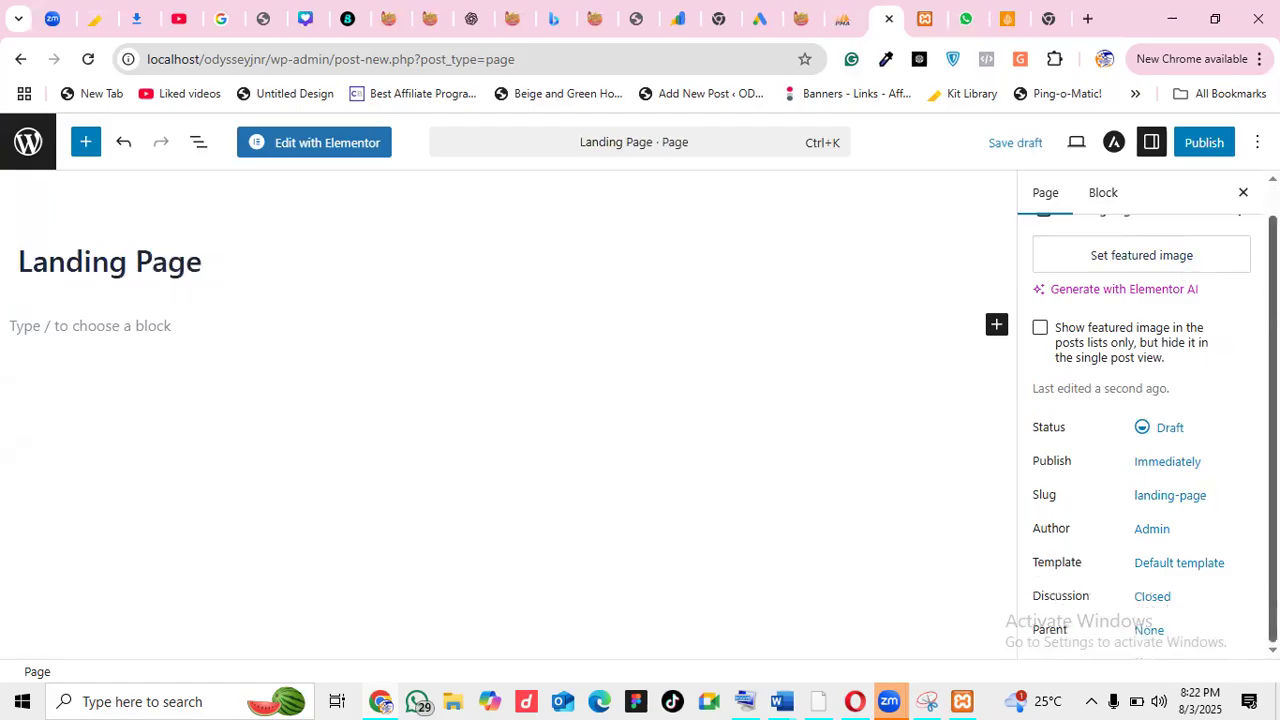
pyautogui.click(1180, 563)
pyautogui.click(948, 558)
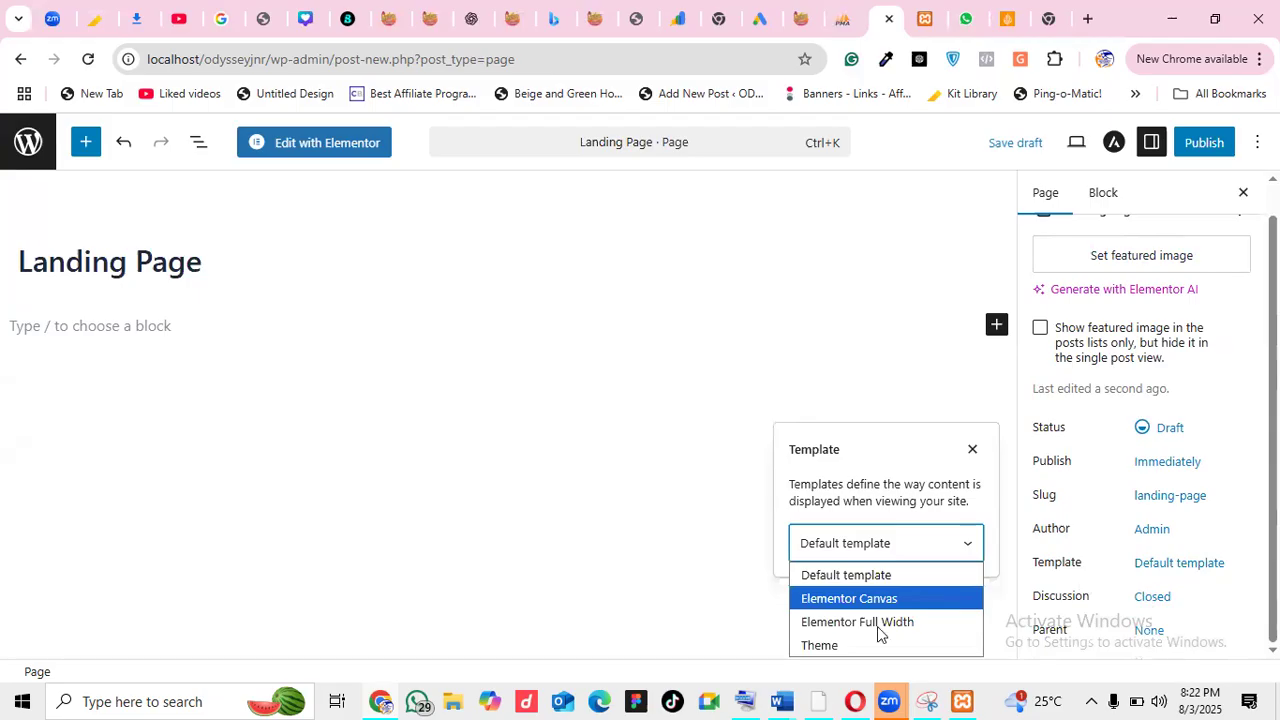
pyautogui.click(863, 600)
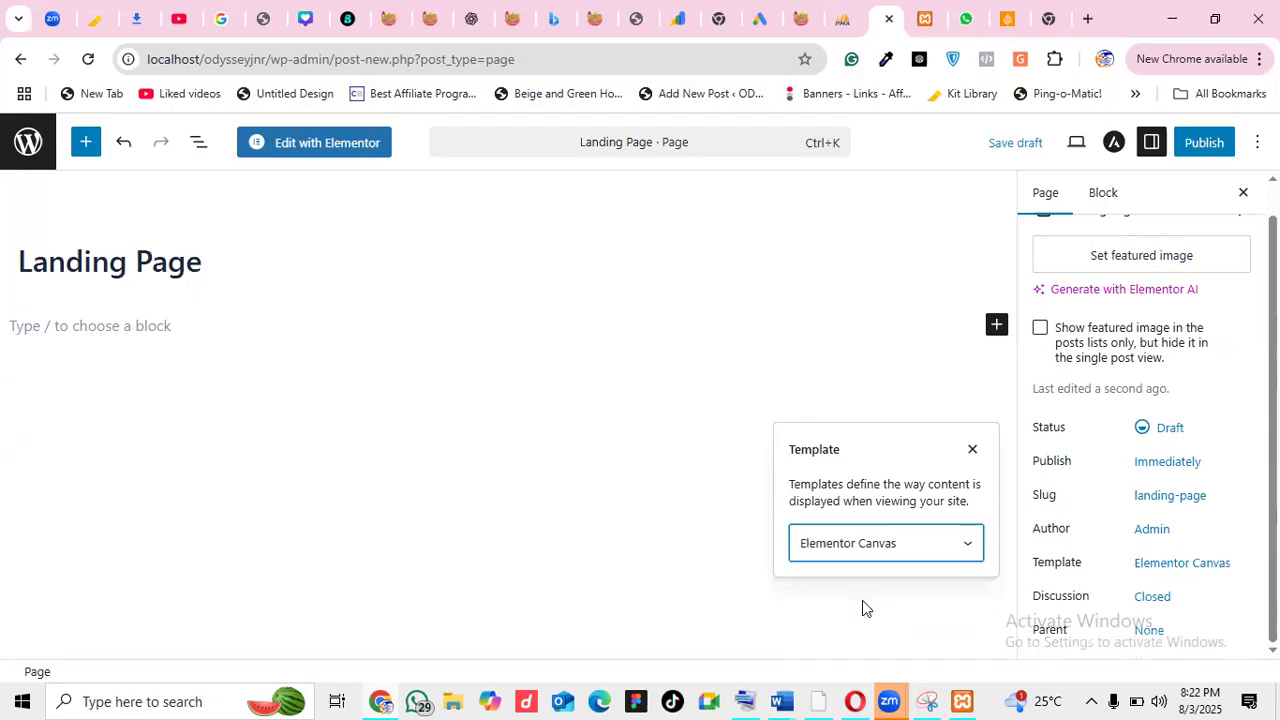
pyautogui.click(957, 544)
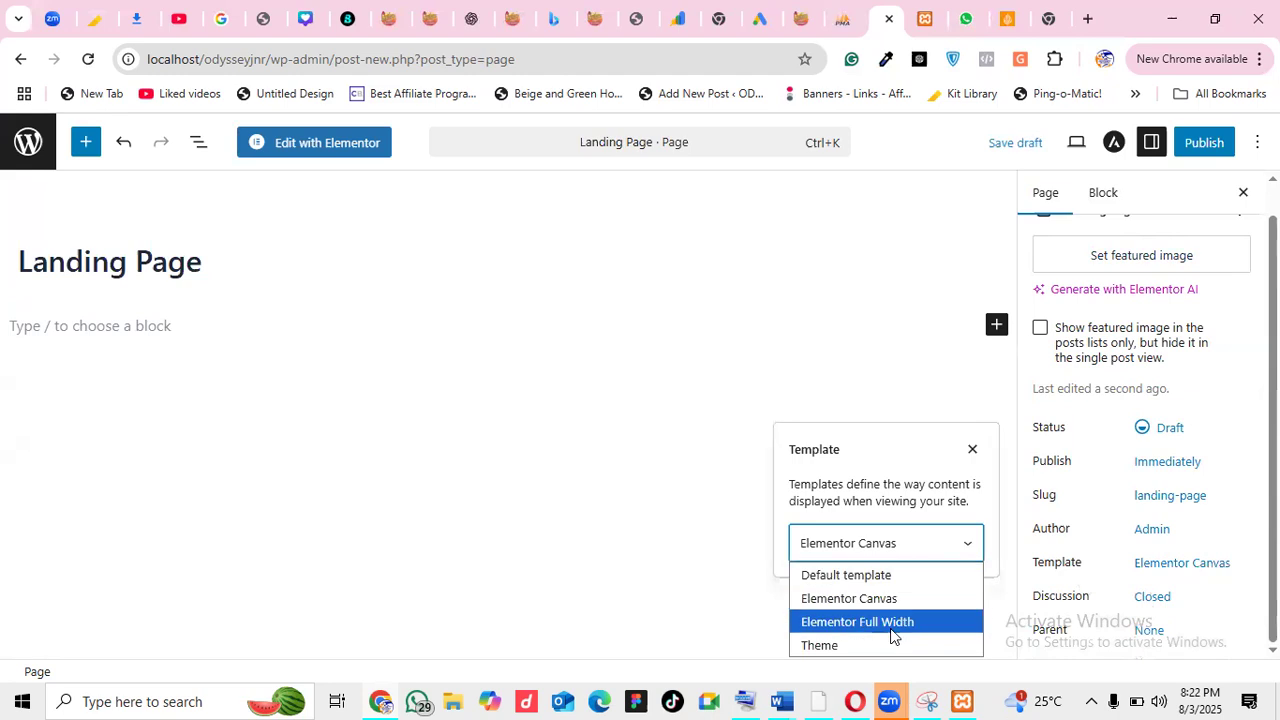
pyautogui.click(962, 541)
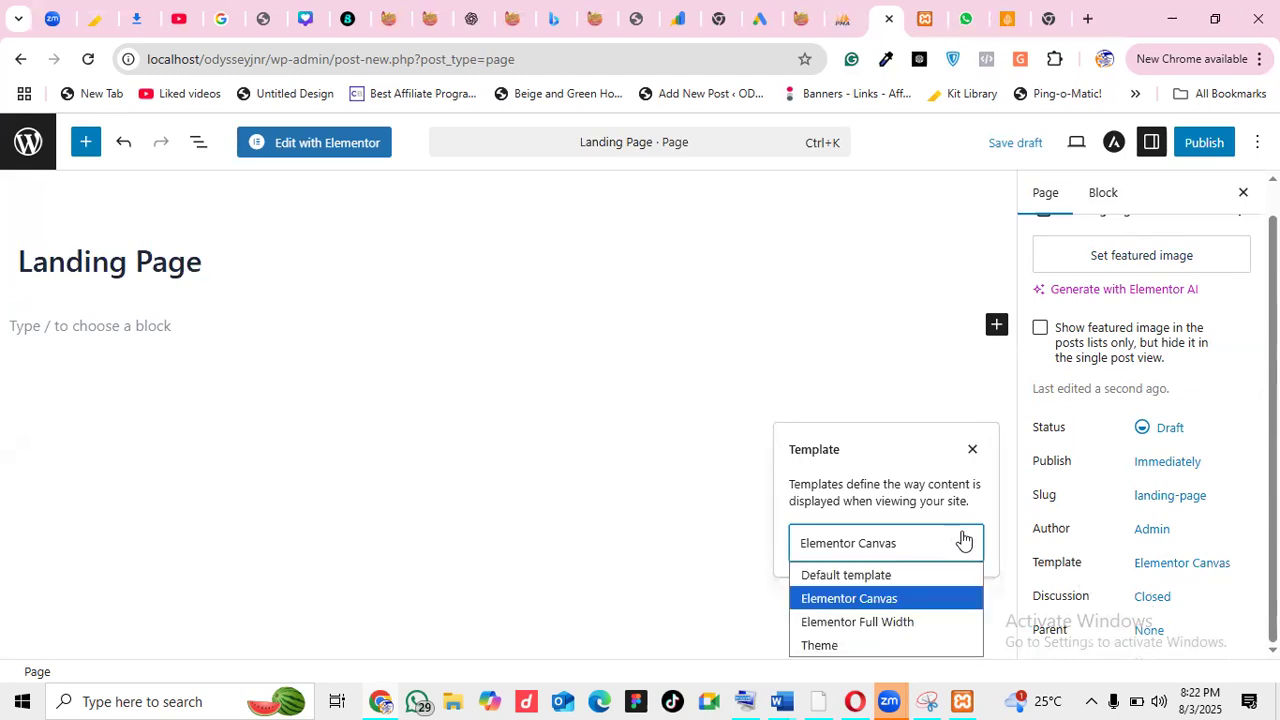
pyautogui.click(768, 606)
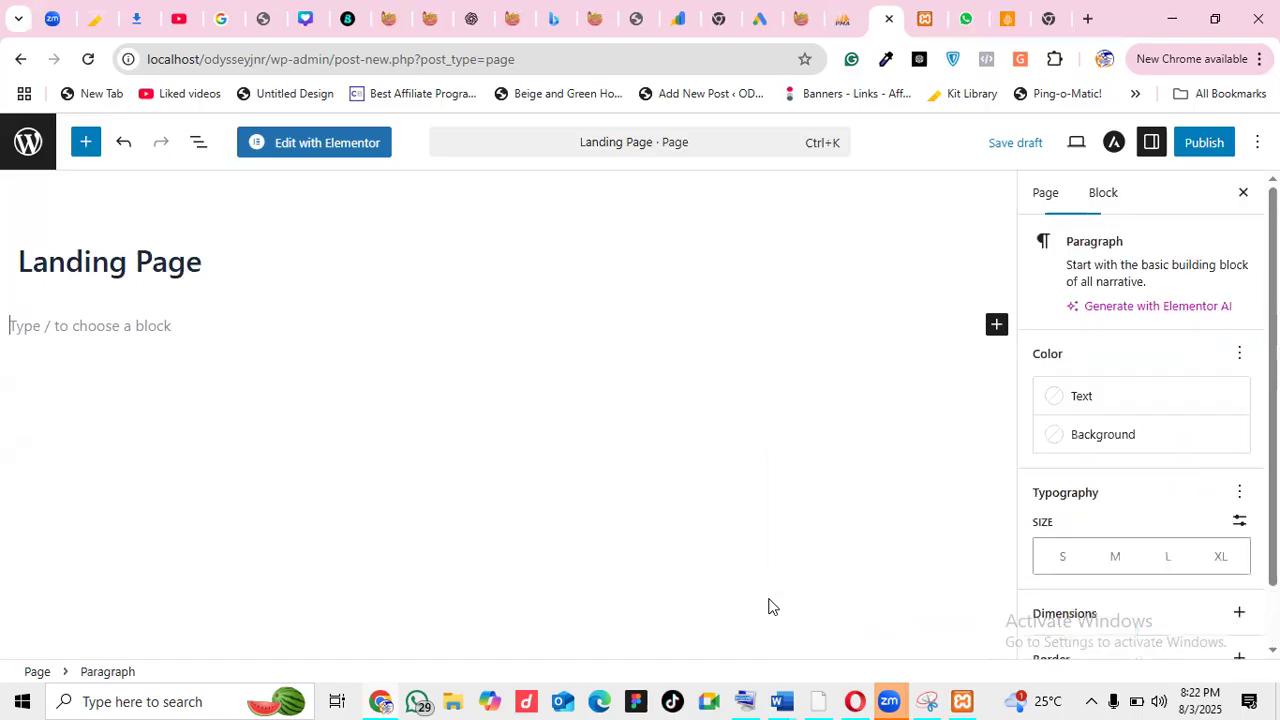
# Publish the Landing Page and launch Edit with Elementor
pyautogui.click(1203, 145)
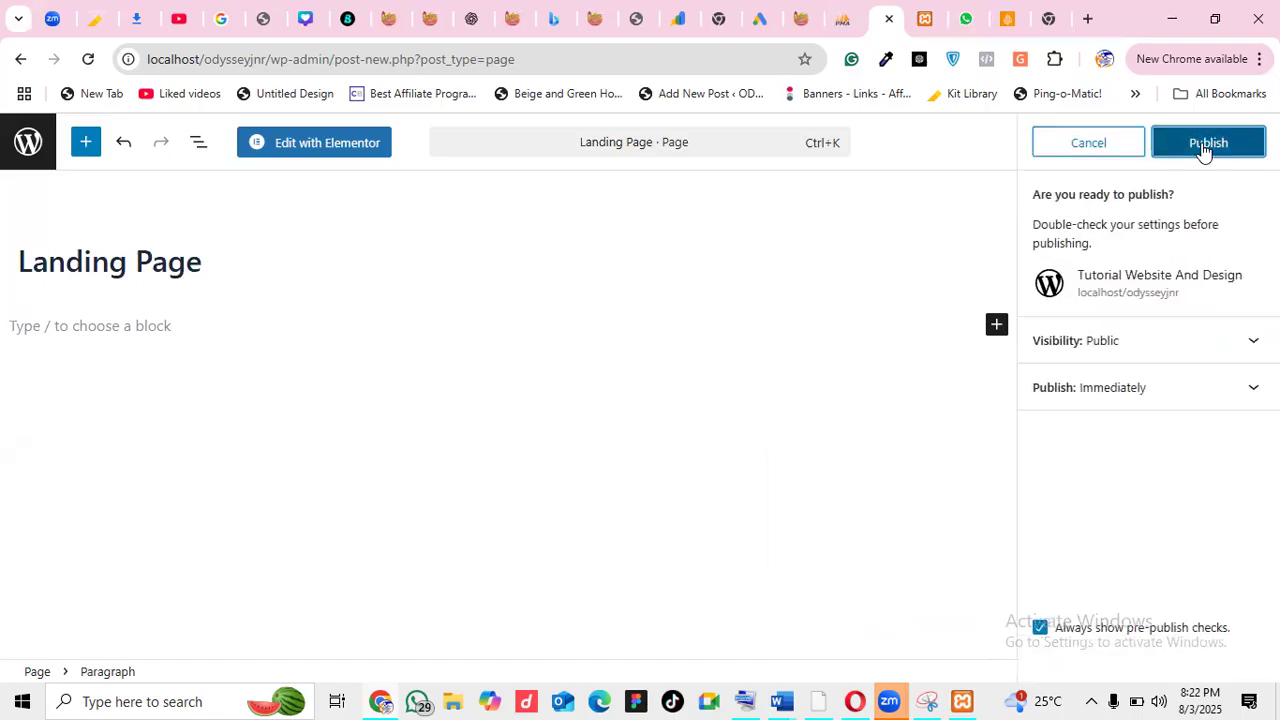
pyautogui.click(1203, 145)
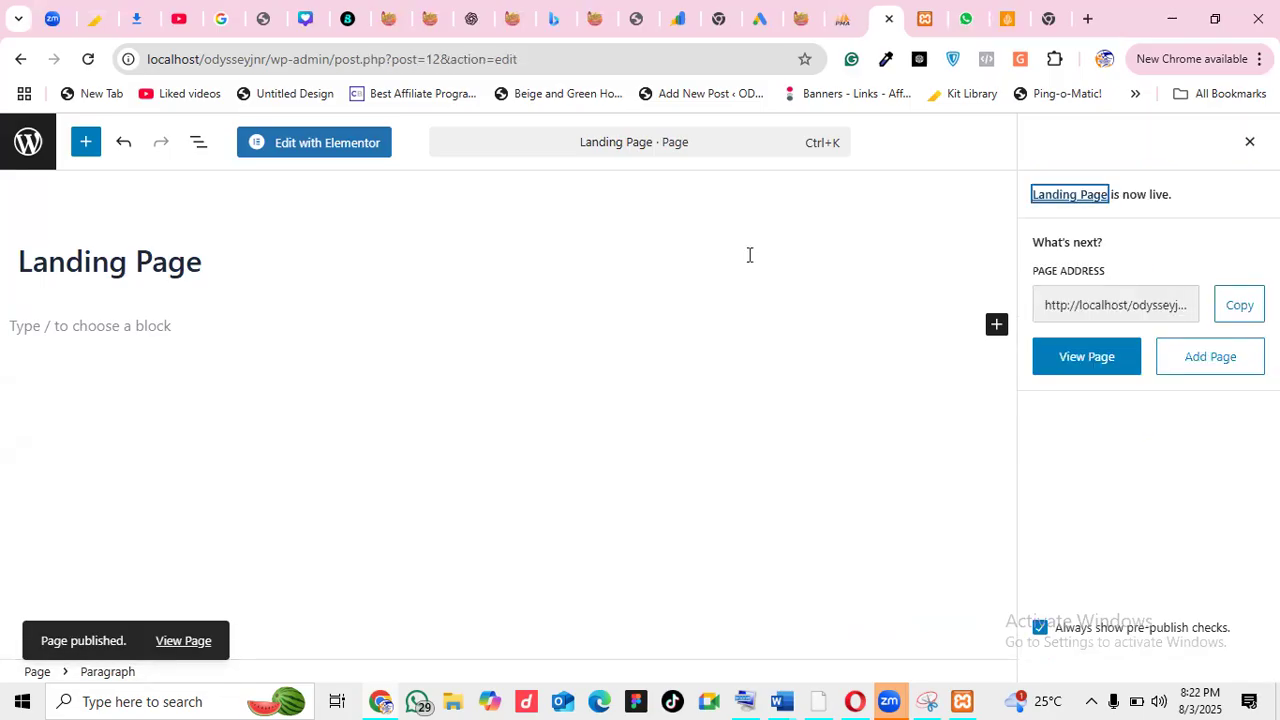
pyautogui.click(353, 156)
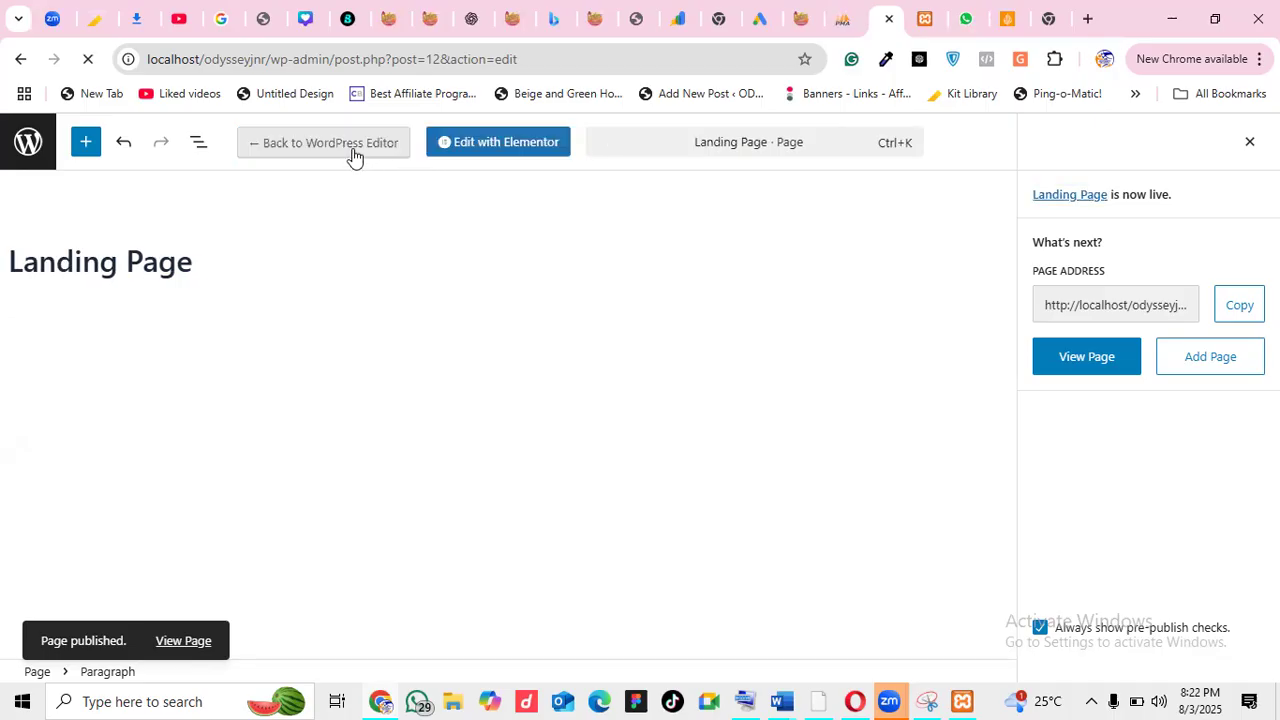
# Dismiss Elementor's Notifications popup, setup checklist and checklist tip
pyautogui.click(510, 150)
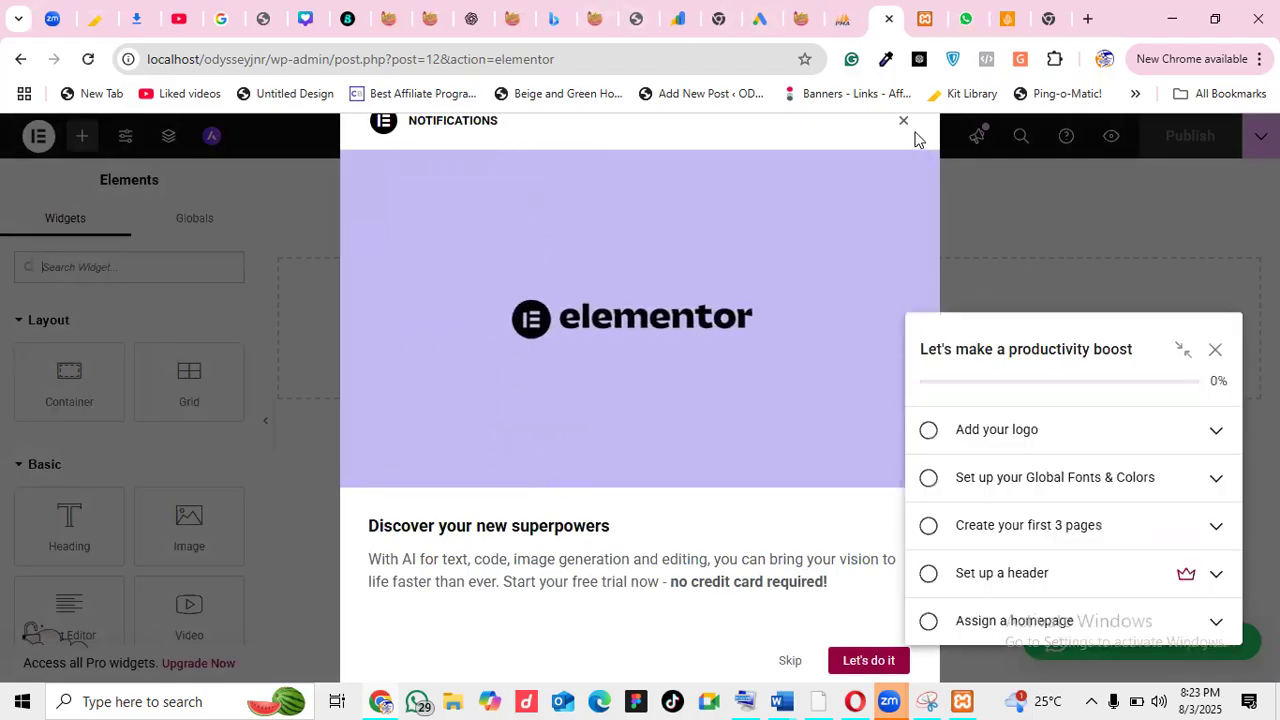
pyautogui.click(905, 123)
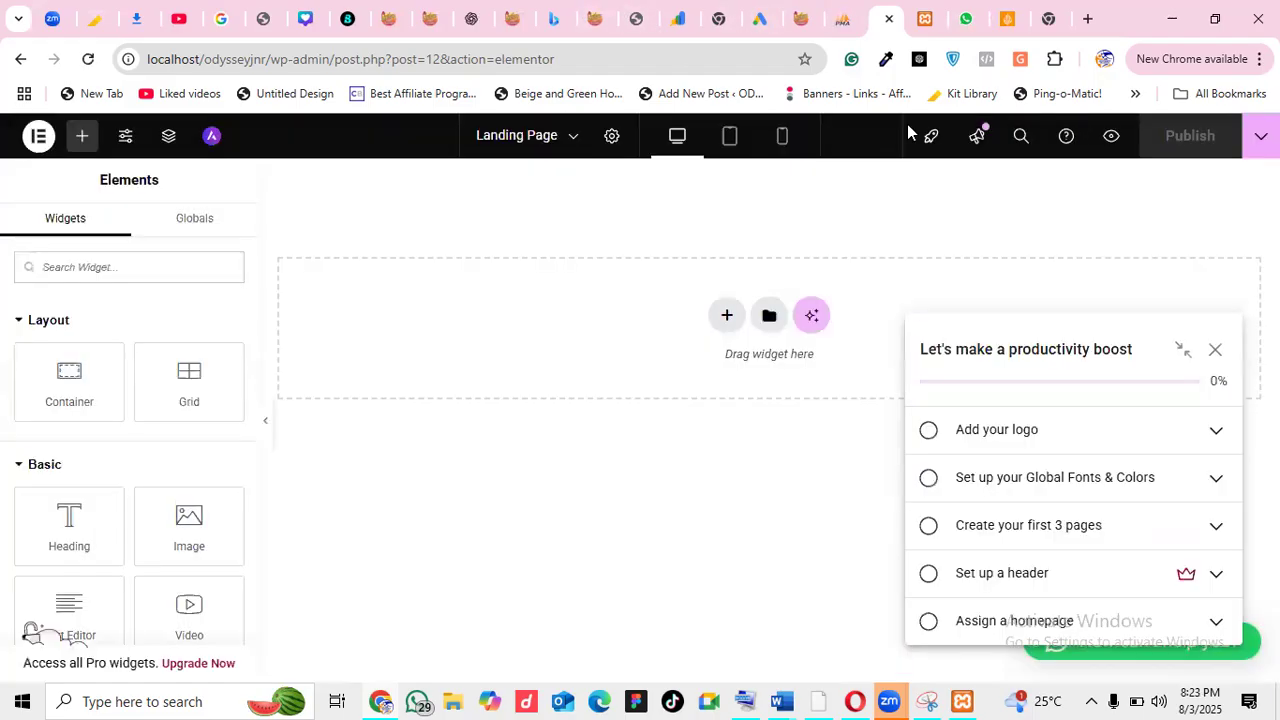
pyautogui.click(1215, 348)
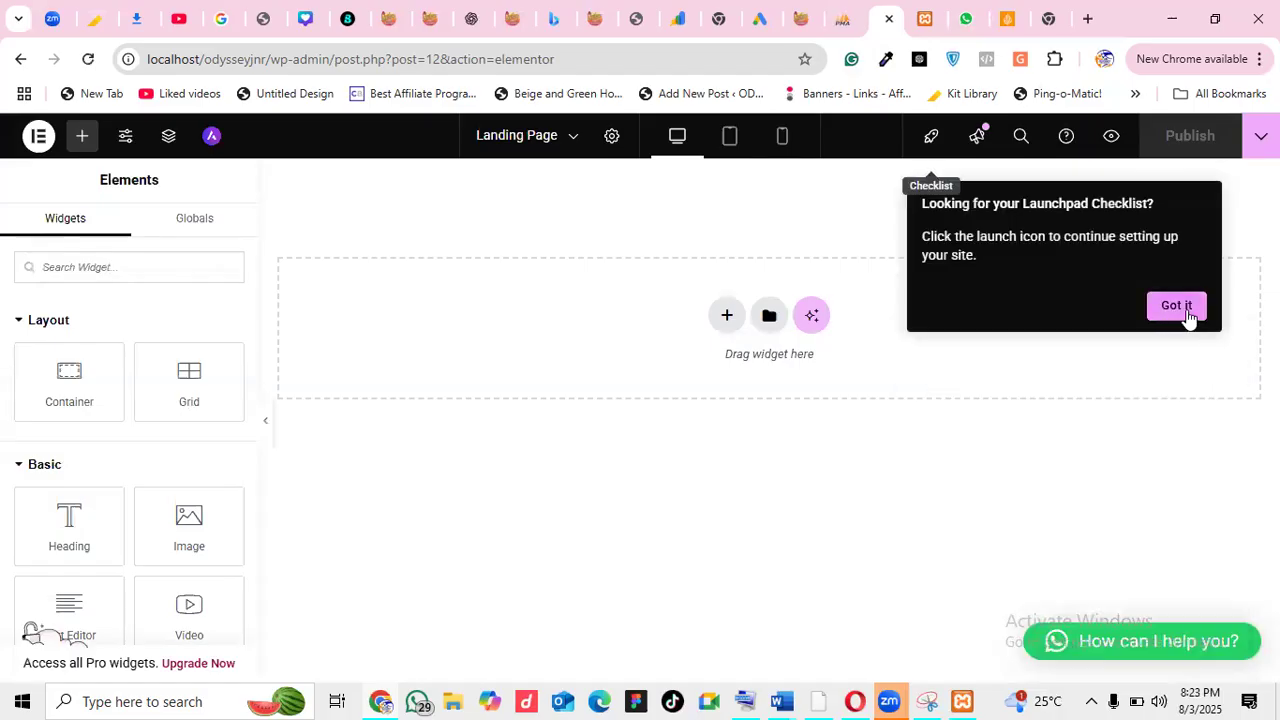
pyautogui.click(1177, 306)
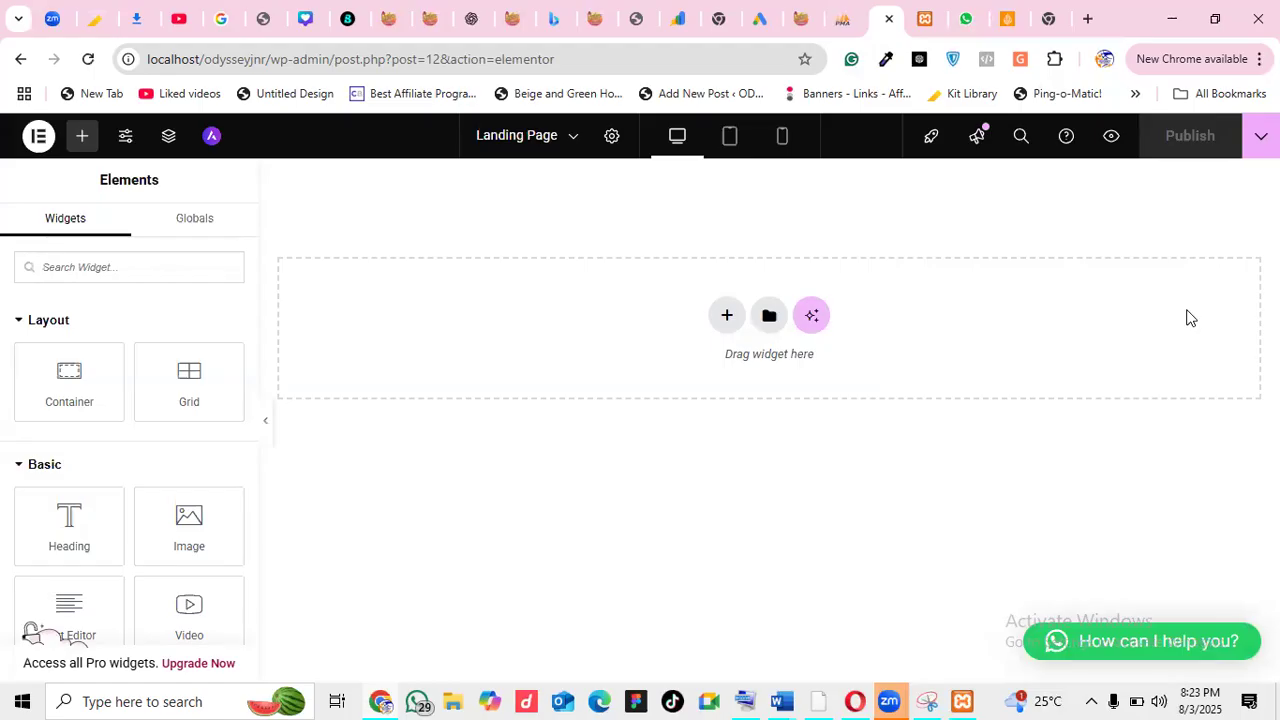
# Add an empty Flexbox container with a single Direction Column structure
pyautogui.click(719, 322)
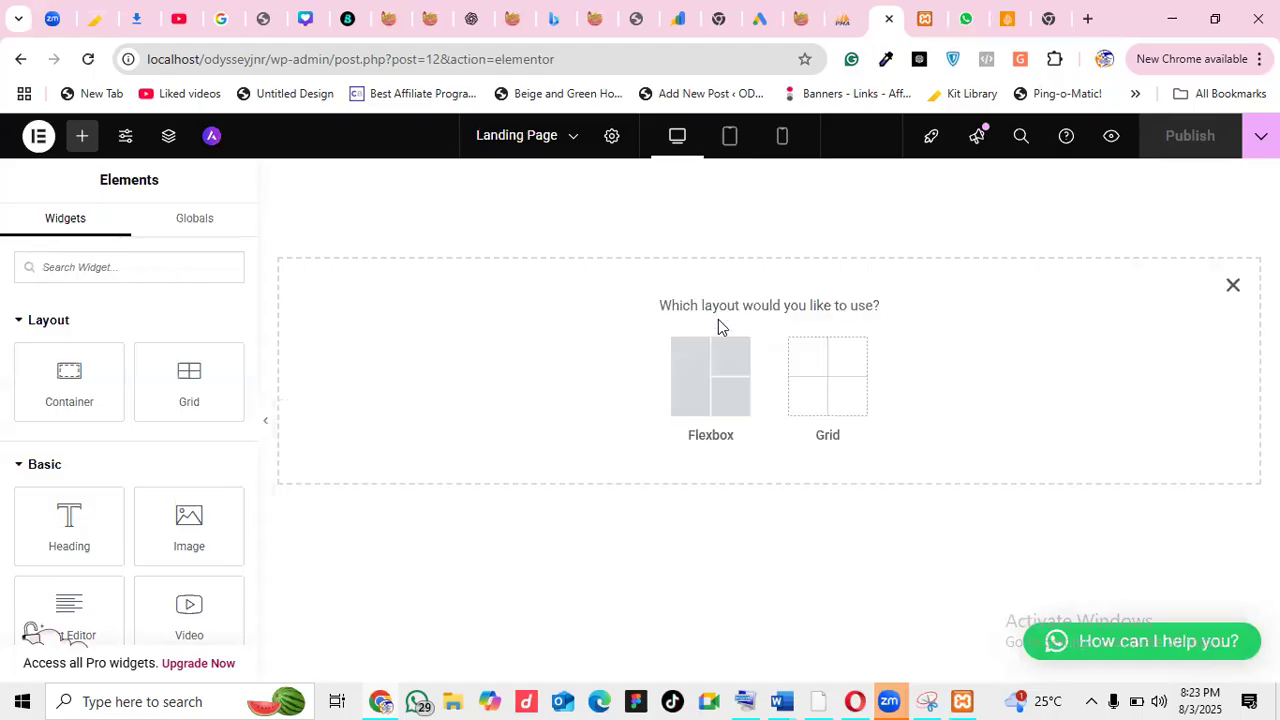
pyautogui.click(695, 389)
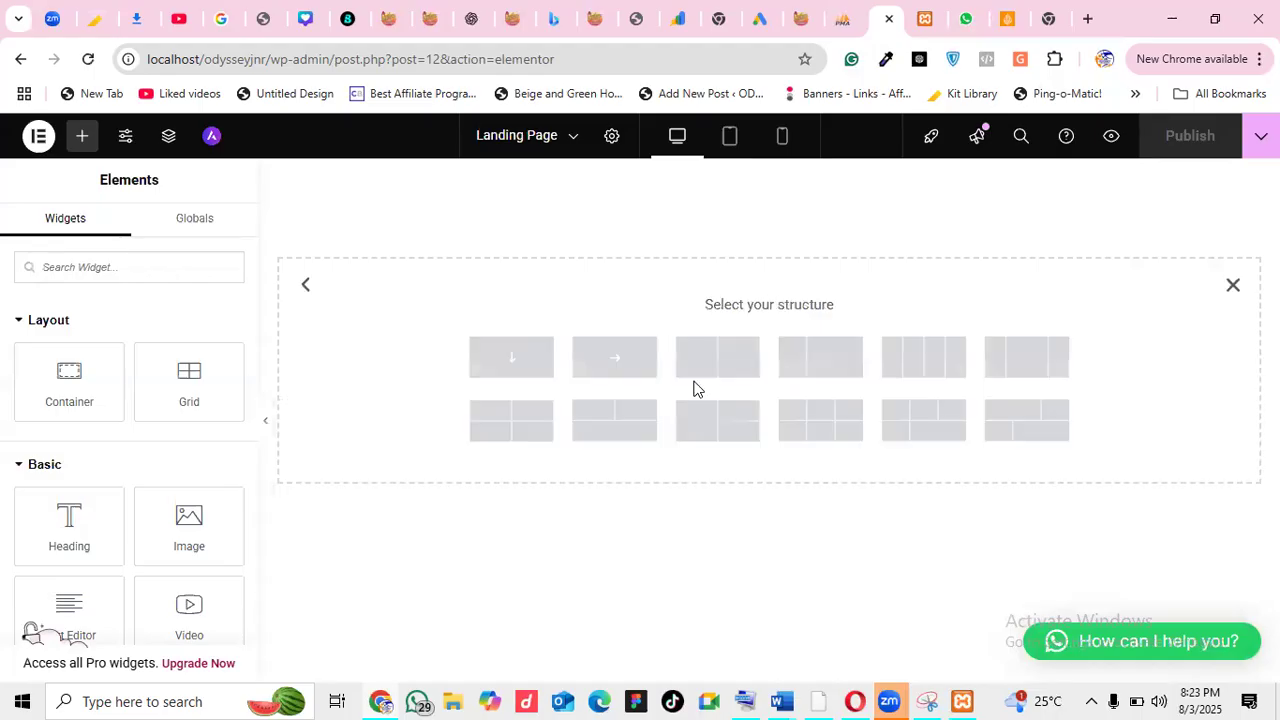
pyautogui.click(511, 358)
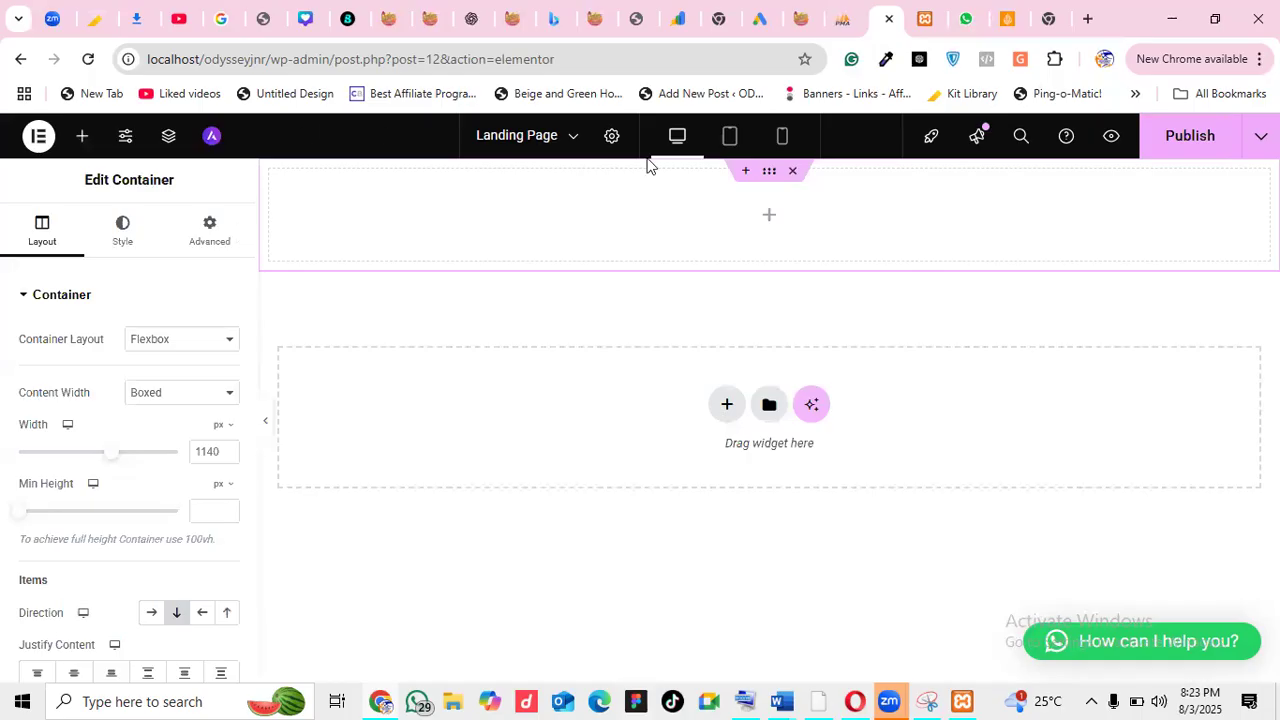
pyautogui.click(83, 140)
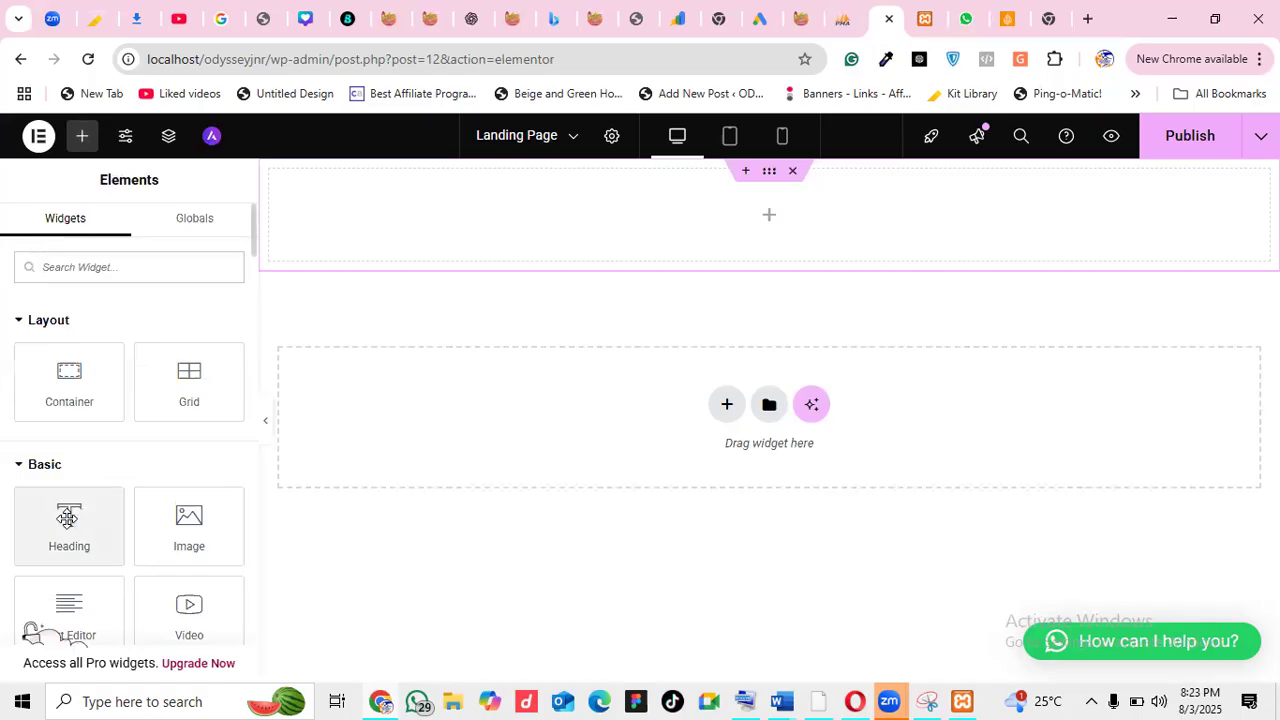
# Add a Heading widget reading 'Welcome to my website design class' to the container
pyautogui.moveTo(67, 517); pyautogui.dragTo(517, 206)
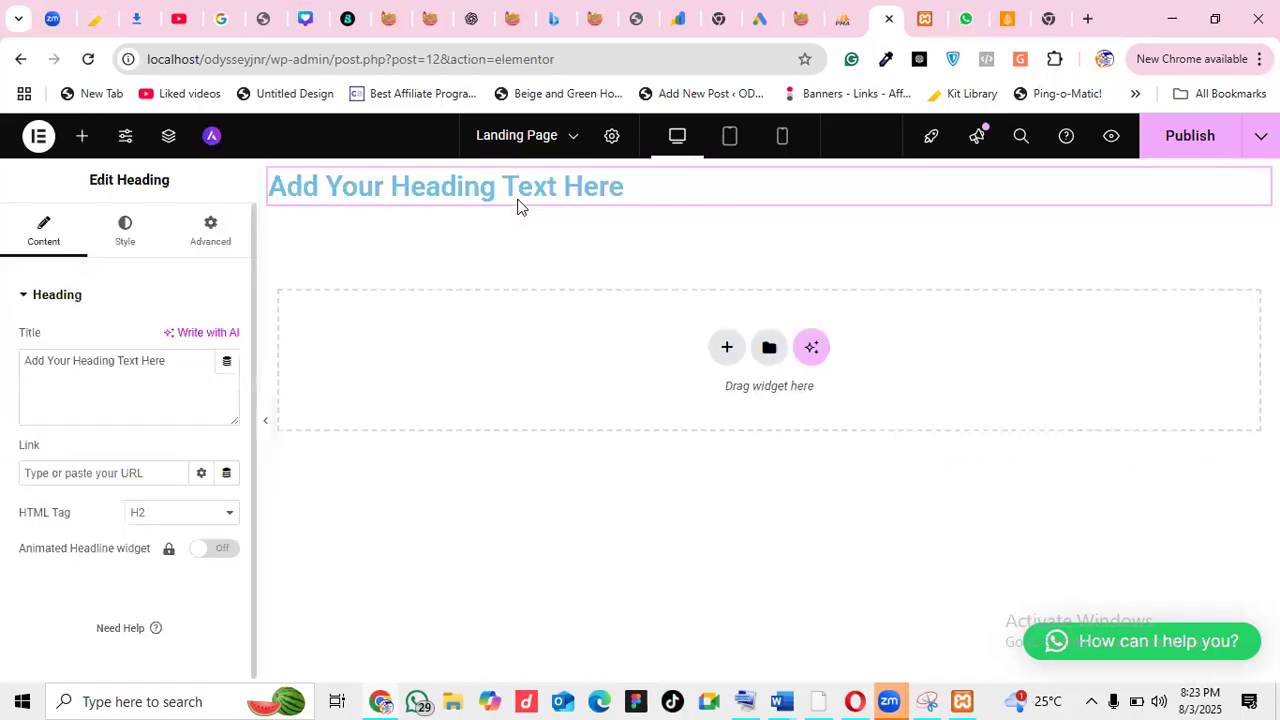
pyautogui.tripleClick(165, 360)
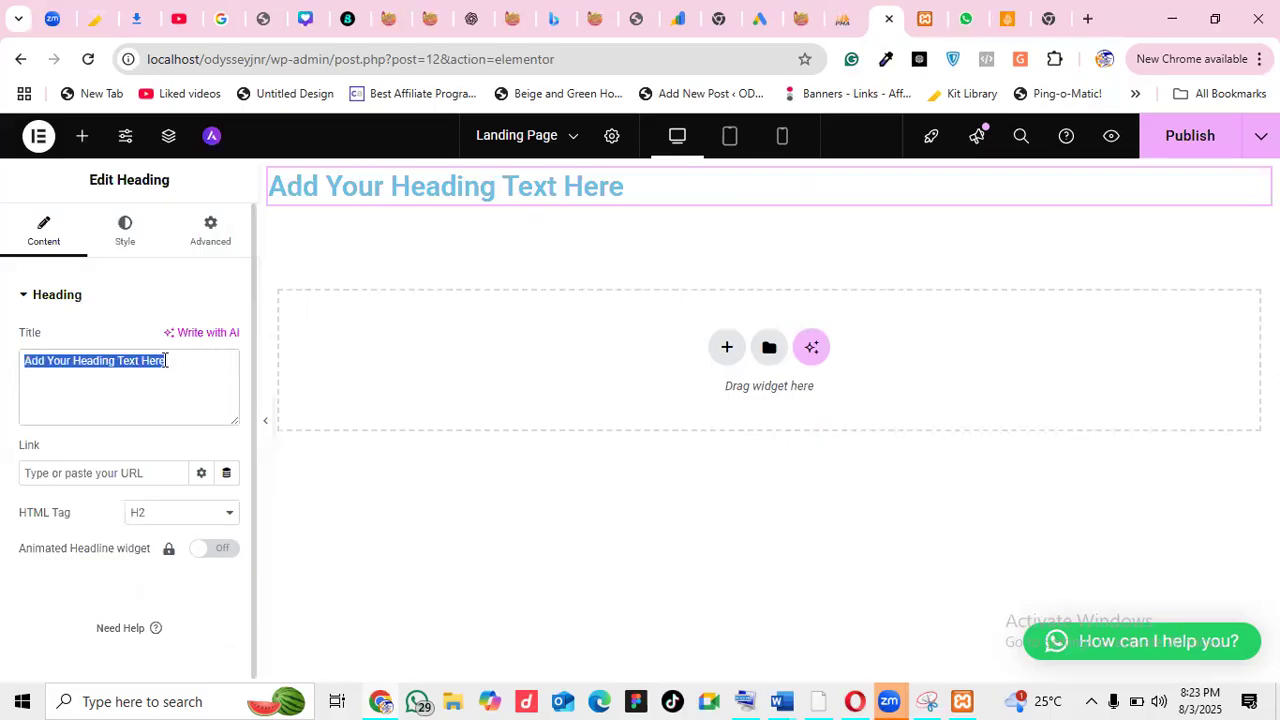
pyautogui.write('Welcome')
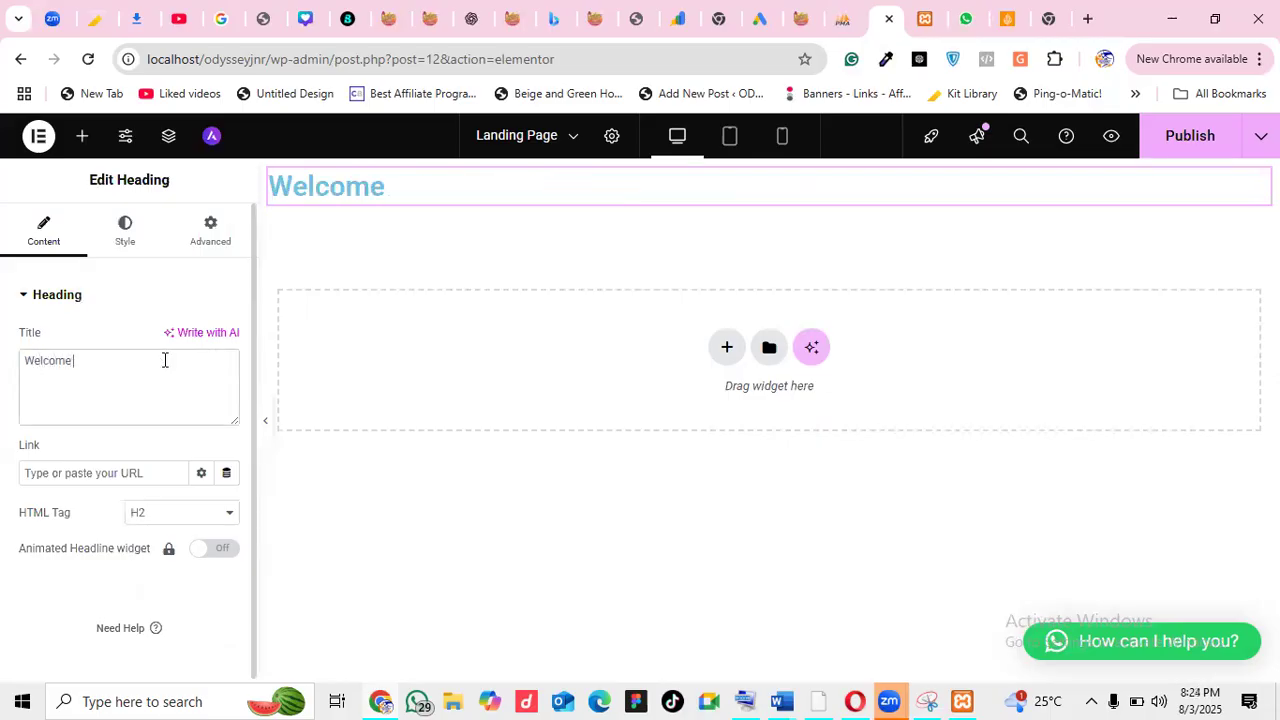
pyautogui.write(' to my website')
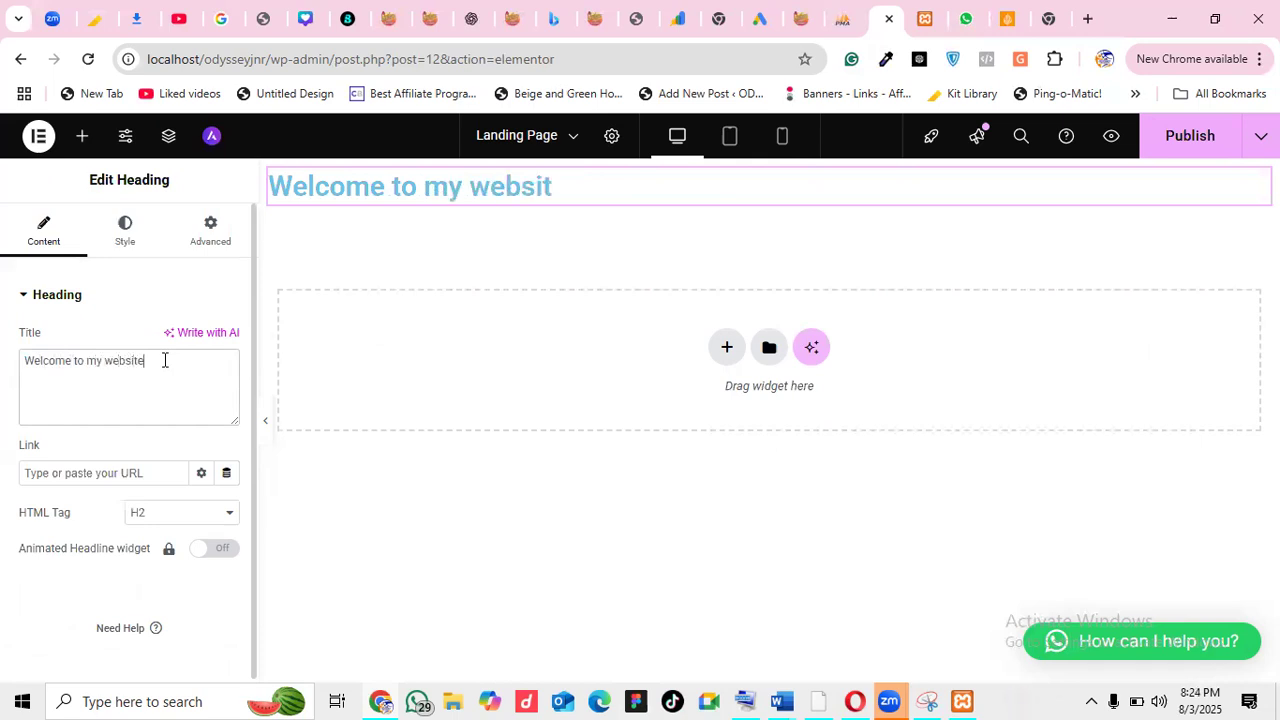
pyautogui.write(' design ')
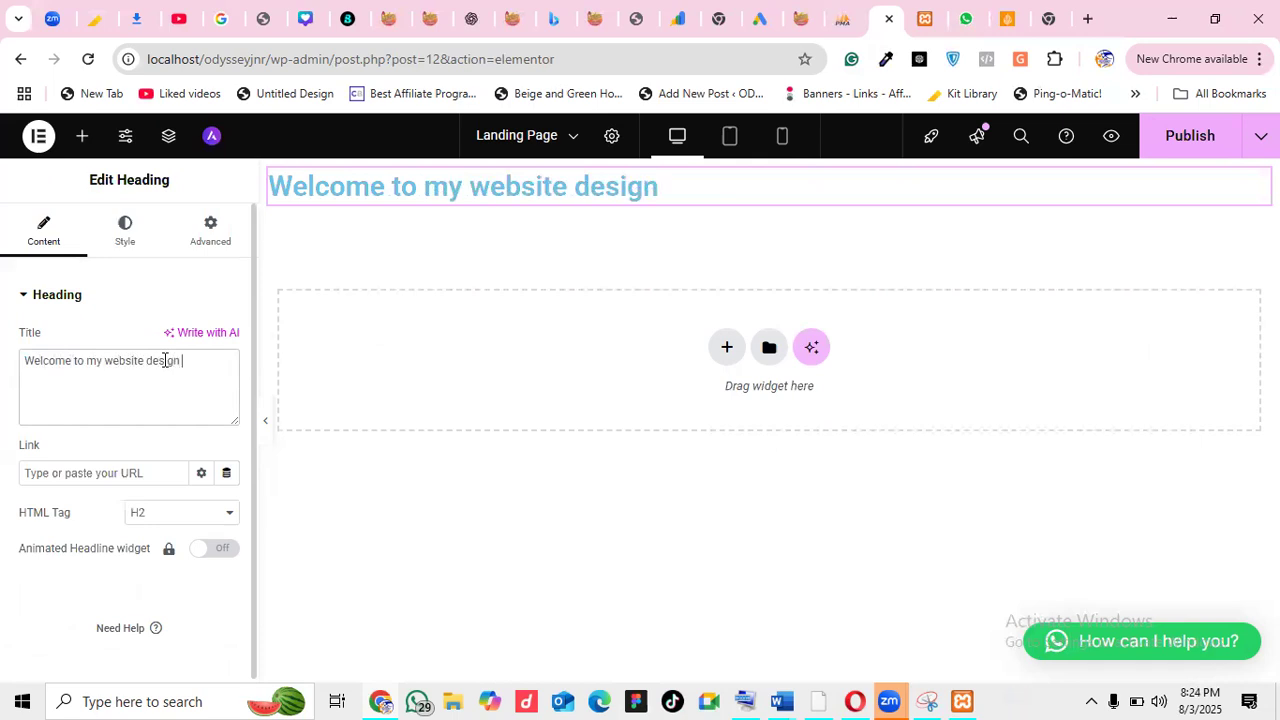
pyautogui.write('classs')
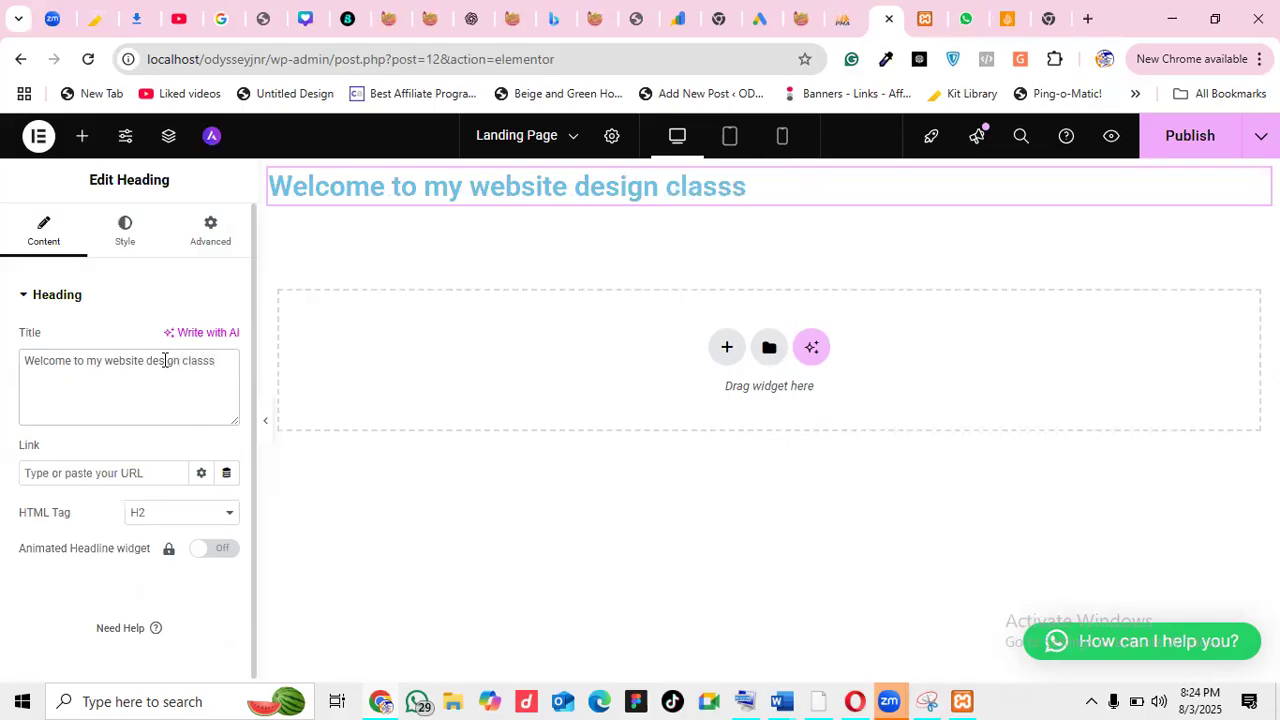
pyautogui.press('BackSpace')
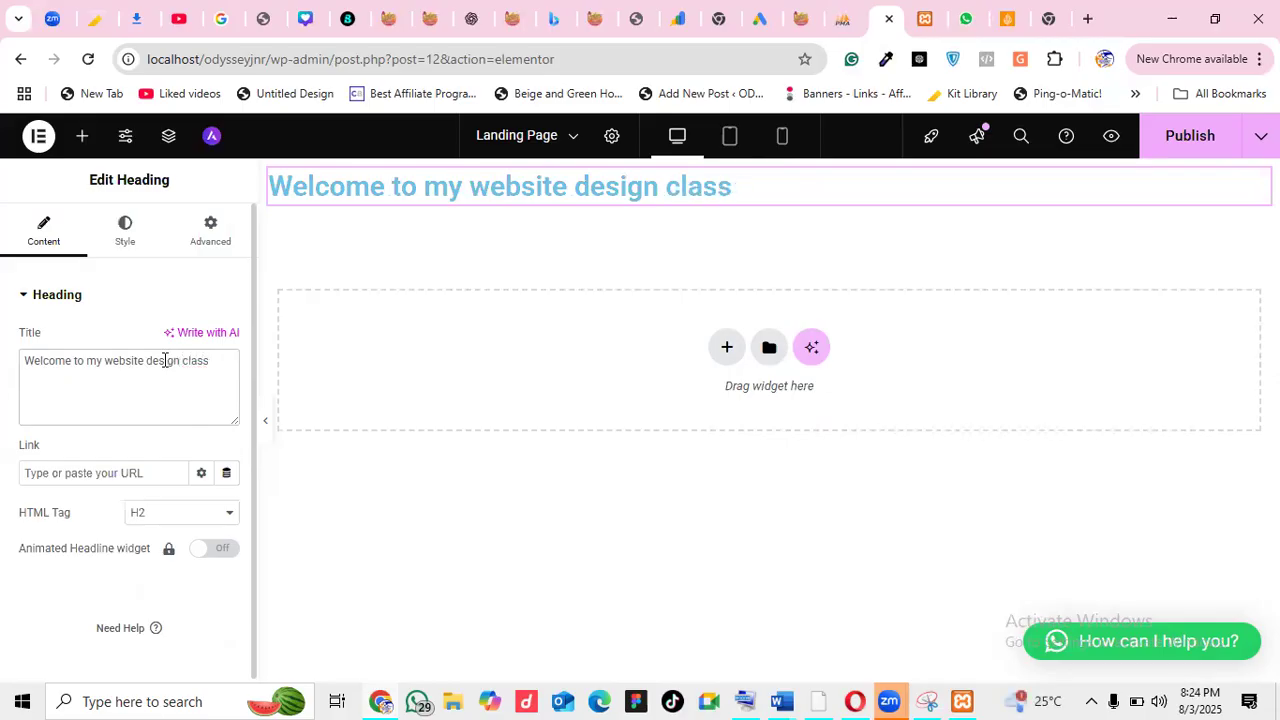
# Centre-align the heading and start a new section below it
pyautogui.click(127, 243)
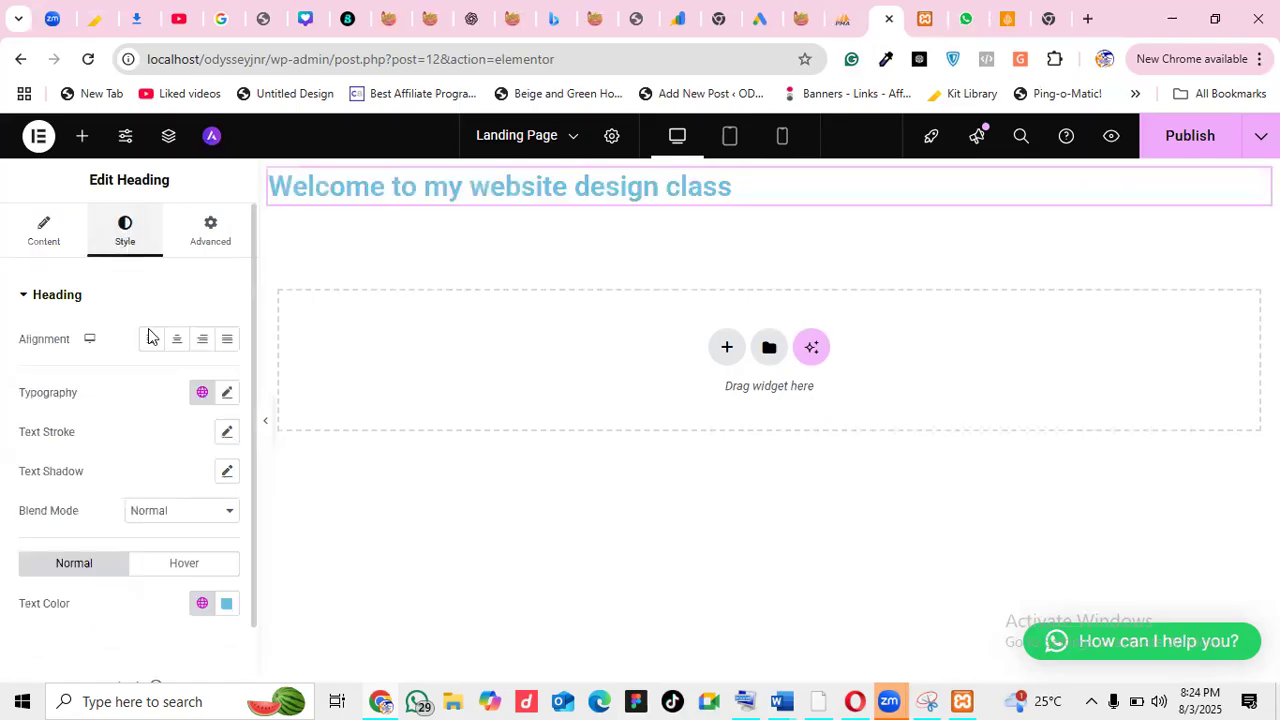
pyautogui.click(178, 343)
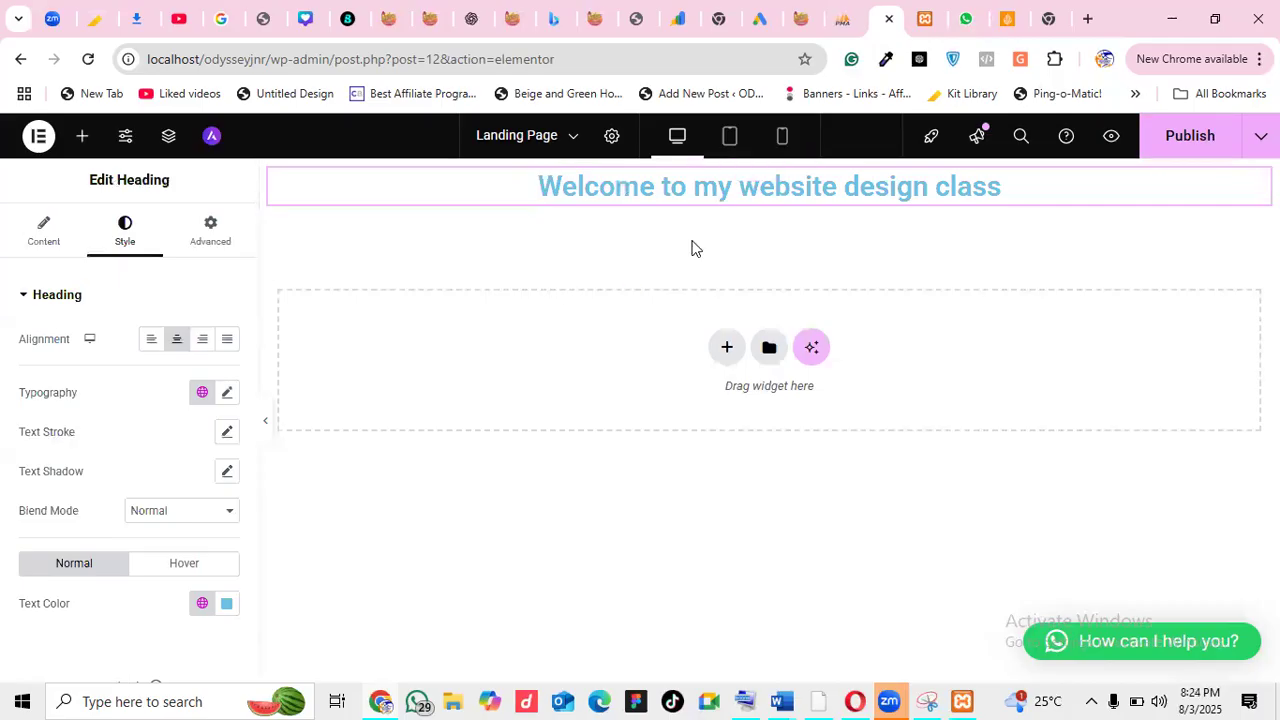
pyautogui.click(84, 140)
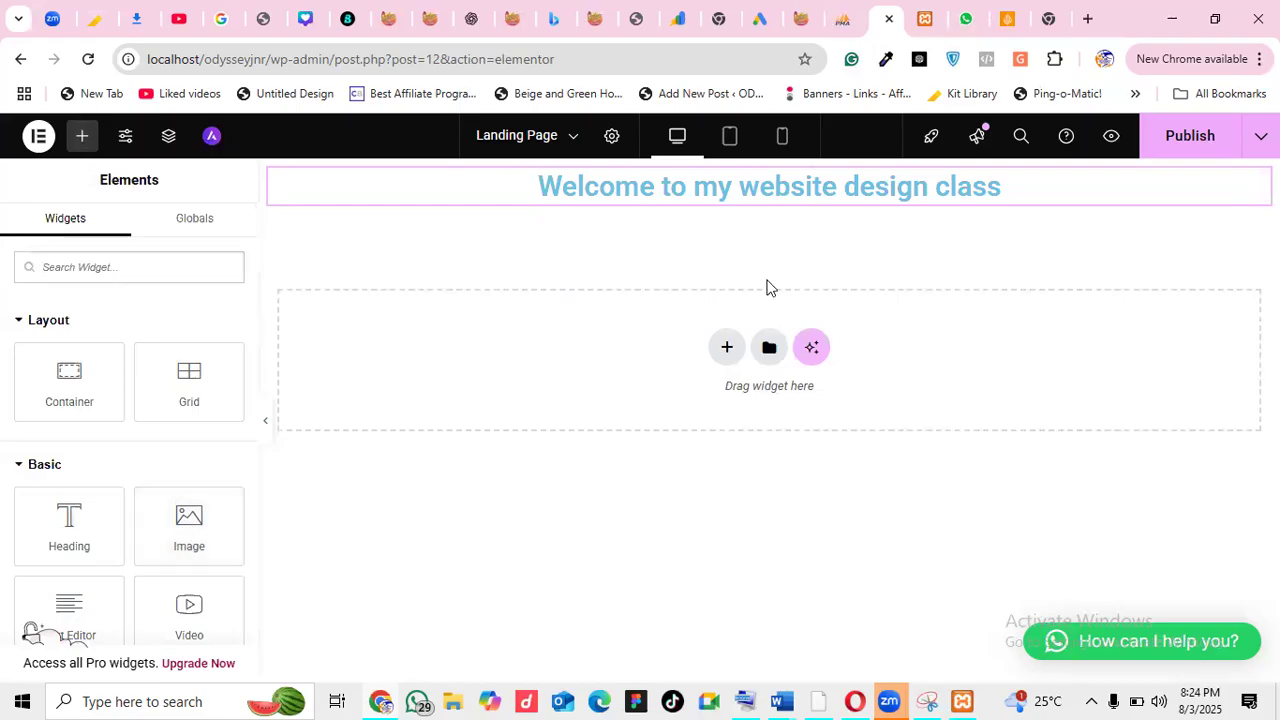
pyautogui.click(727, 348)
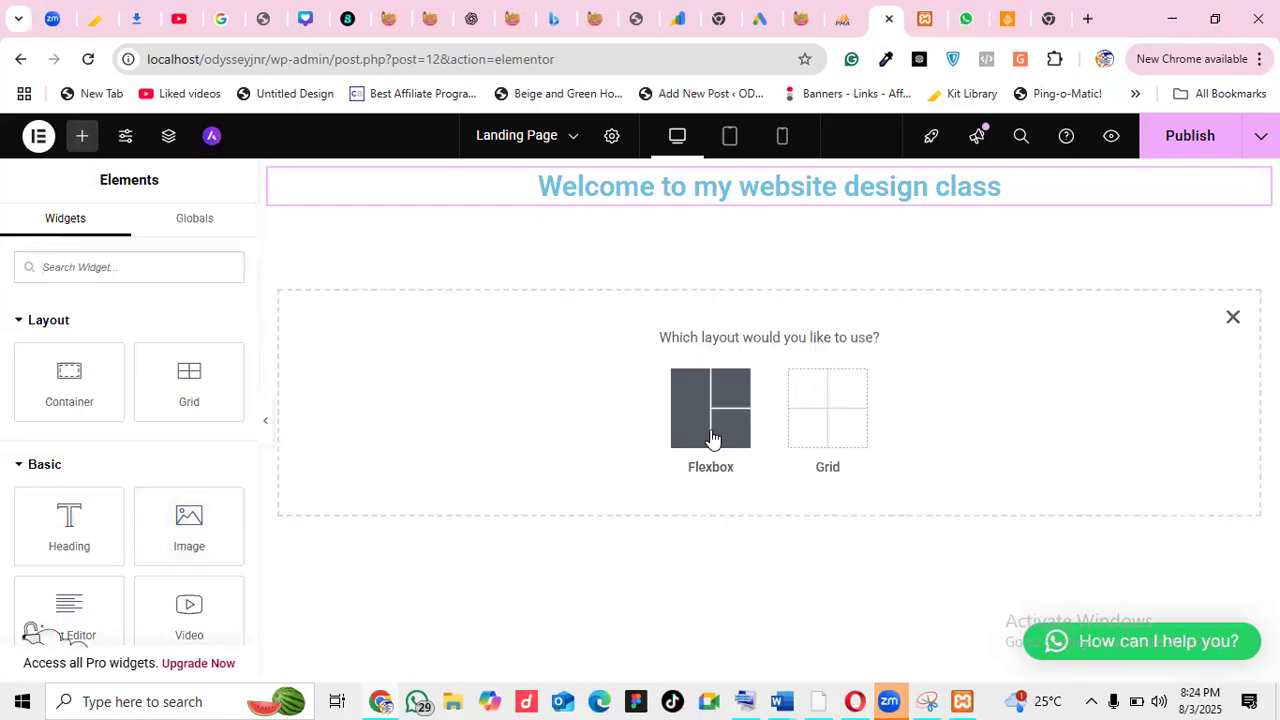
# Create a single-column Flexbox container and place an Image widget in it
pyautogui.click(712, 440)
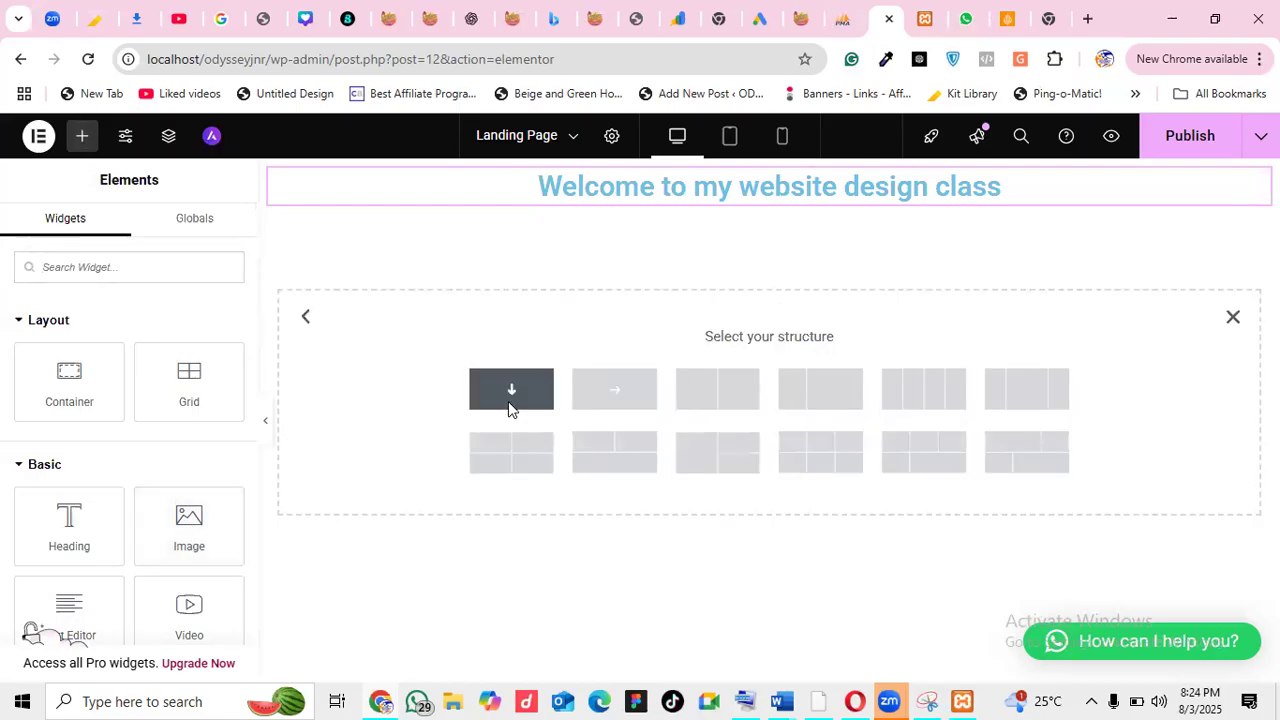
pyautogui.click(510, 400)
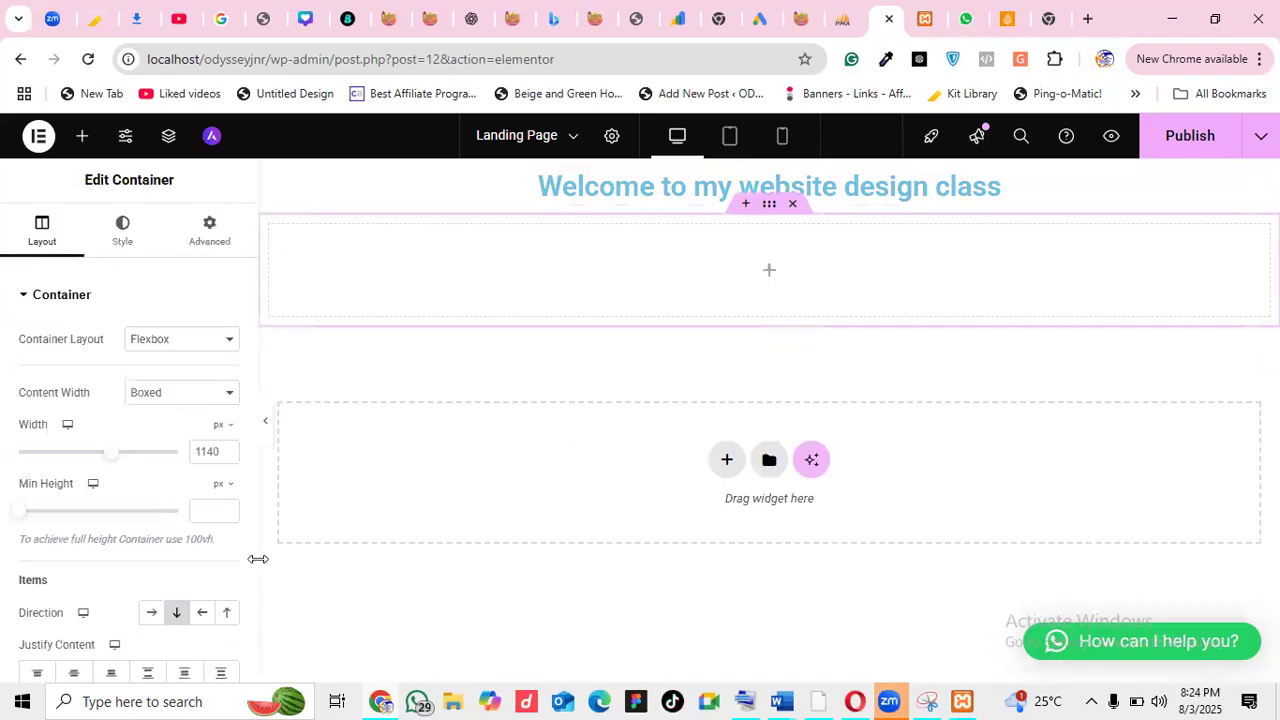
pyautogui.click(82, 135)
pyautogui.moveTo(200, 562); pyautogui.dragTo(620, 289)
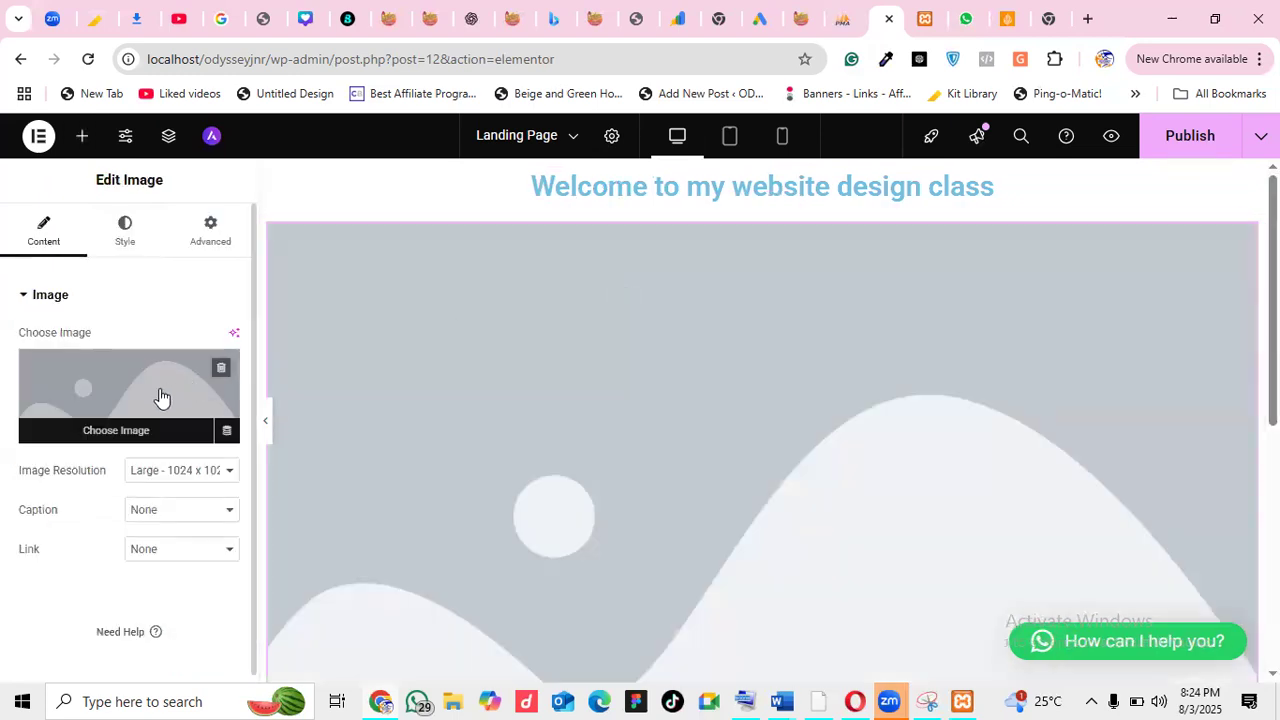
# Upload the 'How to install WordPress in local host' PNG and insert it into the Image widget
pyautogui.click(160, 393)
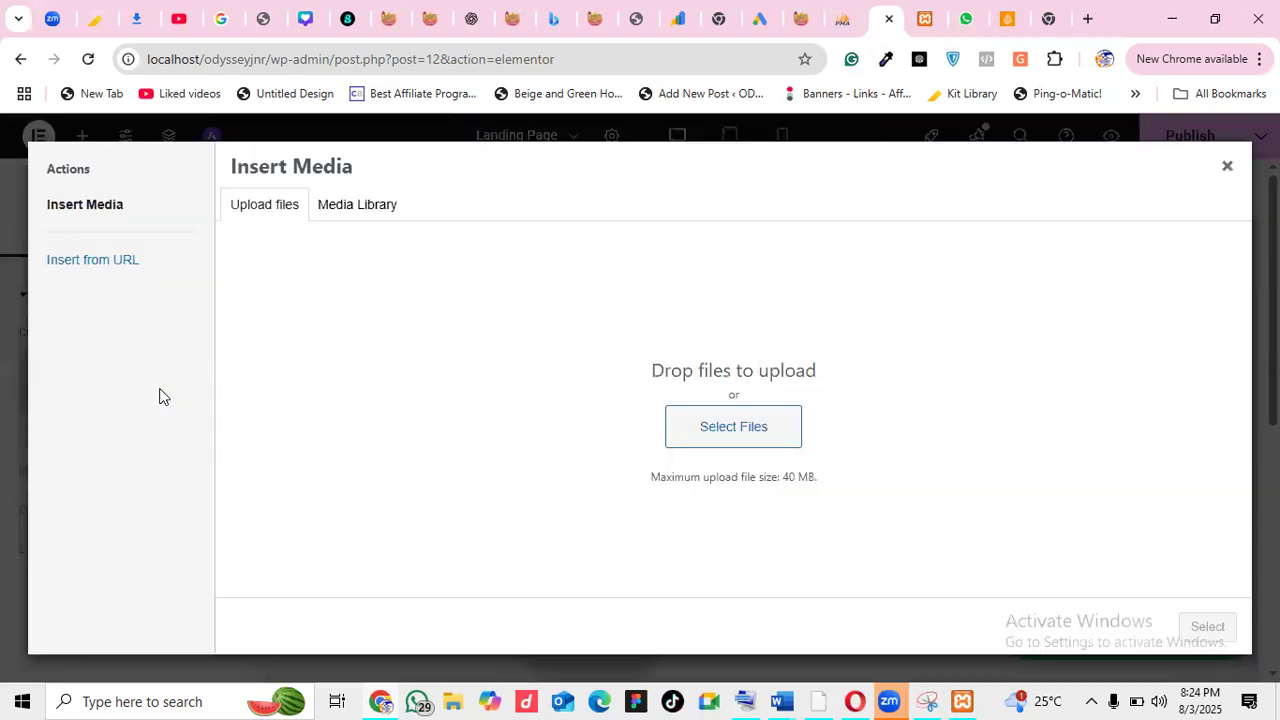
pyautogui.click(704, 418)
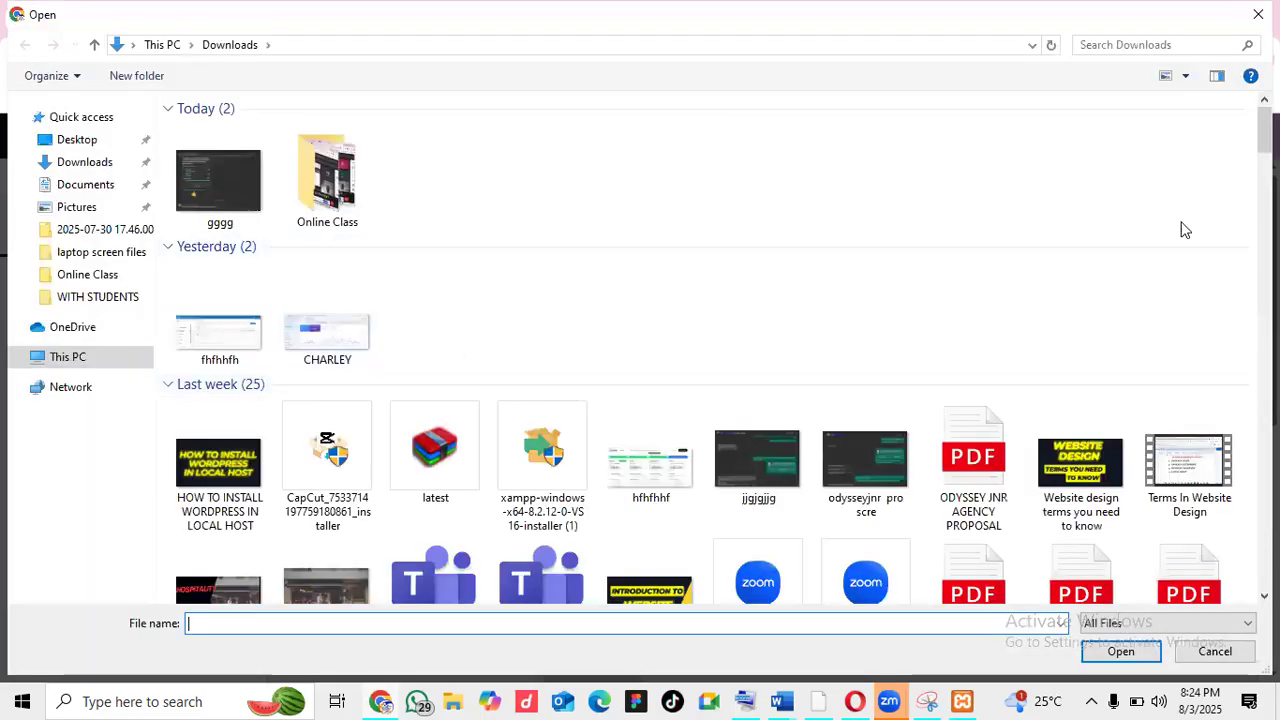
pyautogui.scroll(-2, 1240, 160)
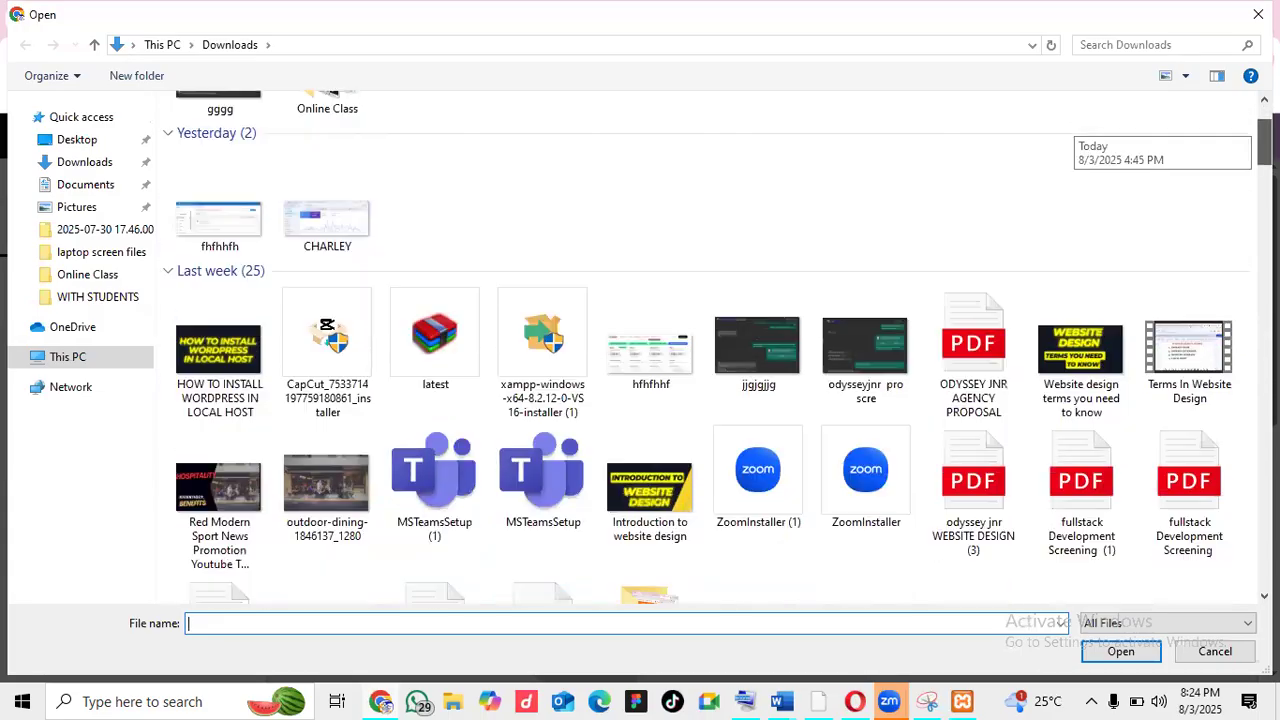
pyautogui.click(218, 352)
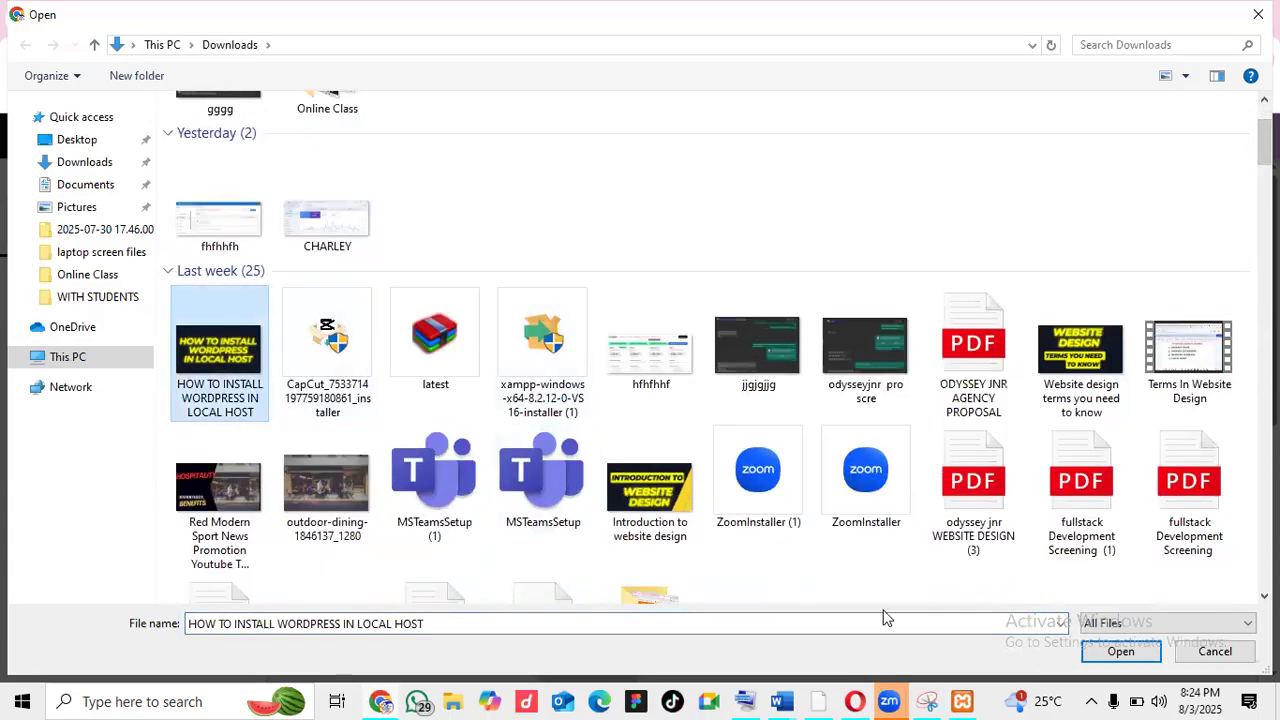
pyautogui.click(1121, 655)
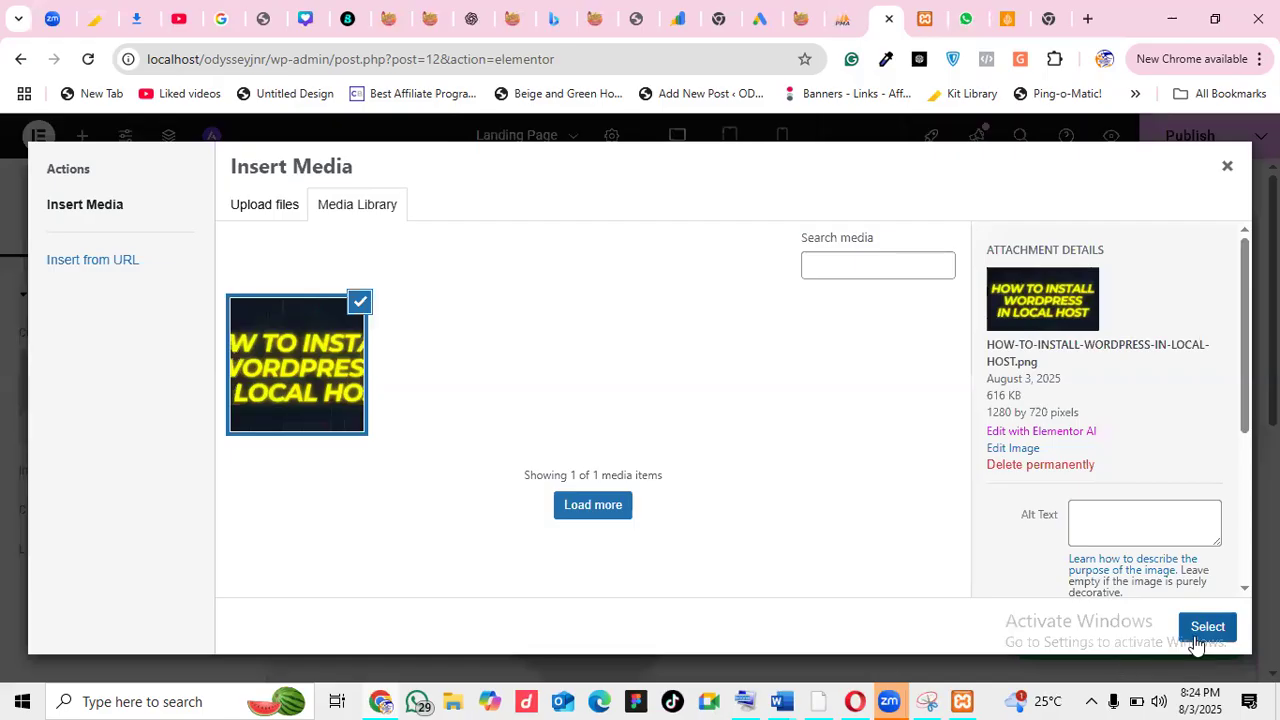
pyautogui.click(1218, 628)
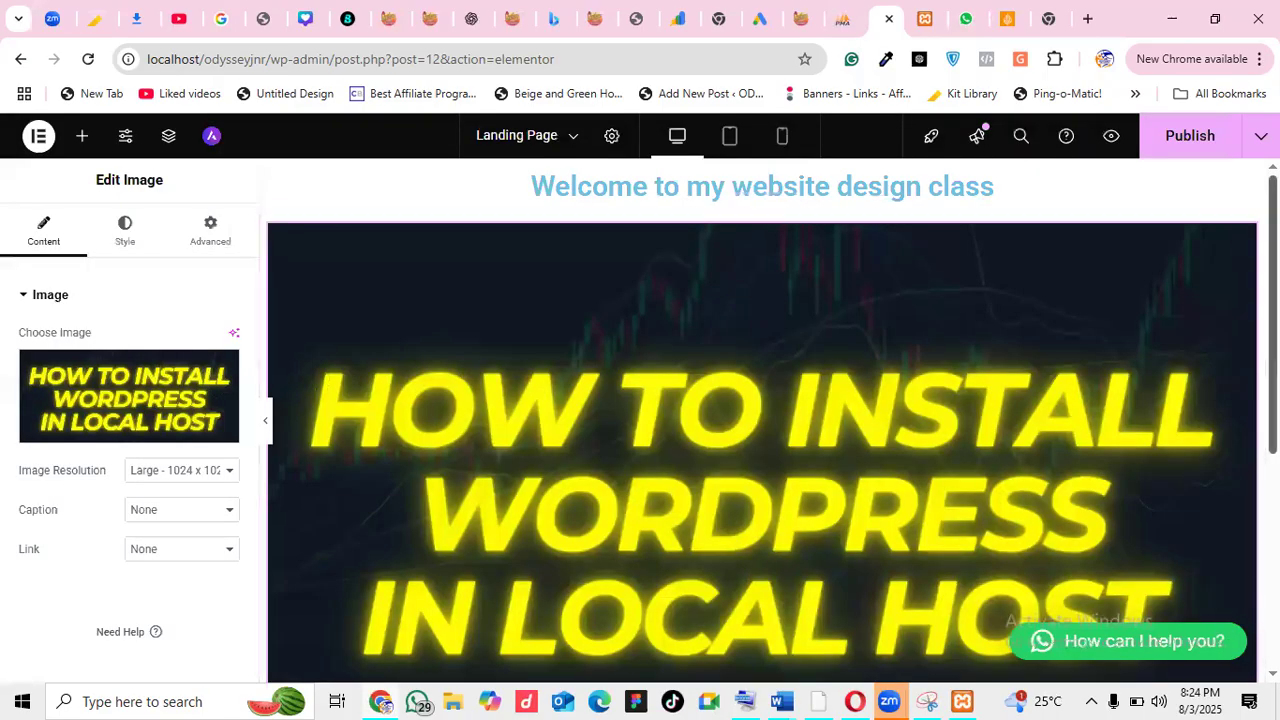
pyautogui.scroll(-3, 762, 420)
pyautogui.scroll(3, 762, 420)
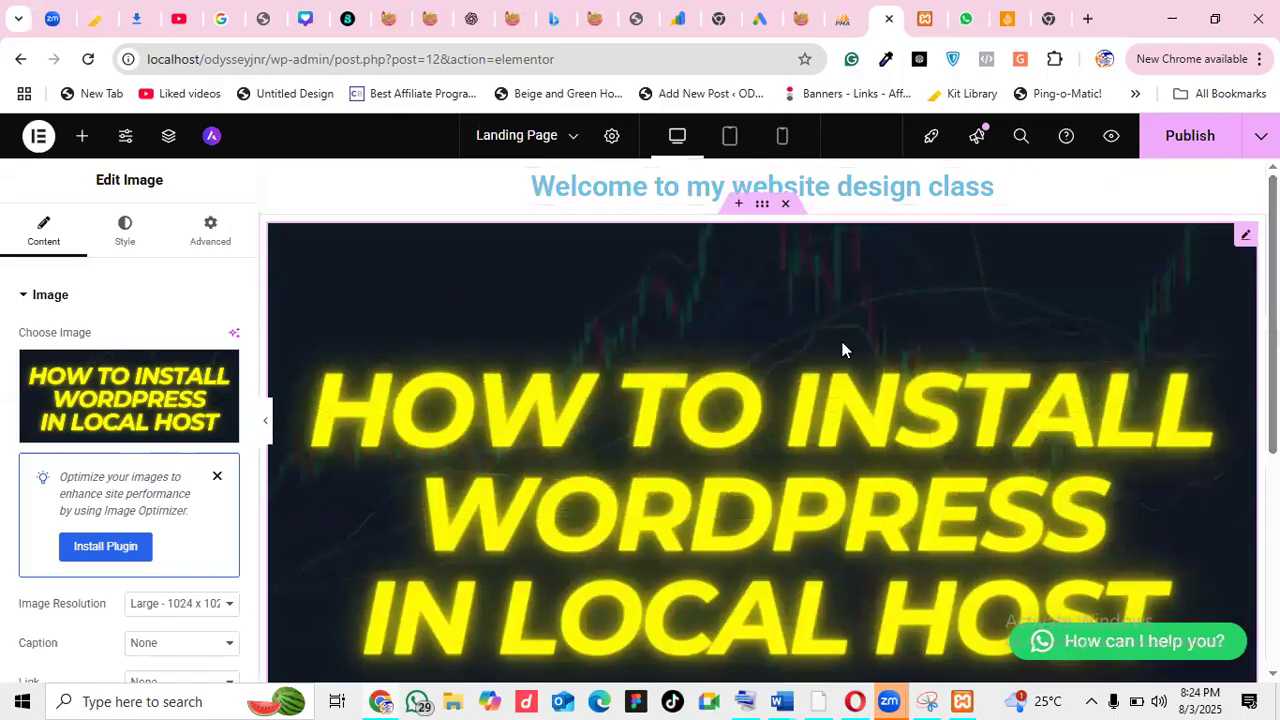
pyautogui.click(730, 145)
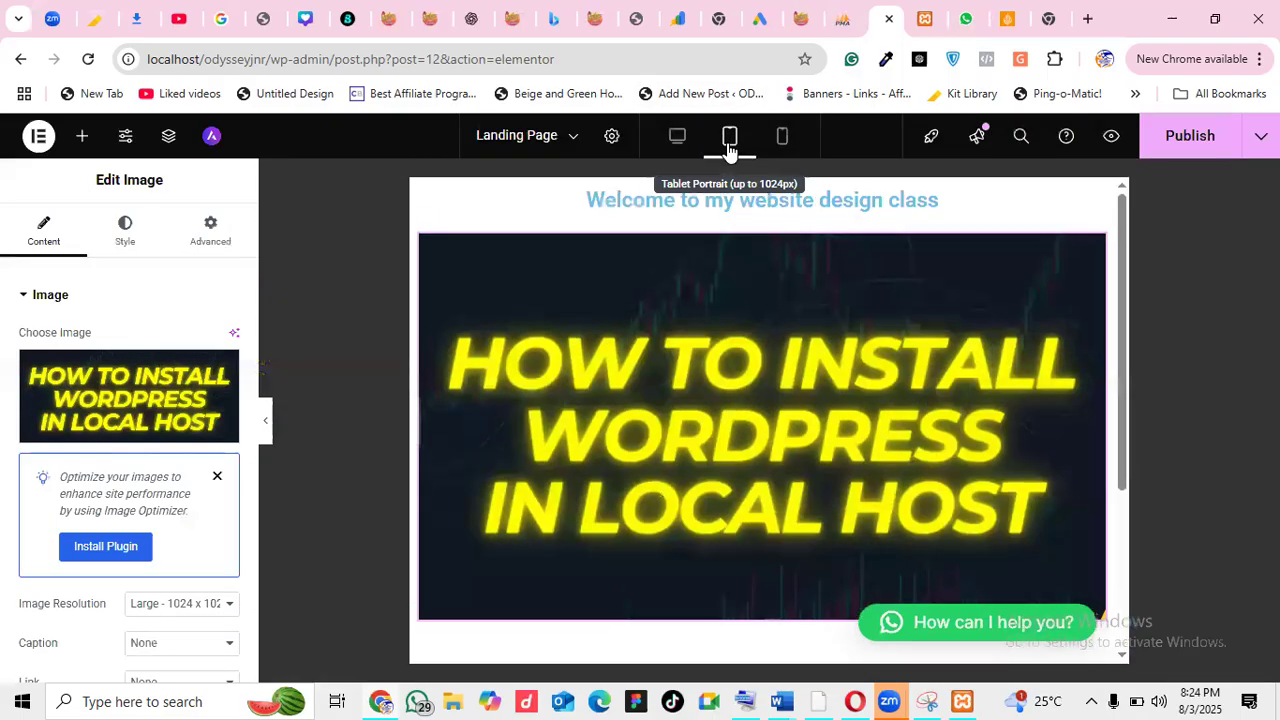
pyautogui.click(785, 145)
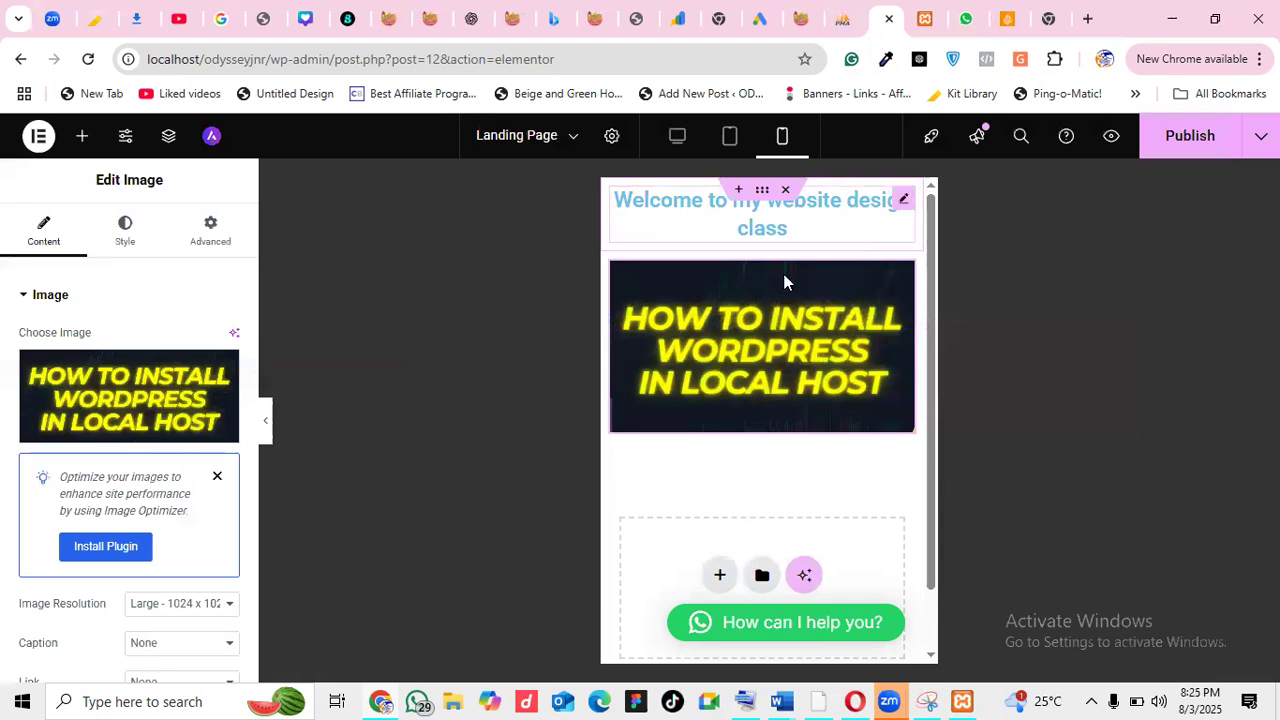
pyautogui.click(728, 138)
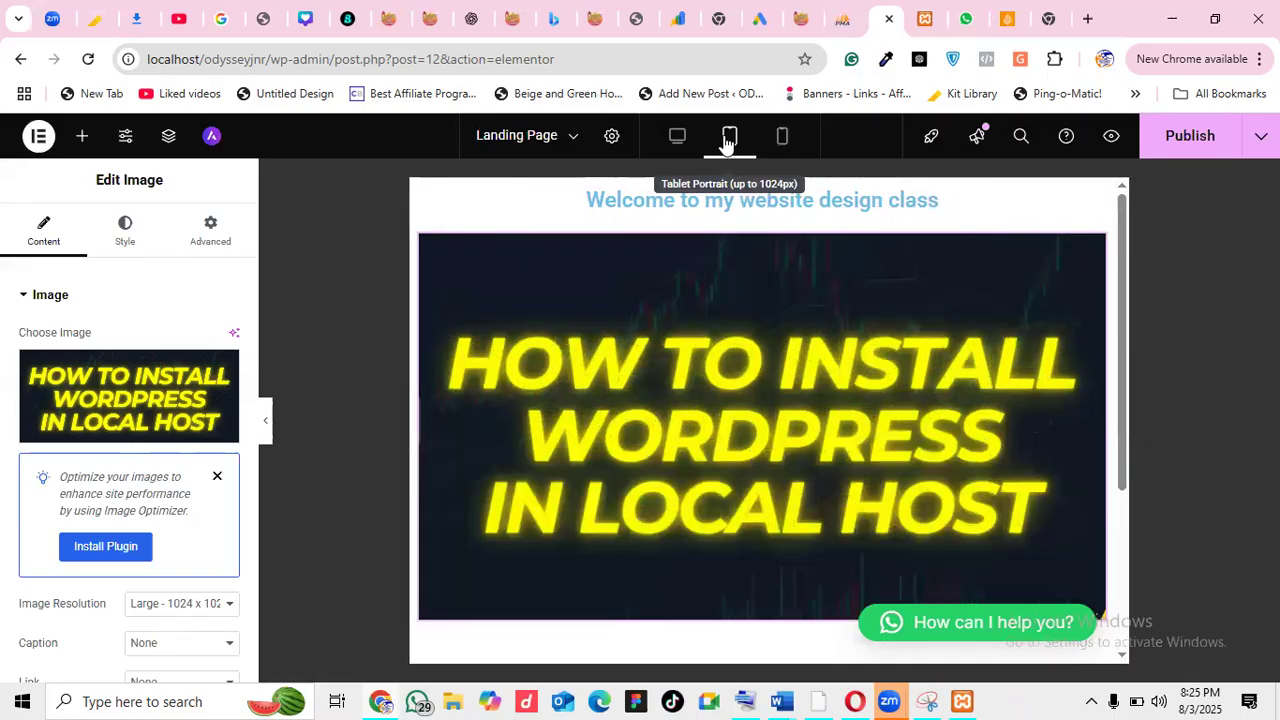
pyautogui.click(678, 137)
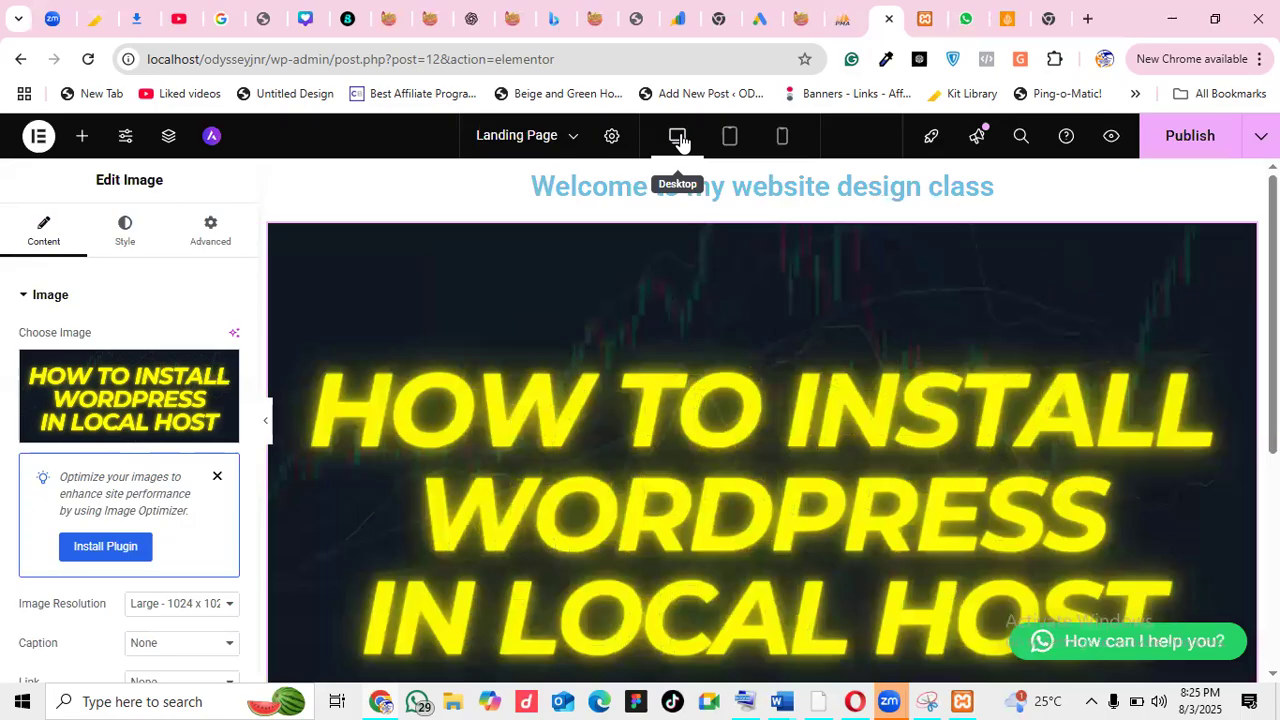
pyautogui.click(782, 136)
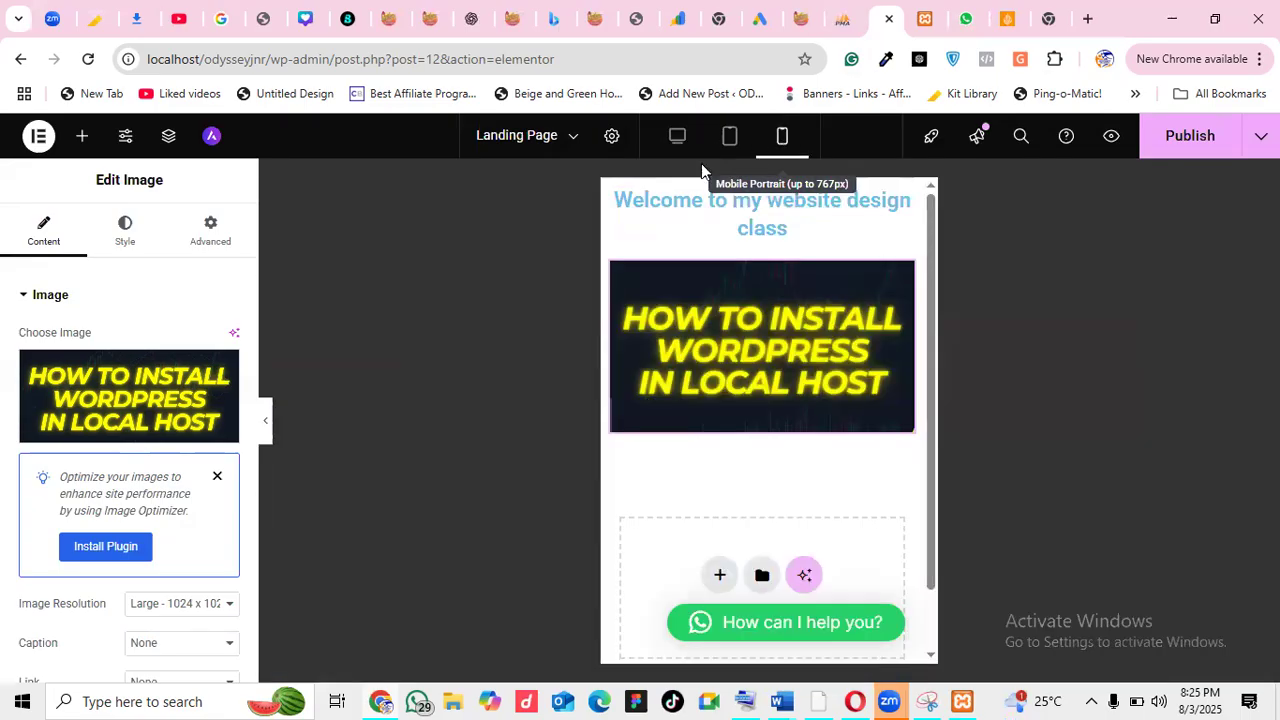
pyautogui.click(741, 137)
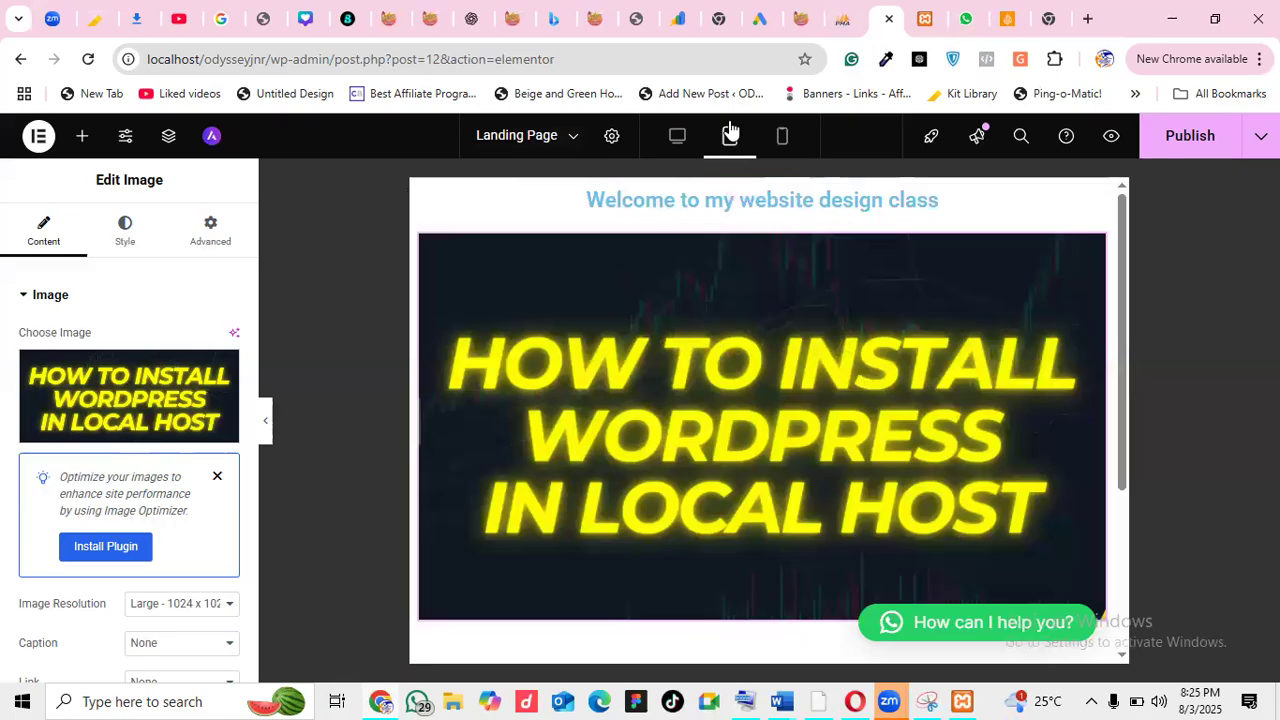
pyautogui.click(680, 137)
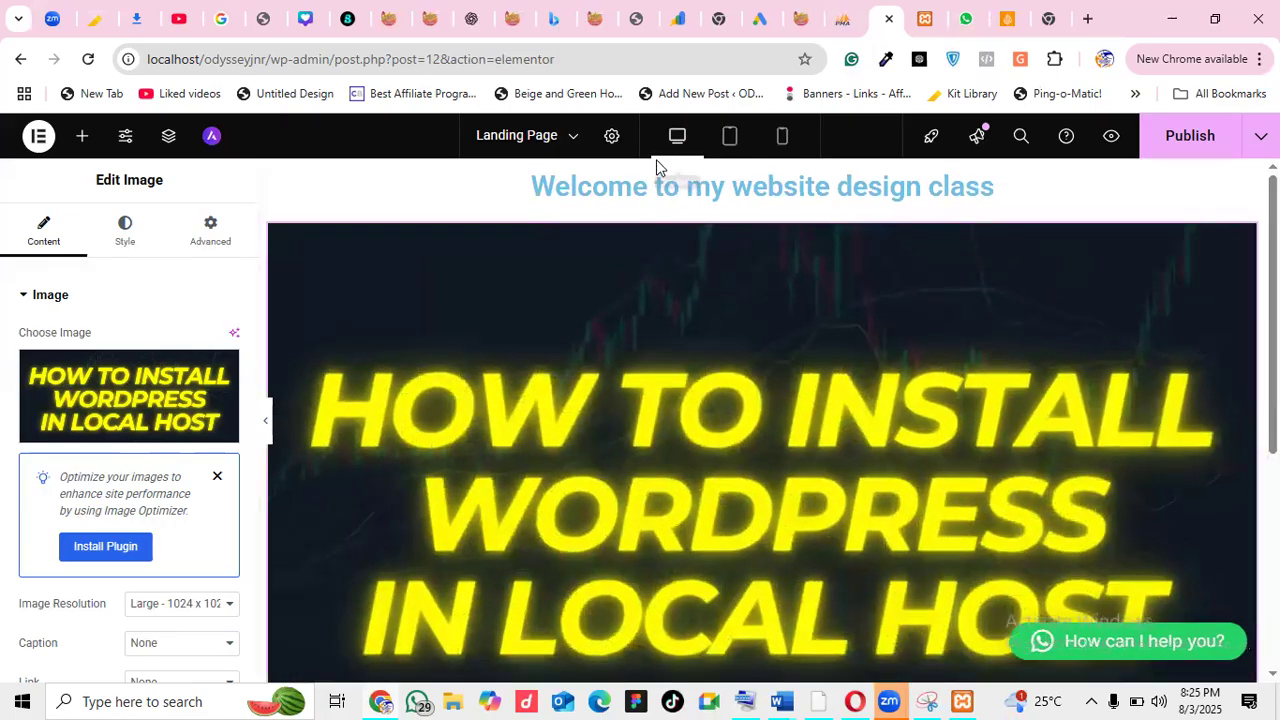
# Set the heading's text colour to pinkish red #EC0550
pyautogui.click(651, 188)
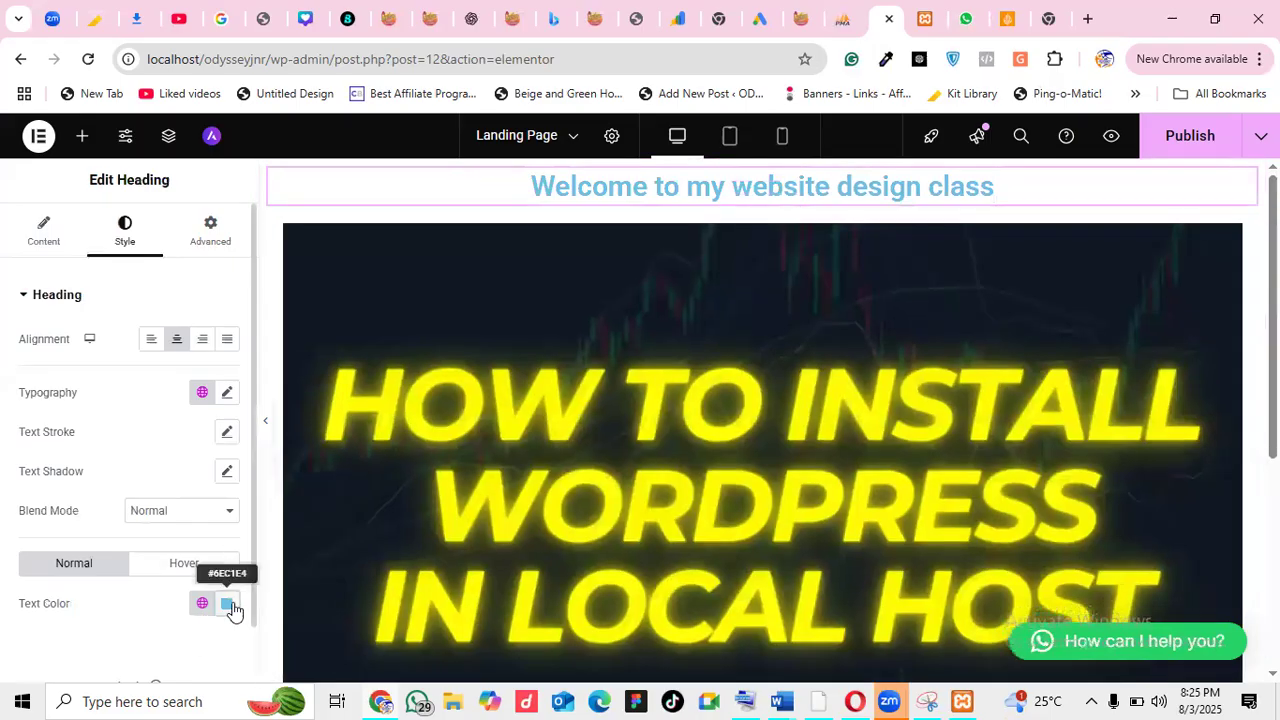
pyautogui.click(228, 604)
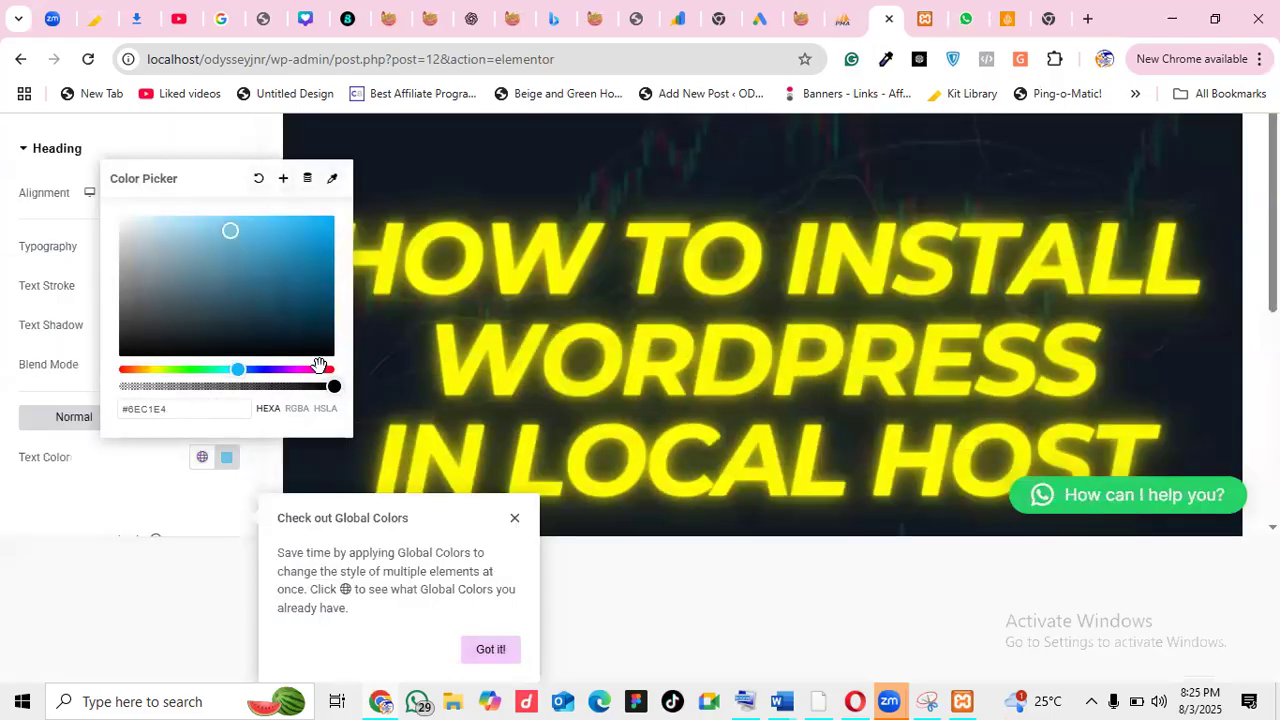
pyautogui.click(323, 369)
pyautogui.moveTo(320, 237); pyautogui.dragTo(330, 226)
pyautogui.click(620, 309)
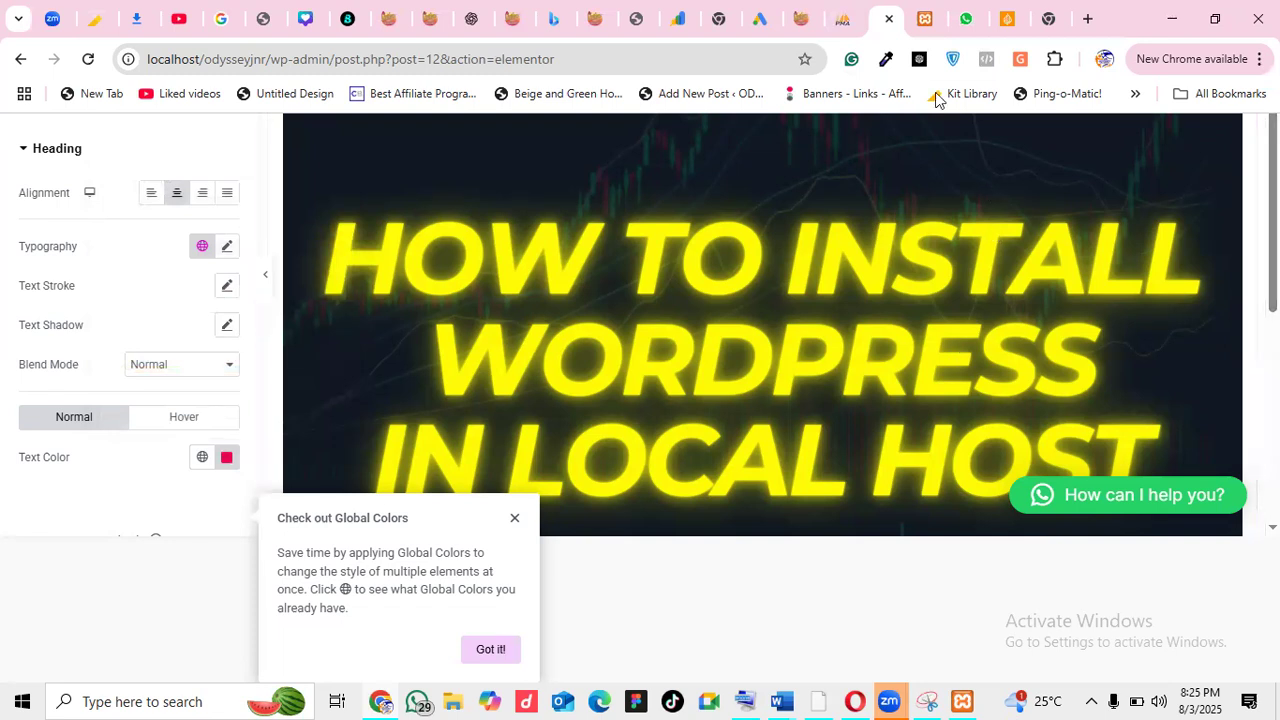
pyautogui.click(514, 517)
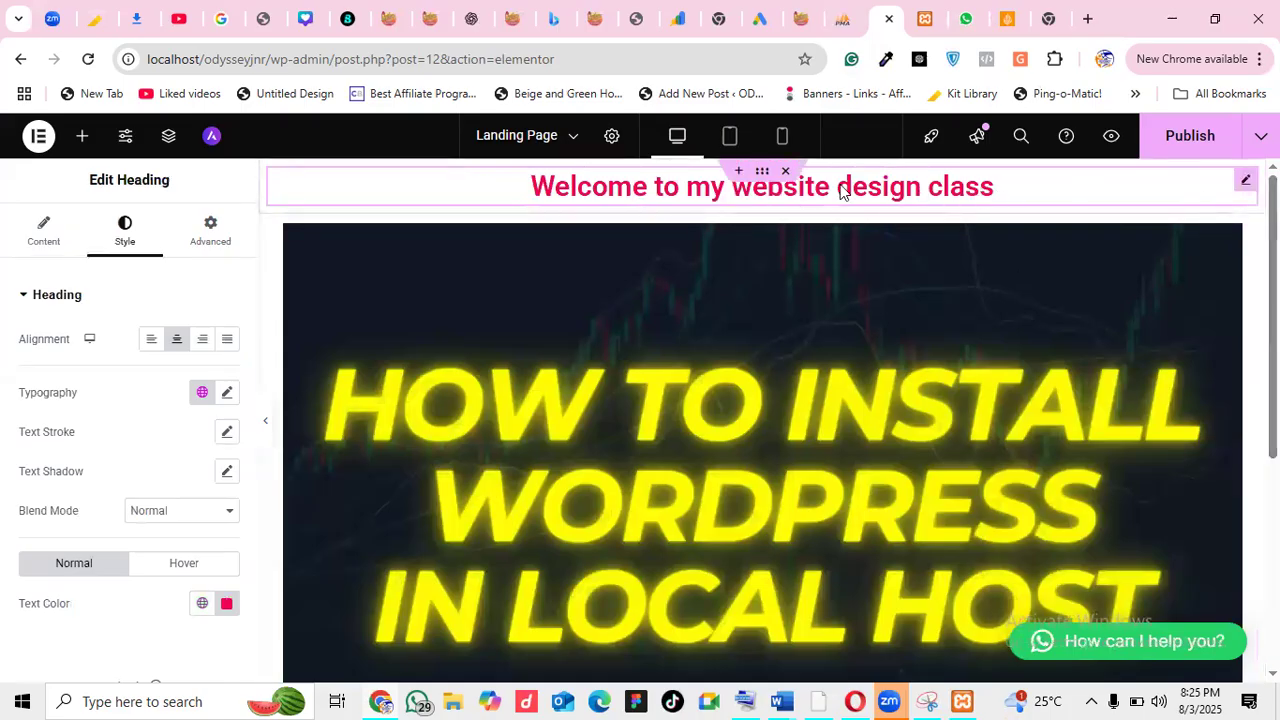
# Preview the page at tablet, mobile, then desktop widths
pyautogui.click(727, 148)
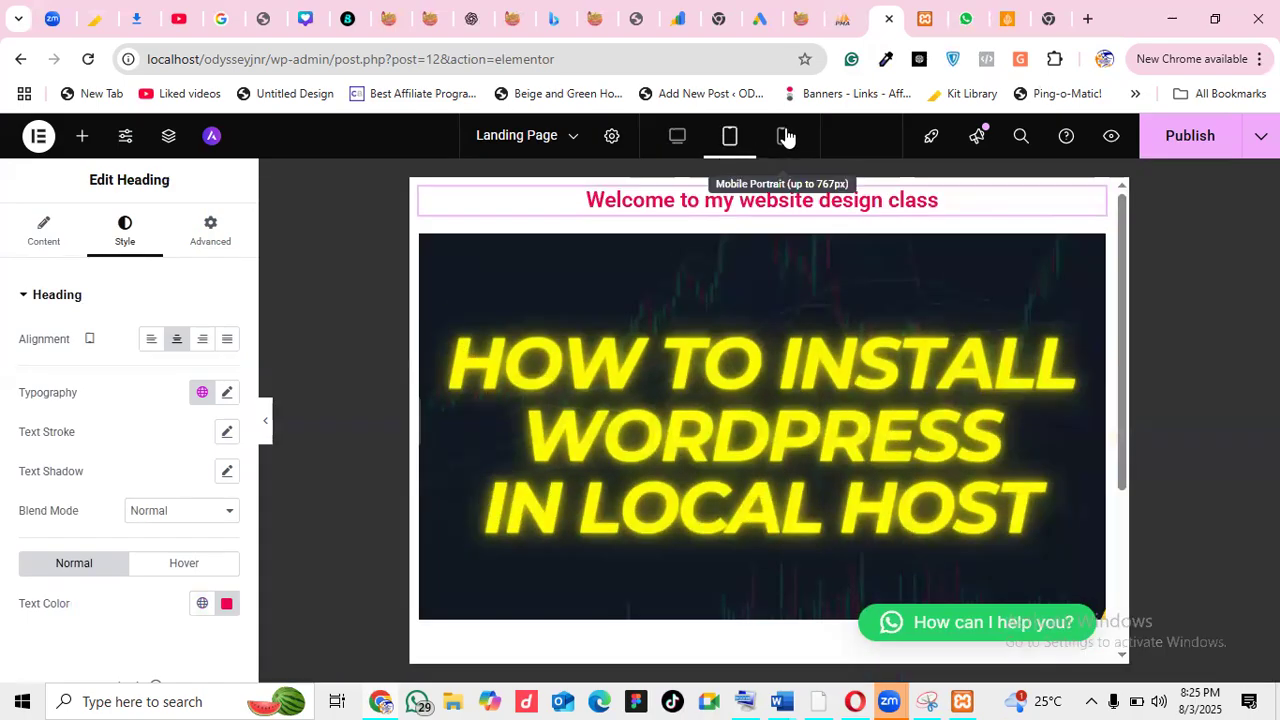
pyautogui.click(783, 137)
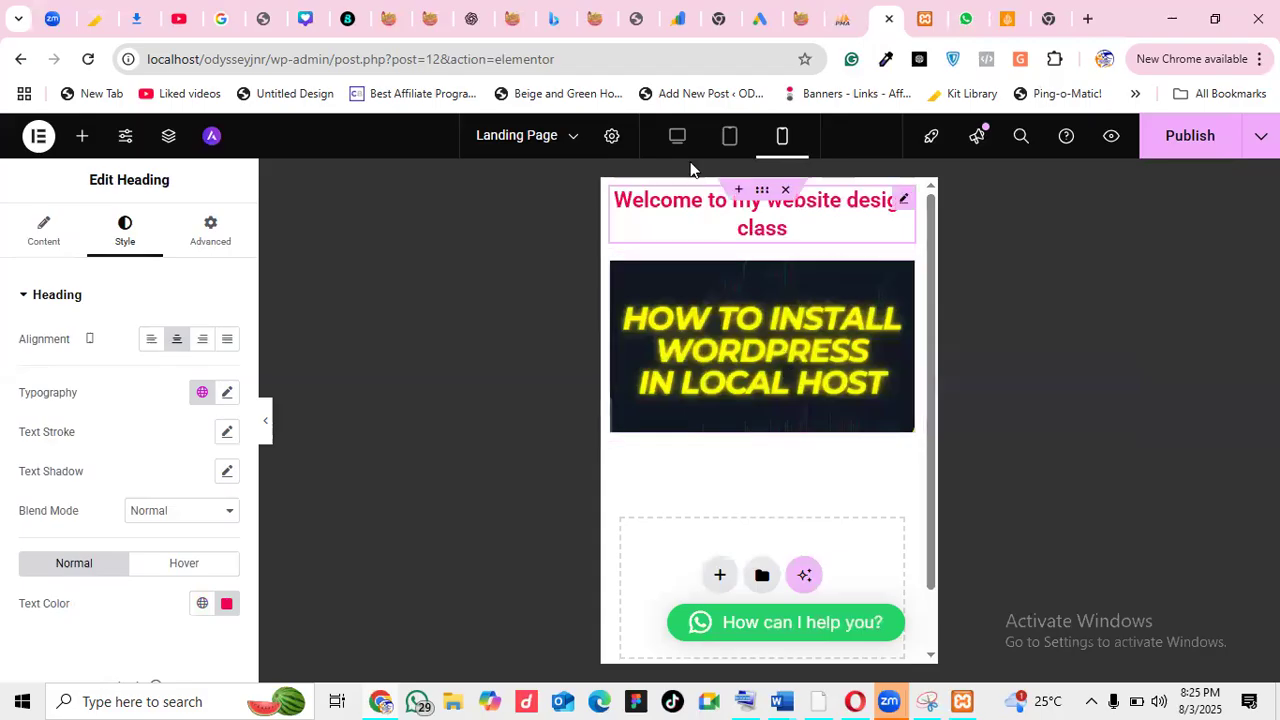
pyautogui.click(674, 137)
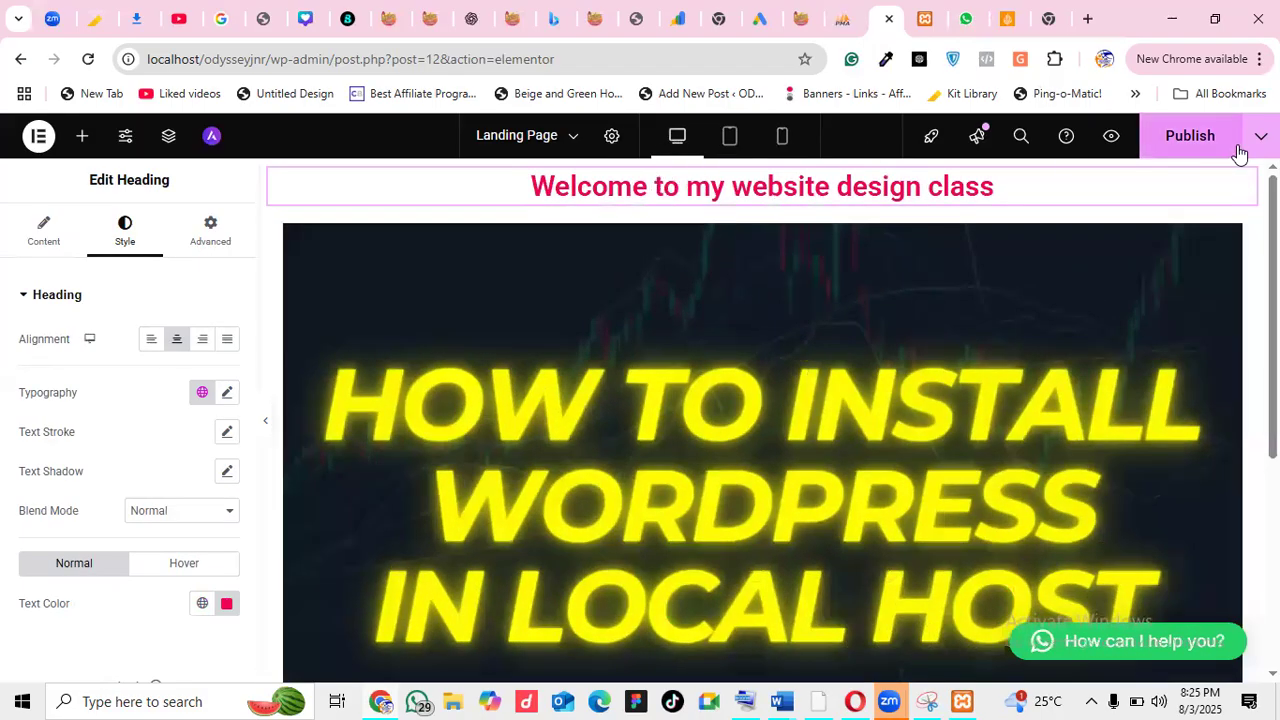
# Add a single-column container below the image
pyautogui.scroll(-3, 762, 420)
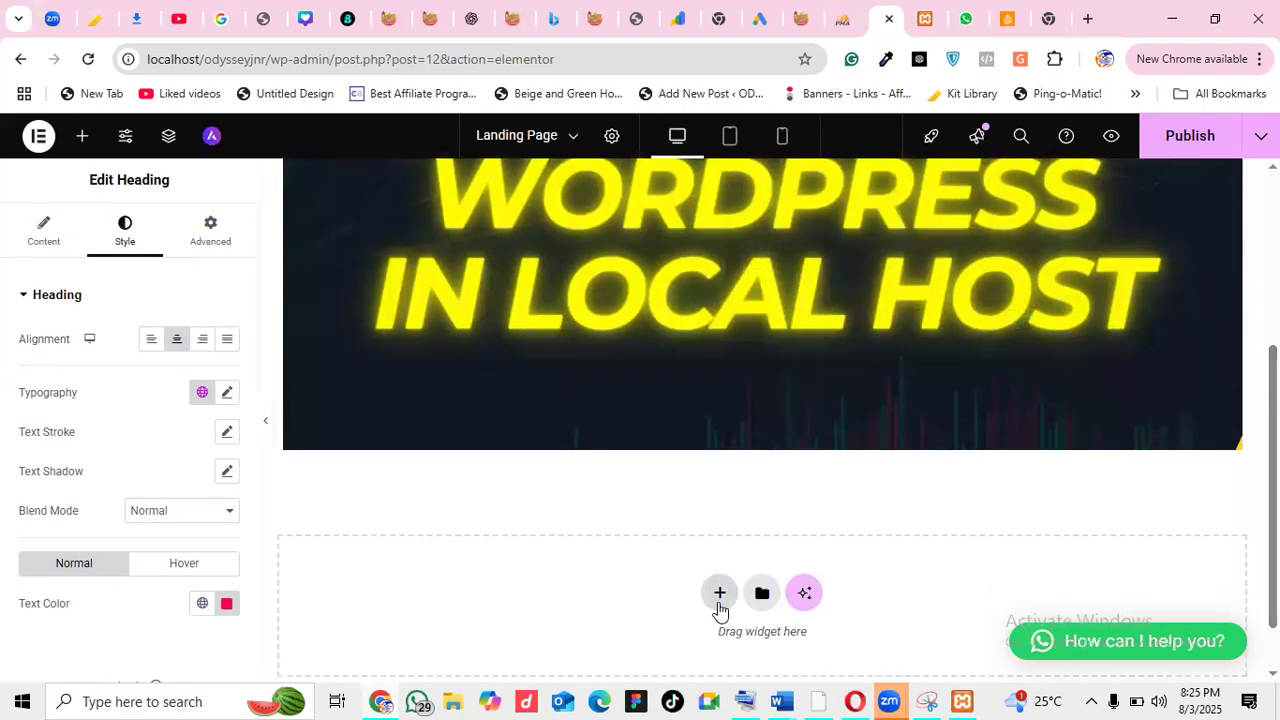
pyautogui.click(719, 598)
pyautogui.click(707, 634)
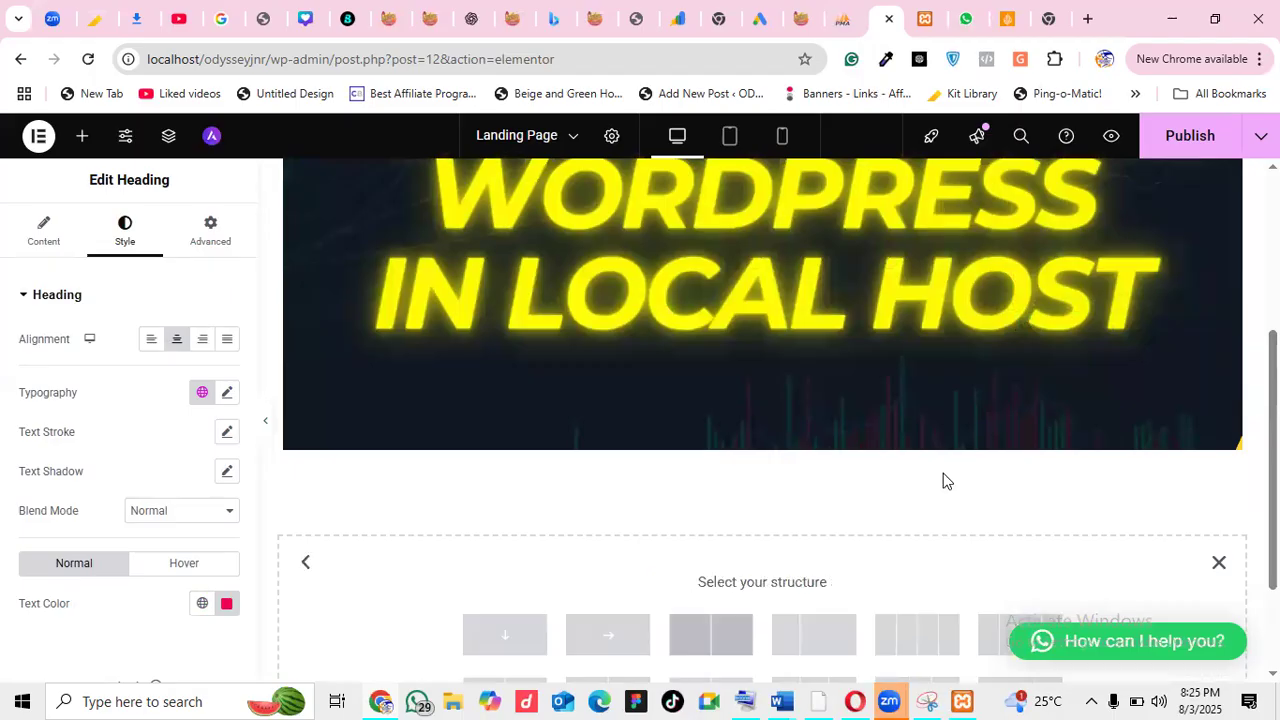
pyautogui.scroll(-2, 711, 474)
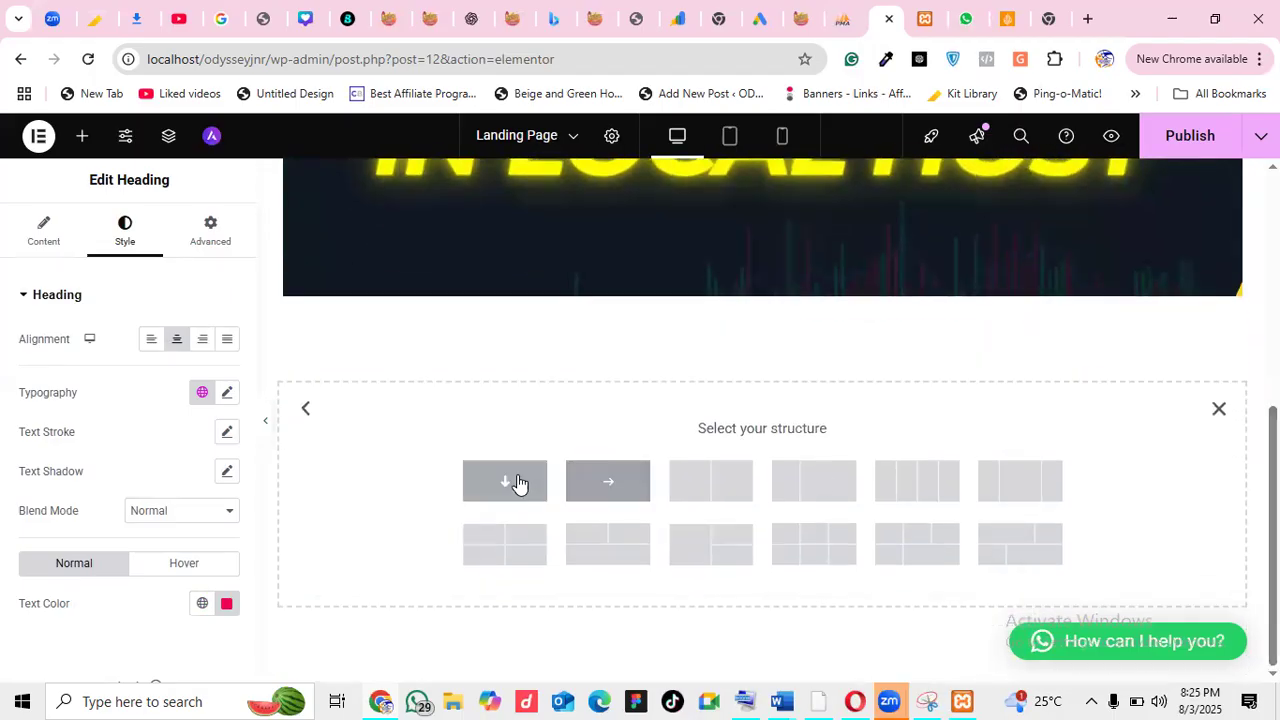
pyautogui.click(519, 483)
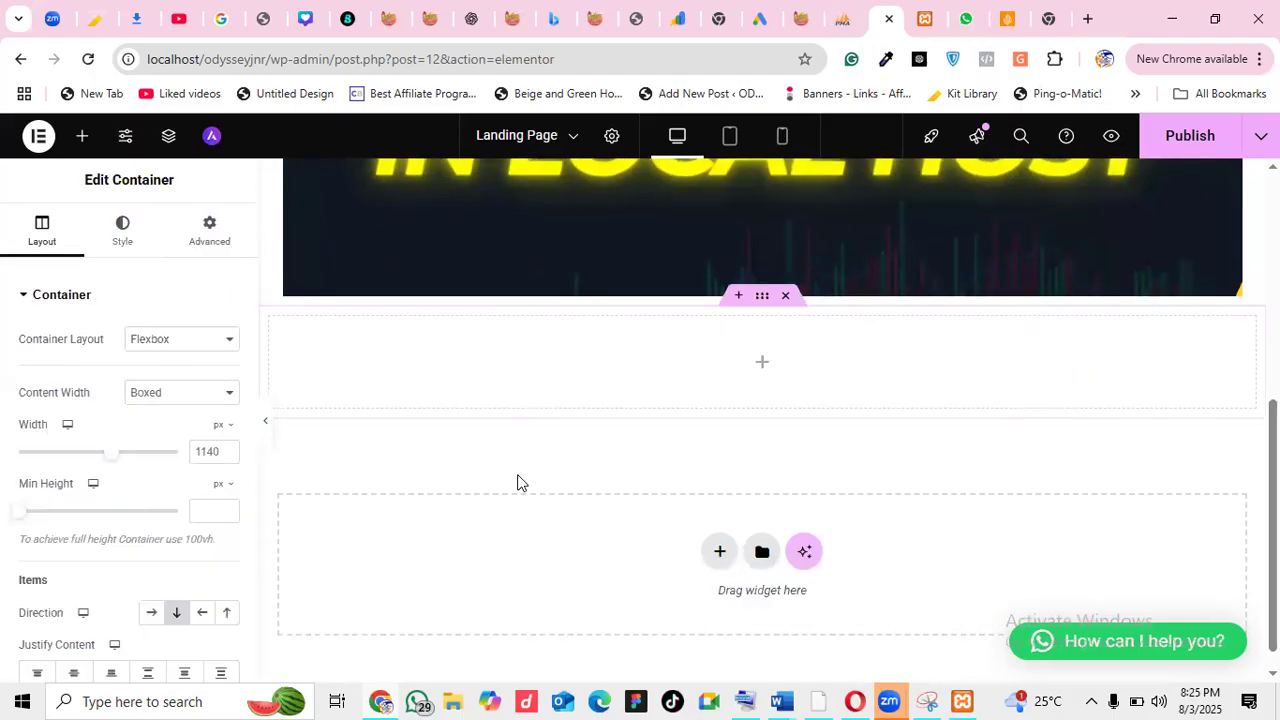
# Search widgets for 'bu', add a Button to the new container, and centre it
pyautogui.click(83, 135)
pyautogui.click(114, 267)
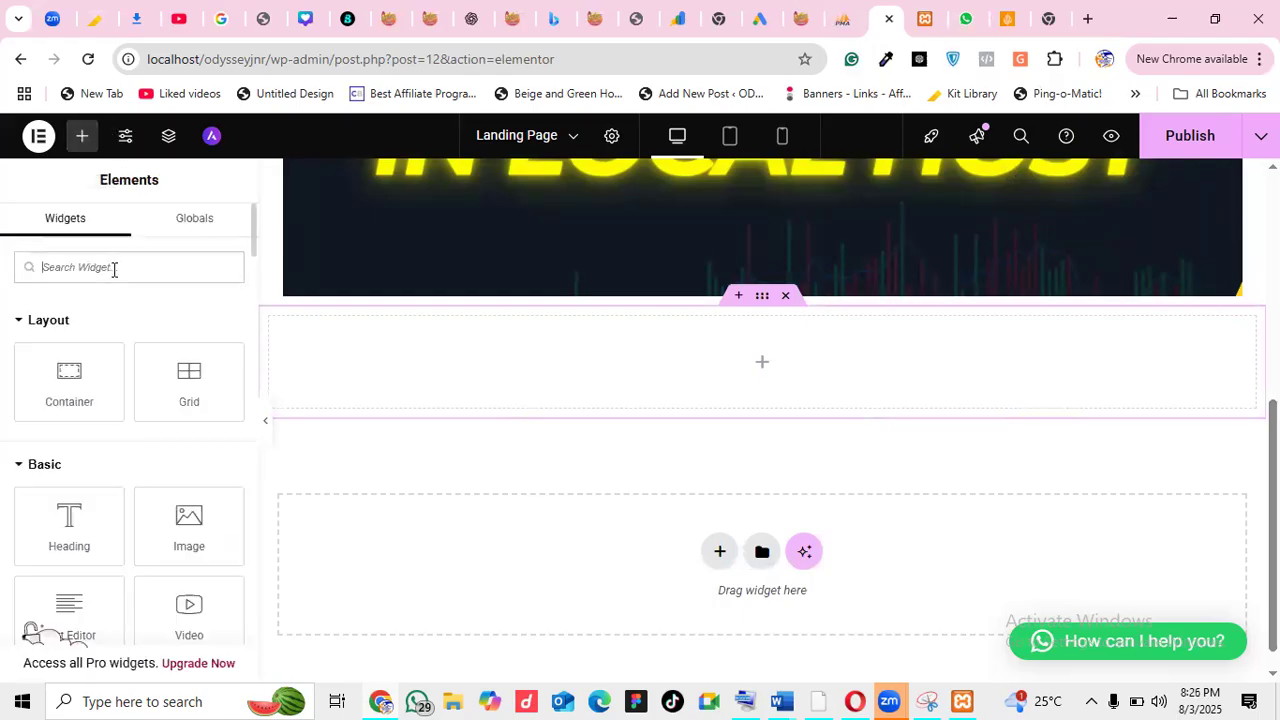
pyautogui.write('bu')
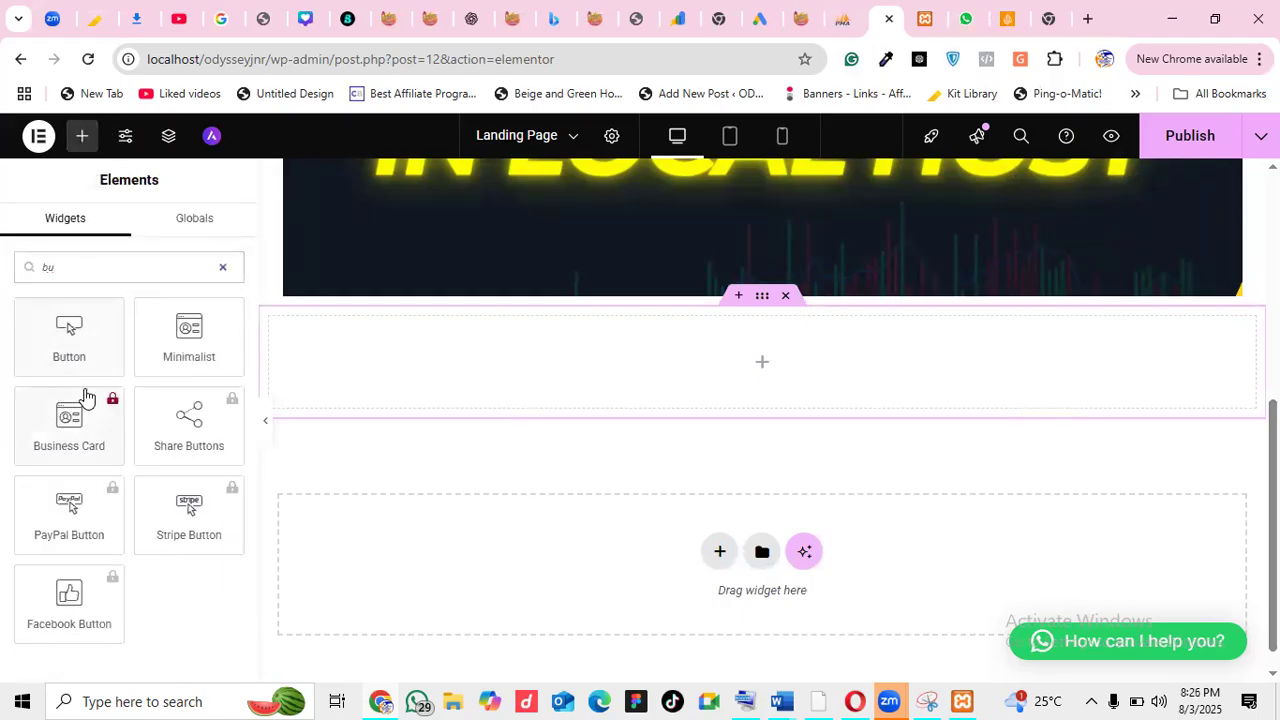
pyautogui.moveTo(66, 334); pyautogui.dragTo(568, 336)
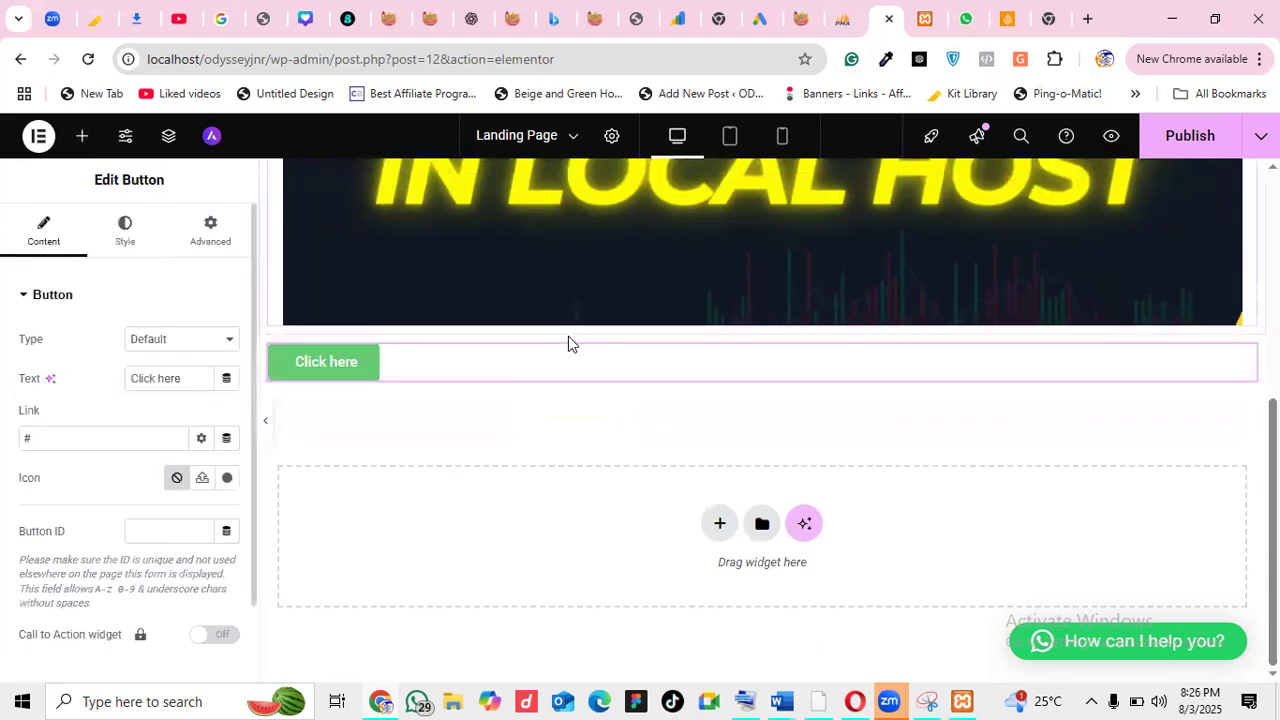
pyautogui.click(125, 238)
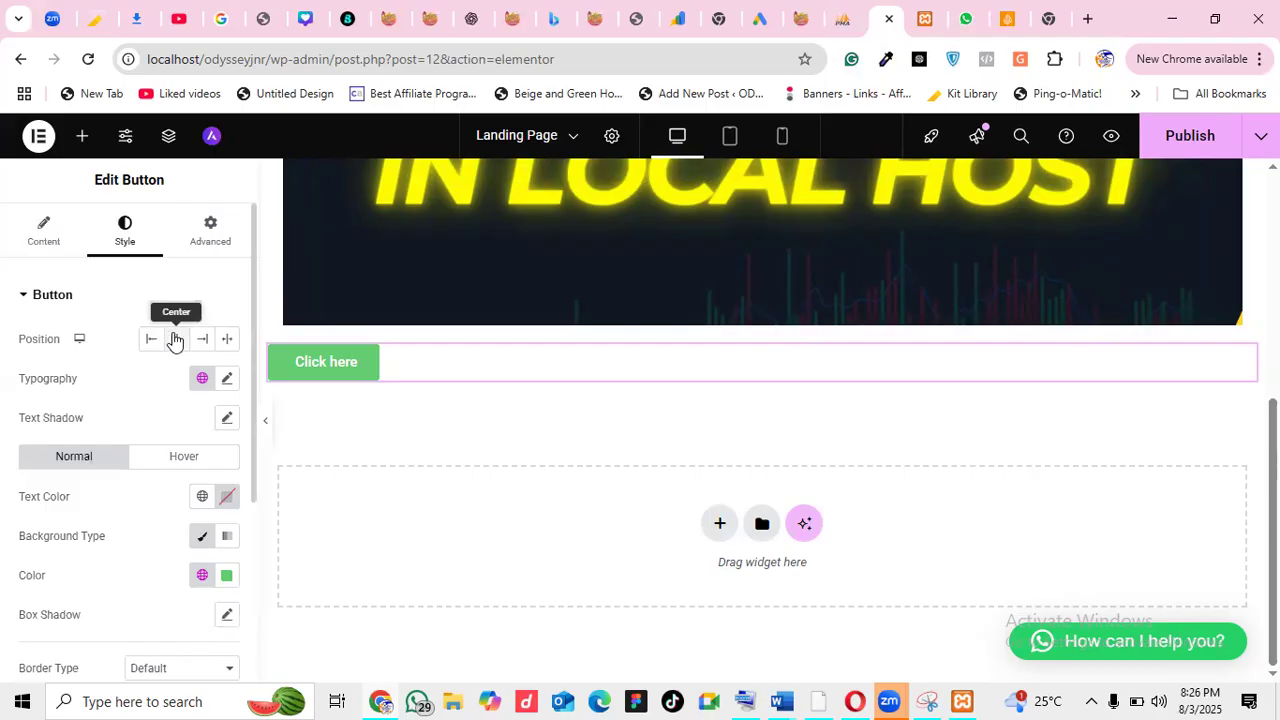
pyautogui.click(175, 341)
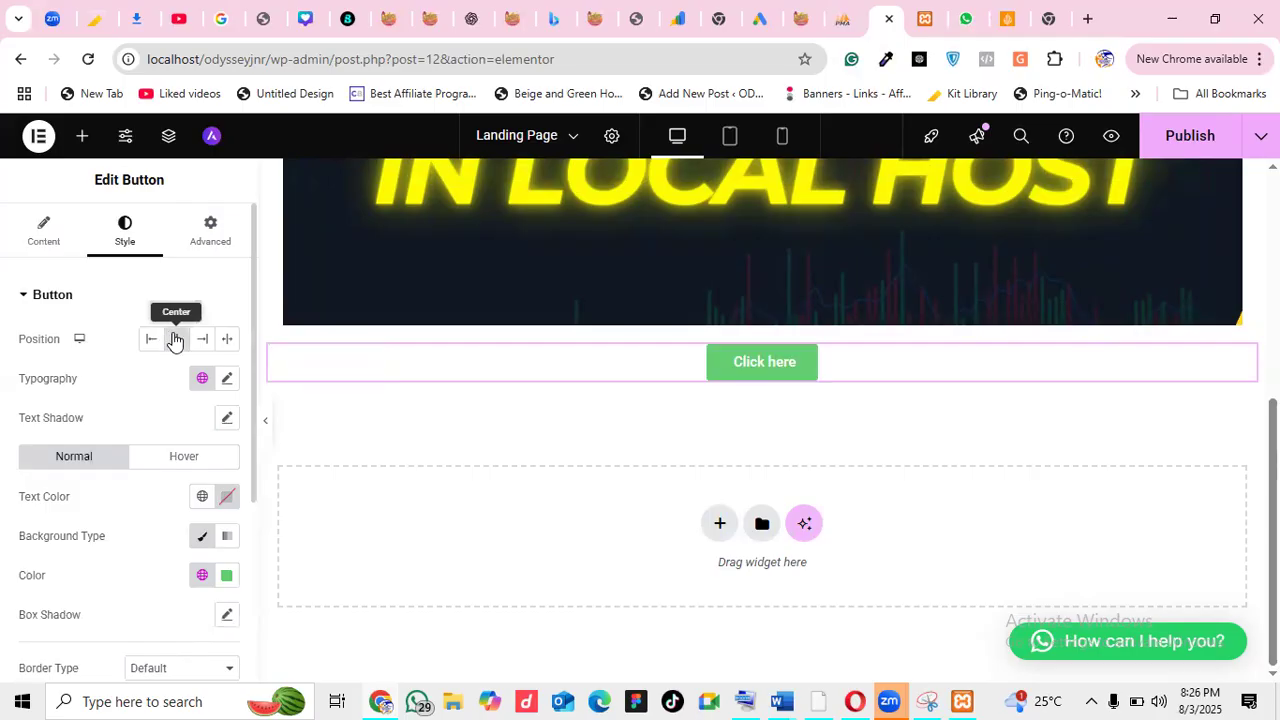
# Change the button label from 'Click here' to 'Click here register'
pyautogui.click(30, 248)
pyautogui.click(199, 380)
pyautogui.write('re')
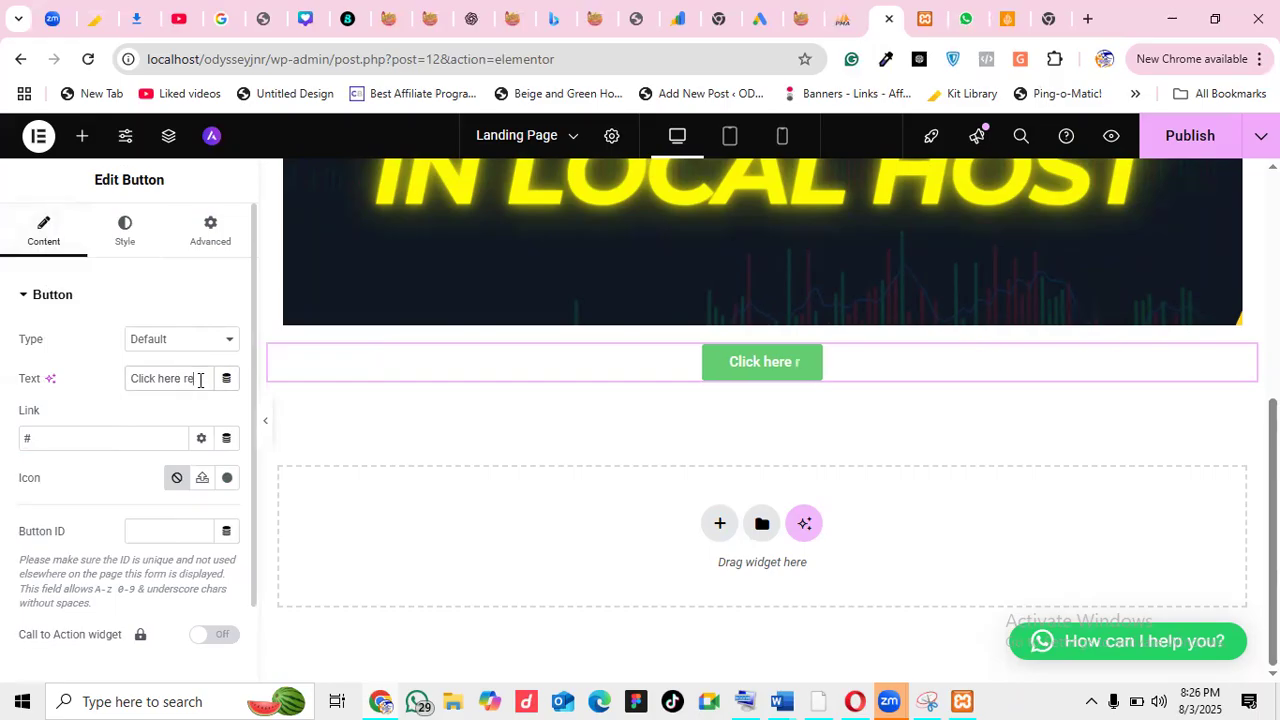
pyautogui.write('gister')
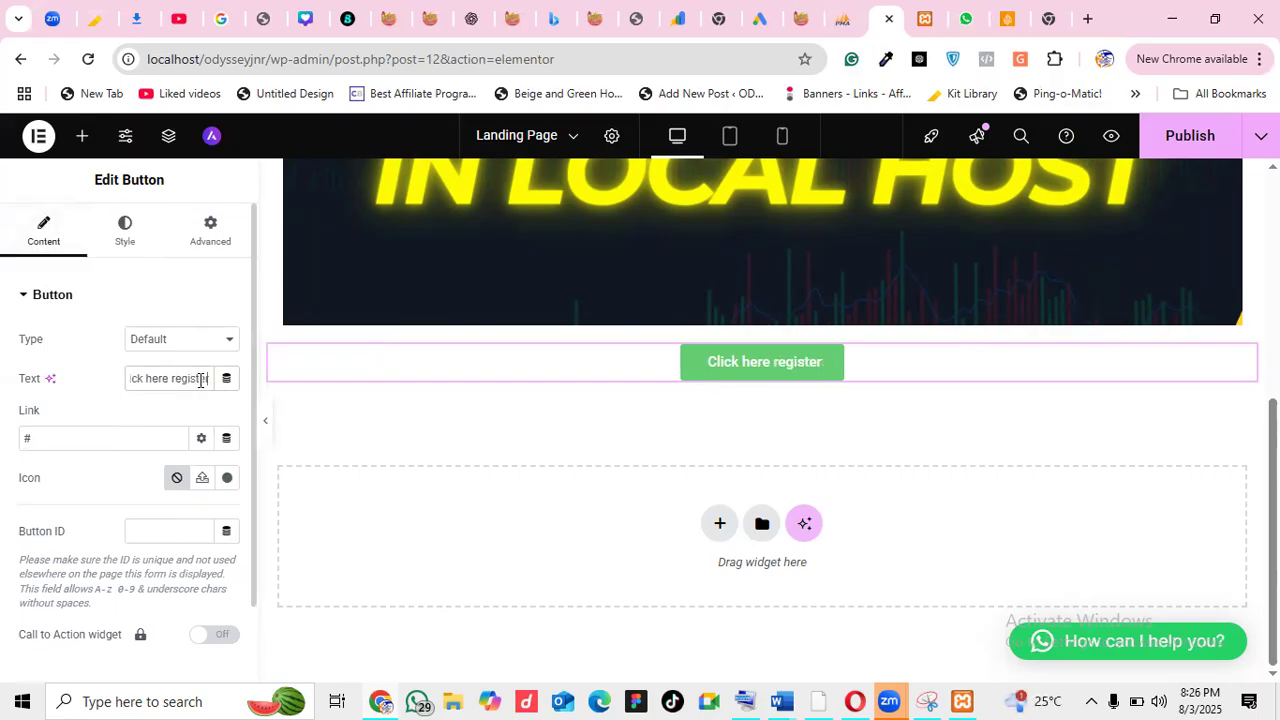
# Scroll through the page to check the centred button beneath the image and heading
pyautogui.moveTo(1273, 486); pyautogui.dragTo(1273, 368)
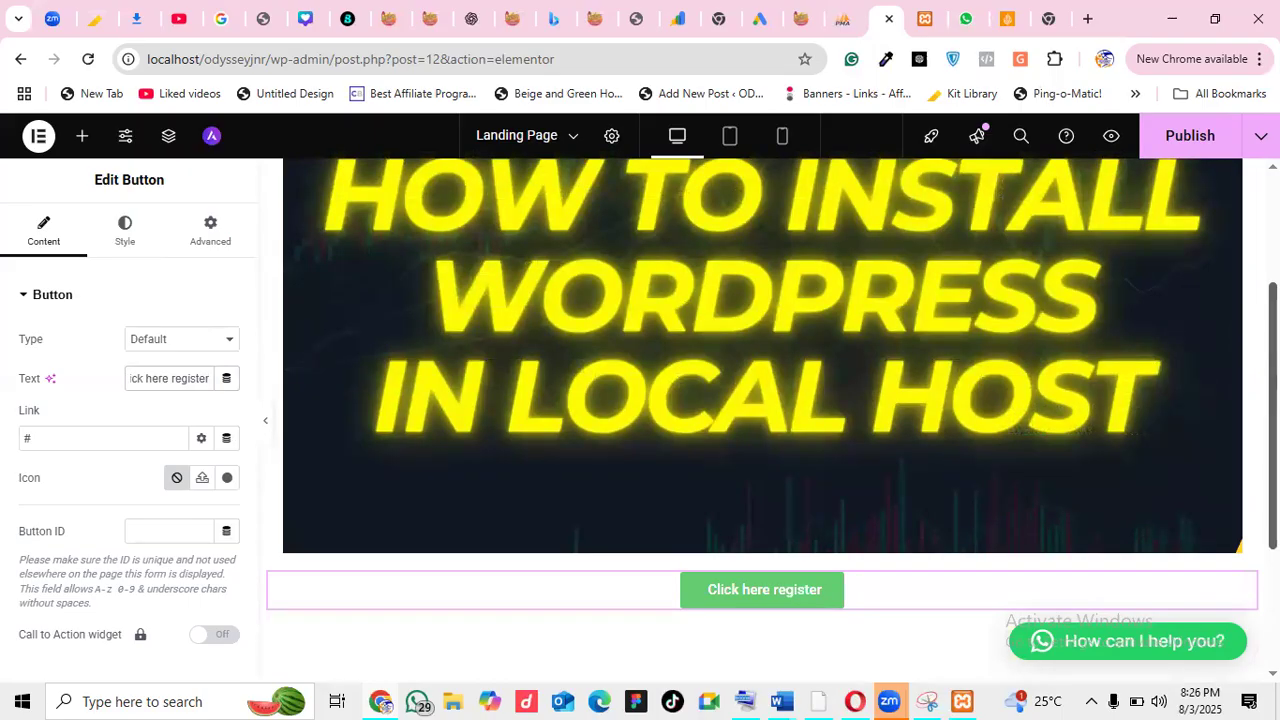
pyautogui.moveTo(1273, 368); pyautogui.dragTo(1273, 260)
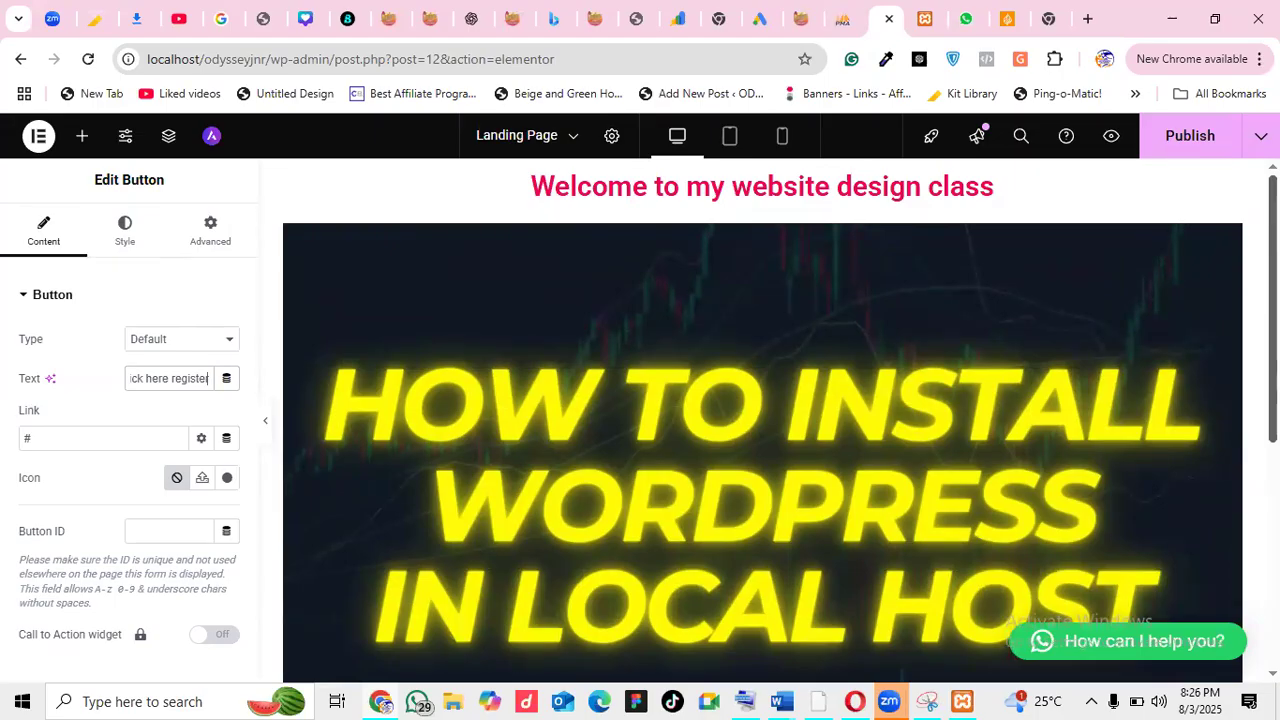
pyautogui.scroll(-3, 760, 420)
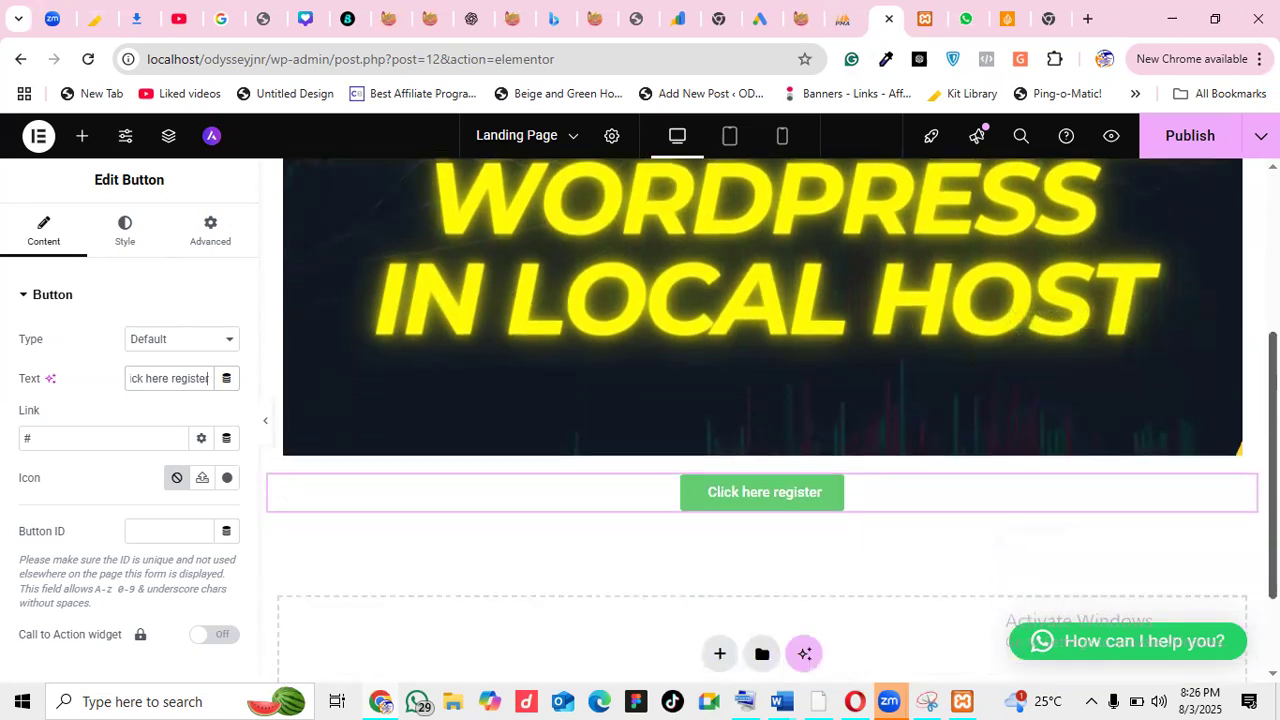
pyautogui.scroll(-1, 760, 420)
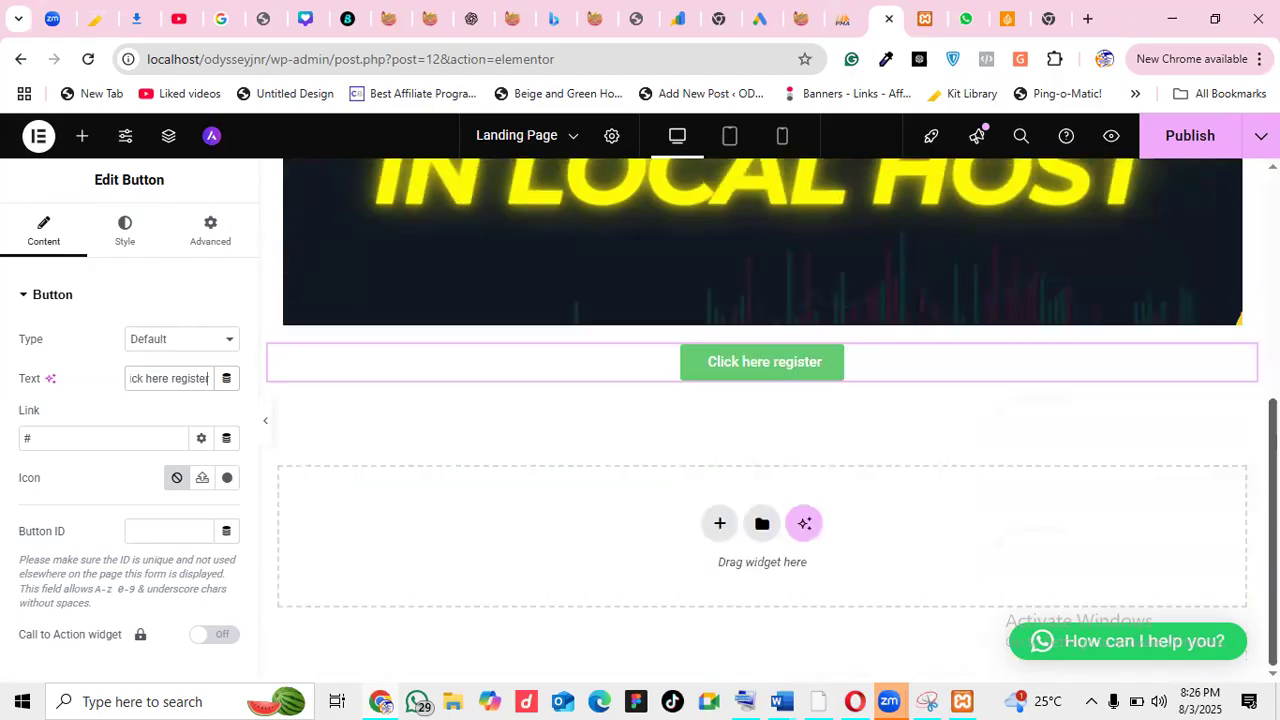
pyautogui.scroll(4, 760, 420)
pyautogui.scroll(-3, 760, 420)
pyautogui.scroll(1, 760, 420)
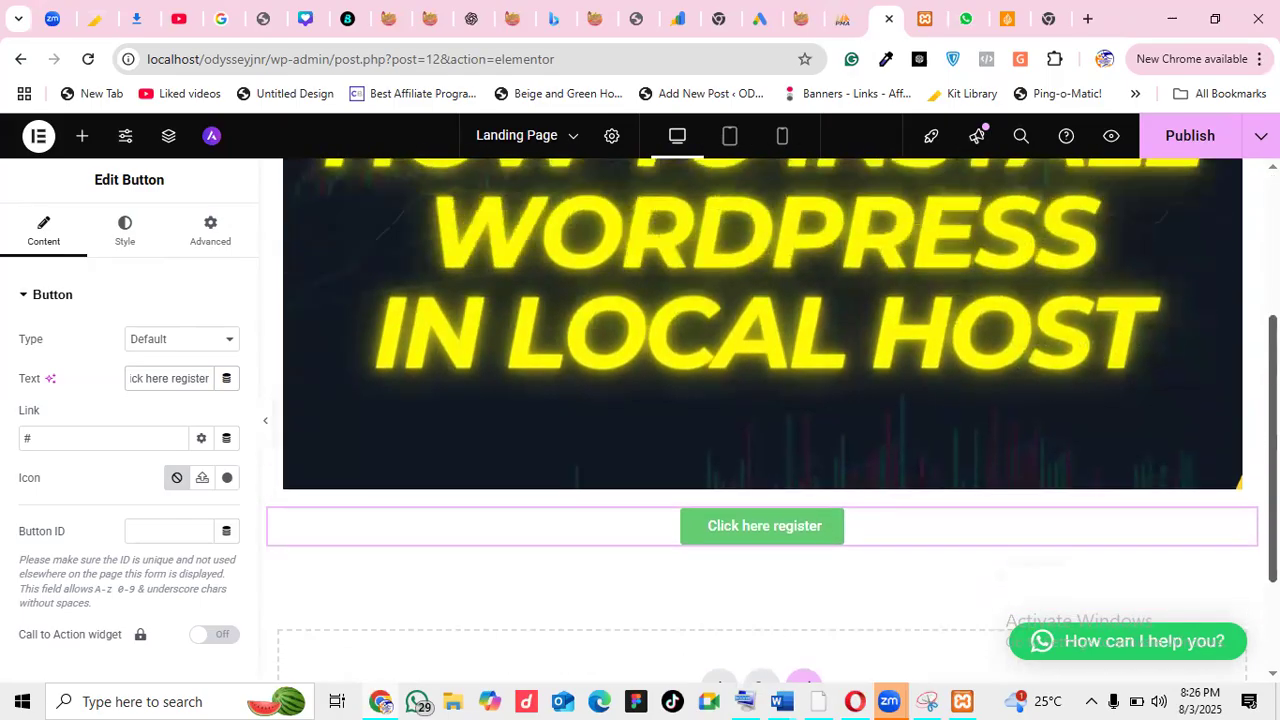
pyautogui.scroll(1, 760, 420)
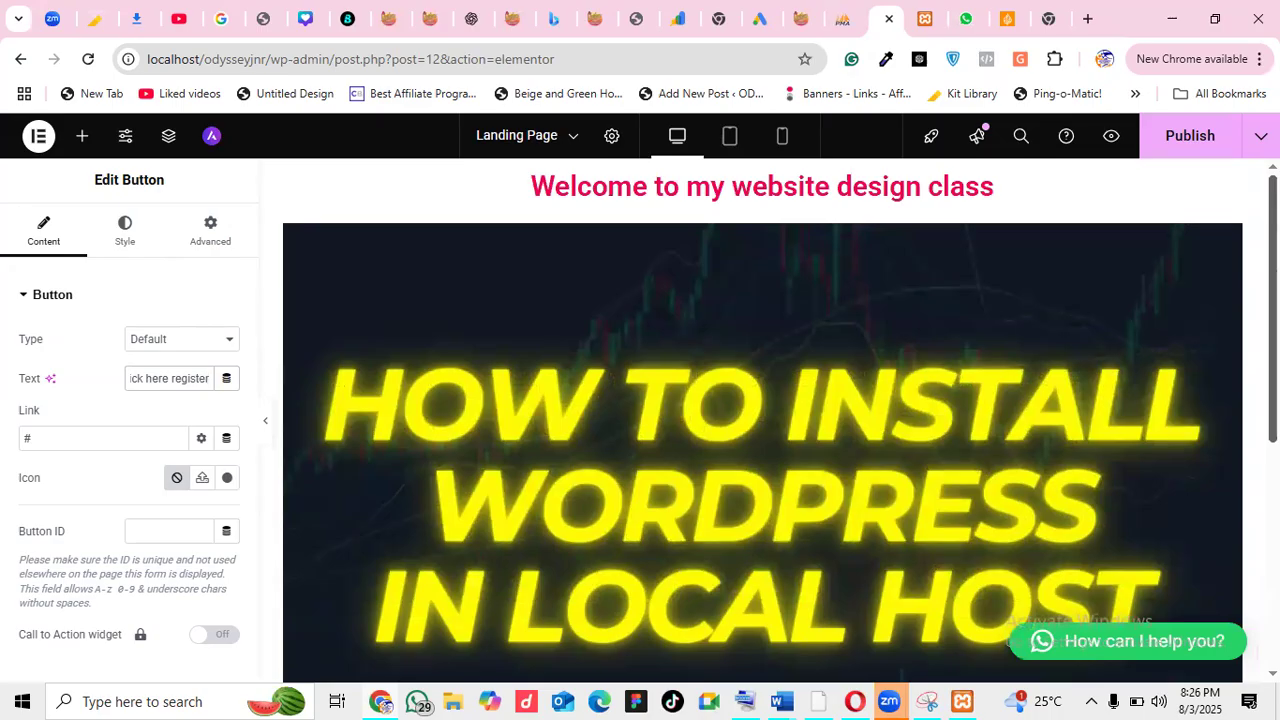
pyautogui.scroll(-2, 760, 420)
pyautogui.scroll(2, 760, 420)
pyautogui.scroll(-3, 1192, 165)
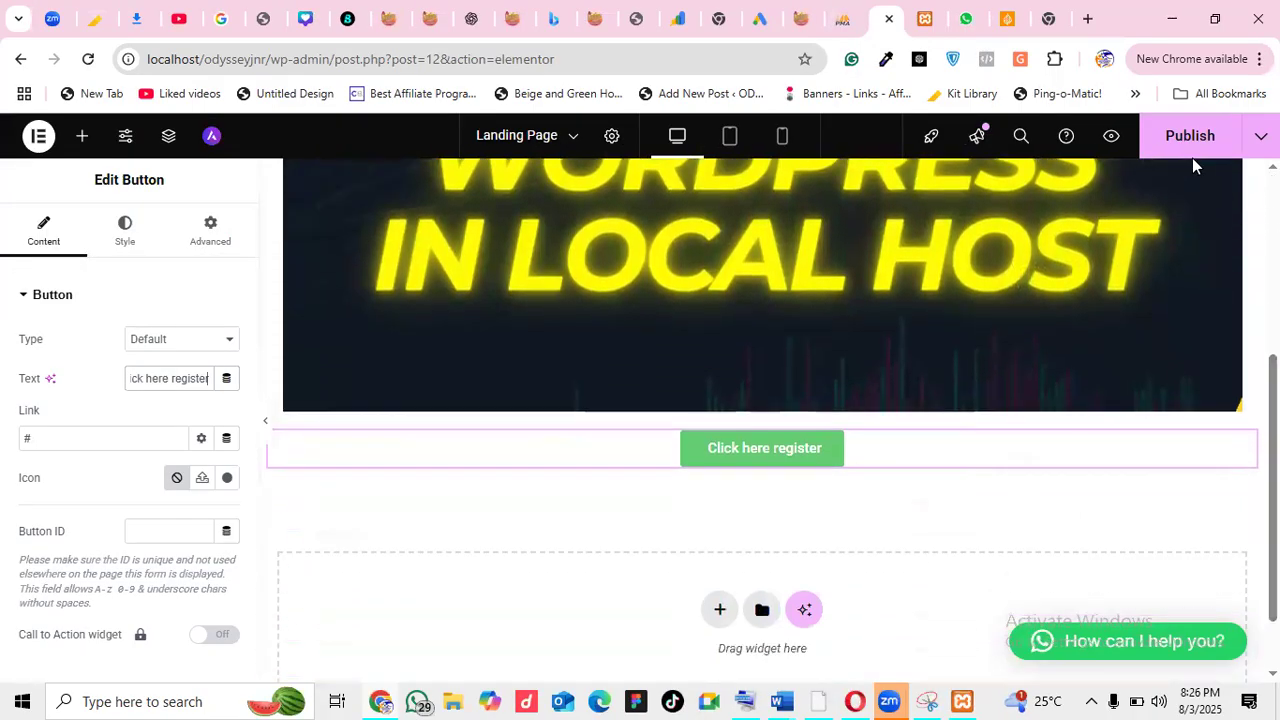
# Publish the landing page and open its preview in a new tab
pyautogui.click(1185, 135)
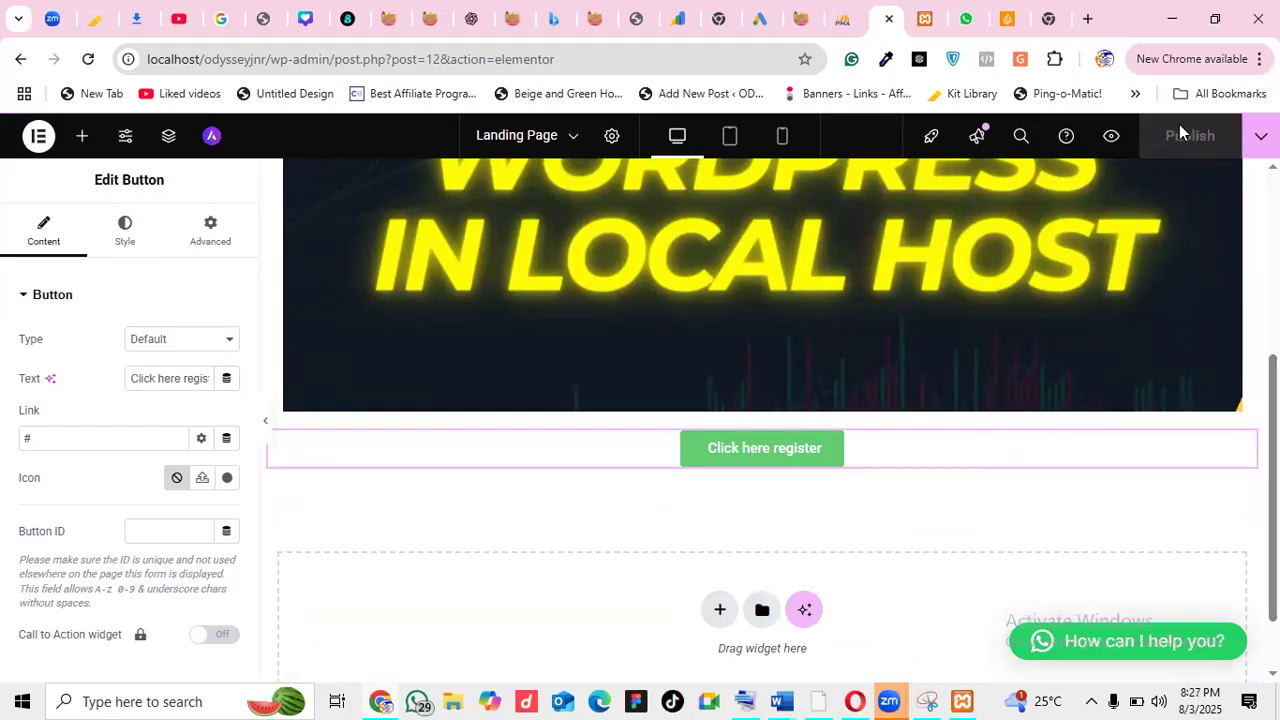
pyautogui.click(1109, 136)
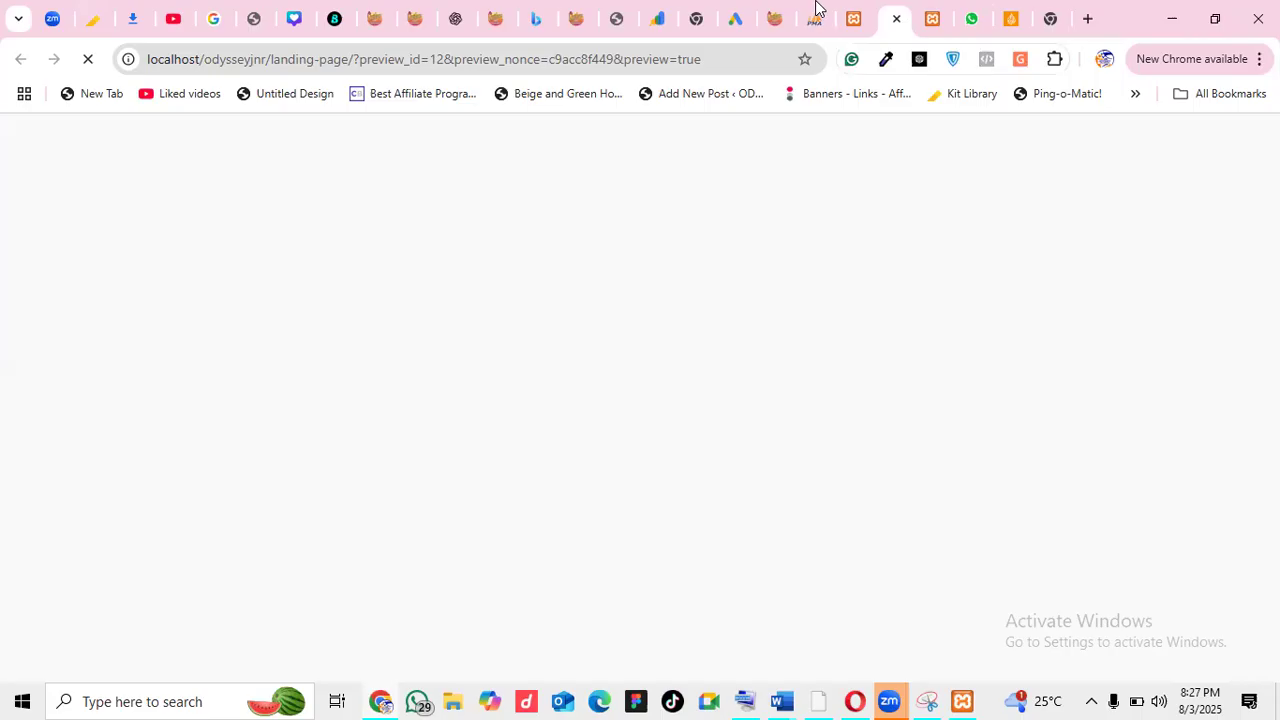
pyautogui.click(862, 12)
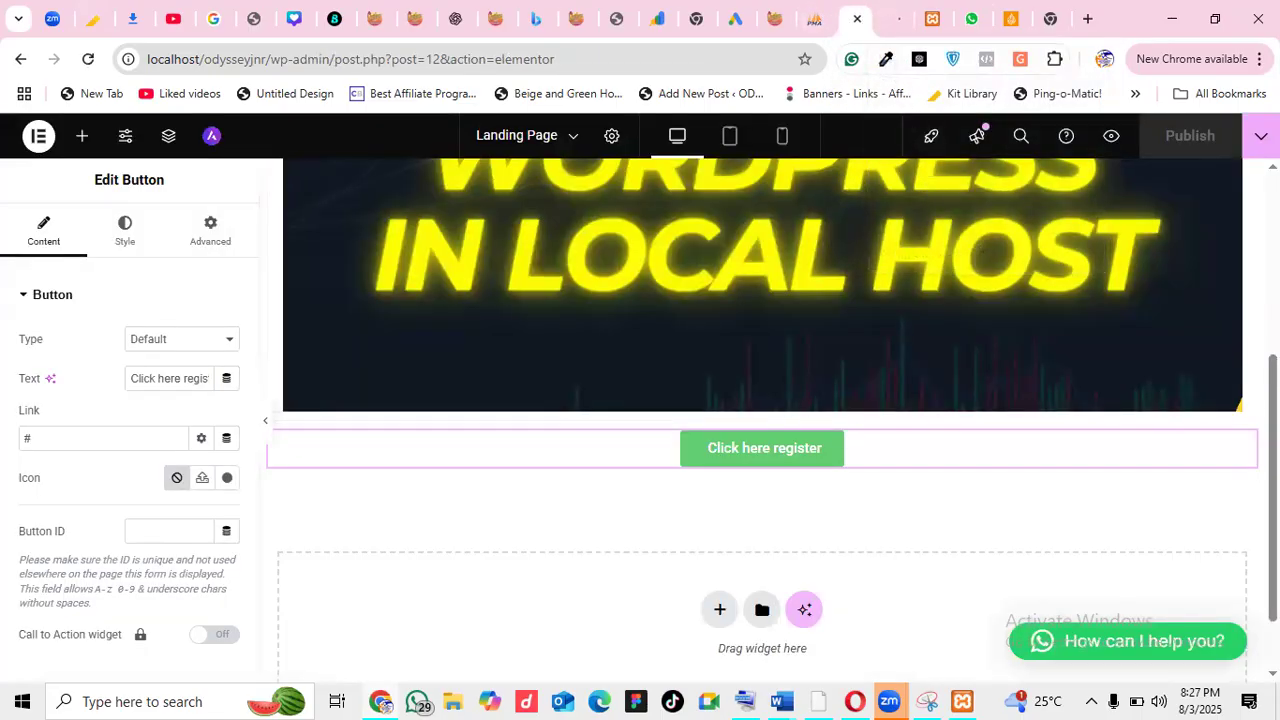
# Check the page layout at tablet and mobile widths
pyautogui.moveTo(1273, 480); pyautogui.dragTo(1273, 322)
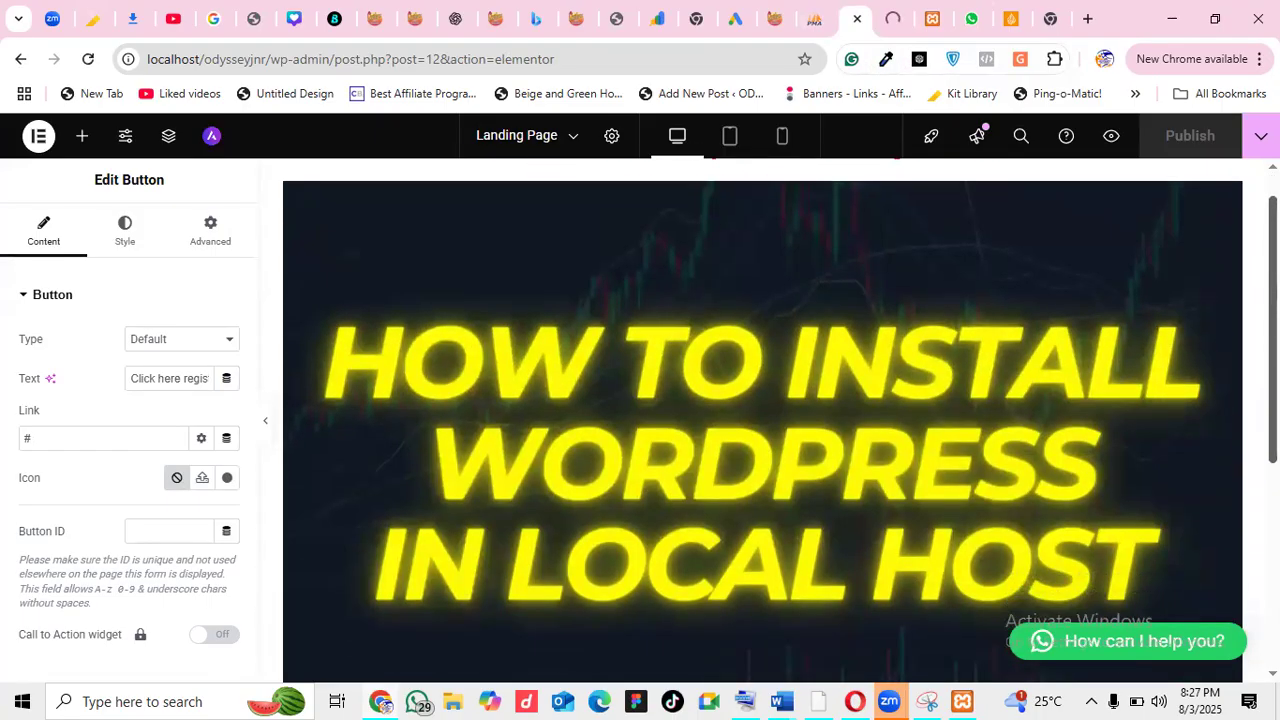
pyautogui.click(729, 136)
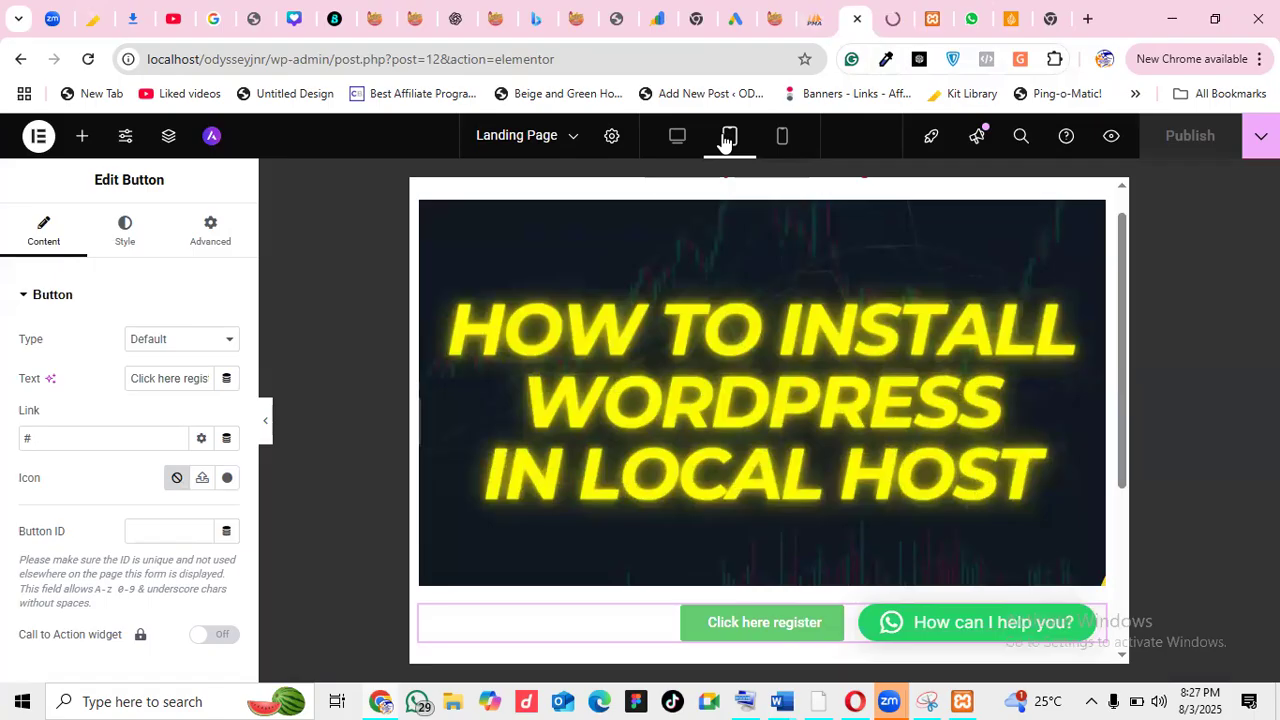
pyautogui.click(782, 137)
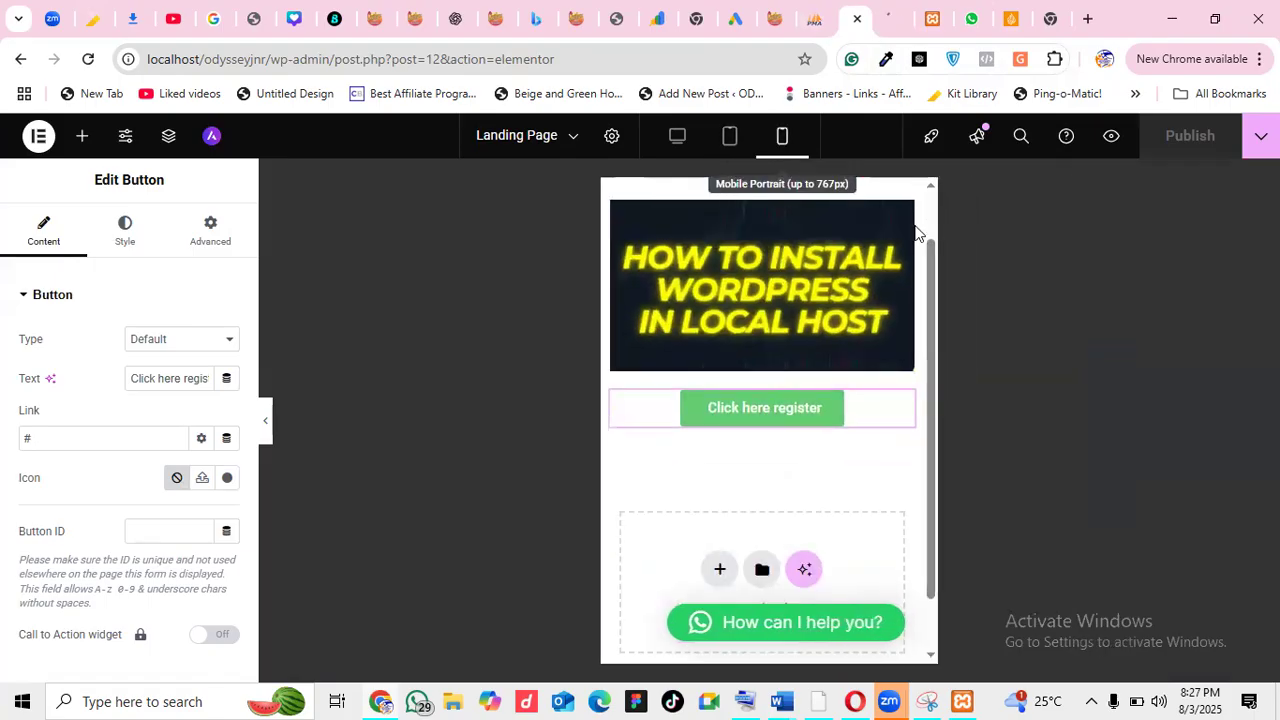
pyautogui.moveTo(931, 309); pyautogui.dragTo(928, 240)
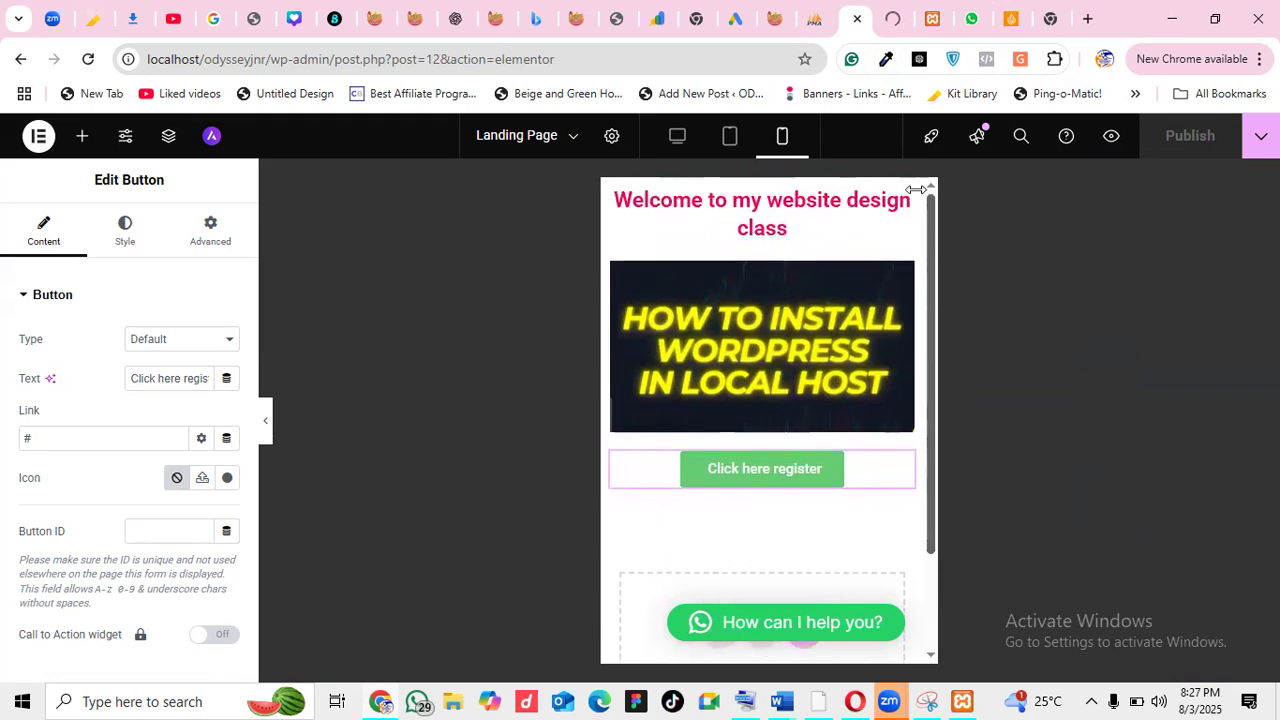
# Switch to the preview tab loading localhost/odysseyjnr/landing-page/
pyautogui.click(888, 20)
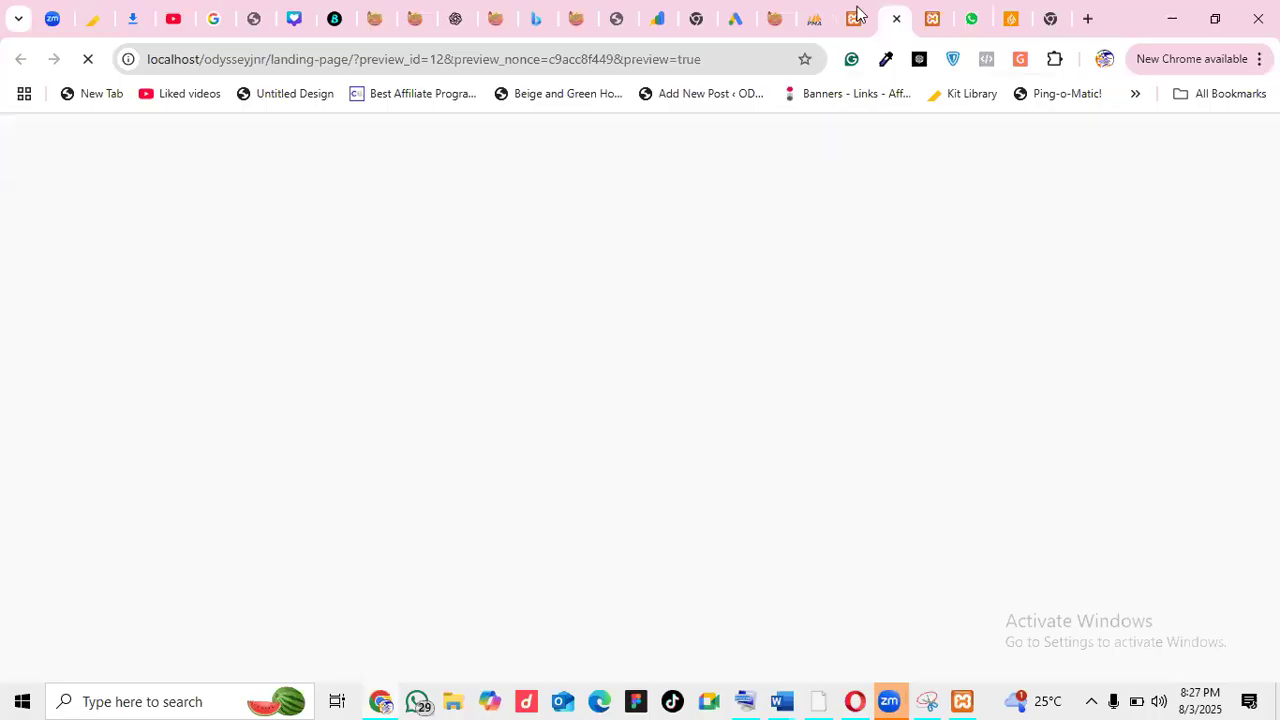
pyautogui.click(862, 18)
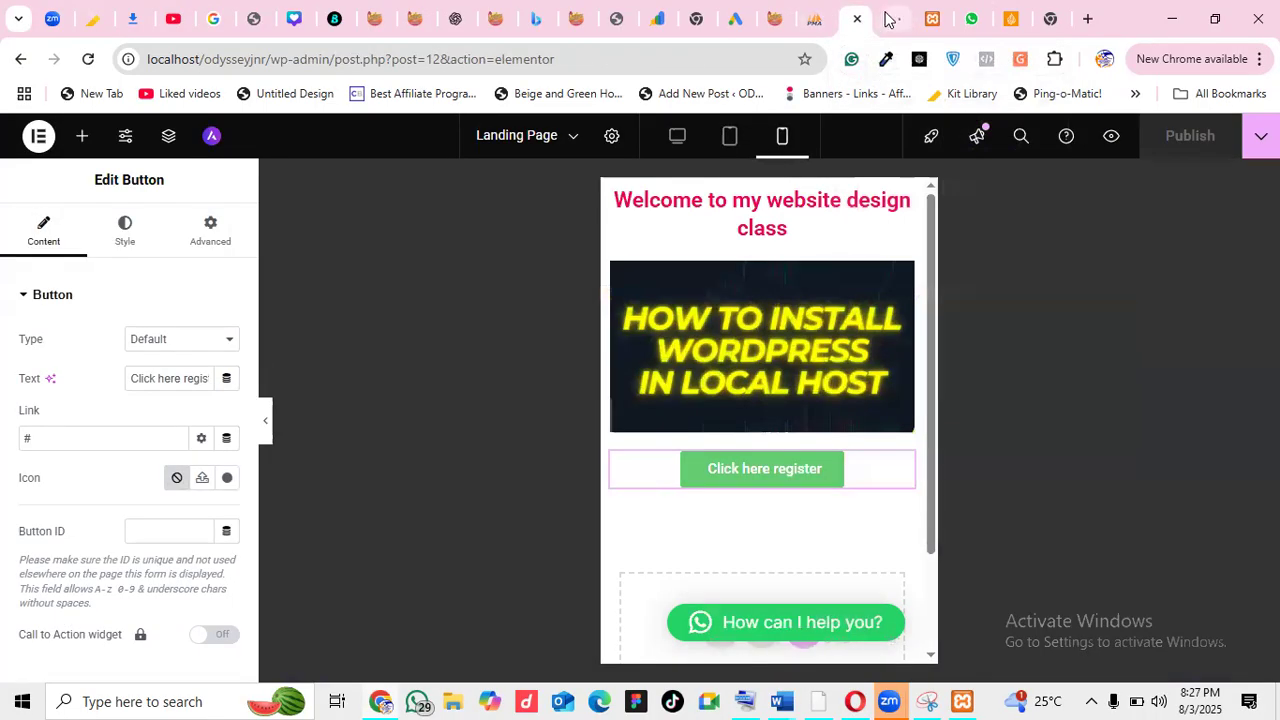
pyautogui.click(890, 18)
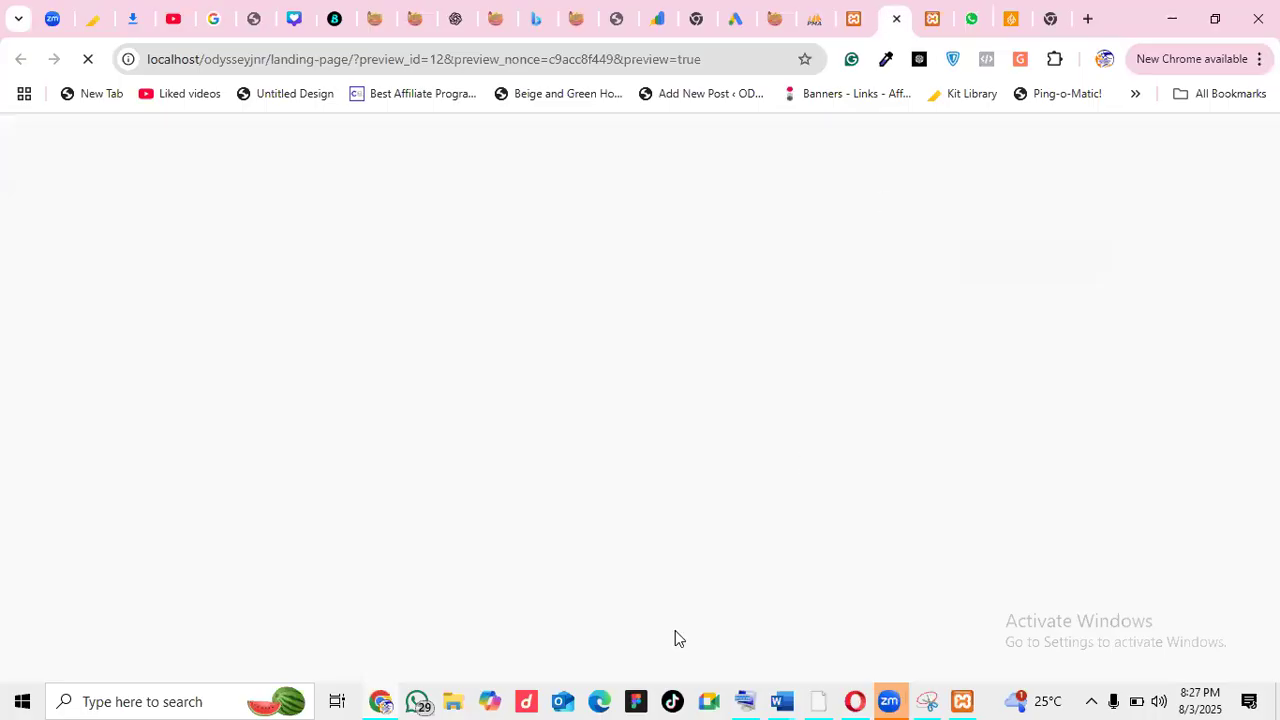